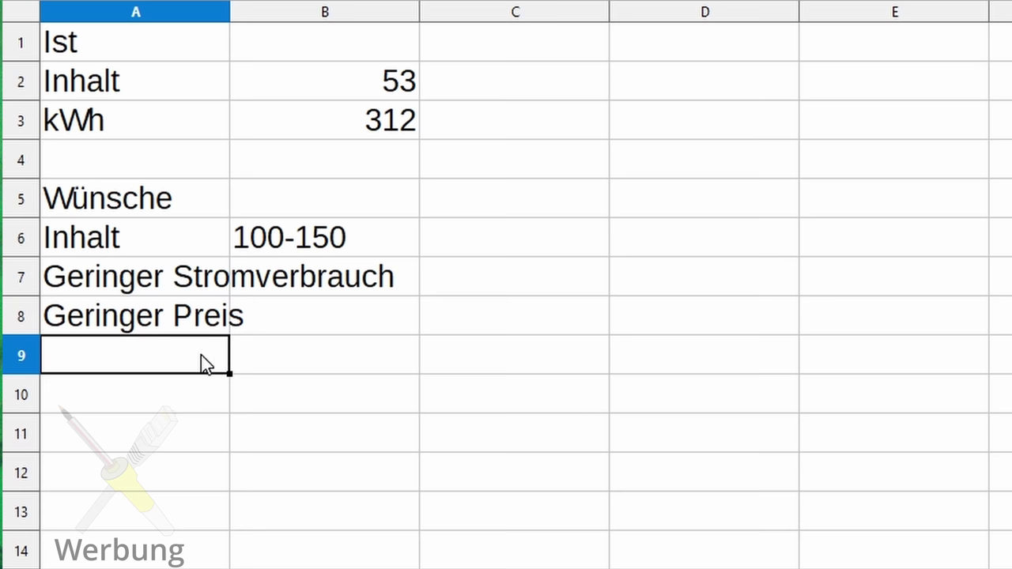
Enter the comparison table headings "Inhalt", "€" and "kWh/Jahr" in cells A10 to C10.
key("Down")
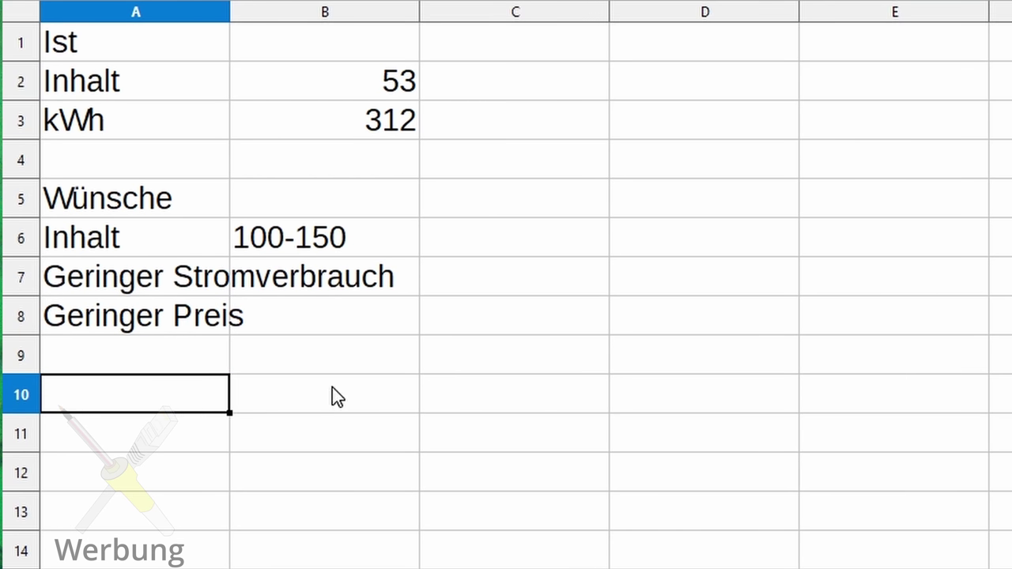
type("Inhalt")
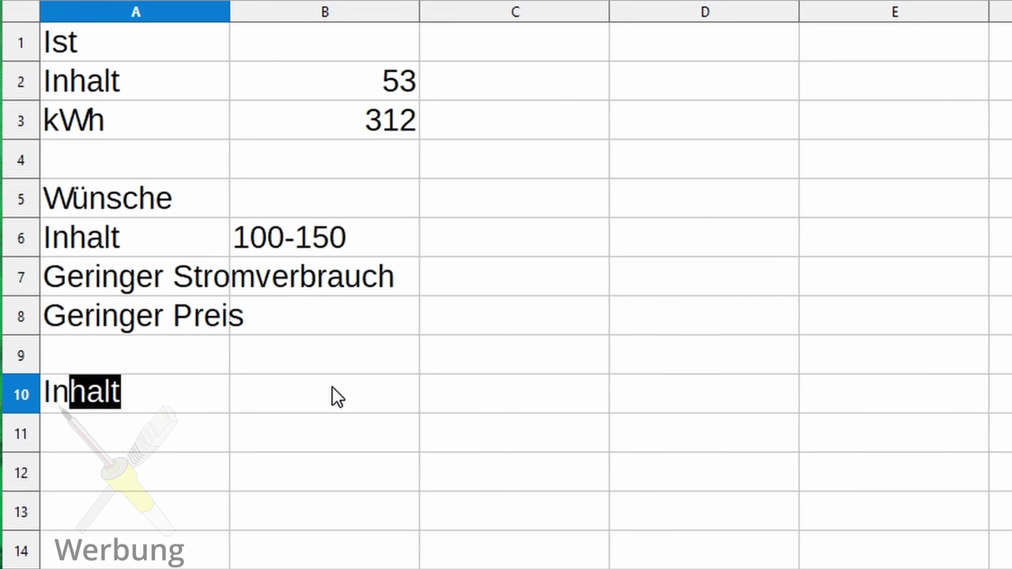
key("Tab")
type("€")
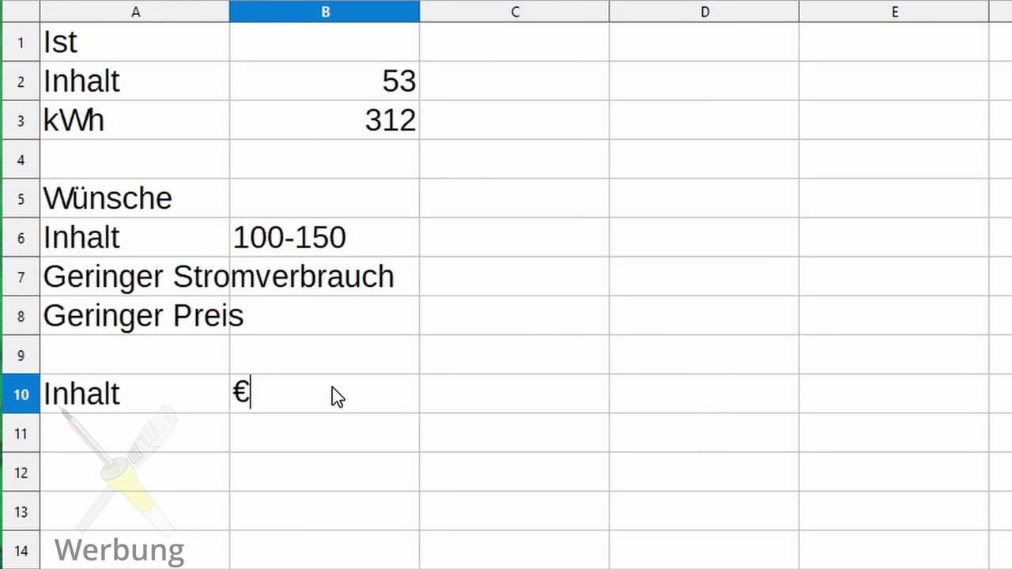
key("Tab")
type("kWh/Jahr")
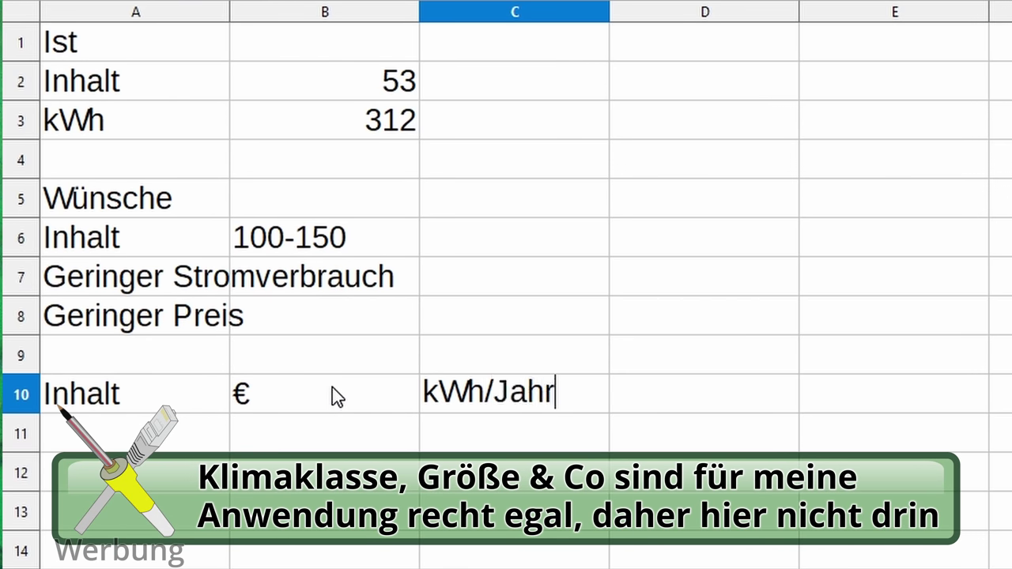
key("Return")
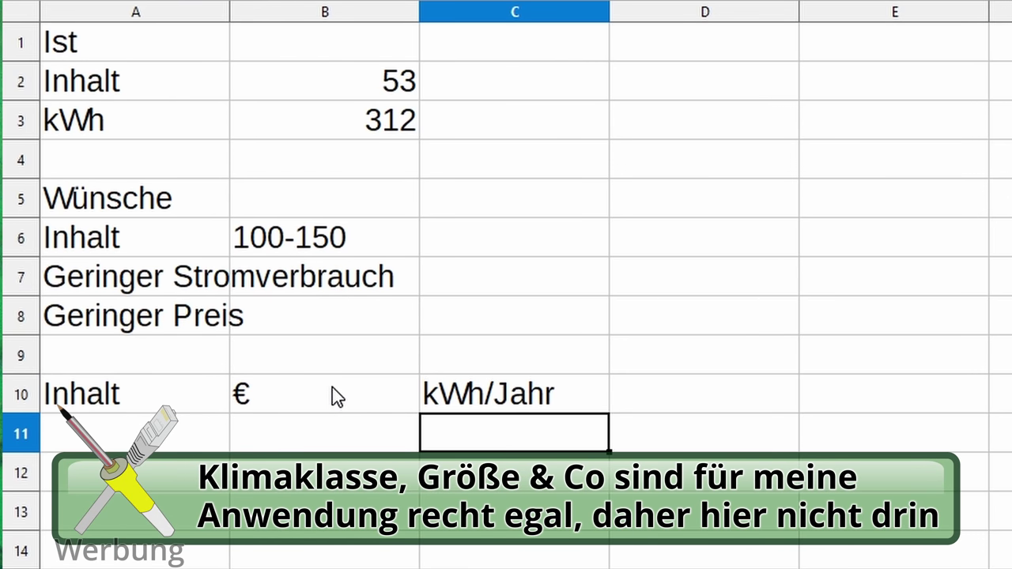
key("Up")
key("shift+Left")
key("shift+Left")
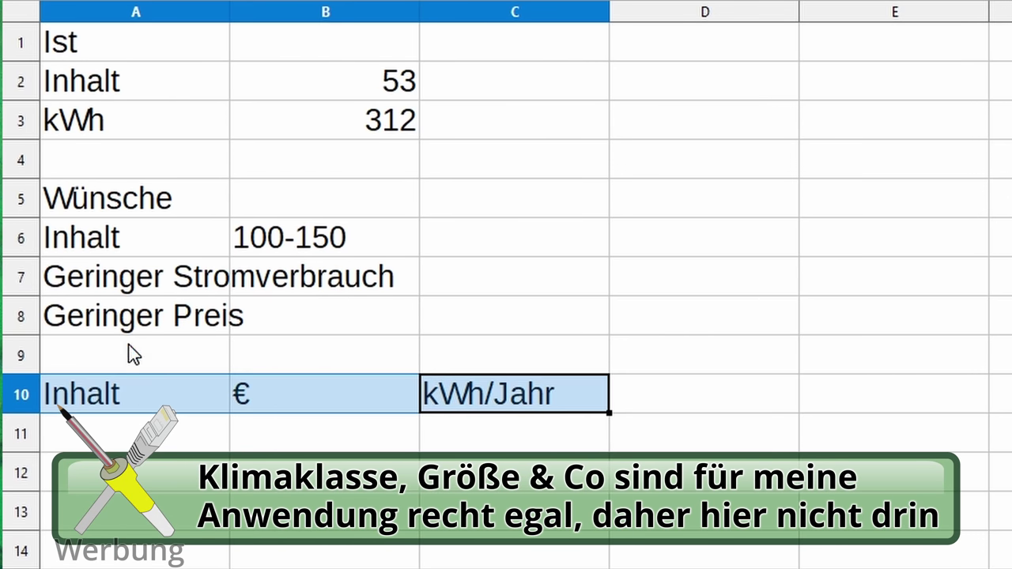
left_click(1004, 354)
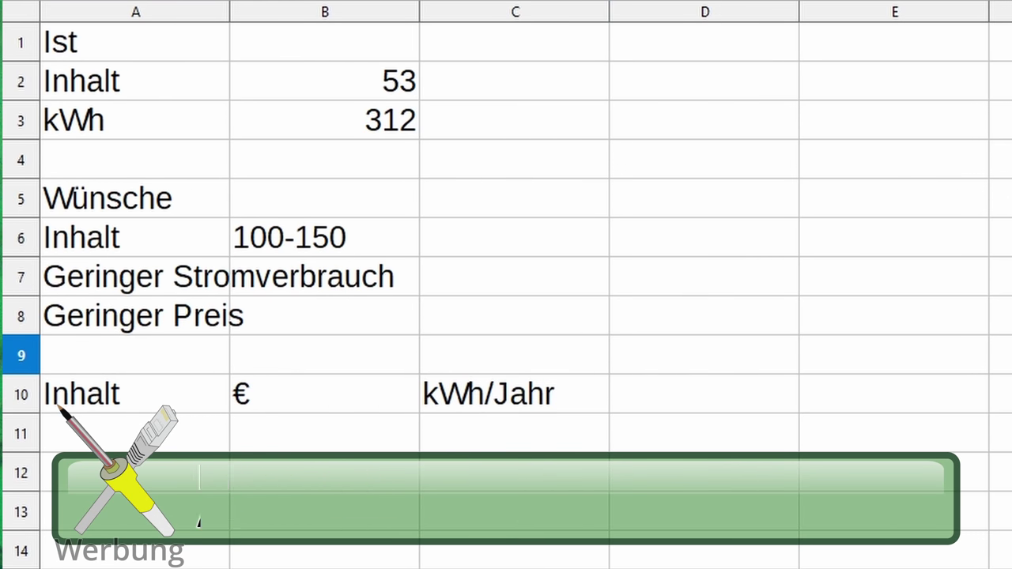
key("Return")
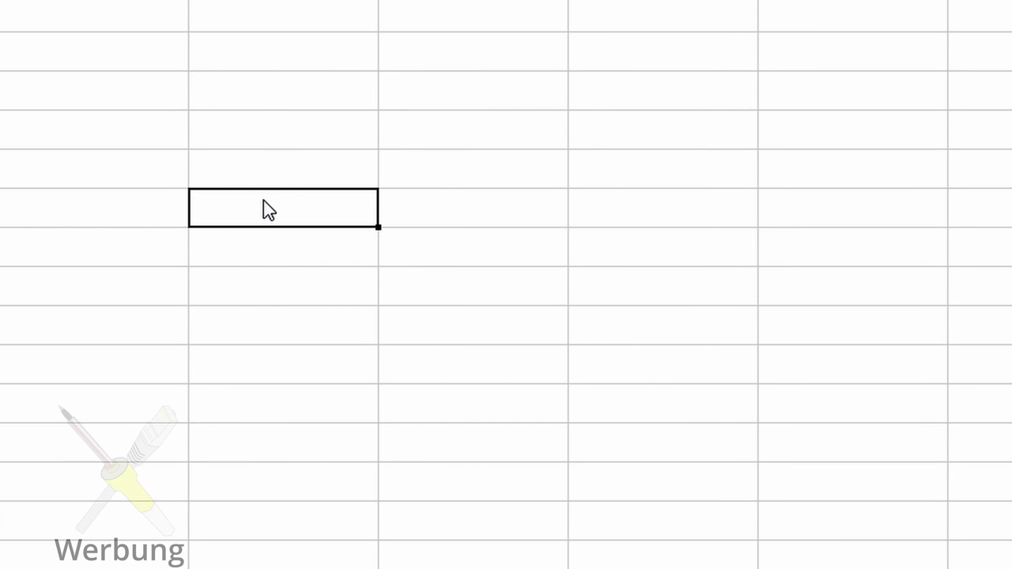
Enter the headings "Anzahl", "Preis" and "Porto" in three adjacent cells of an empty area of the sheet.
type("Anzeah")
key("BackSpace")
key("BackSpace")
key("BackSpace")
type("ahl")
key("Tab")
type("Ore")
key("BackSpace")
key("BackSpace")
key("BackSpace")
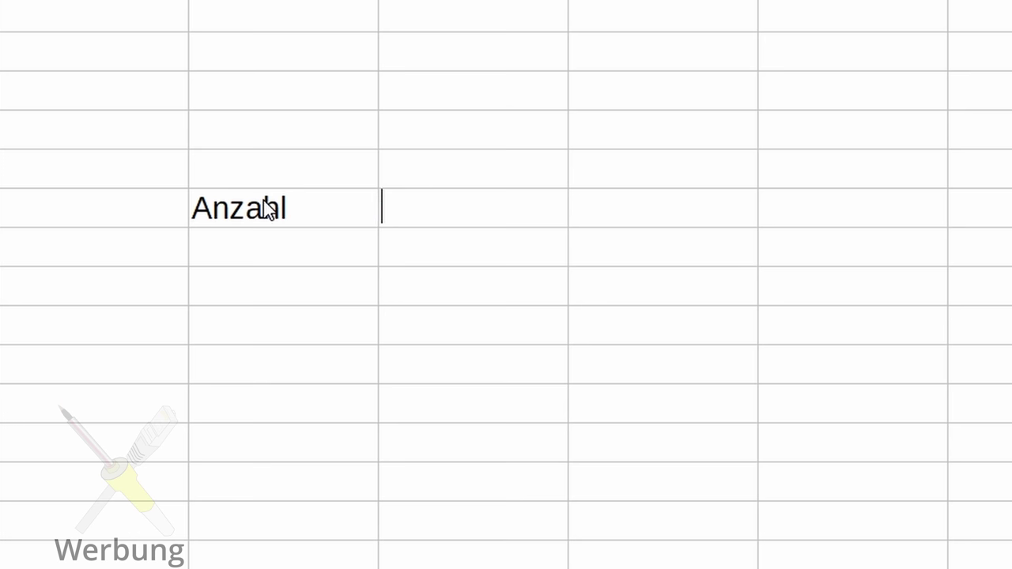
type("Preis")
key("Tab")
type("Porto")
key("Up")
key("Left")
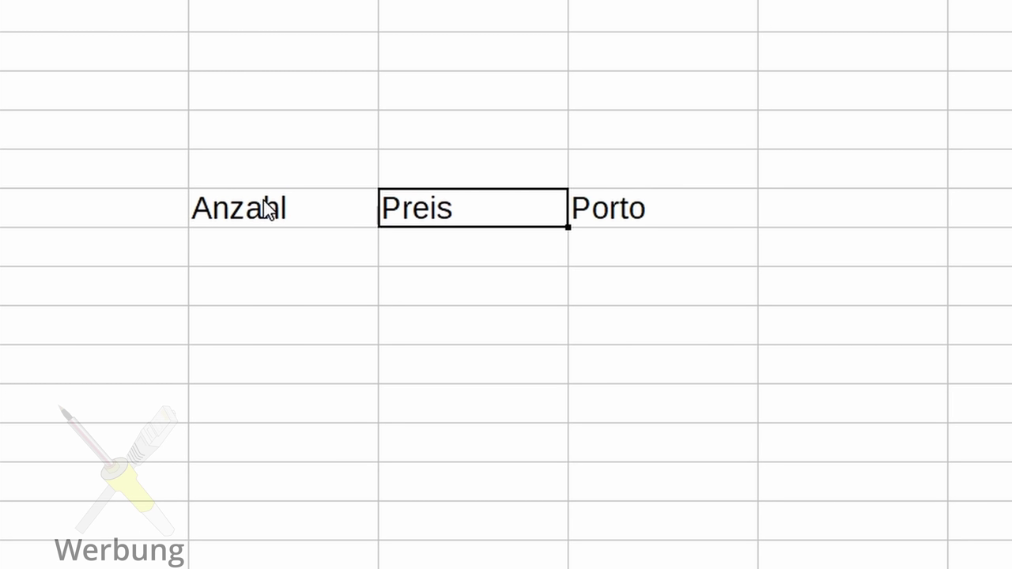
key("Right")
key("Down")
key("Up")
key("Left")
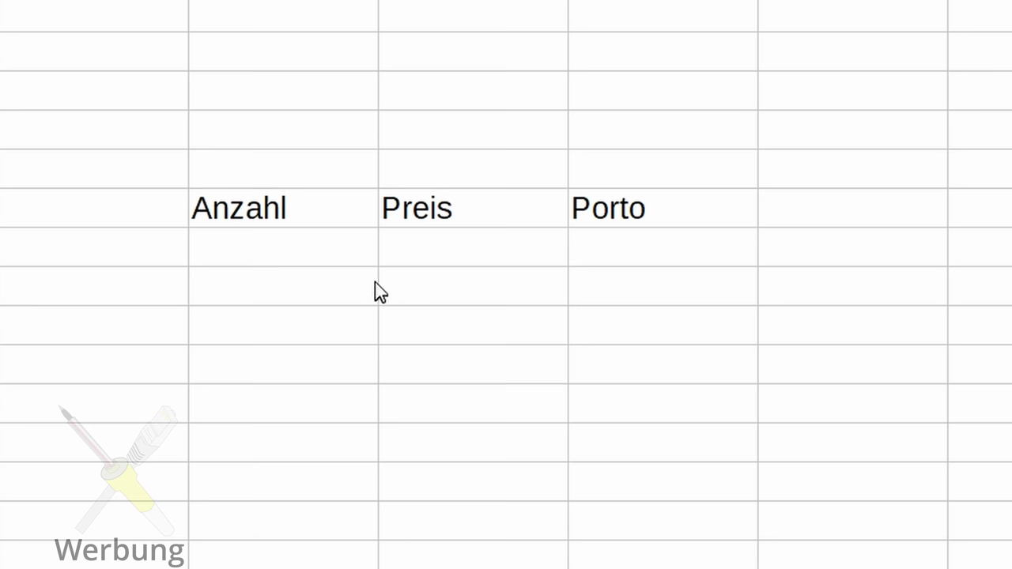
Clear the contents of the three cells holding "Anzahl", "Preis" and "Porto".
left_click(318, 264)
key("Down")
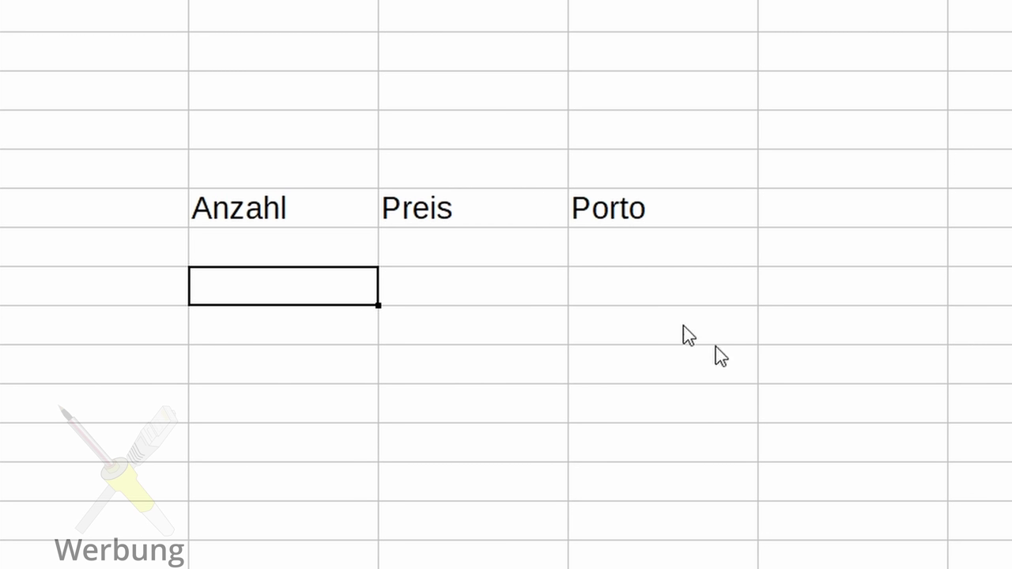
left_click_drag(265, 208, 585, 219)
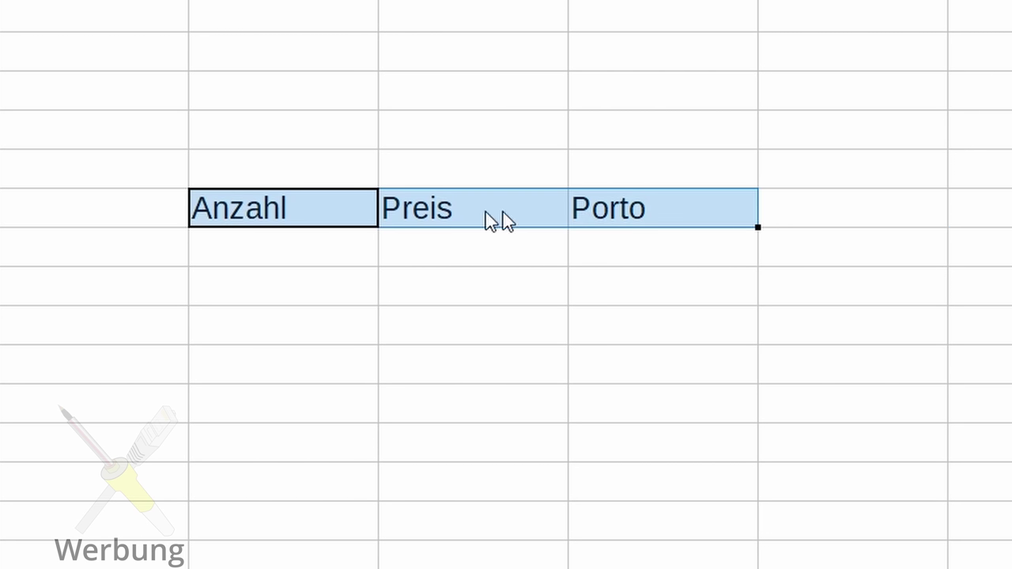
key("Delete")
key("BackSpace")
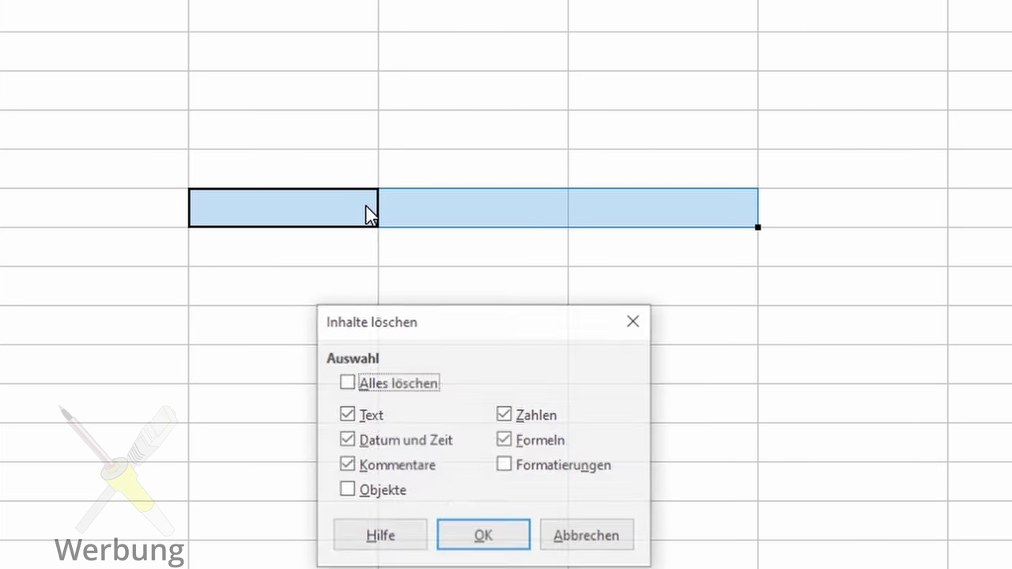
left_click(580, 535)
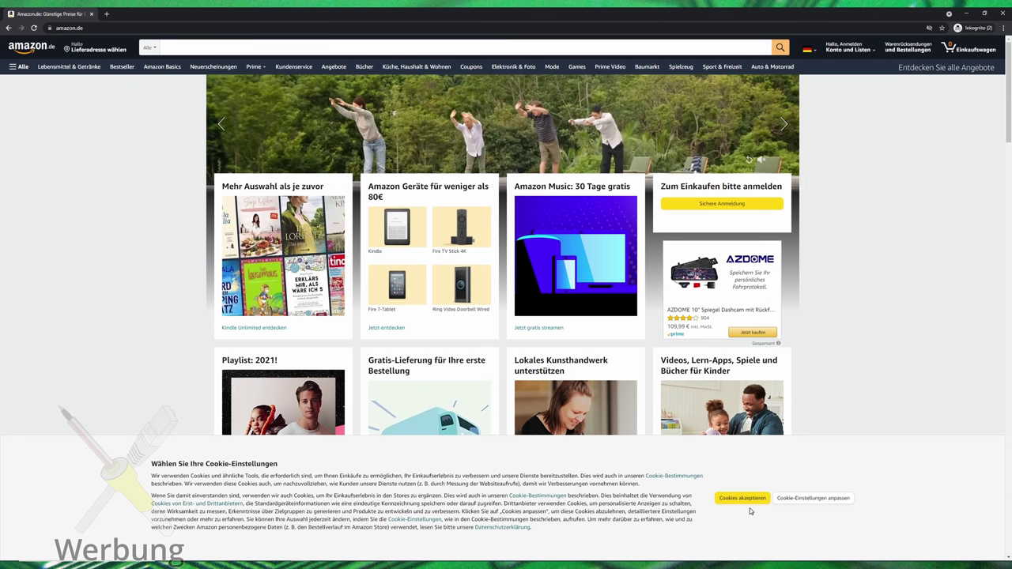
On Amazon.de in the browser, accept the cookies and search for "gefriergerät".
left_click(746, 498)
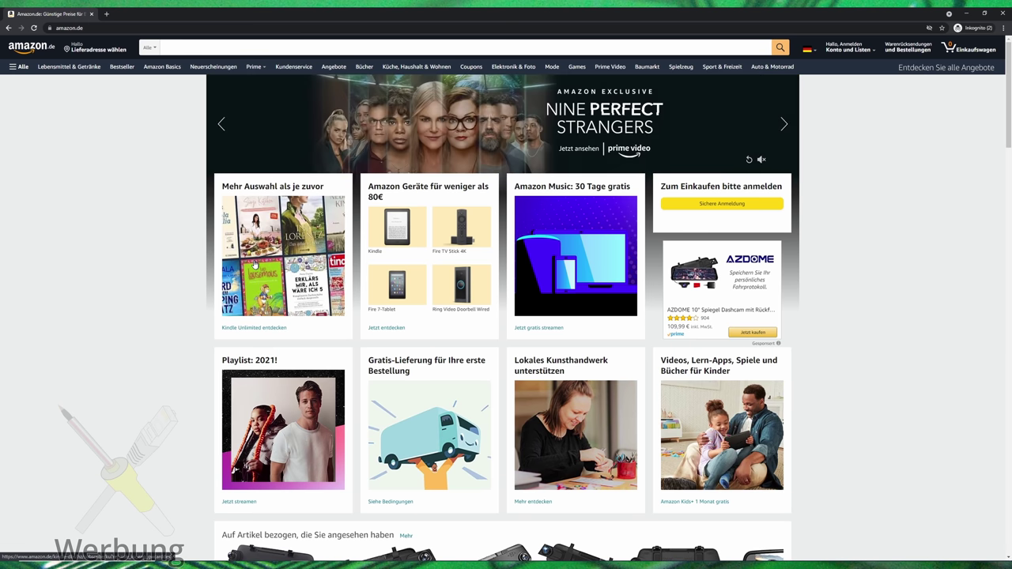
left_click(294, 48)
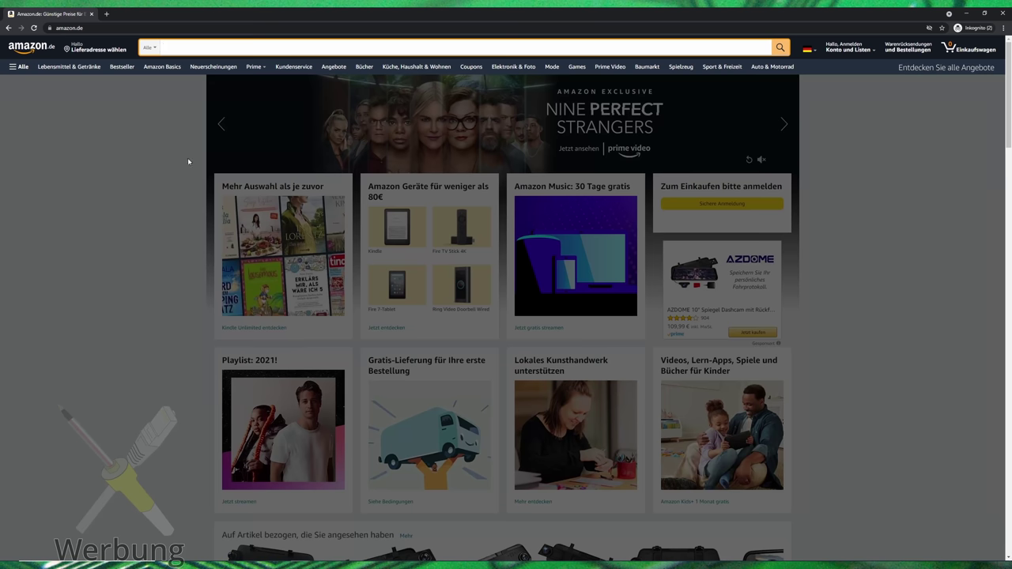
type("g")
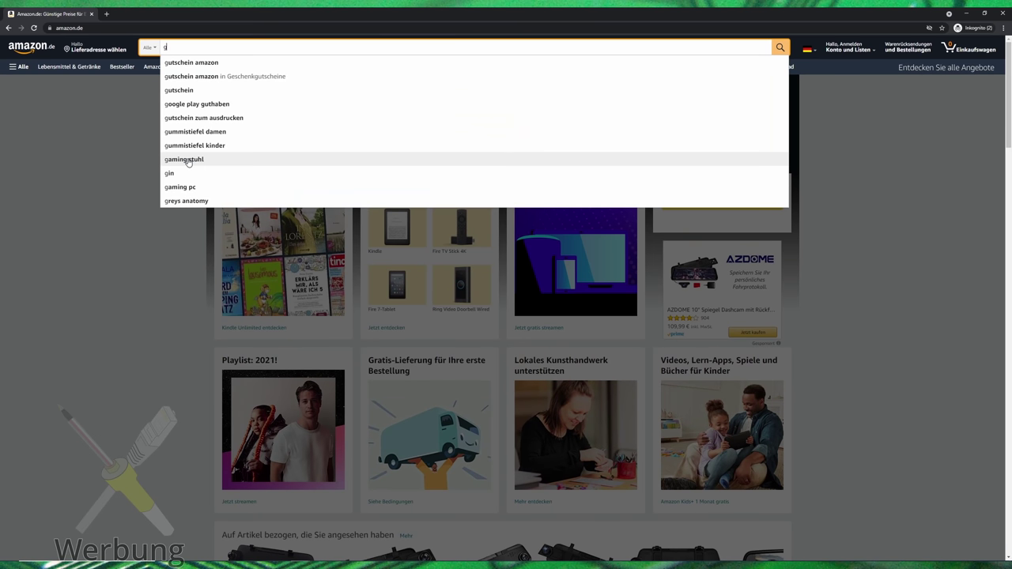
type("efriergerät")
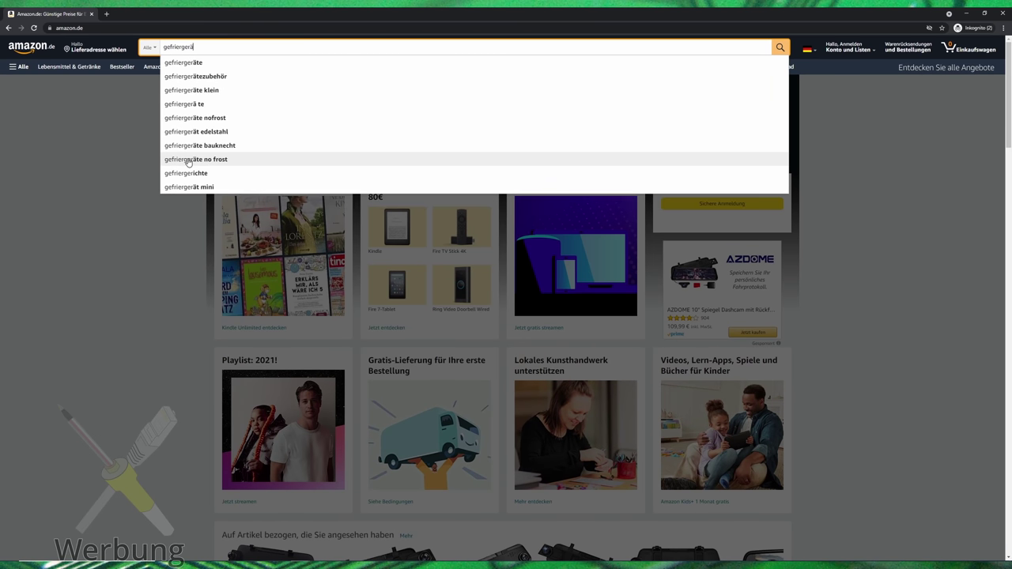
key("Return")
Look through the first page of search results for freezers and their available filters.
scroll(691, 252, "down", 3)
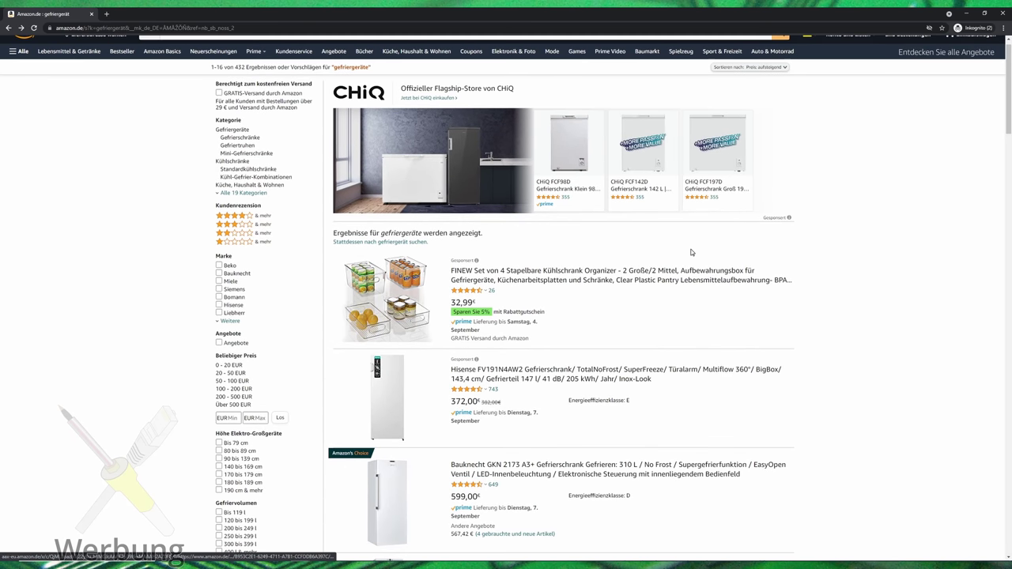
scroll(691, 252, "down", 8)
scroll(690, 254, "up", 11)
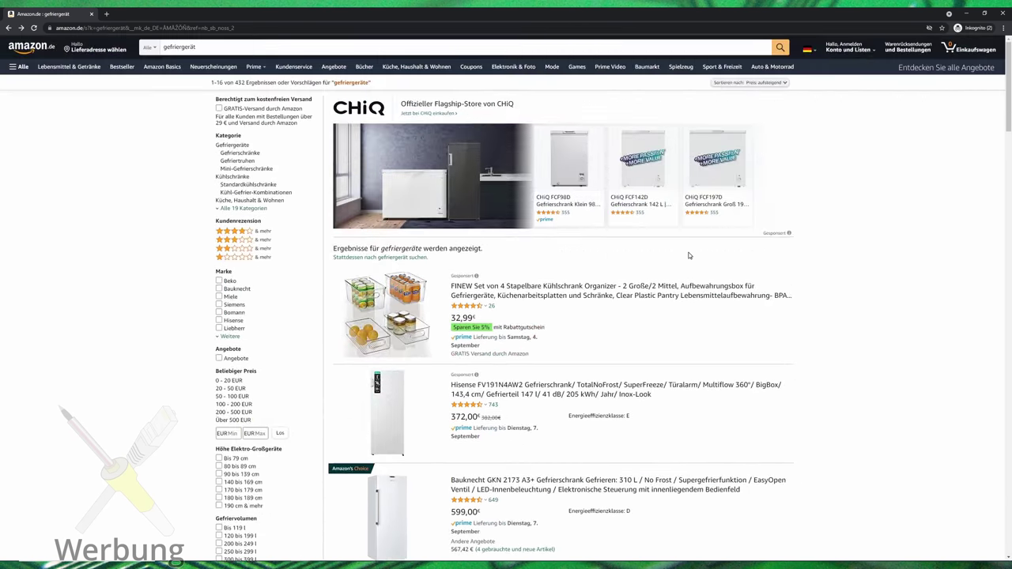
scroll(688, 256, "down", 20)
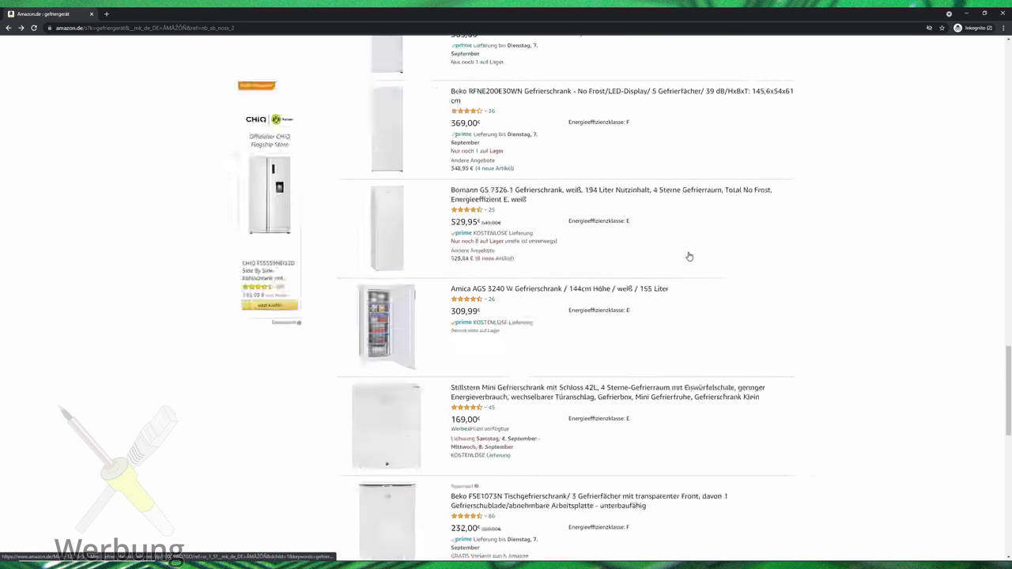
scroll(689, 256, "down", 6)
scroll(635, 200, "up", 10)
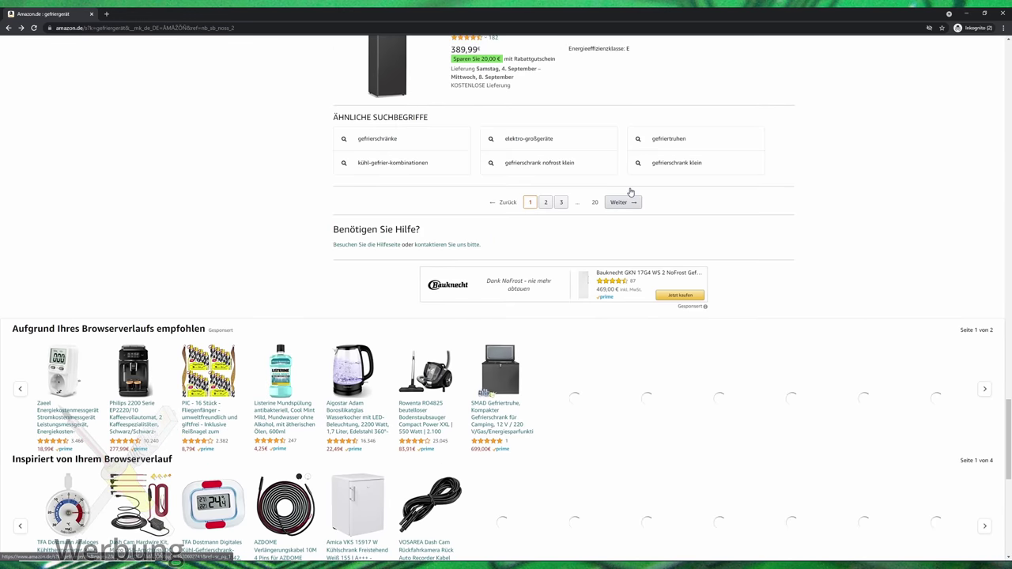
scroll(569, 224, "up", 20)
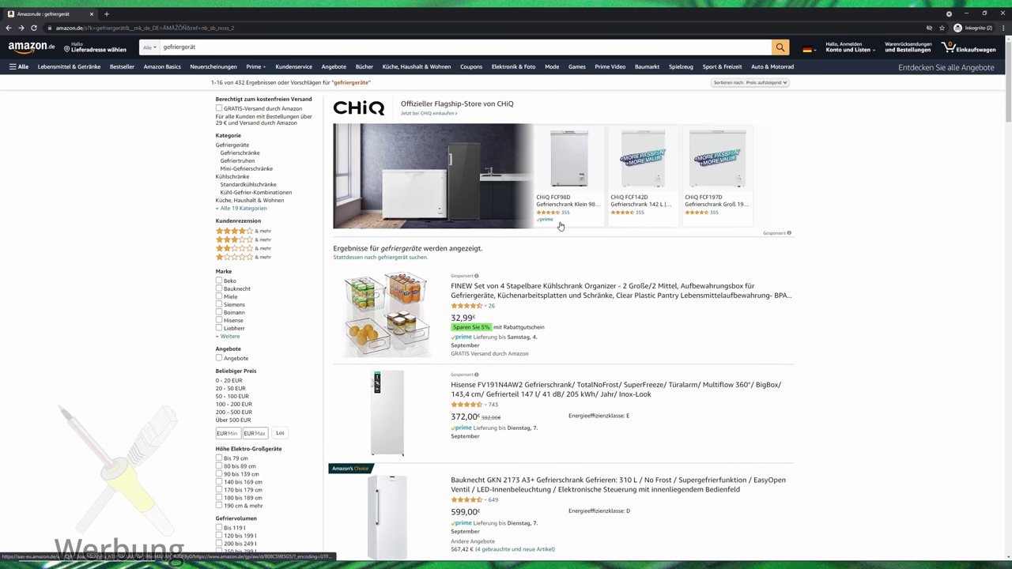
Restrict the results to the Gefriergeräte category, remove the search term, and sort the listing by "Preis: aufsteigend".
left_click(232, 146)
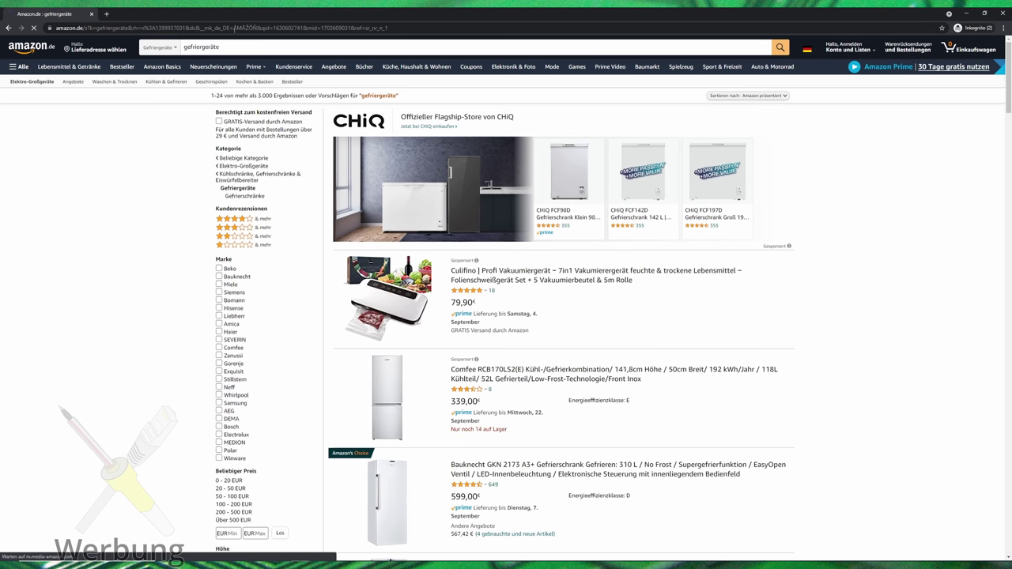
left_click_drag(219, 48, 158, 47)
key("BackSpace")
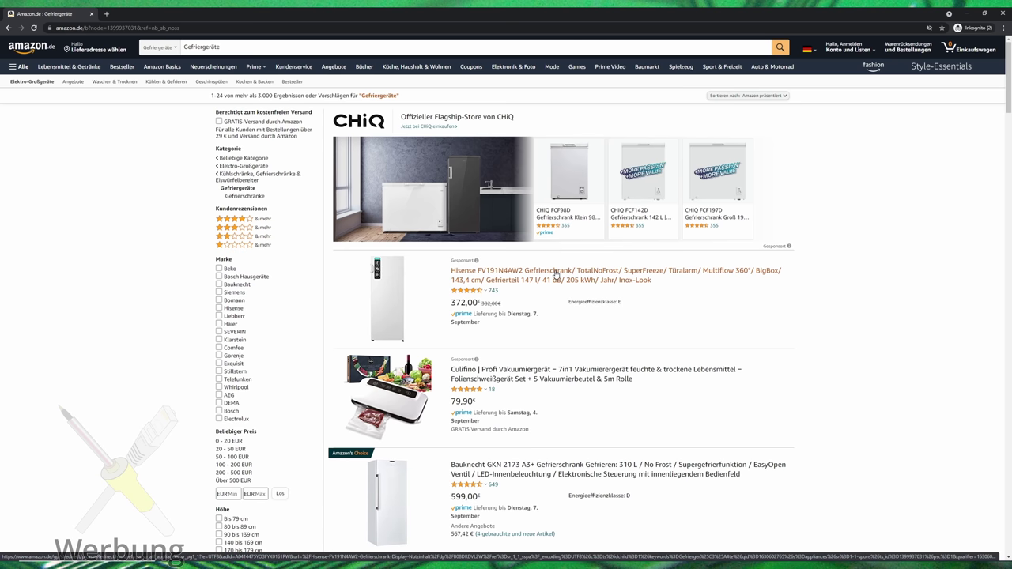
left_click(724, 95)
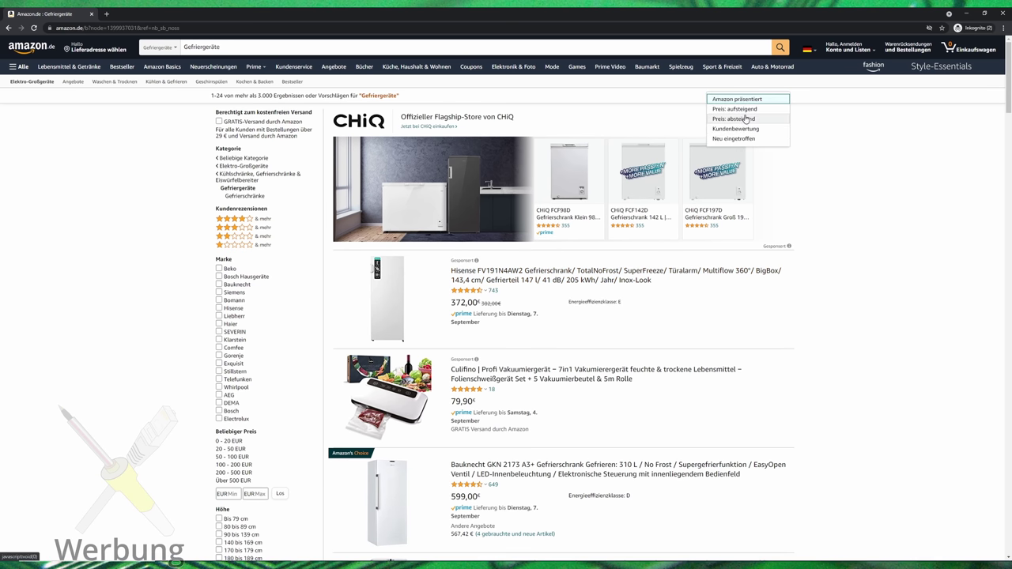
left_click(743, 109)
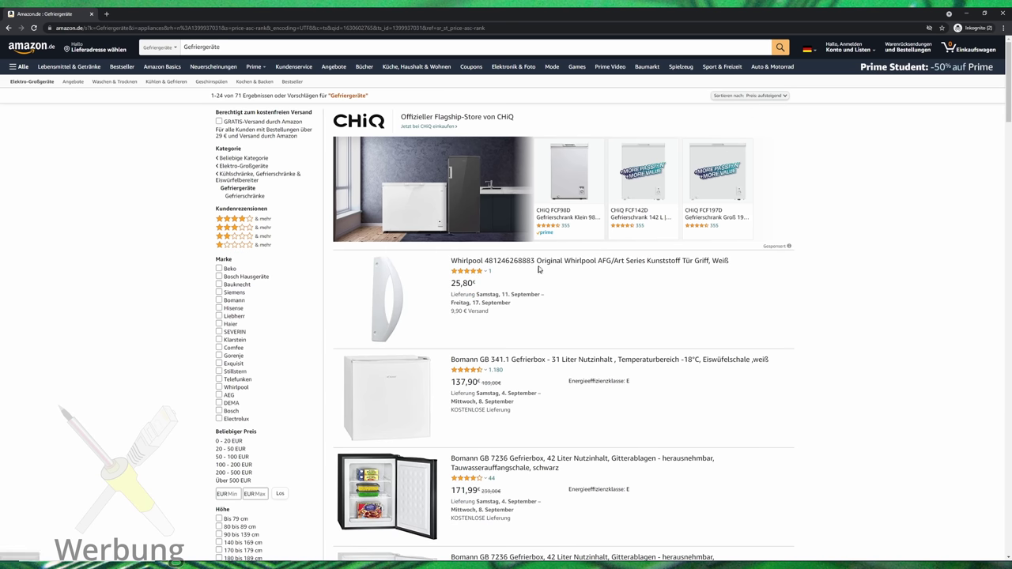
Check the cheapest freezers for capacity, price and consumption, and open the Whirlpool W55ZM 111 W Gefrierschrank product page.
scroll(541, 269, "down", 3)
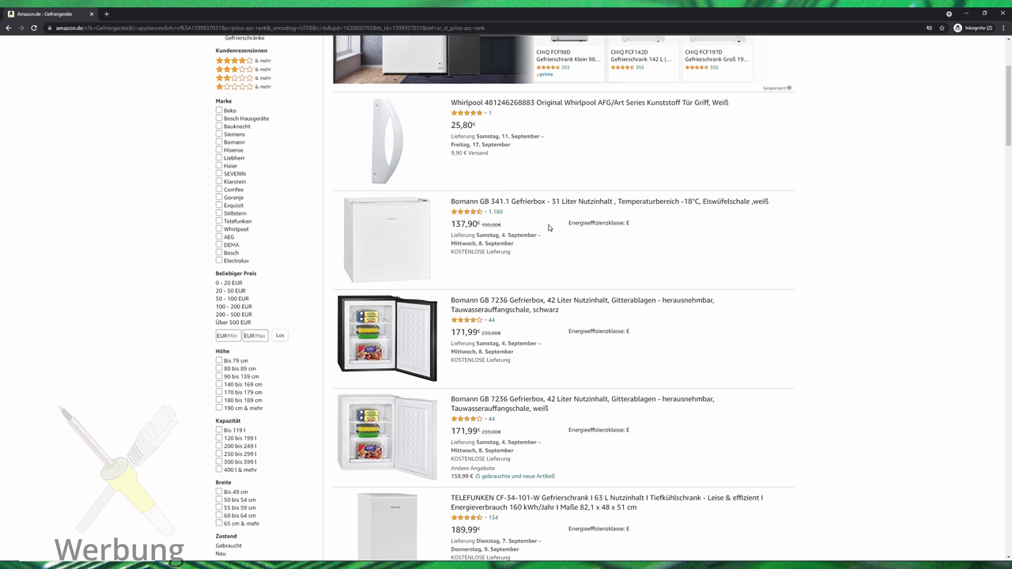
scroll(547, 227, "down", 2)
scroll(538, 228, "down", 3)
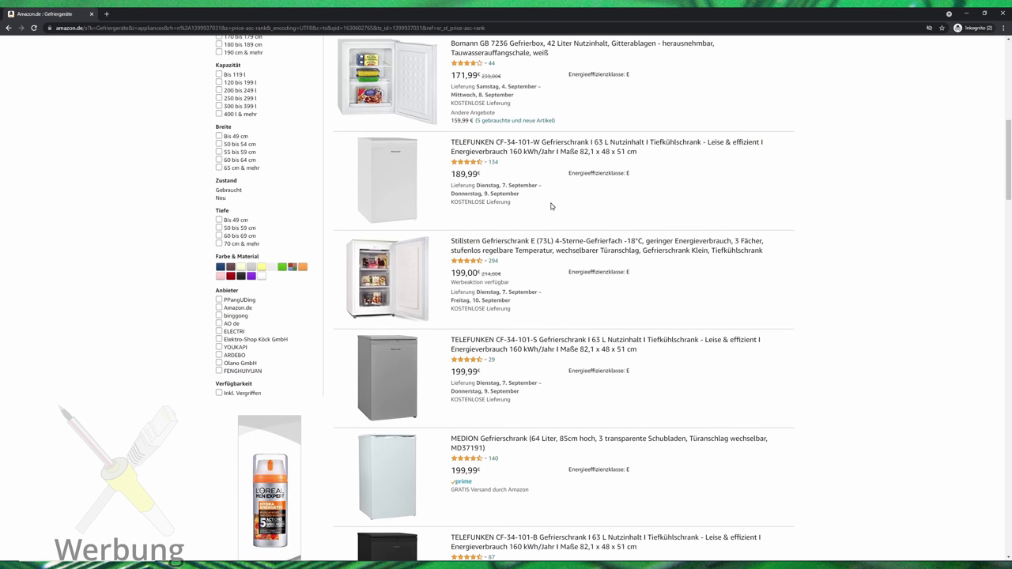
scroll(561, 190, "down", 3)
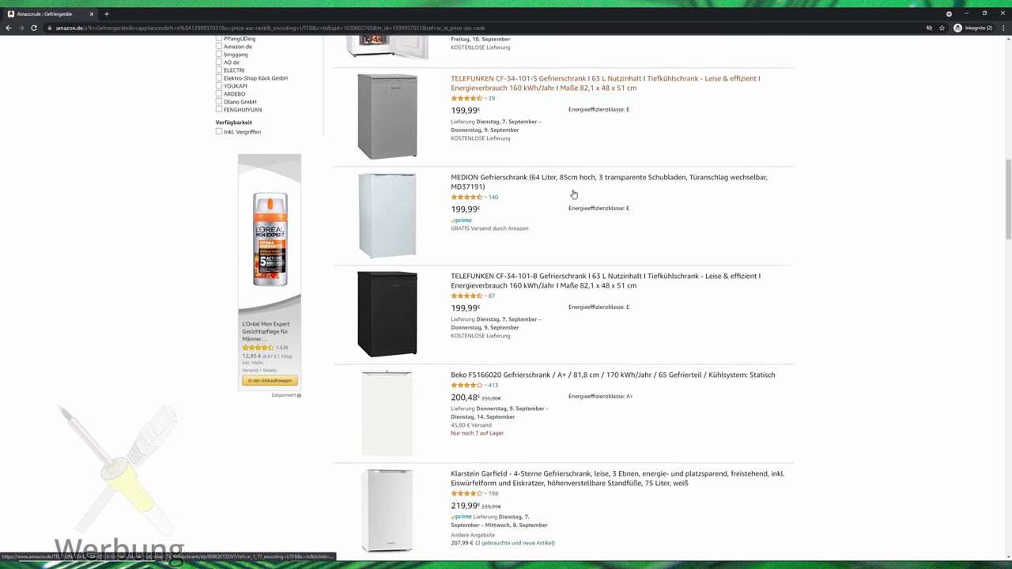
scroll(574, 194, "down", 1)
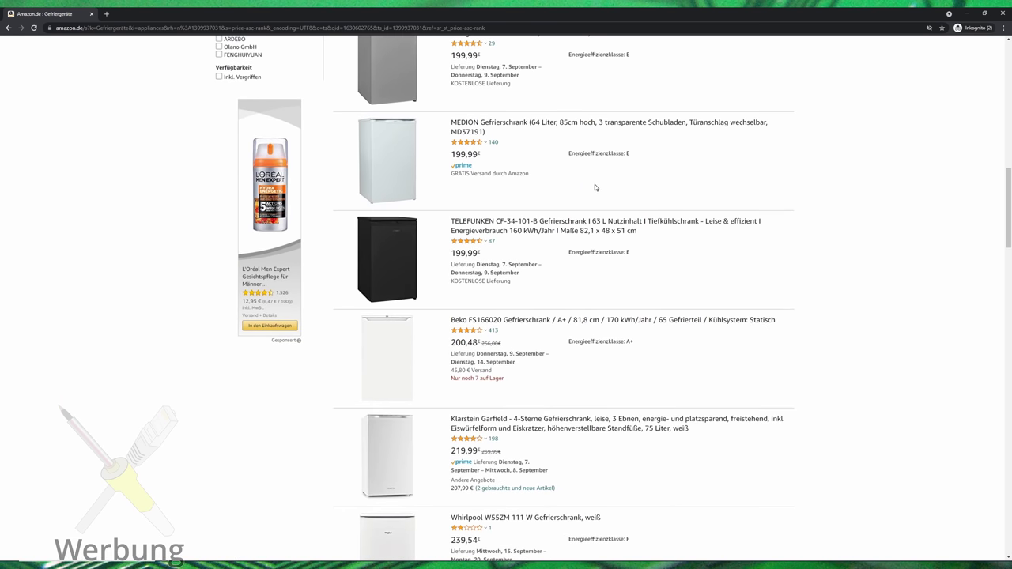
scroll(725, 176, "down", 1)
scroll(819, 179, "down", 2)
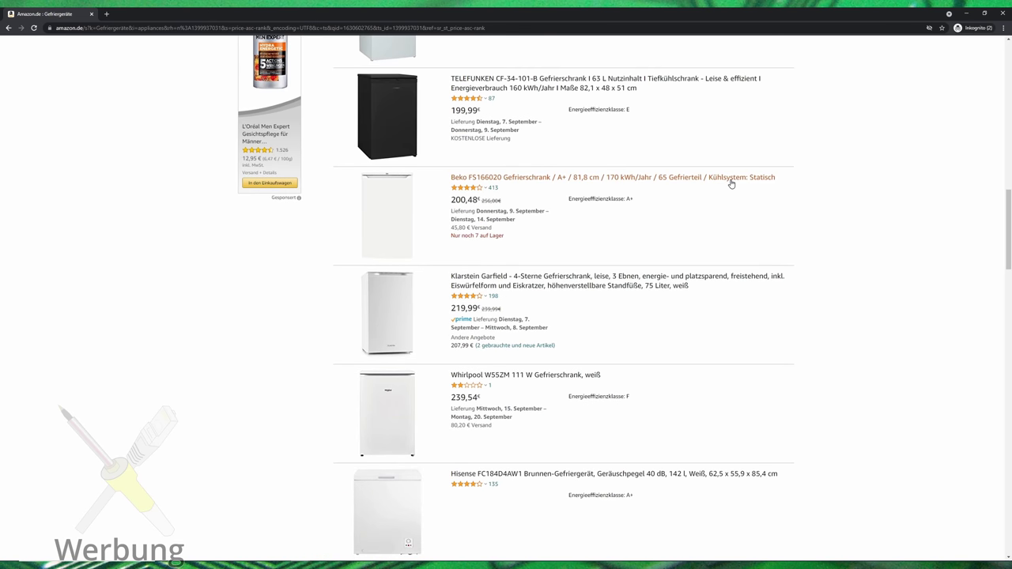
scroll(666, 206, "up", 1)
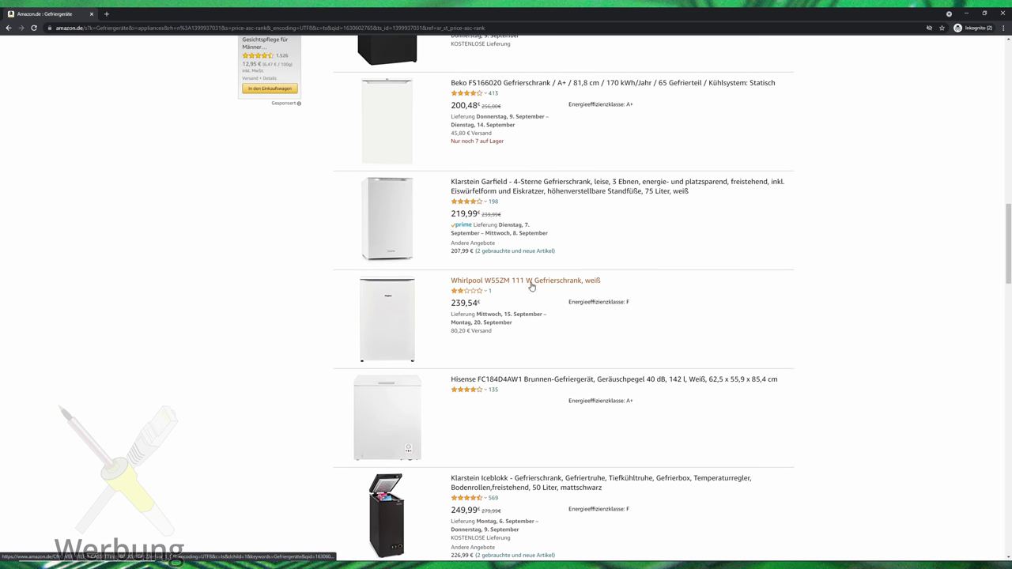
left_click(532, 286)
scroll(499, 251, "down", 1)
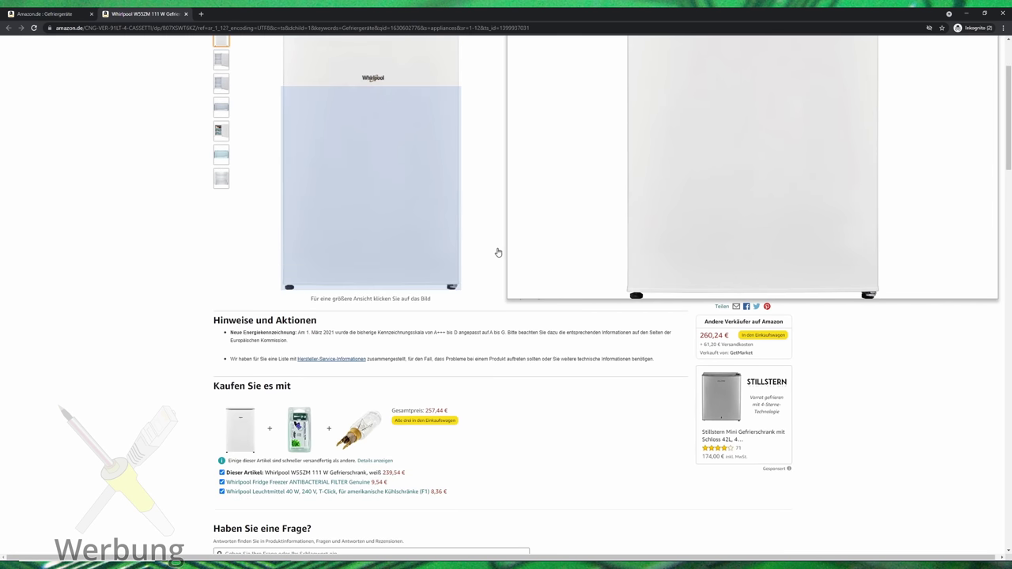
Check the Whirlpool's capacity and yearly consumption, and open further candidate freezers from the price-sorted Amazon listing in new tabs.
scroll(431, 315, "down", 5)
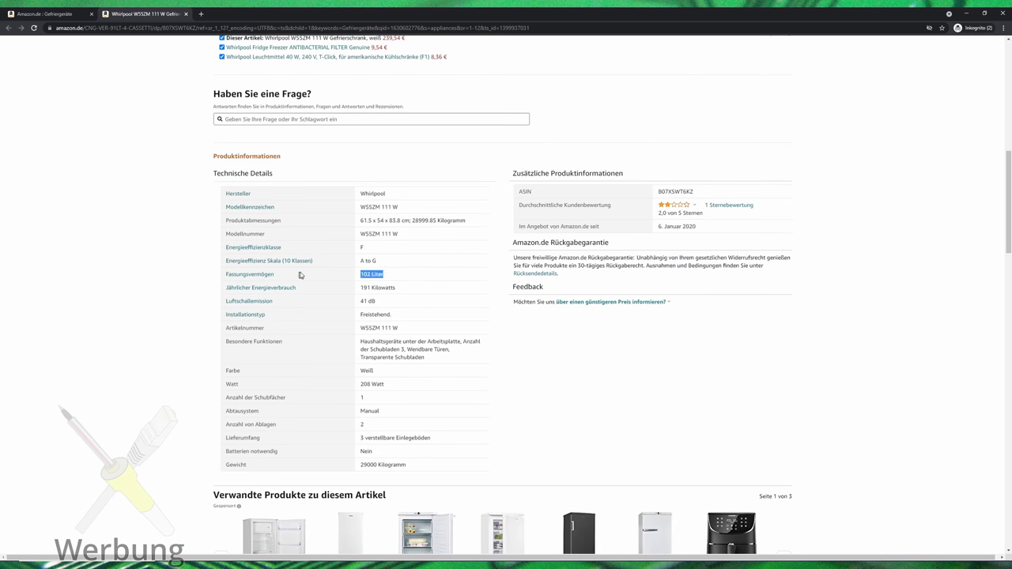
left_click(24, 16)
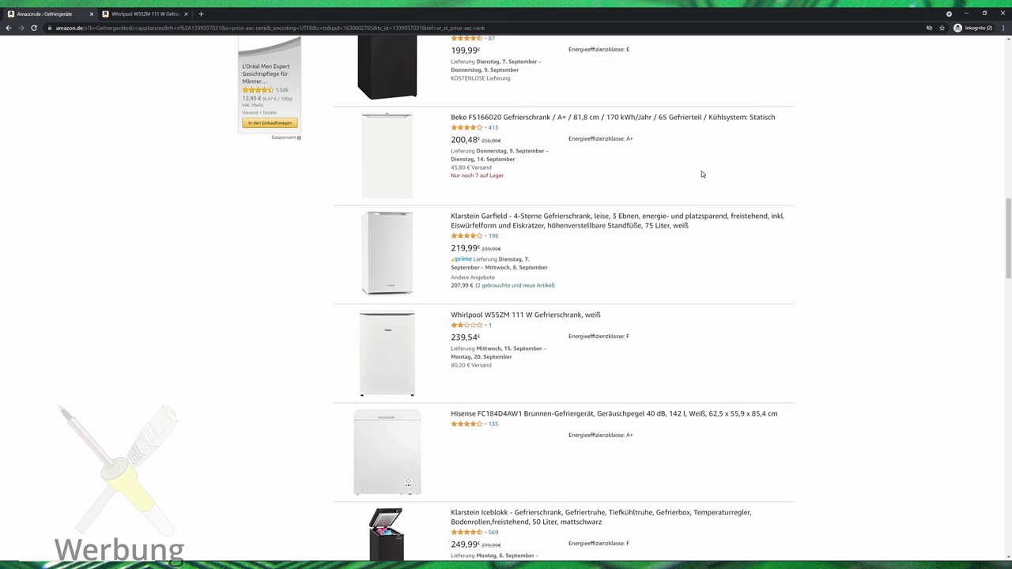
scroll(687, 198, "down", 2)
scroll(679, 224, "down", 3)
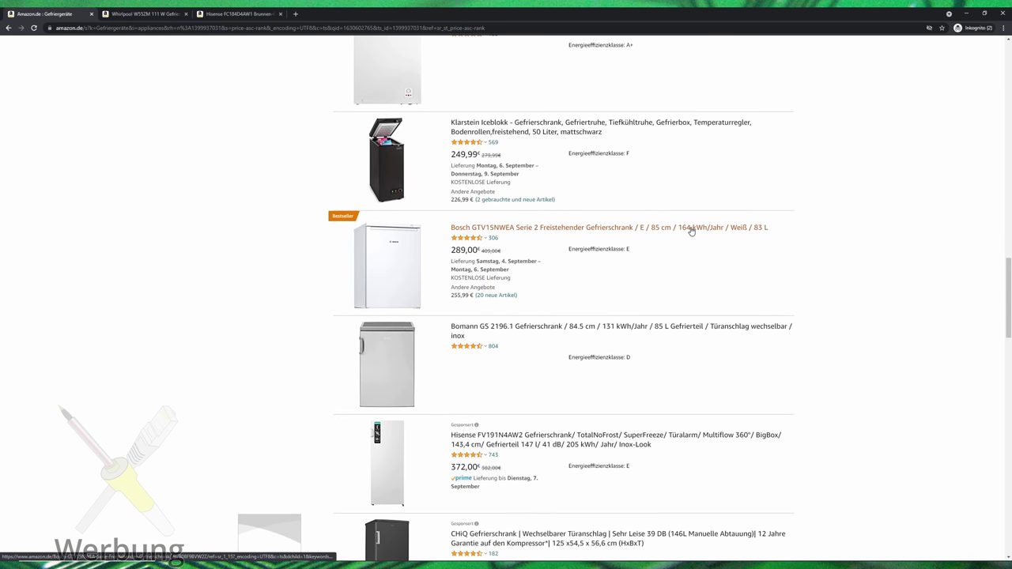
scroll(688, 292, "down", 3)
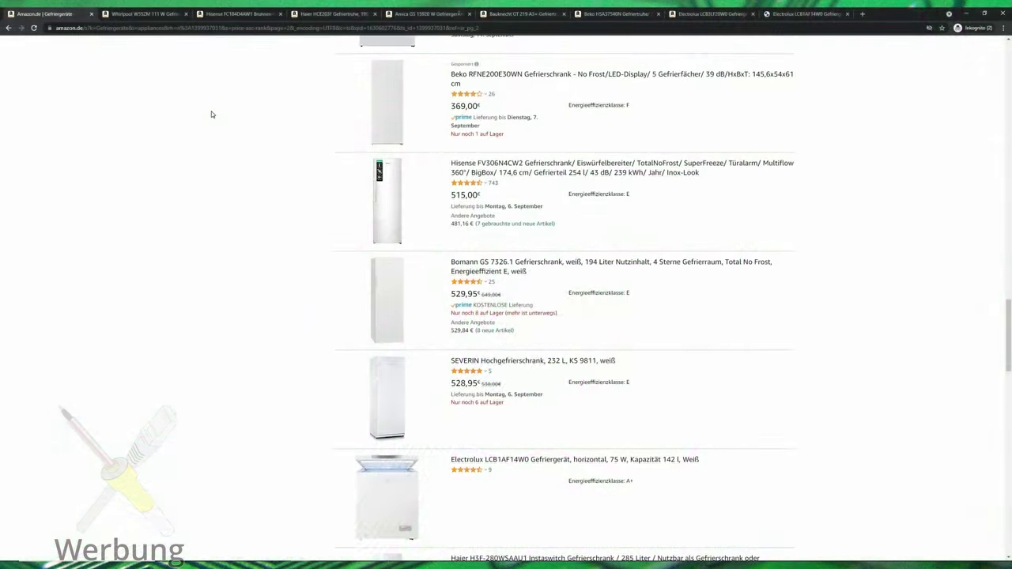
scroll(334, 296, "down", 15)
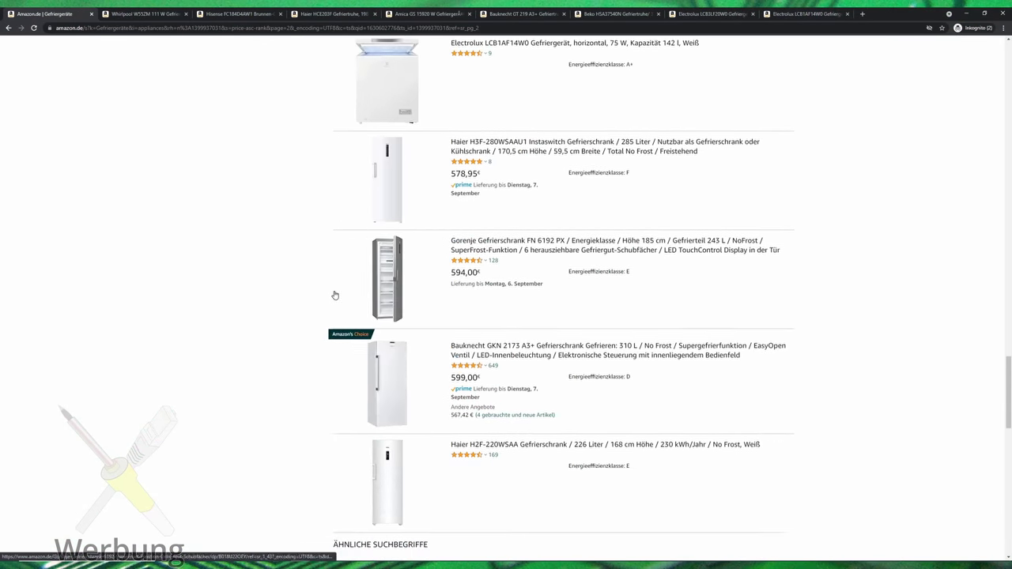
scroll(300, 135, "up", 3)
Search Google for "gefriergerät" and show the Shopping results.
left_click(288, 30)
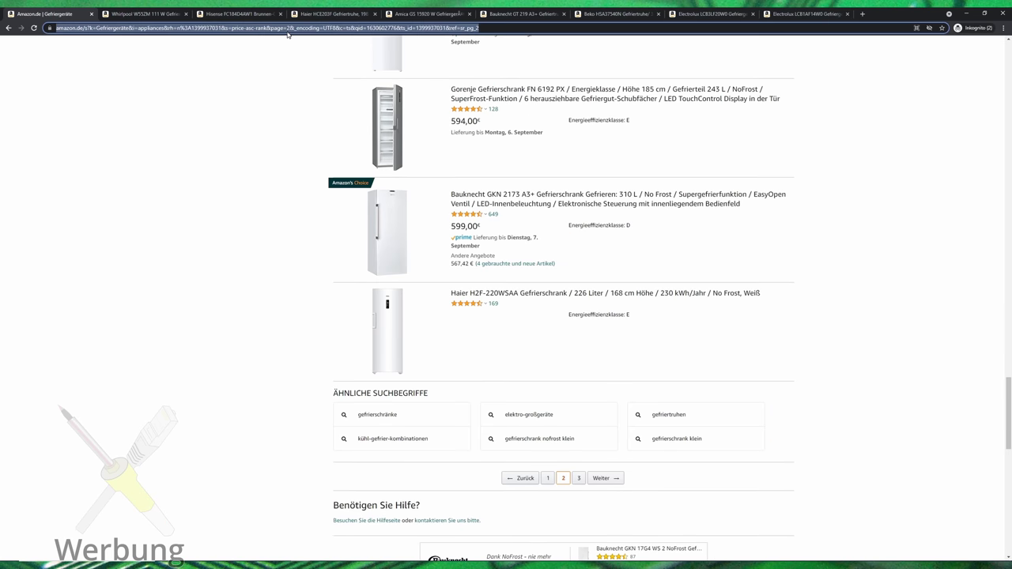
type("gefriergerät")
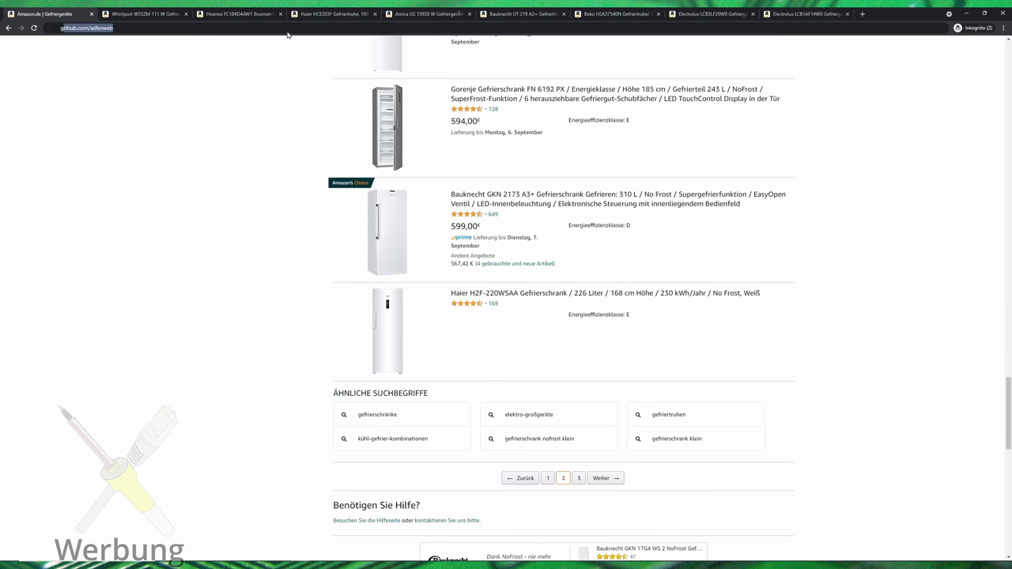
key("Return")
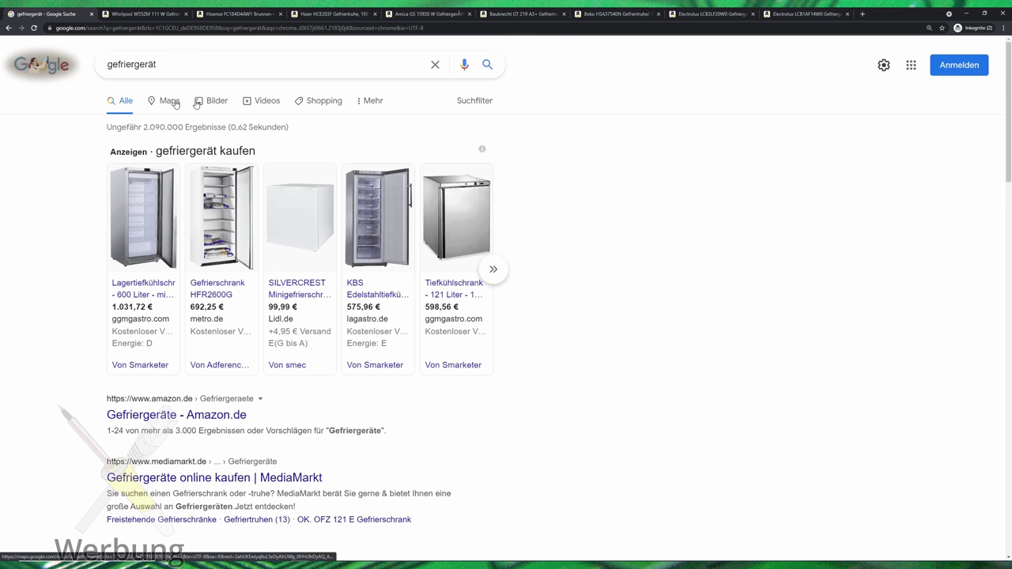
left_click(315, 104)
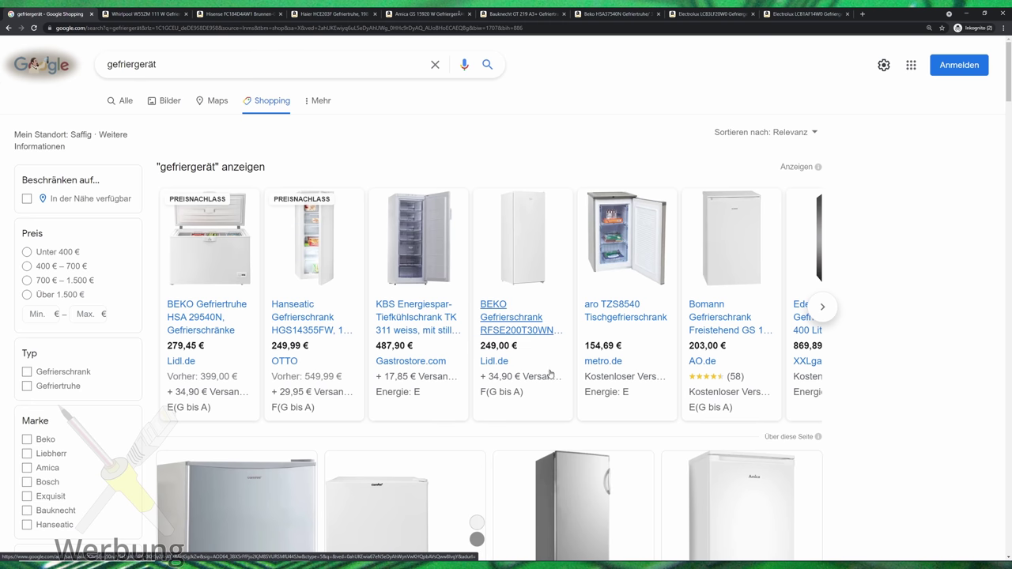
From the shopping ads, open the BOMANN GS 195.1 at Lidl.de and the Amica GS 15470 W at Hornbach in new tabs.
left_click(826, 310)
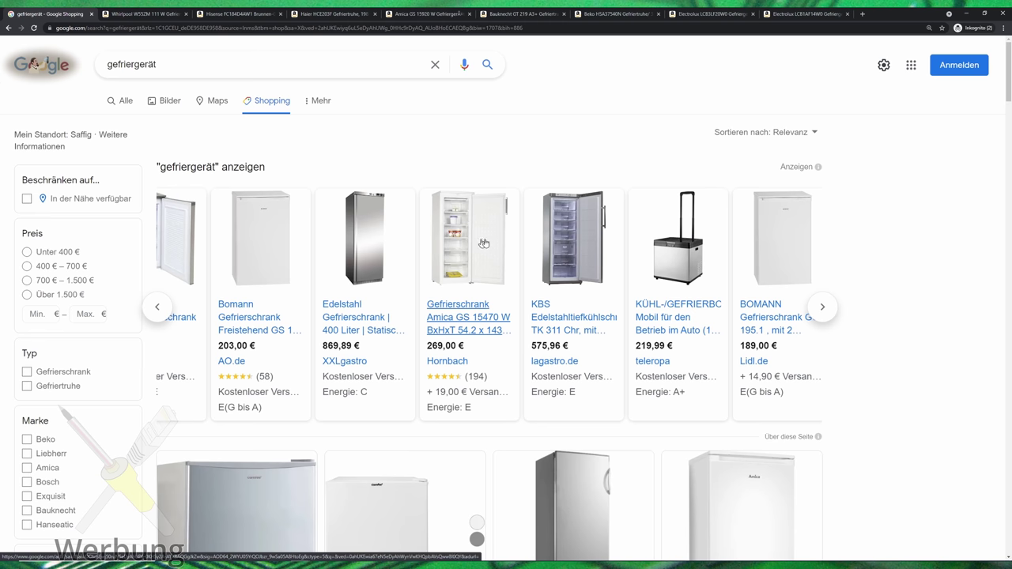
left_click(823, 309)
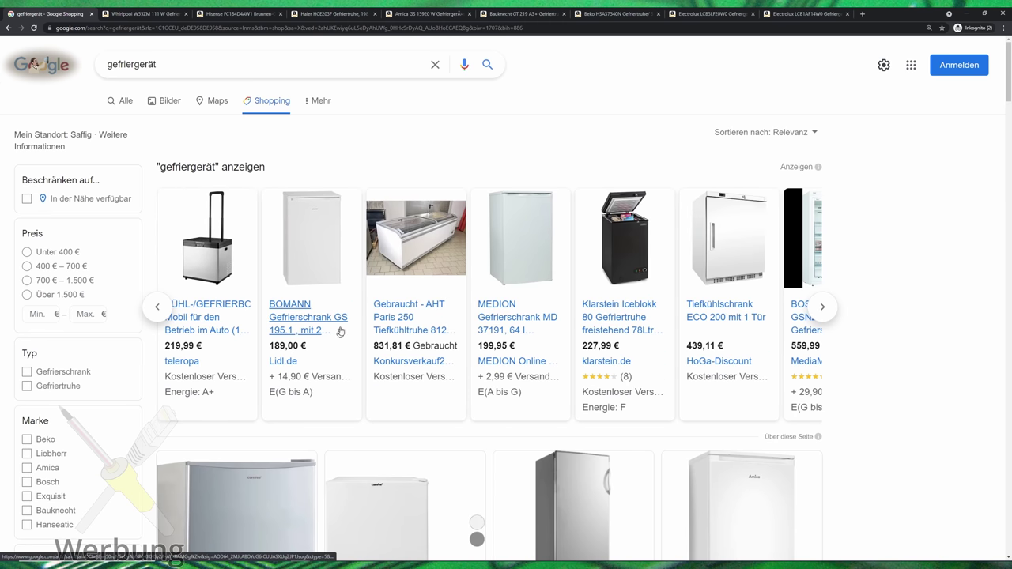
middle_click(299, 319)
scroll(412, 317, "left", 5)
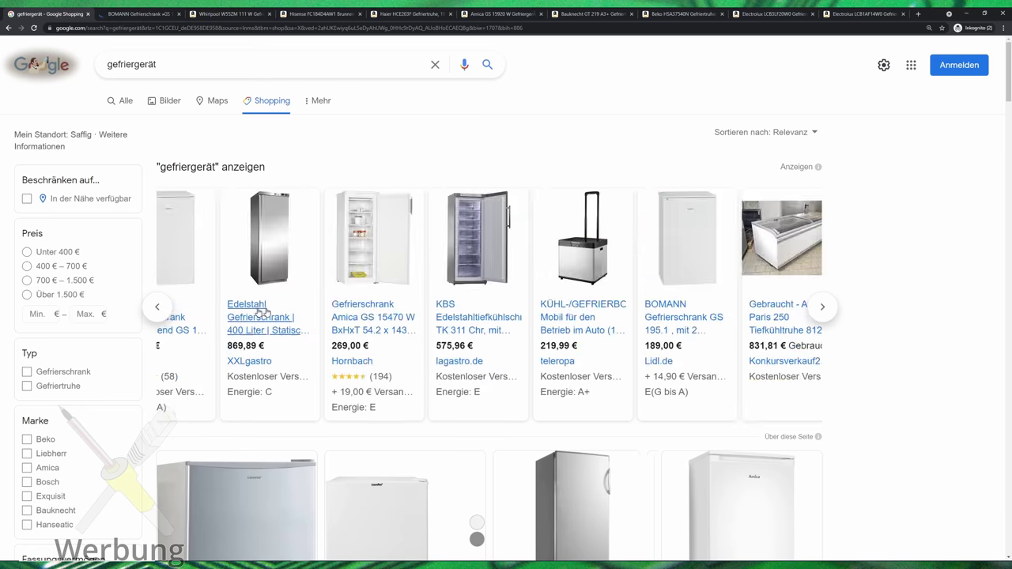
middle_click(425, 317)
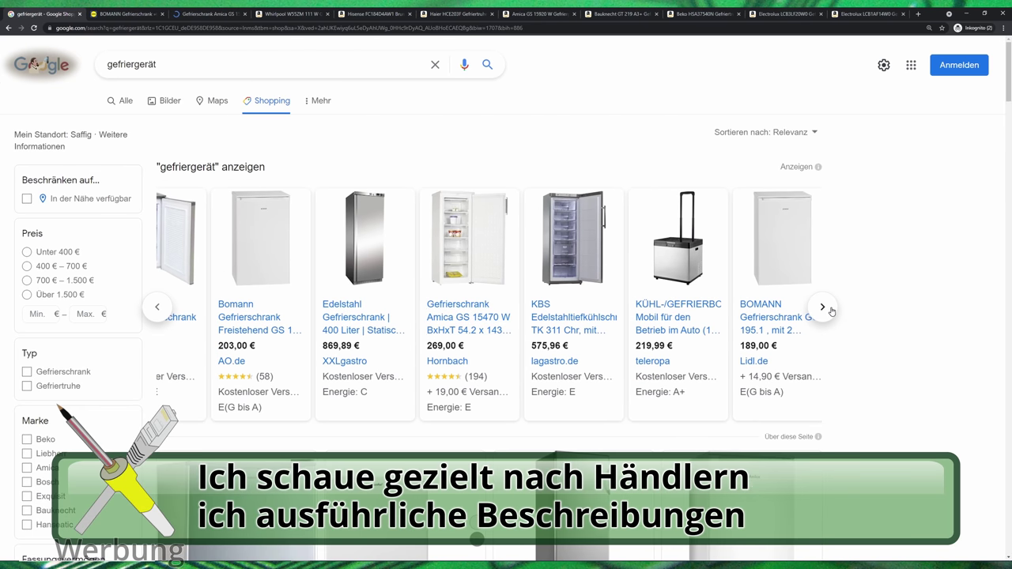
Open the IKEA DJUPFRYSA and the Amica GB 15151 W in new tabs, and look through the remaining shopping results.
left_click(828, 312)
left_click(826, 310)
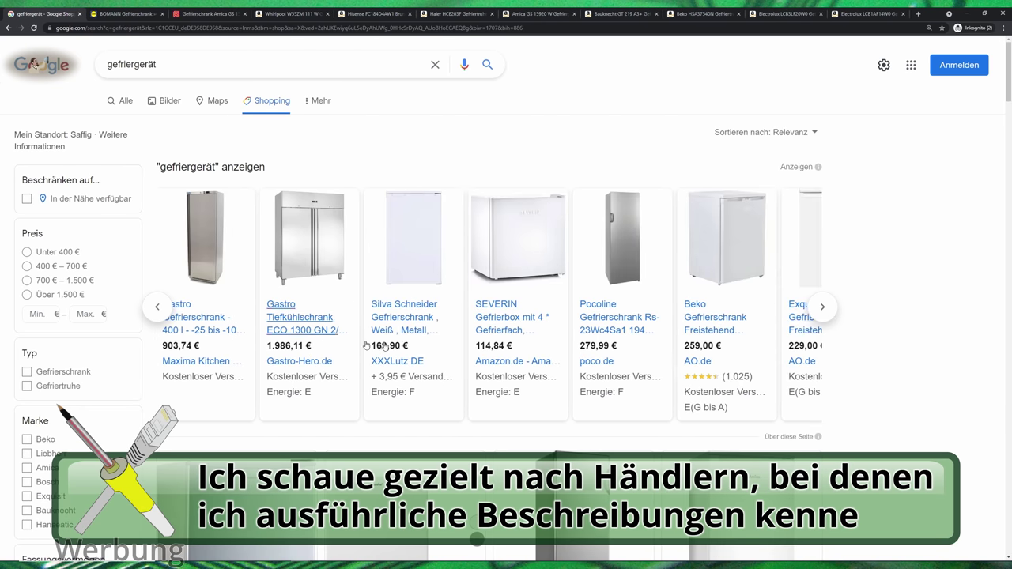
scroll(563, 328, "down", 4)
scroll(564, 328, "down", 6)
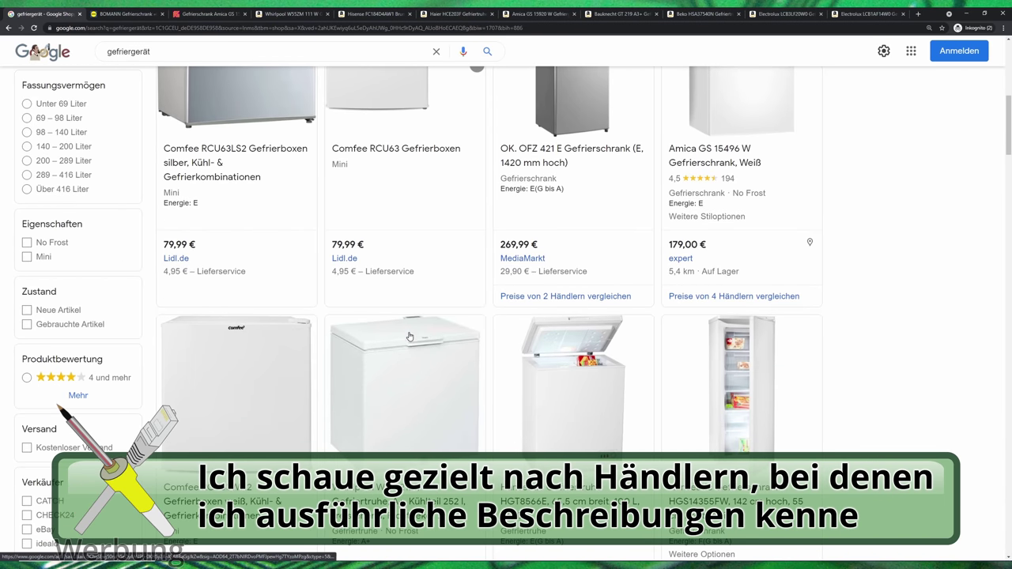
scroll(410, 337, "down", 16)
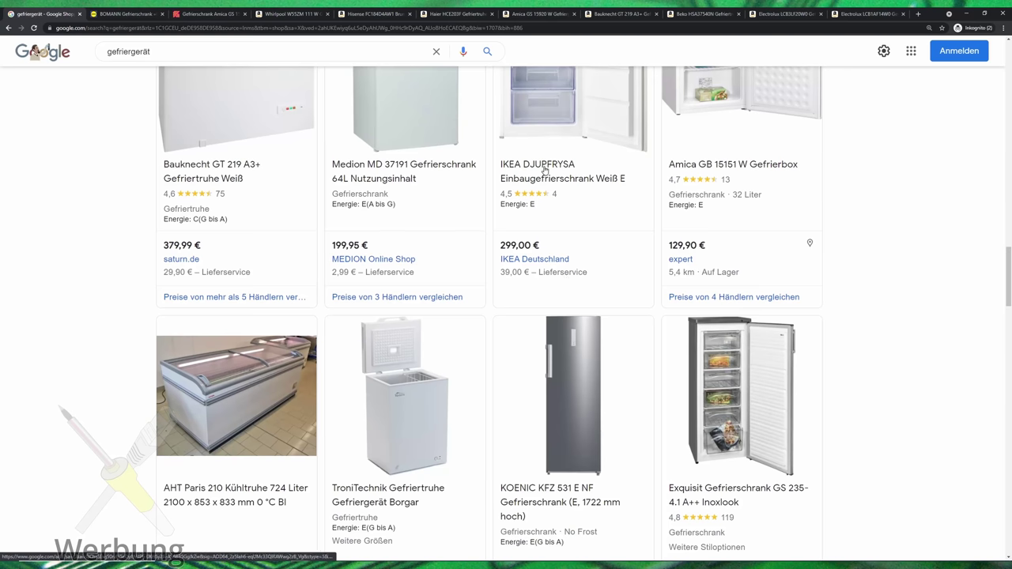
middle_click(544, 170)
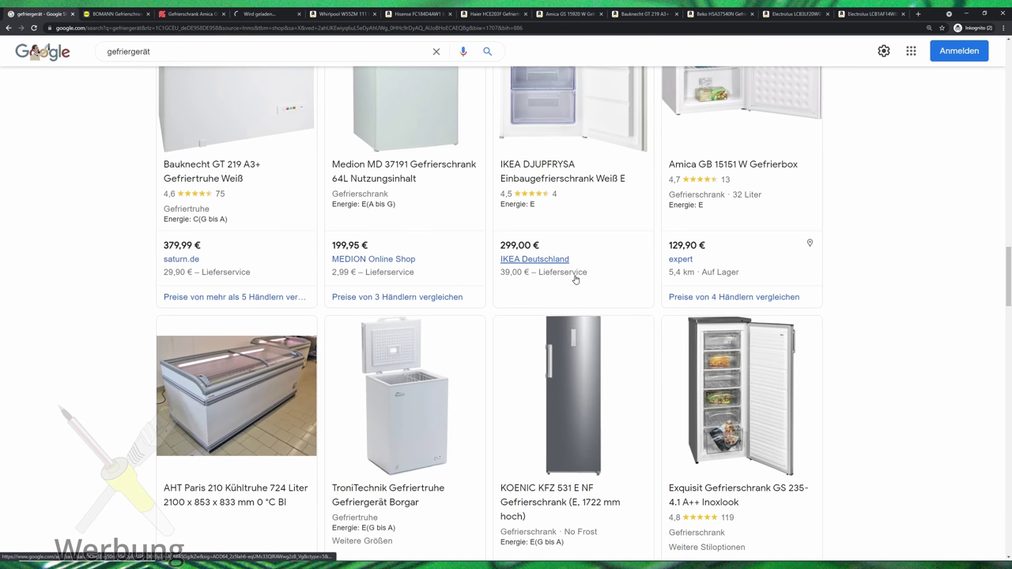
scroll(574, 278, "down", 2)
scroll(587, 270, "up", 3)
middle_click(691, 248)
scroll(314, 362, "down", 4)
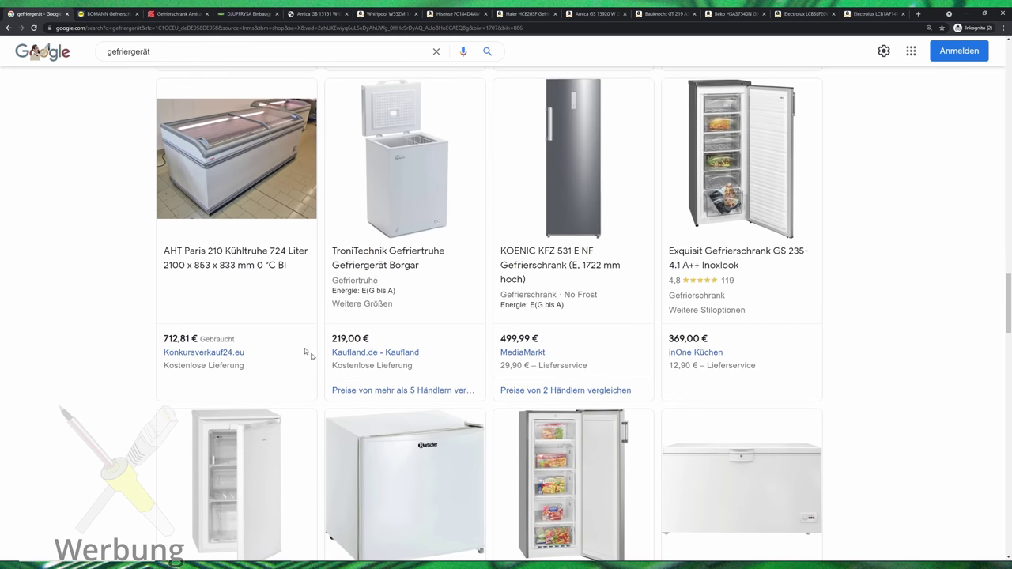
scroll(239, 175, "up", 1)
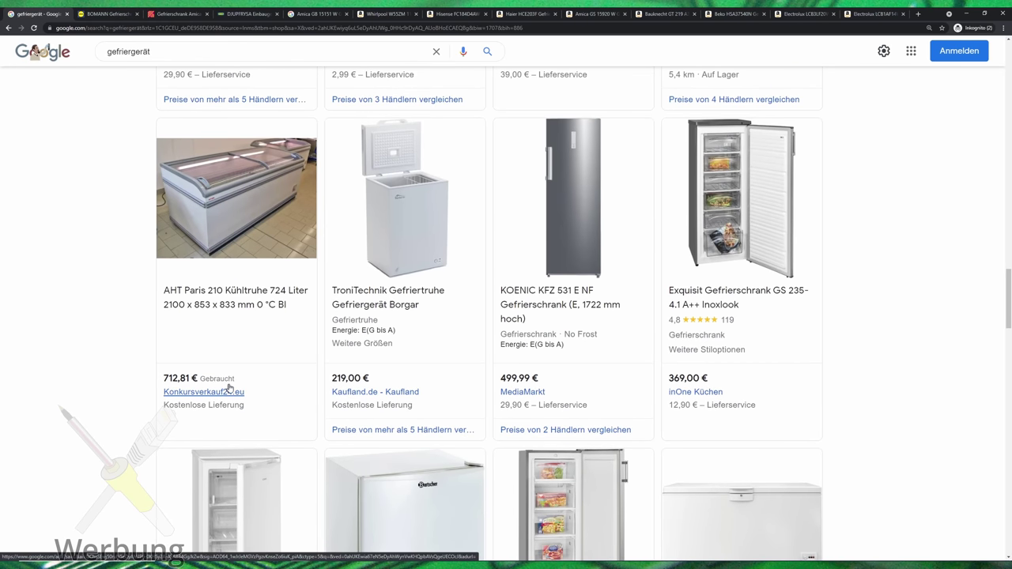
scroll(829, 294, "down", 6)
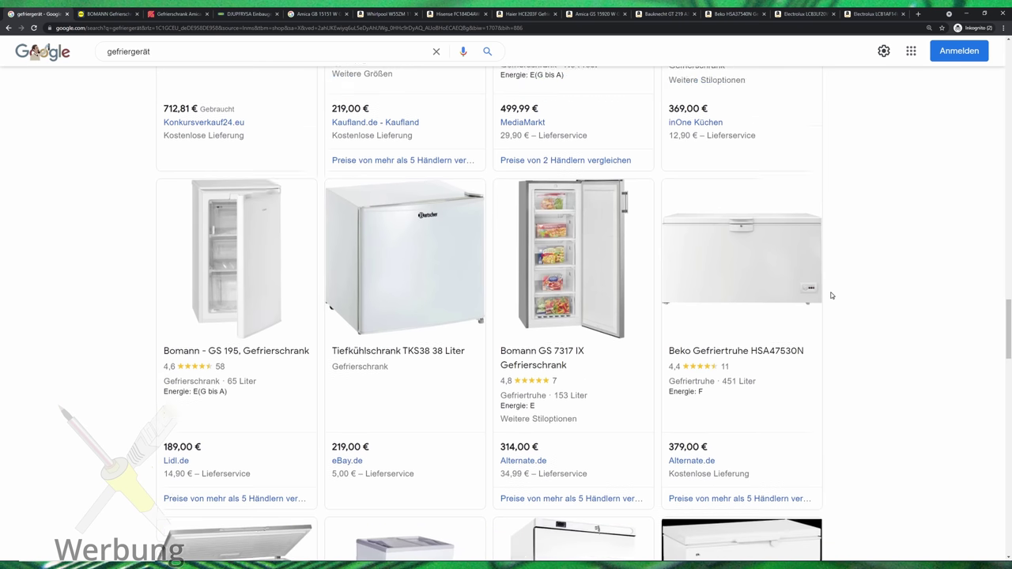
scroll(829, 294, "down", 4)
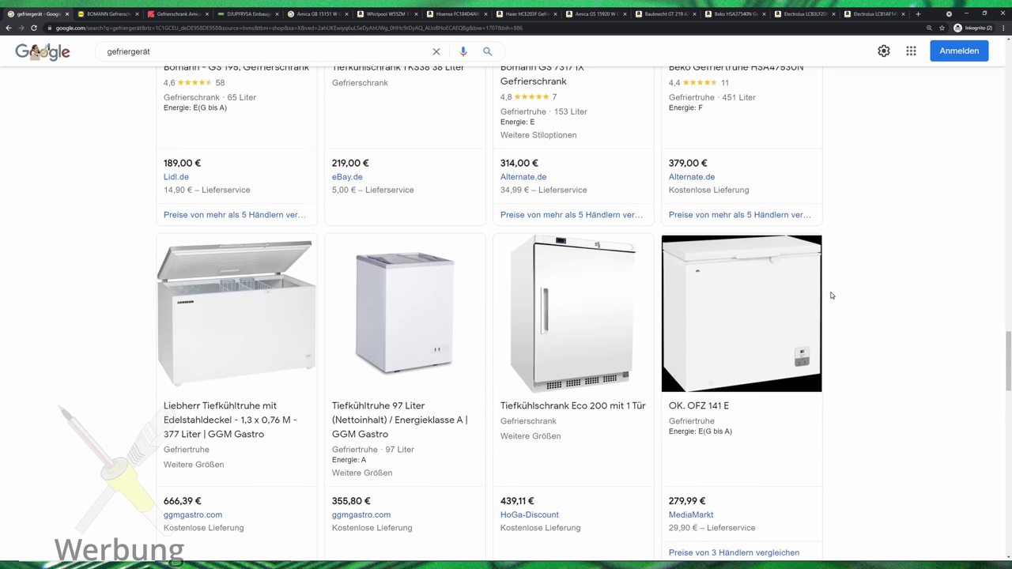
Close the shopping results, accept the data processing notice on Lidl.de, and open its Gefrierschränke category.
key("ctrl+Tab")
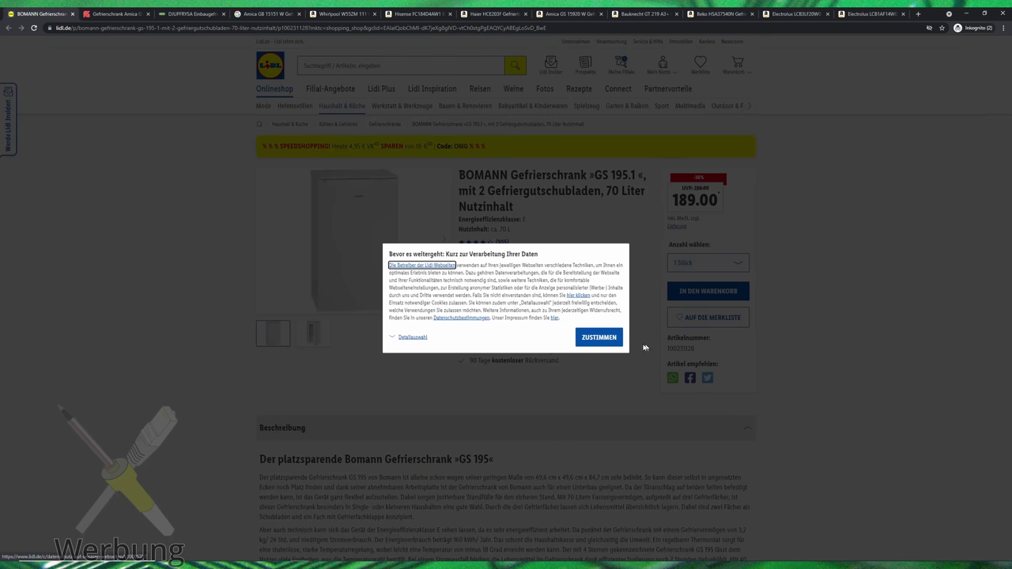
left_click(599, 337)
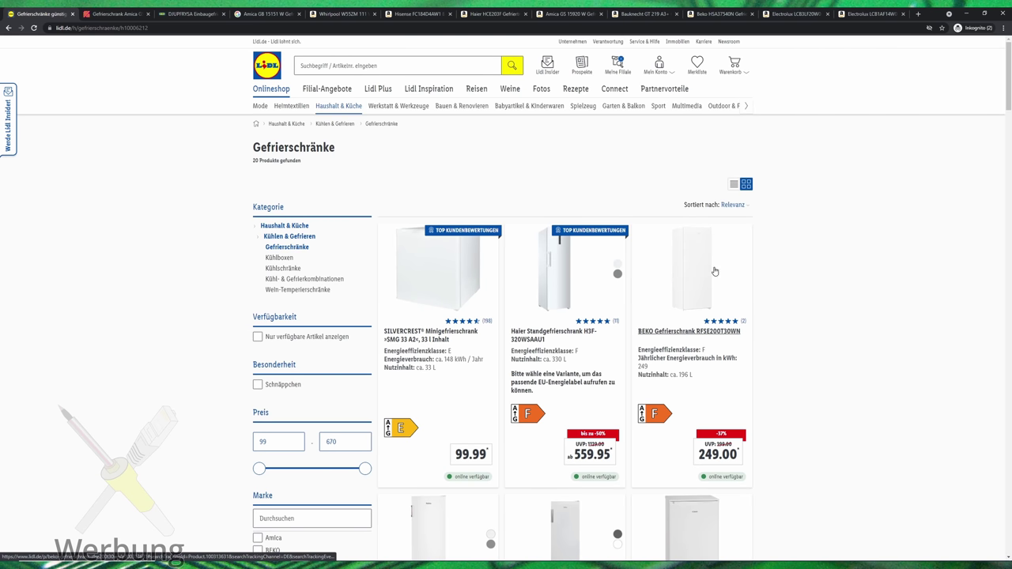
Compare the first freezers in Lidl's category and open the BEKO Gefrierschrank RFSE200T30WN in a new tab.
scroll(591, 364, "down", 2)
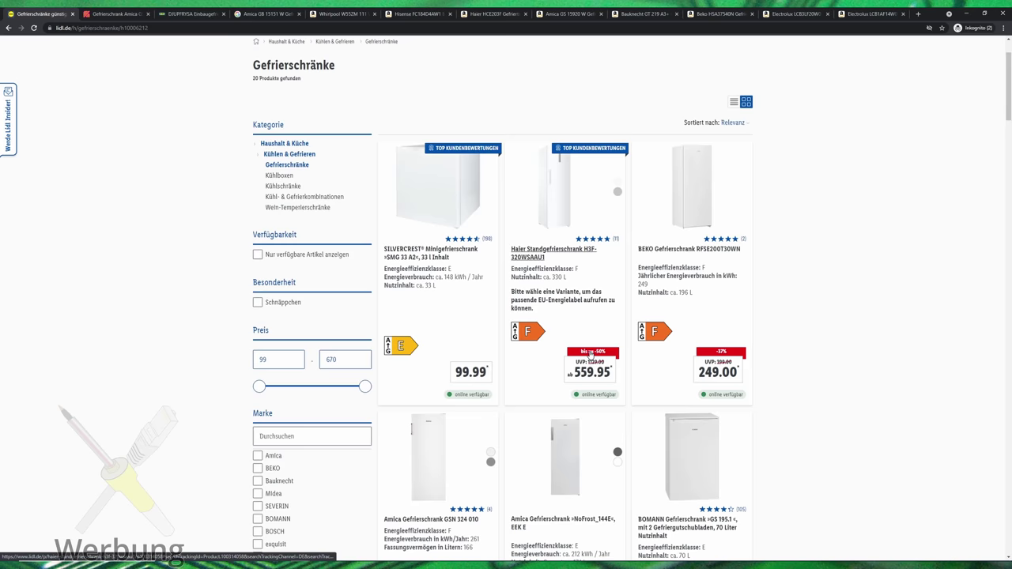
scroll(348, 244, "up", 1)
scroll(348, 244, "down", 1)
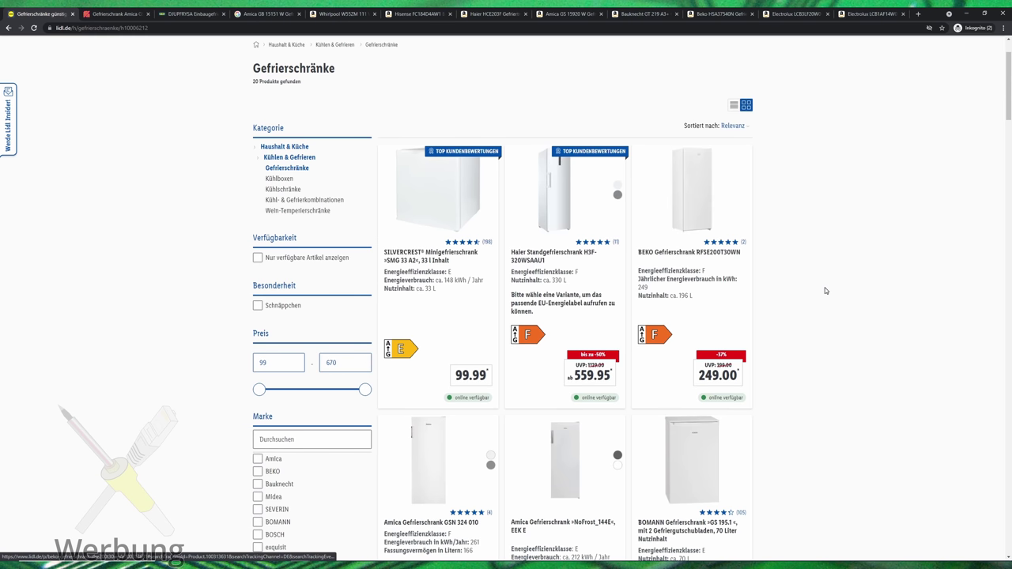
scroll(834, 280, "down", 1)
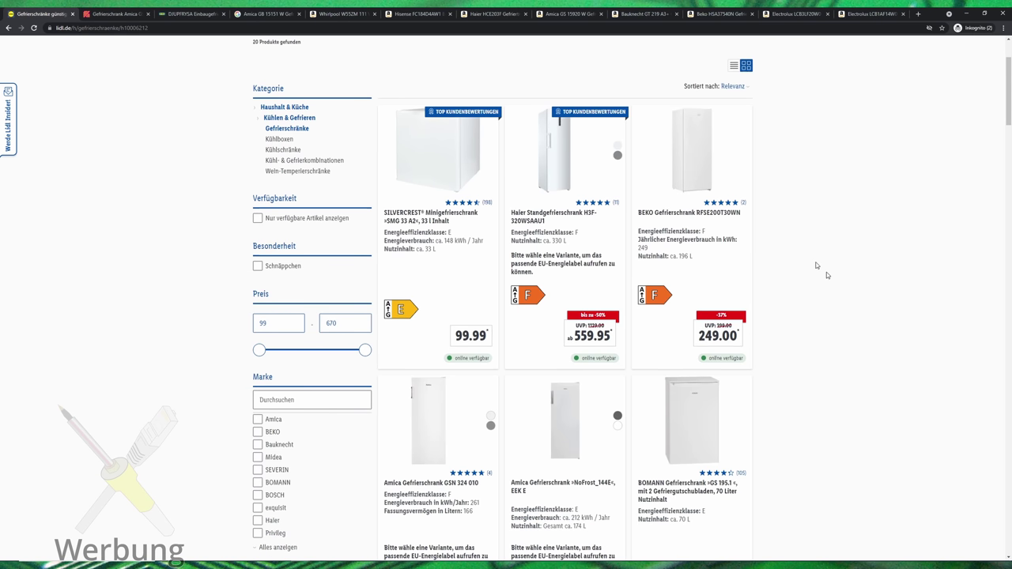
middle_click(679, 214)
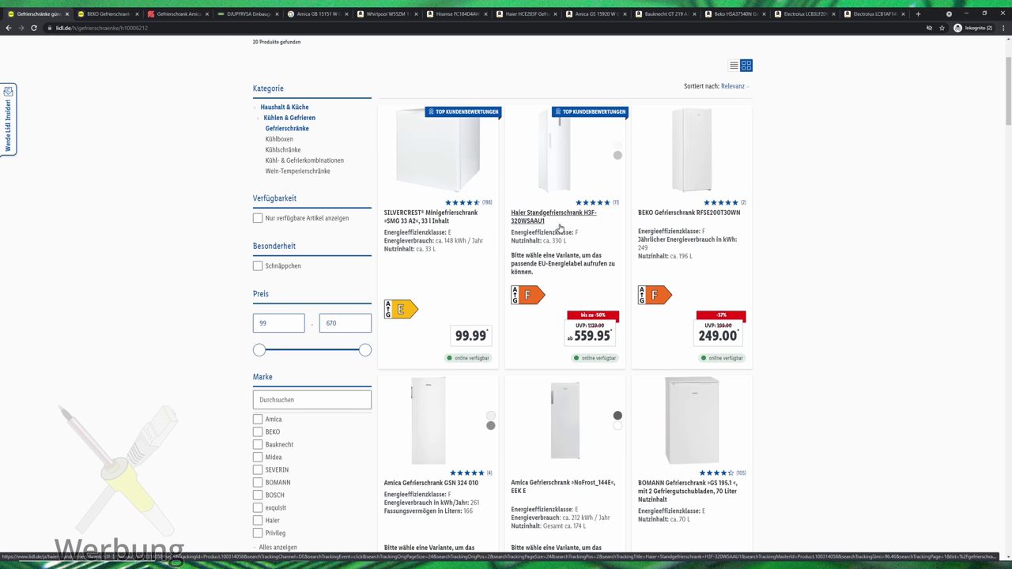
Sort Lidl's Gefrierschränke listing by "Preis aufsteigend".
scroll(524, 219, "down", 2)
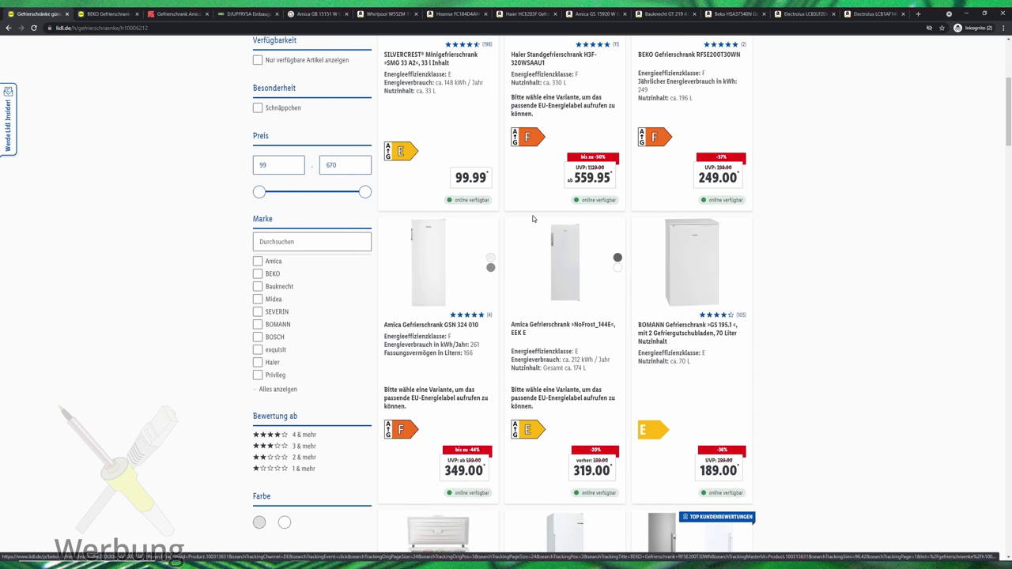
scroll(610, 149, "up", 3)
left_click(734, 166)
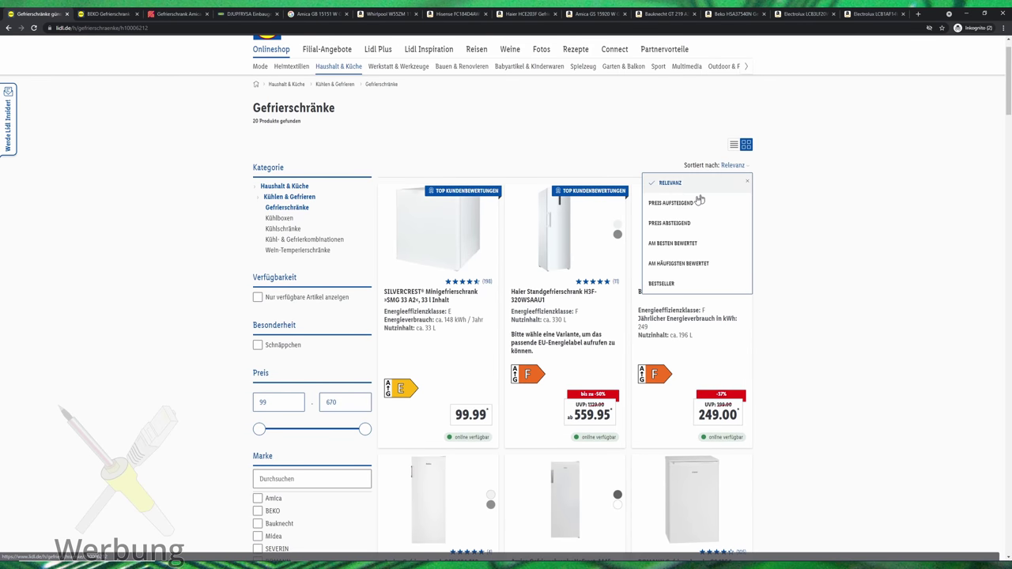
left_click(671, 203)
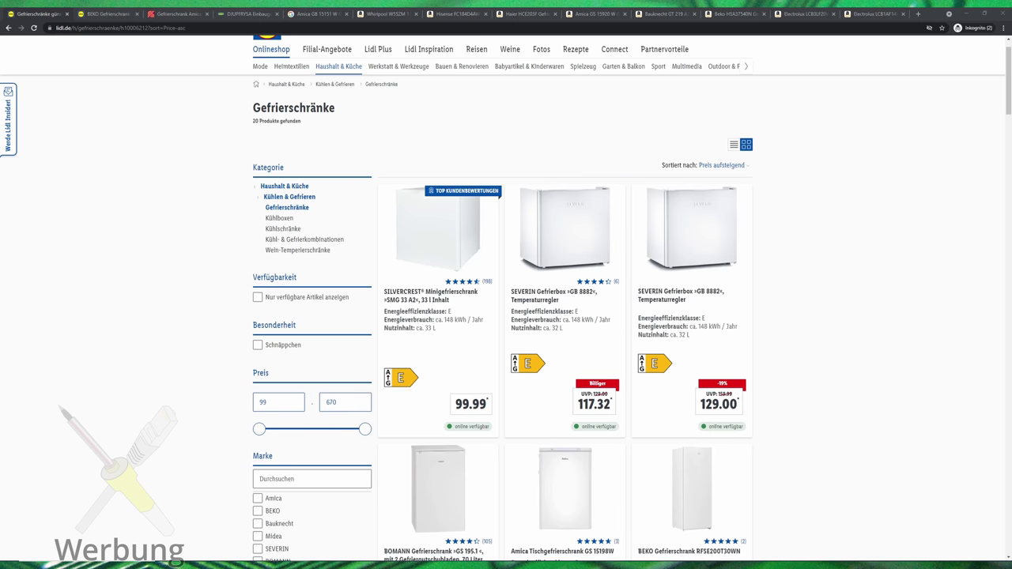
Look through the price-sorted Lidl freezers and open the BEKO Gefriertruhe HSA 29540N in a new tab.
scroll(734, 244, "down", 3)
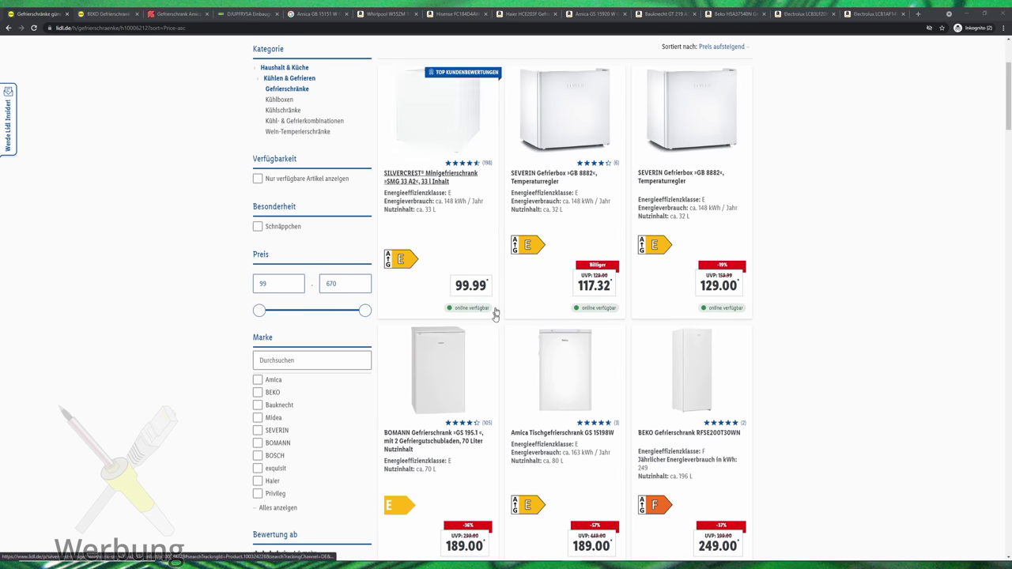
scroll(495, 314, "down", 4)
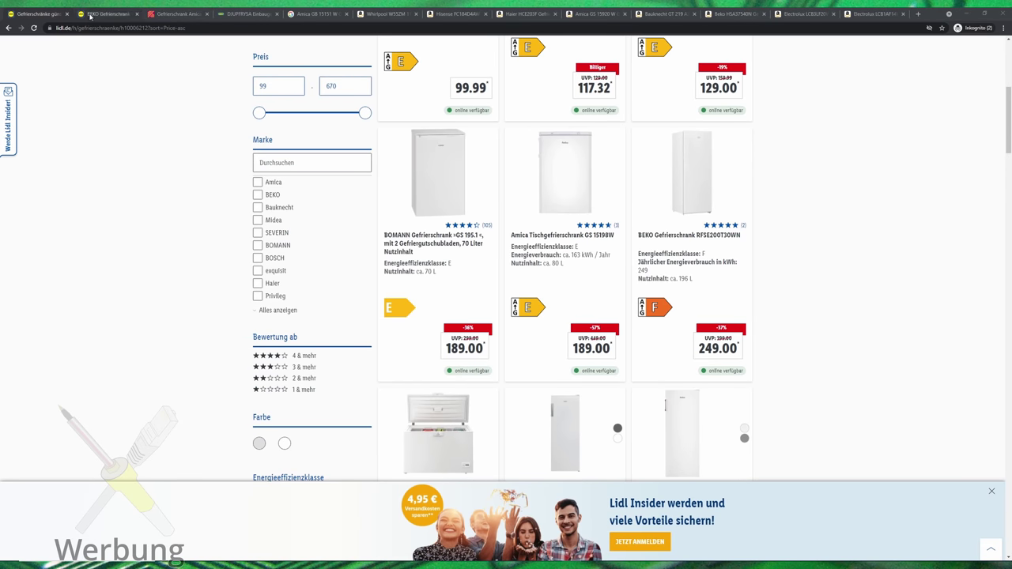
scroll(586, 160, "down", 4)
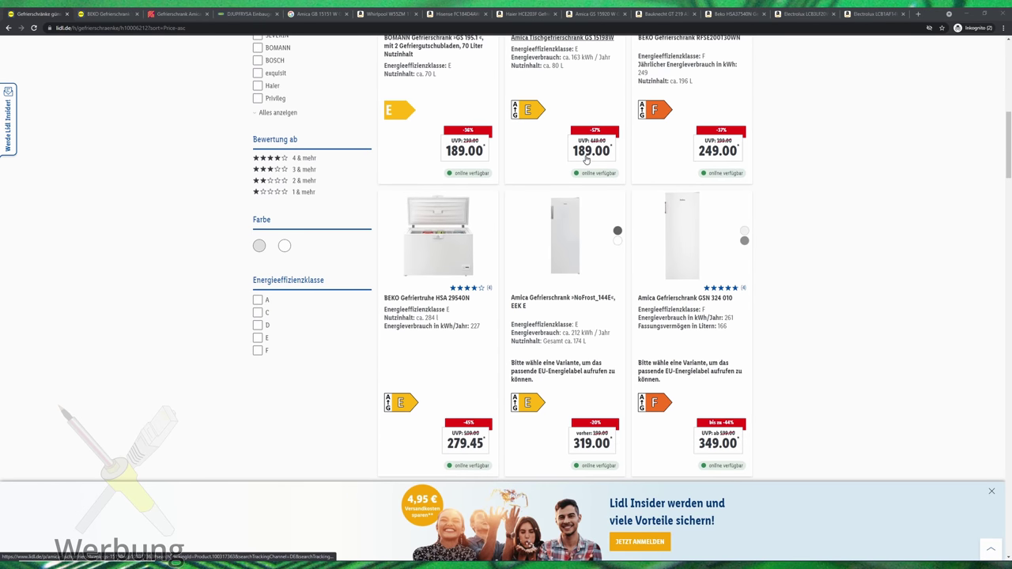
scroll(448, 200, "down", 1)
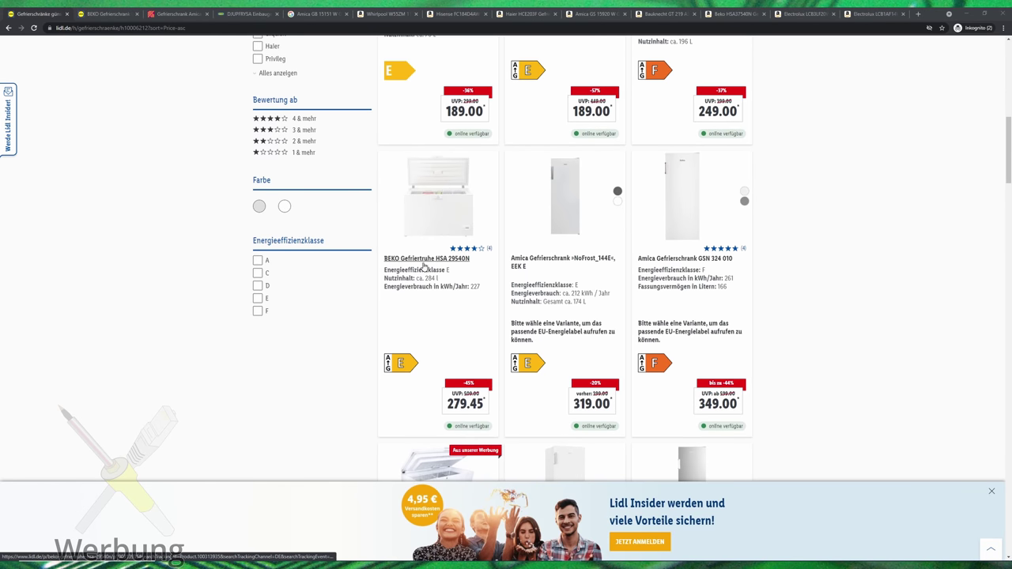
middle_click(424, 267)
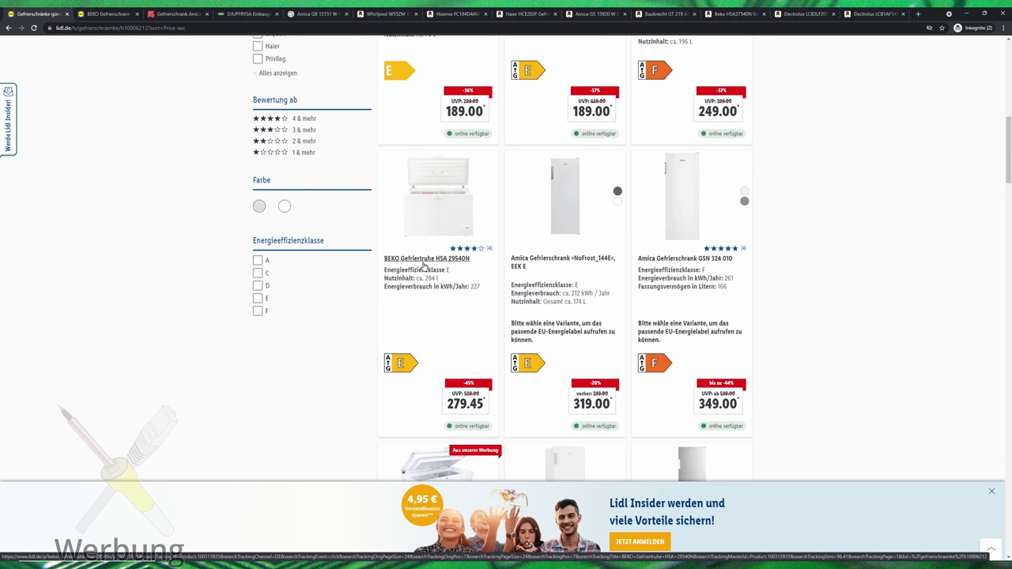
Open Amica NoFrost_144E, Amica GSN 324 010, Bauknecht GT 219 A3+, exquisit GSS220-NF-H-010E and Amica GSN 327 010 E from Lidl's listing in new tabs.
middle_click(577, 264)
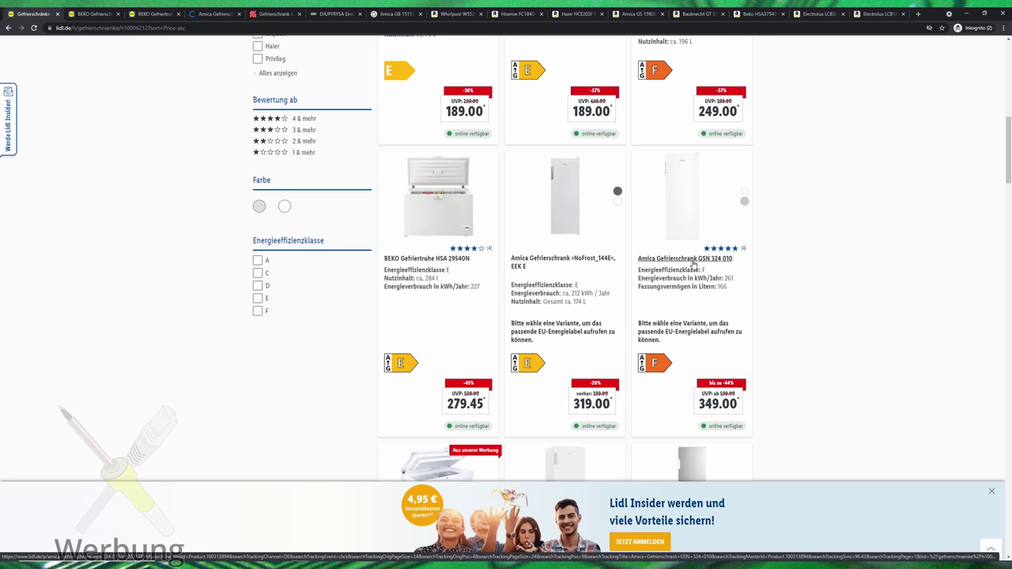
middle_click(694, 264)
scroll(553, 263, "down", 4)
middle_click(444, 241)
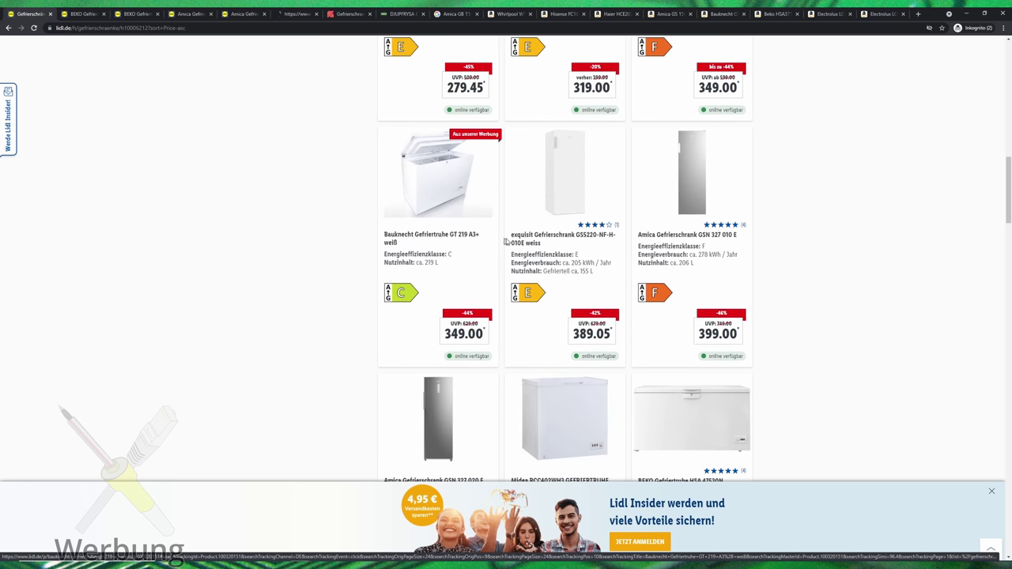
middle_click(577, 237)
middle_click(678, 236)
Open Amica GSN 327 020 E, Midea RCC402WH3, BEKO HSA 47530N and Bauknecht GKN 17G3 WS 2 in new tabs, and close the Lidl listing.
scroll(478, 295, "down", 2)
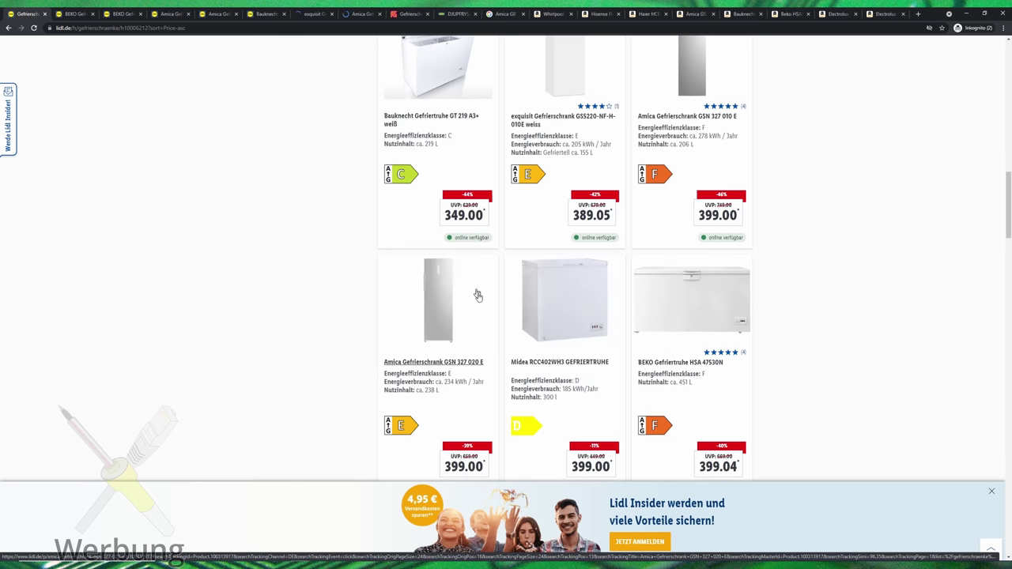
middle_click(457, 360)
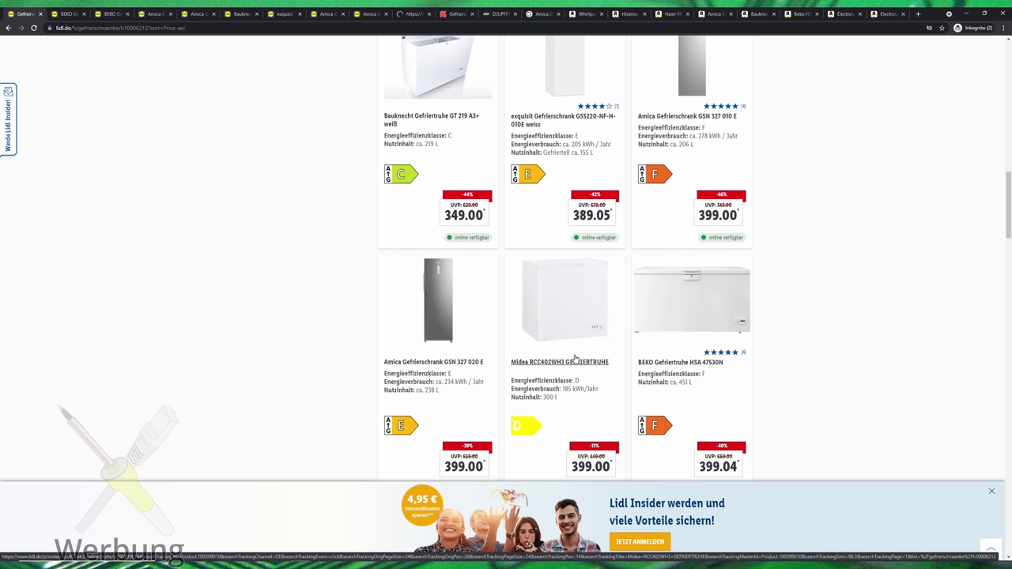
middle_click(576, 361)
middle_click(712, 364)
scroll(749, 318, "down", 3)
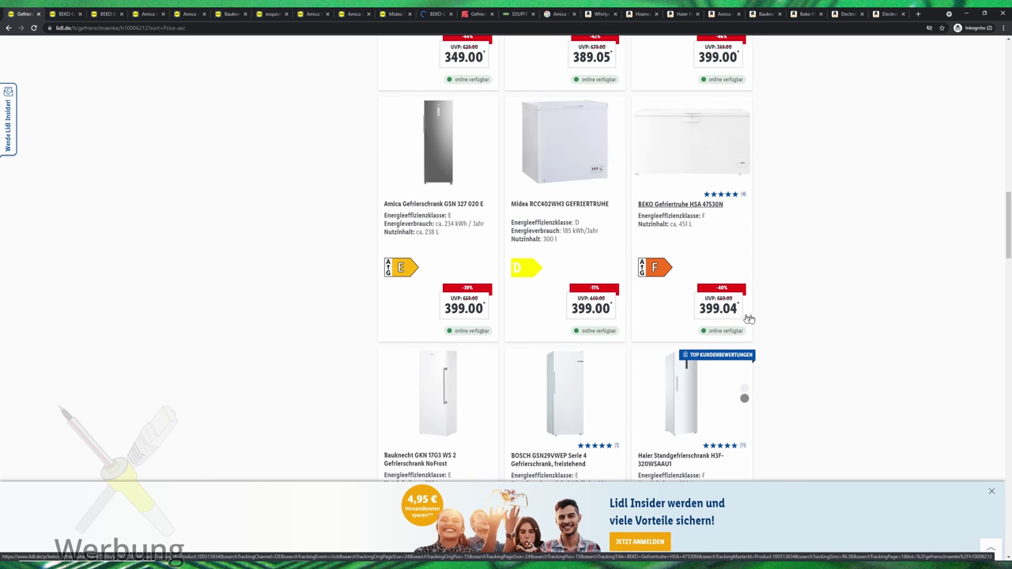
scroll(644, 294, "down", 3)
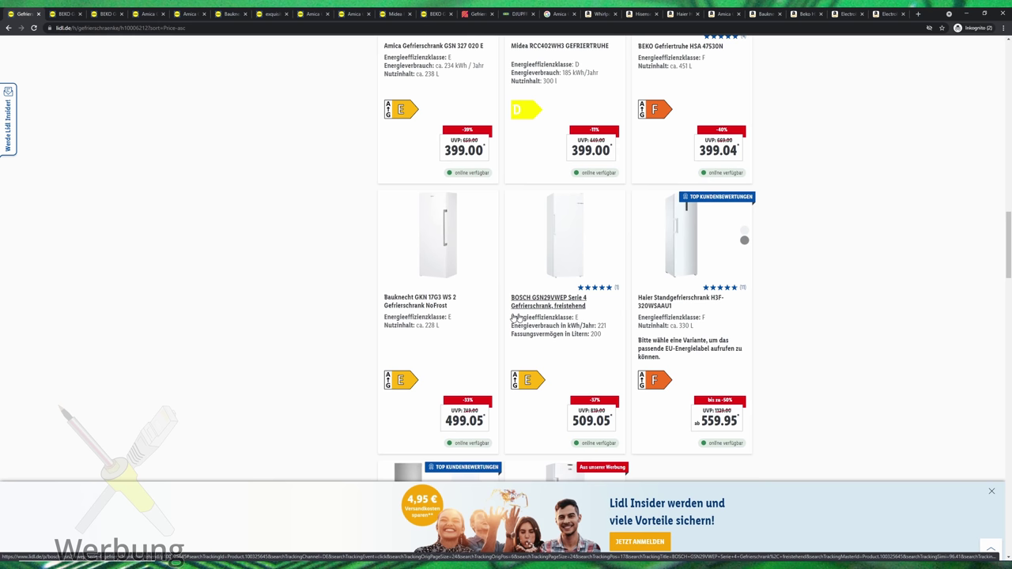
middle_click(424, 303)
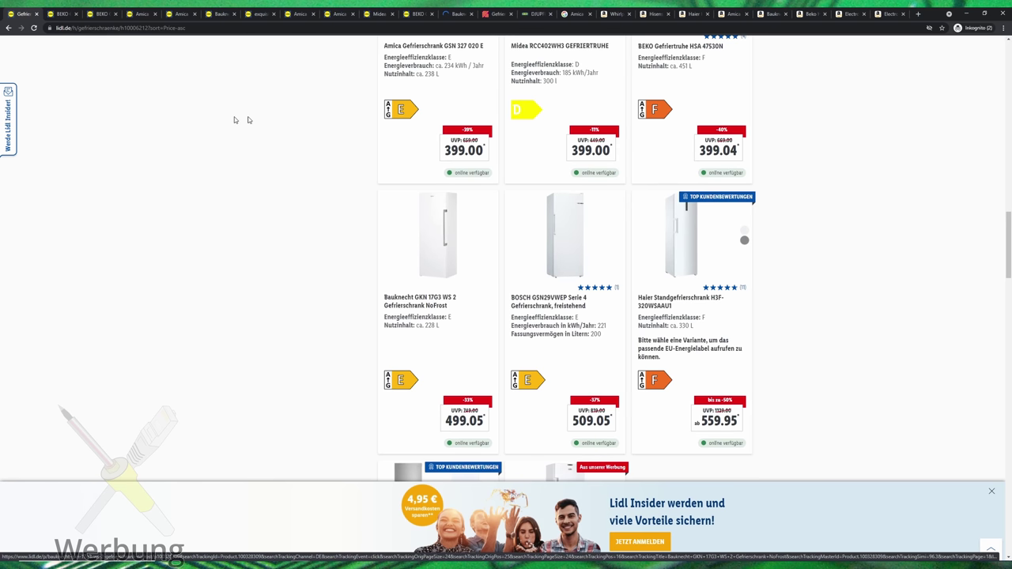
key("ctrl+w")
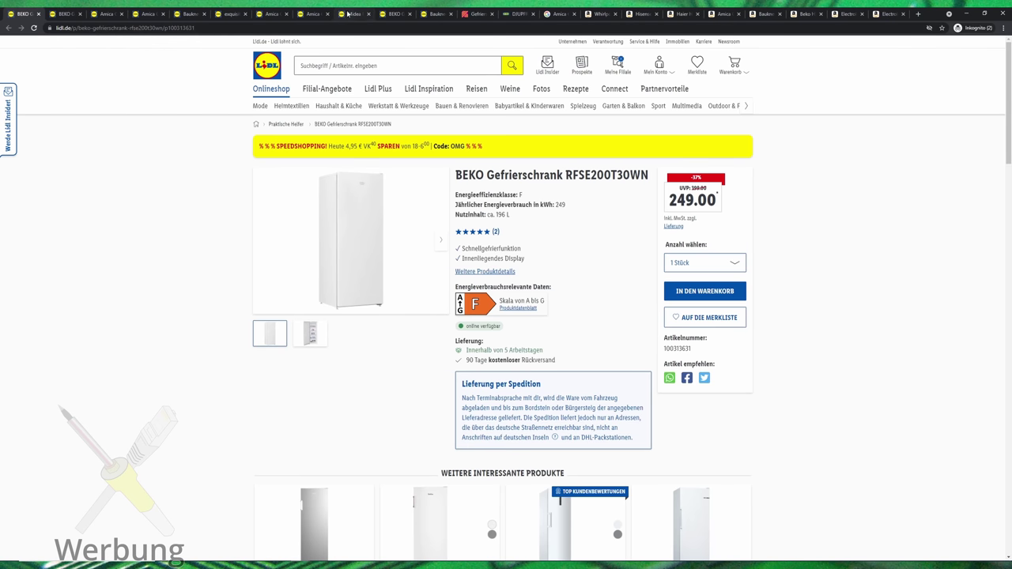
On the Hornbach product page, save the cookie settings with only essential cookies and open the Gefrierschränke category.
left_click(475, 13)
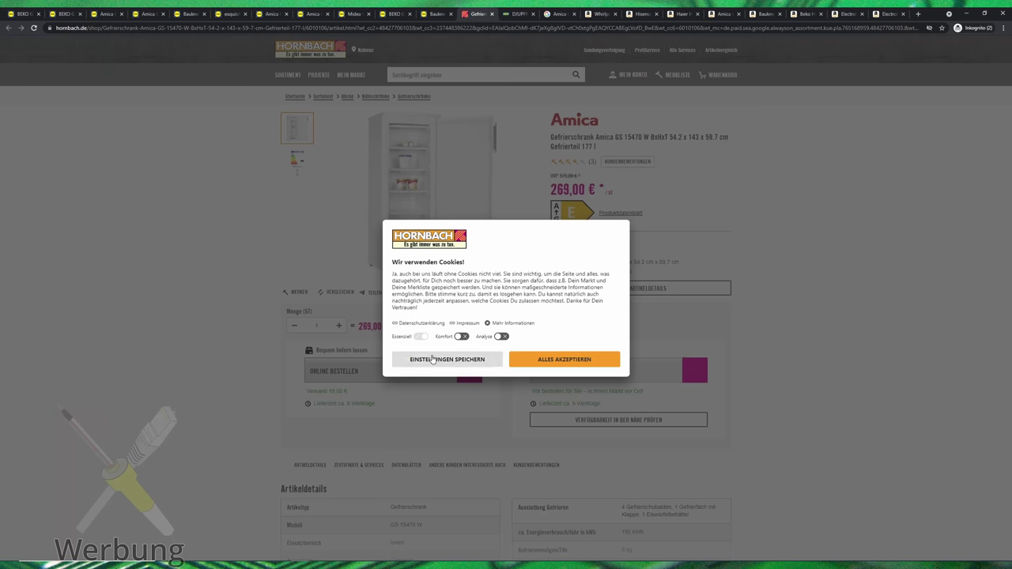
left_click(463, 358)
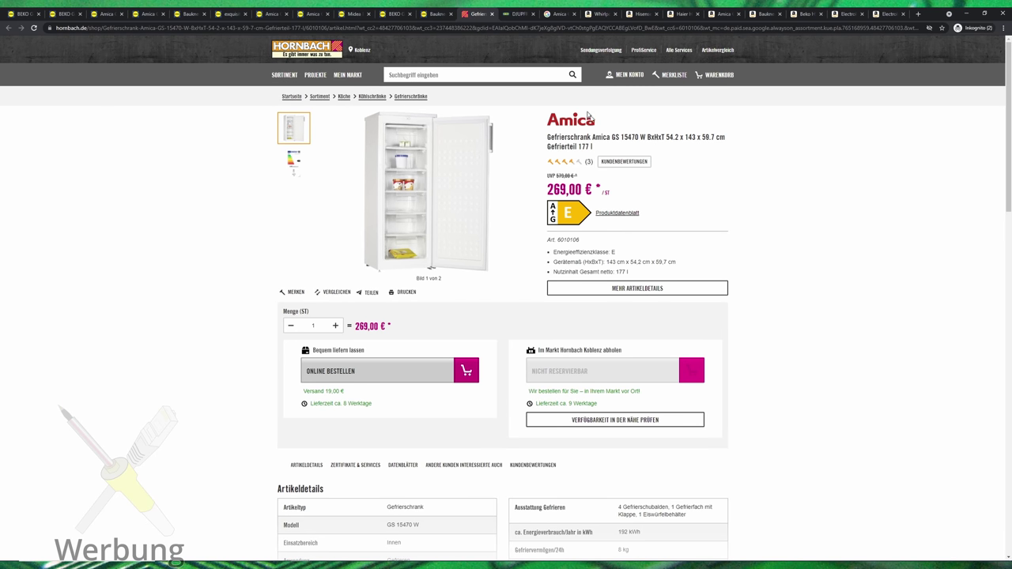
left_click(426, 97)
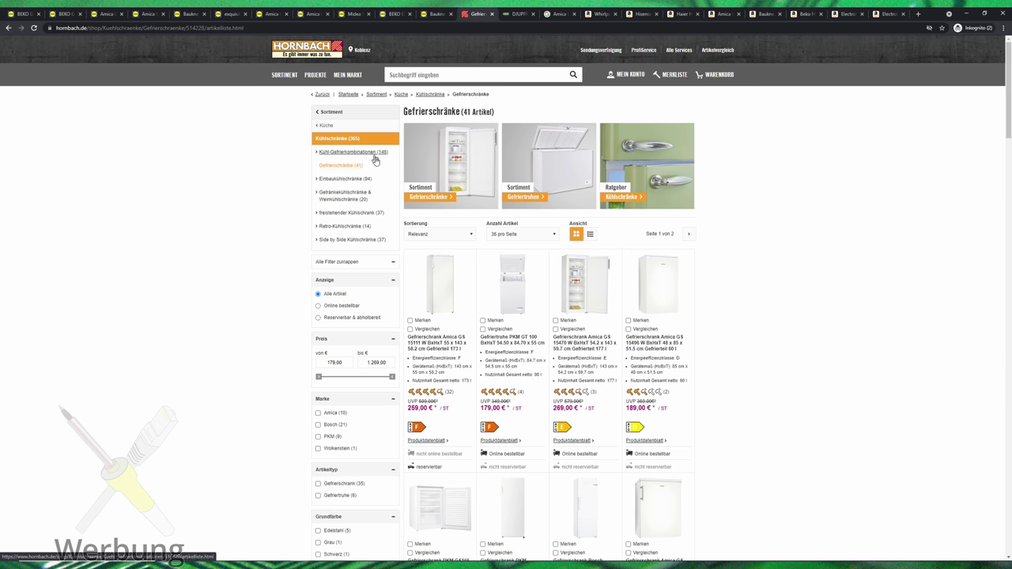
Sort Hornbach's Gefrierschränke listing by "Preis aufsteigend" and look over the cheapest models.
left_click(450, 236)
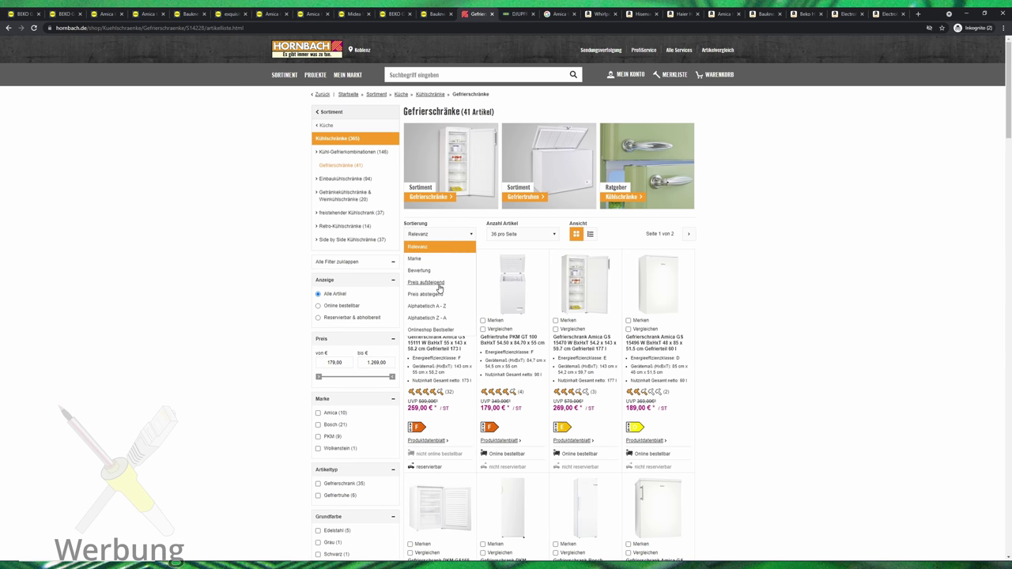
left_click(440, 286)
scroll(492, 249, "down", 4)
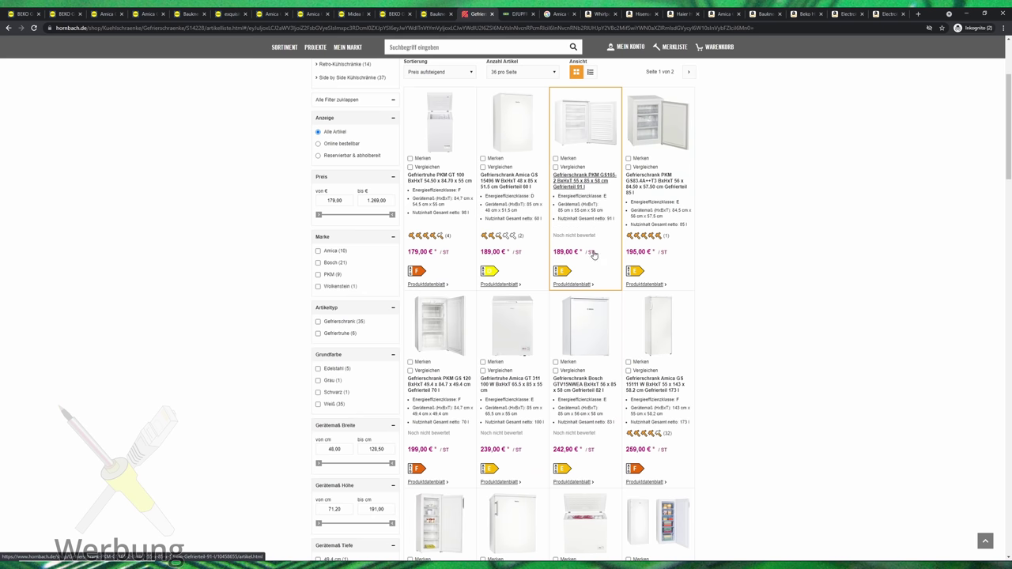
scroll(579, 237, "up", 5)
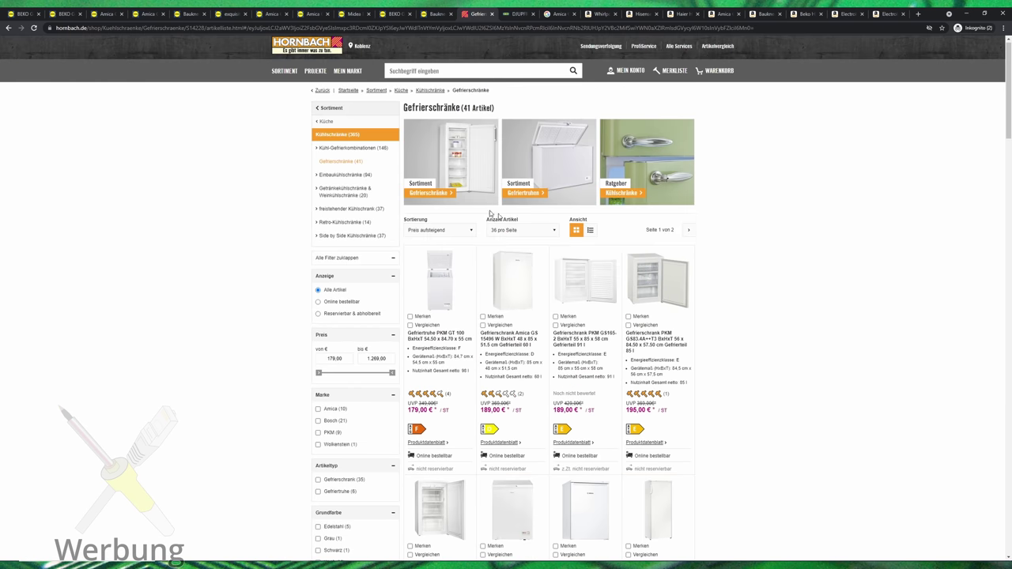
Open Hornbach's PKM GT 100, PKM GS165-2, Amica GT 311 100 W and Amica GS 15111 W freezers in new tabs.
scroll(579, 230, "up", 4, "ctrl")
scroll(578, 228, "down", 3)
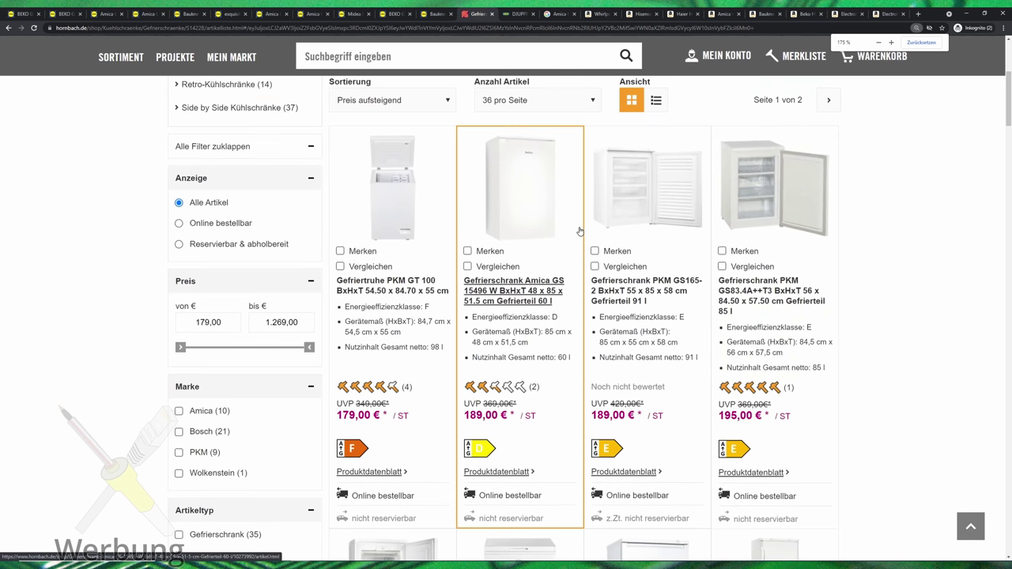
scroll(395, 261, "down", 1)
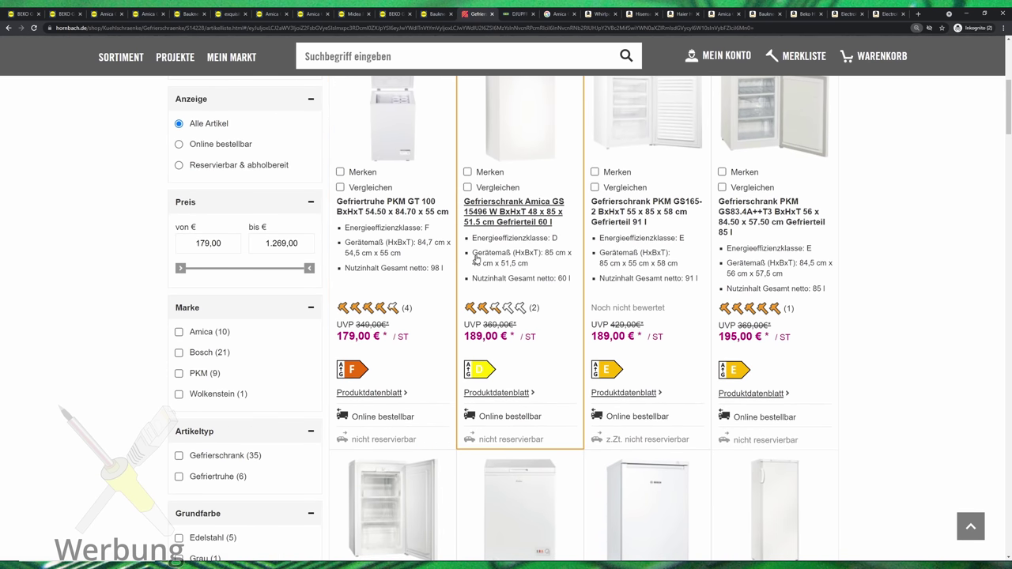
middle_click(376, 215)
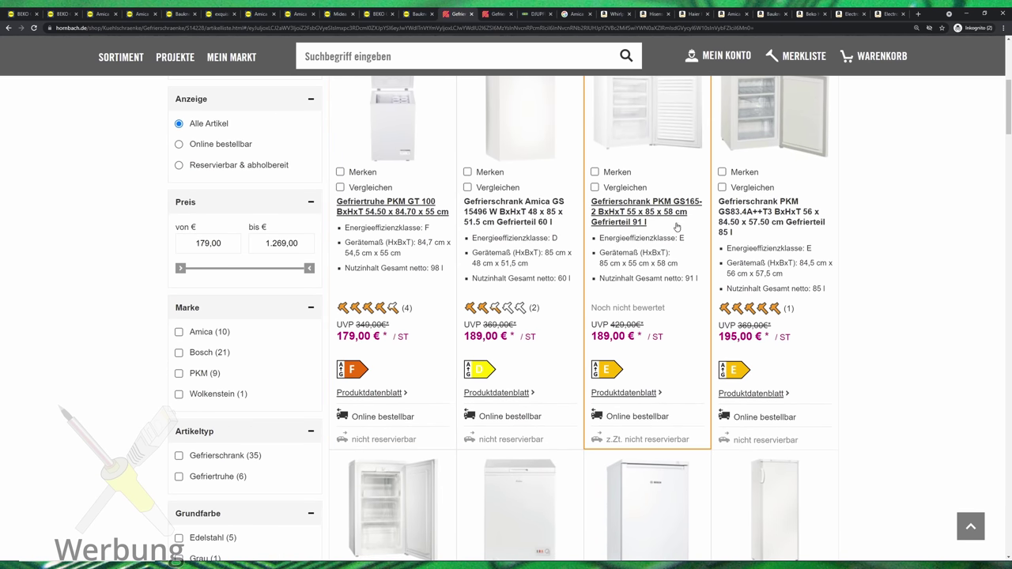
middle_click(649, 214)
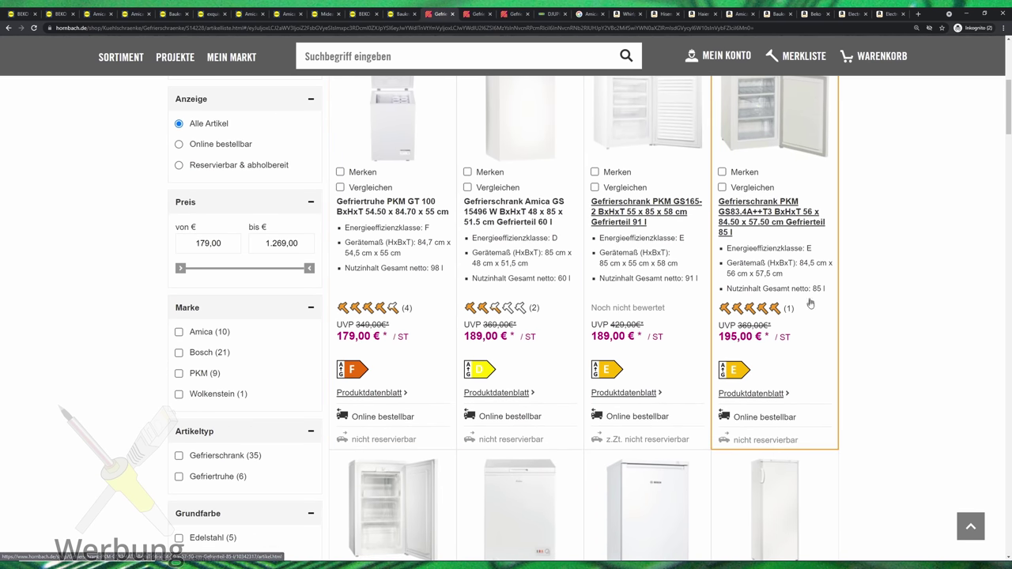
scroll(806, 261, "down", 3)
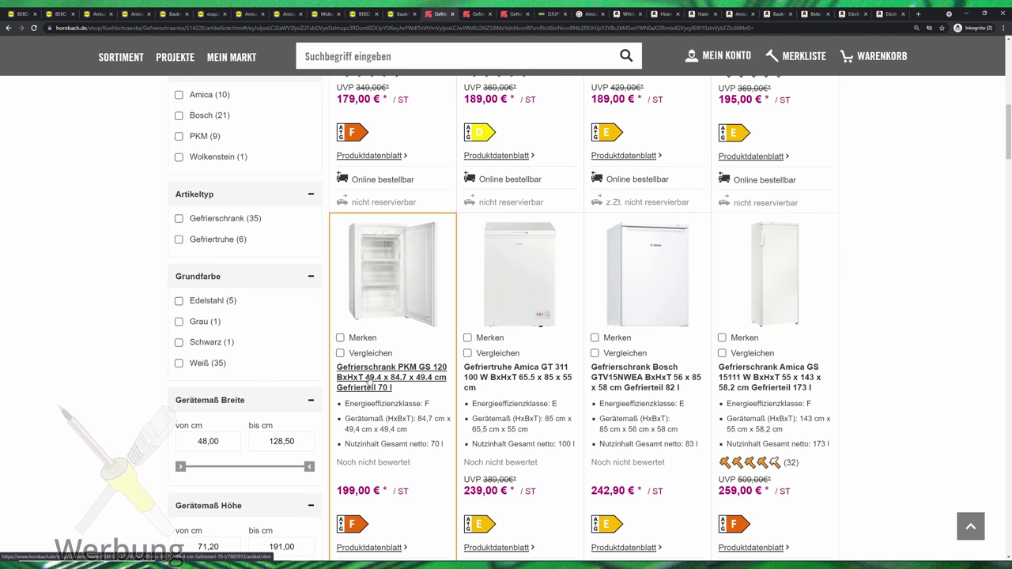
middle_click(551, 389)
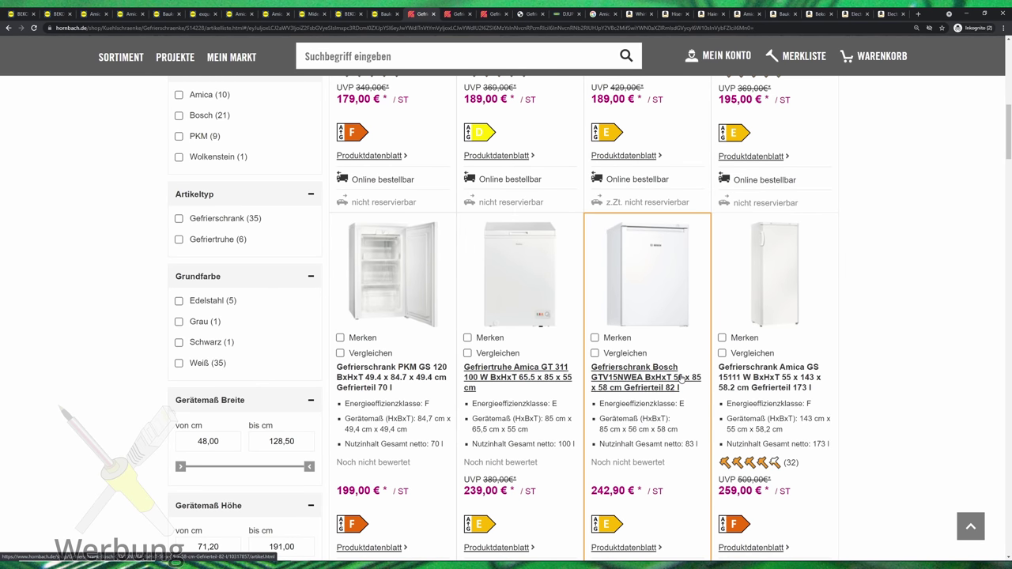
scroll(757, 336, "down", 1)
middle_click(757, 325)
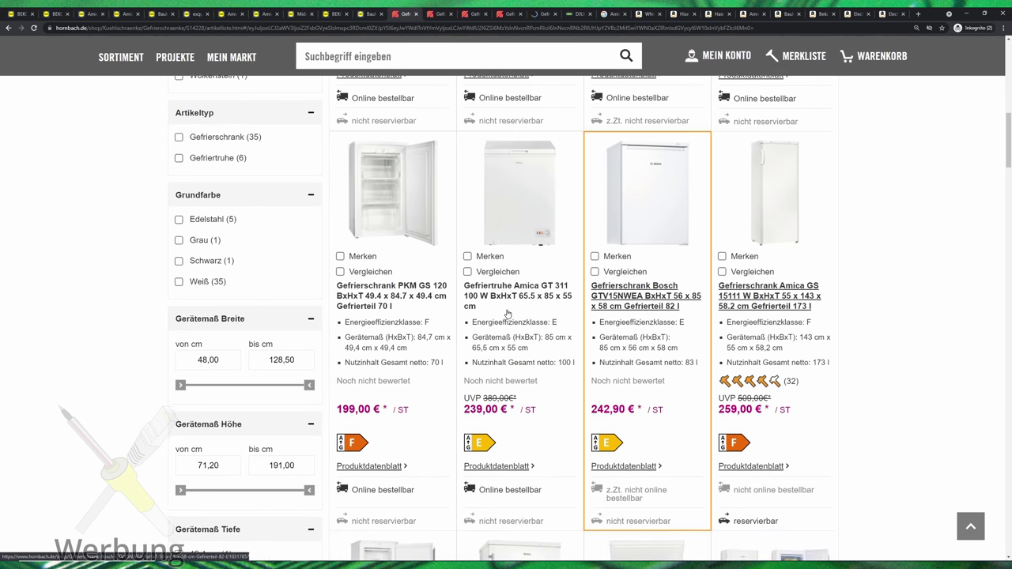
Open Hornbach's Amica GS 15470 W, PKM GT 200.2 and Amica GS 324 100 W in new tabs, and close the listing after checking further models.
scroll(522, 332, "down", 4)
scroll(415, 321, "down", 2)
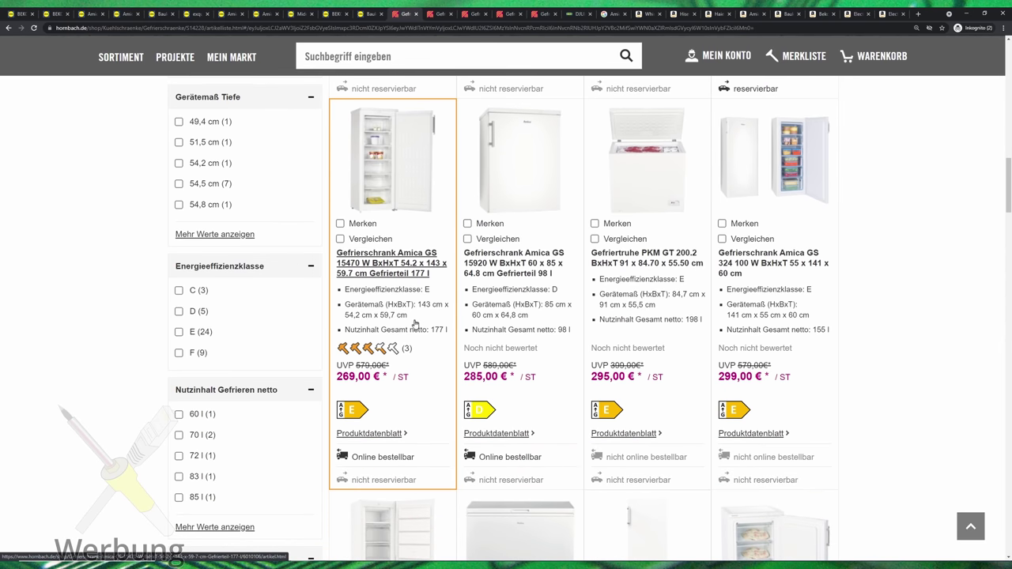
middle_click(400, 273)
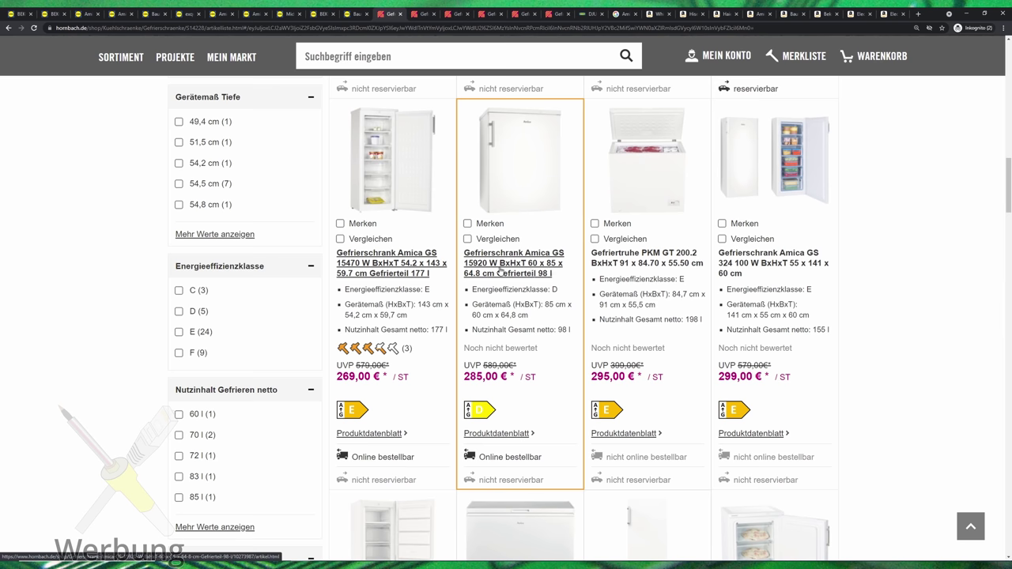
middle_click(667, 269)
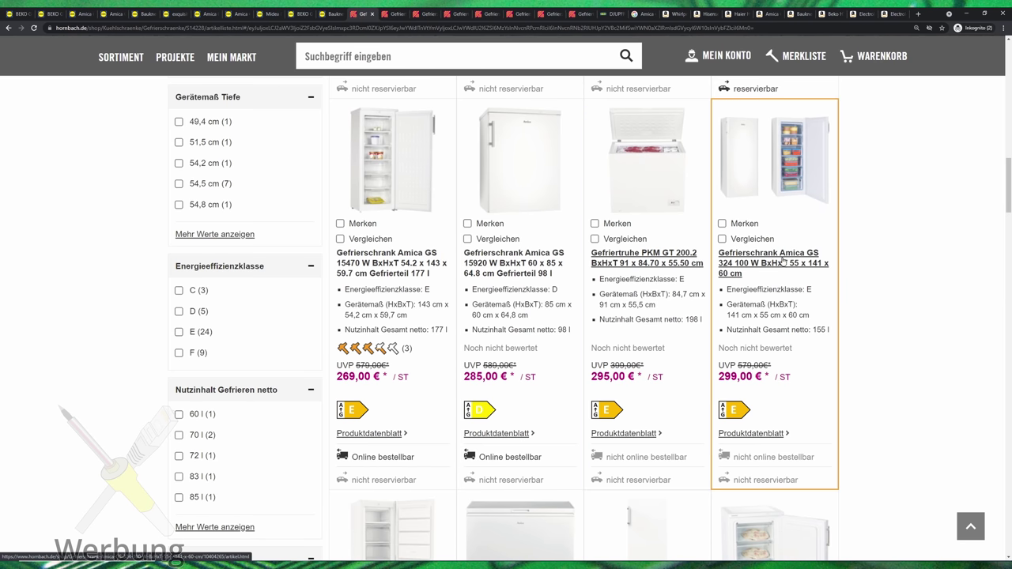
middle_click(783, 263)
scroll(695, 269, "down", 8)
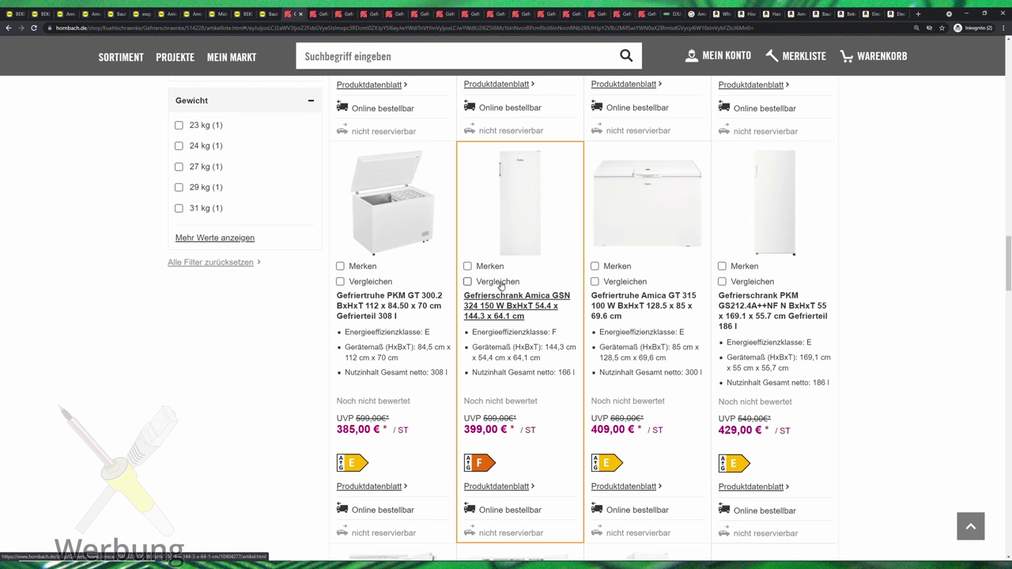
key("ctrl+w")
From the IKEA DJUPFRYSA product page, open the Kühlschränke & Gefrierschränke category and look through its appliances.
left_click(668, 14)
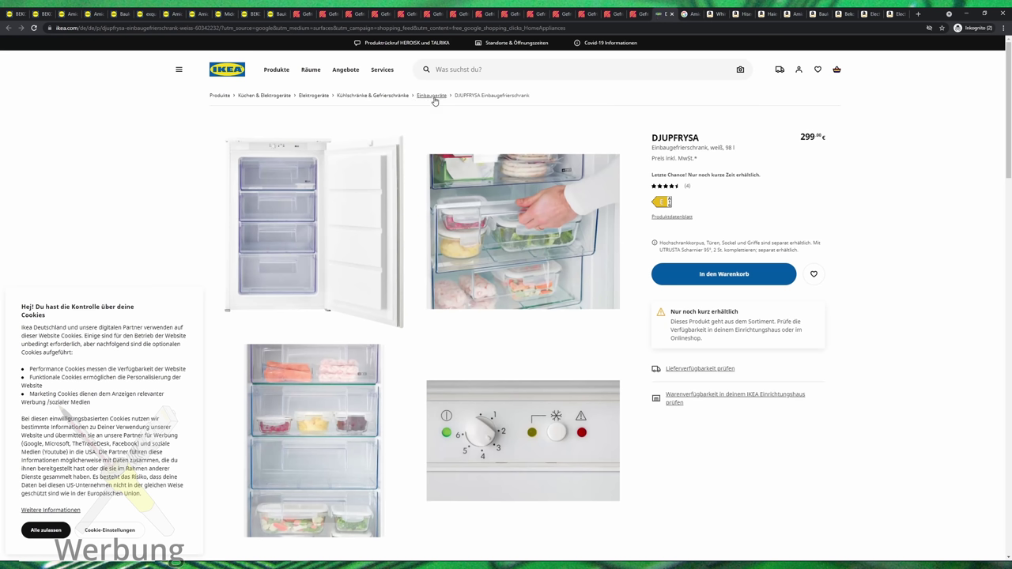
left_click(381, 97)
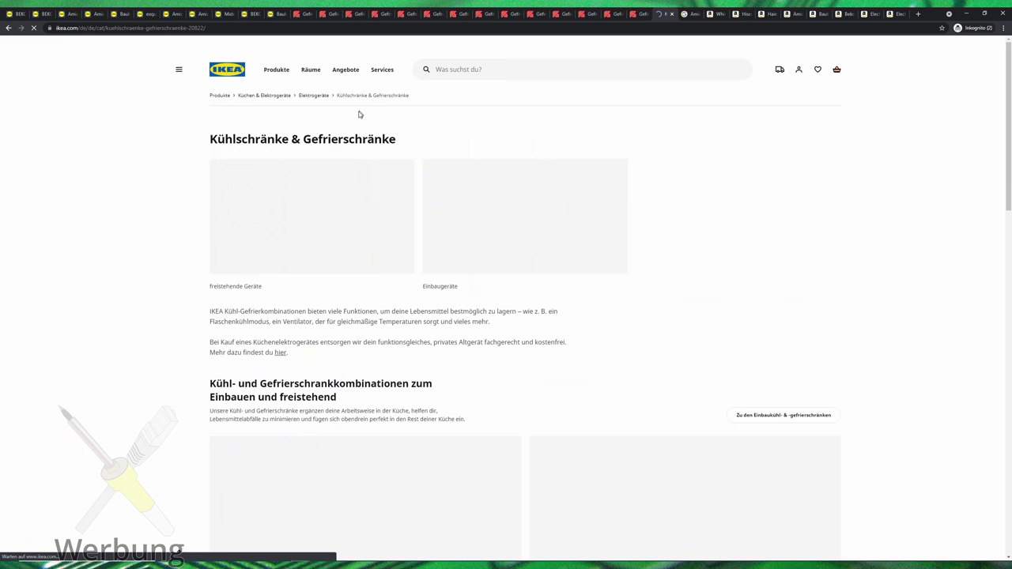
scroll(370, 222, "down", 3)
scroll(370, 221, "down", 10)
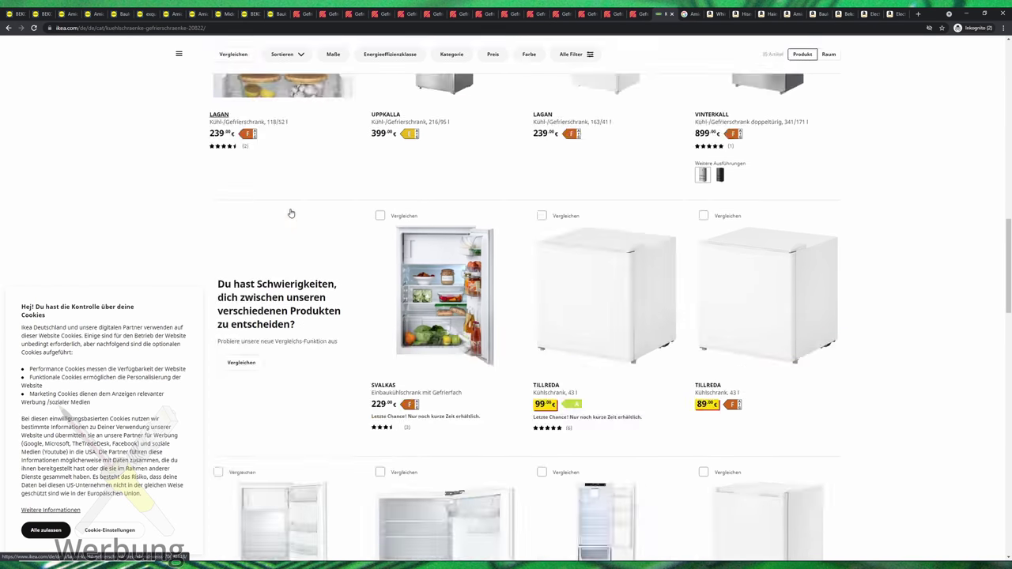
scroll(290, 211, "up", 4)
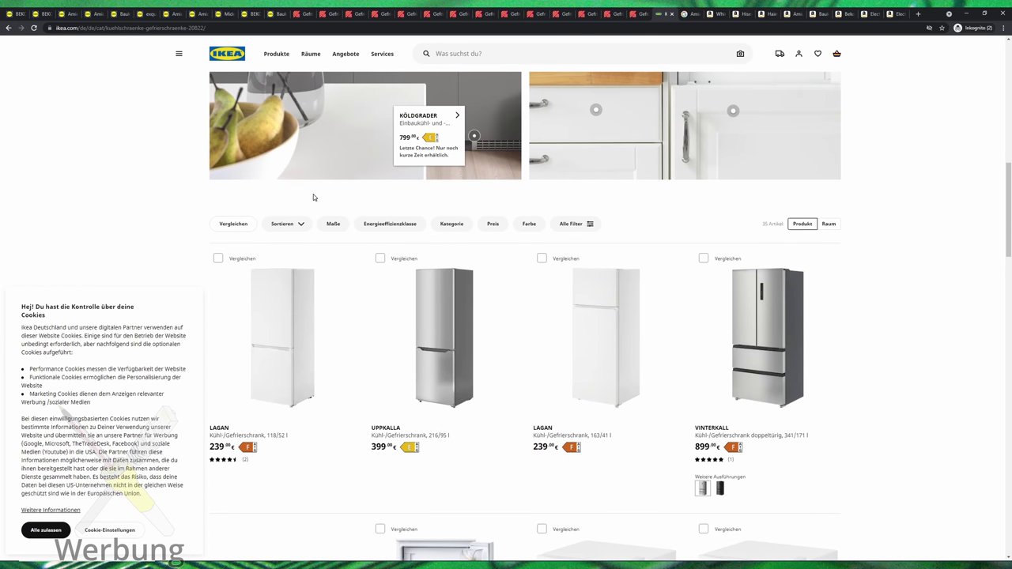
scroll(313, 194, "down", 1)
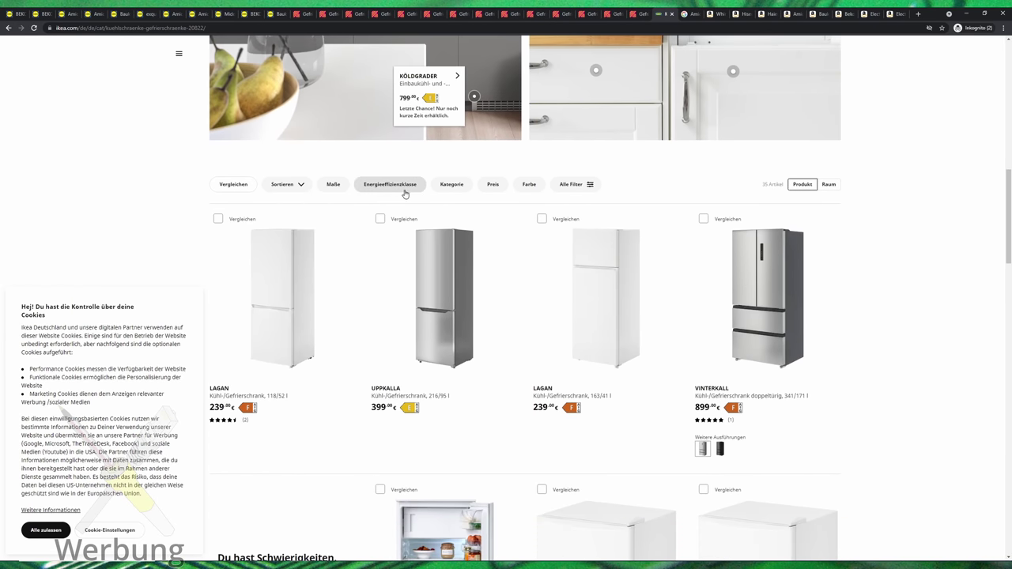
Check the Kategorie and Preis filter options for IKEA's refrigerators and freezers, and close the filters without applying any.
left_click(445, 191)
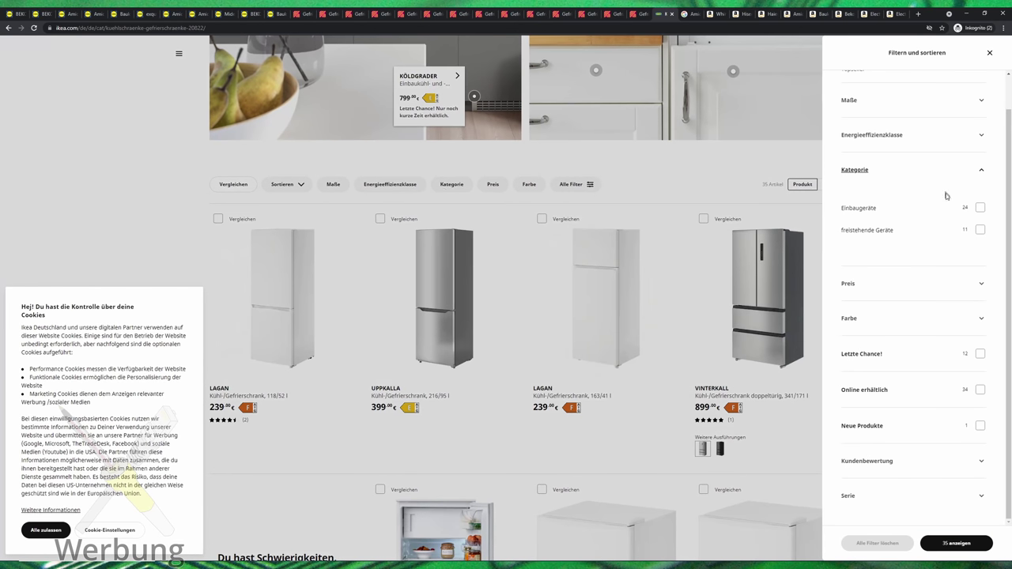
left_click(305, 190)
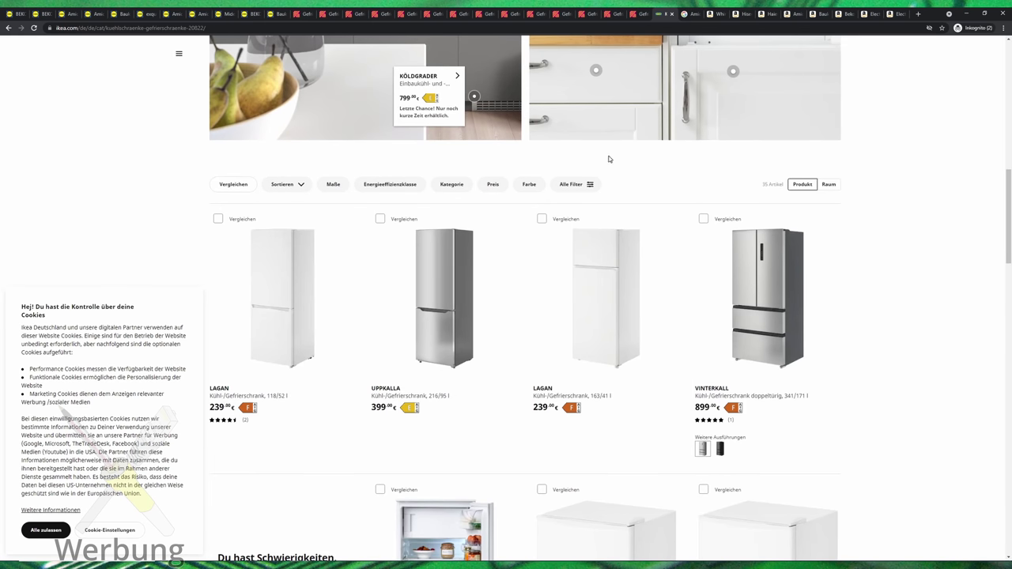
left_click(588, 185)
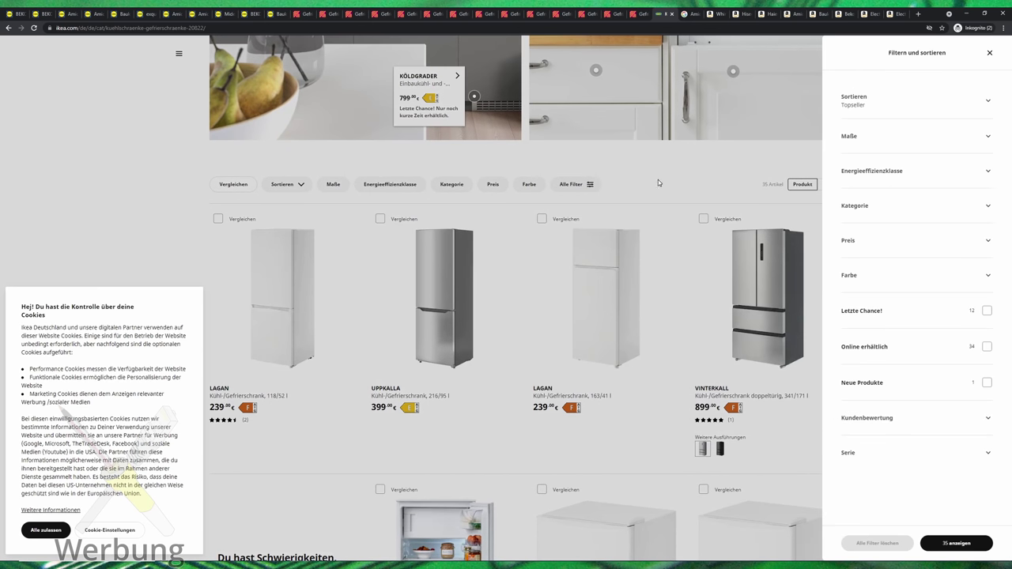
left_click(876, 245)
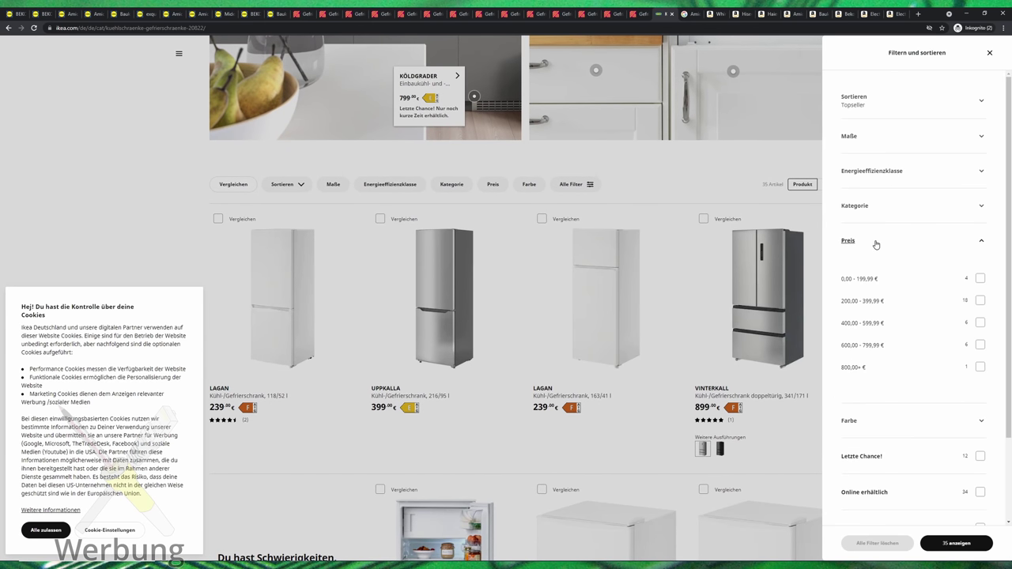
left_click(867, 235)
left_click(712, 185)
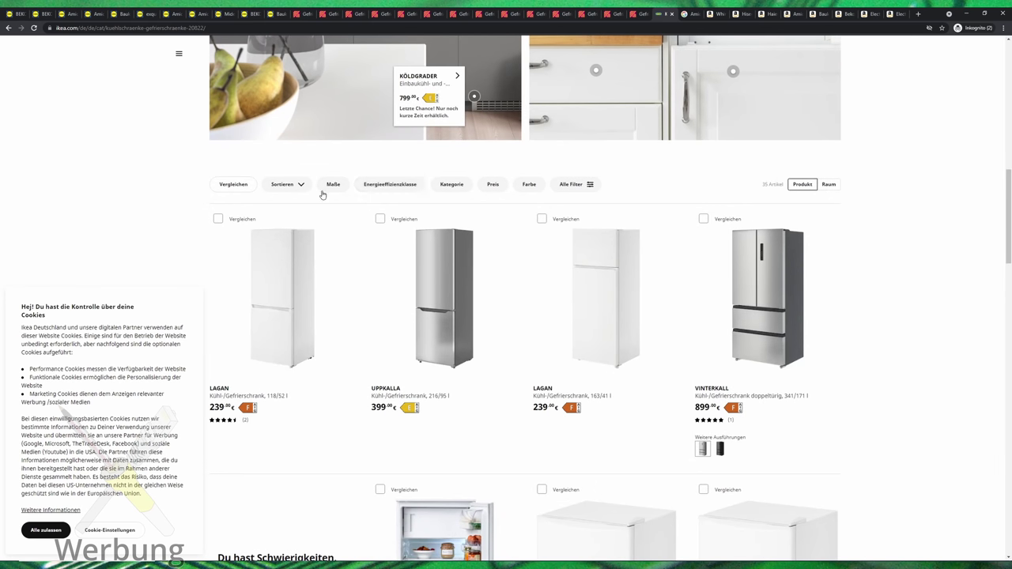
Sort IKEA's refrigerators and freezers by ascending price.
left_click(297, 187)
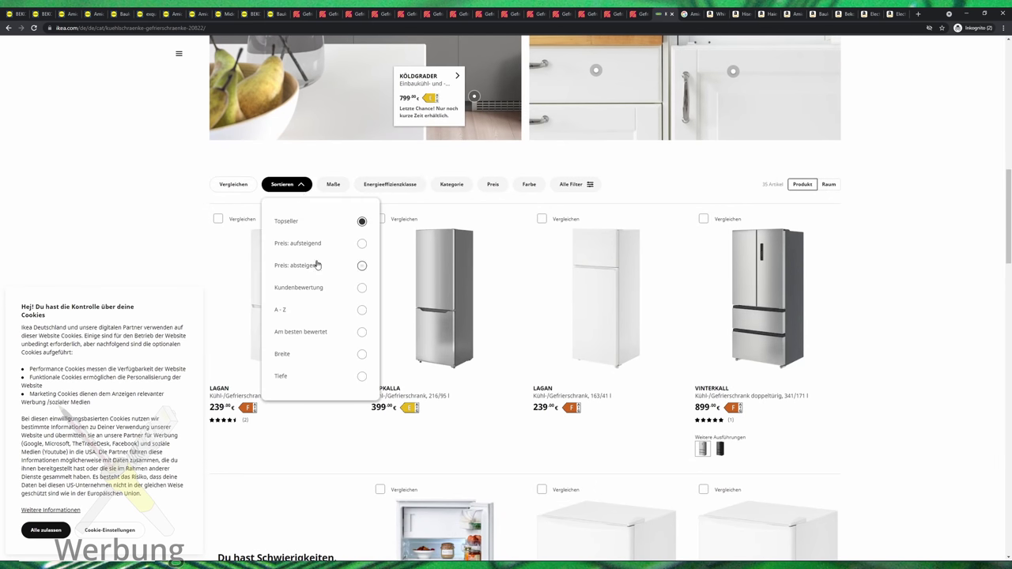
left_click(362, 245)
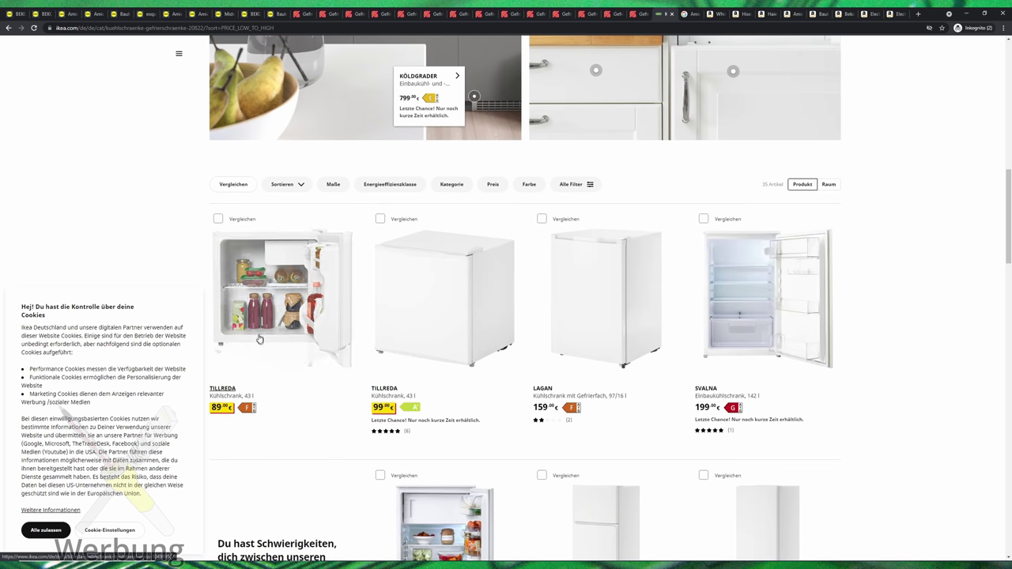
scroll(331, 306, "down", 3)
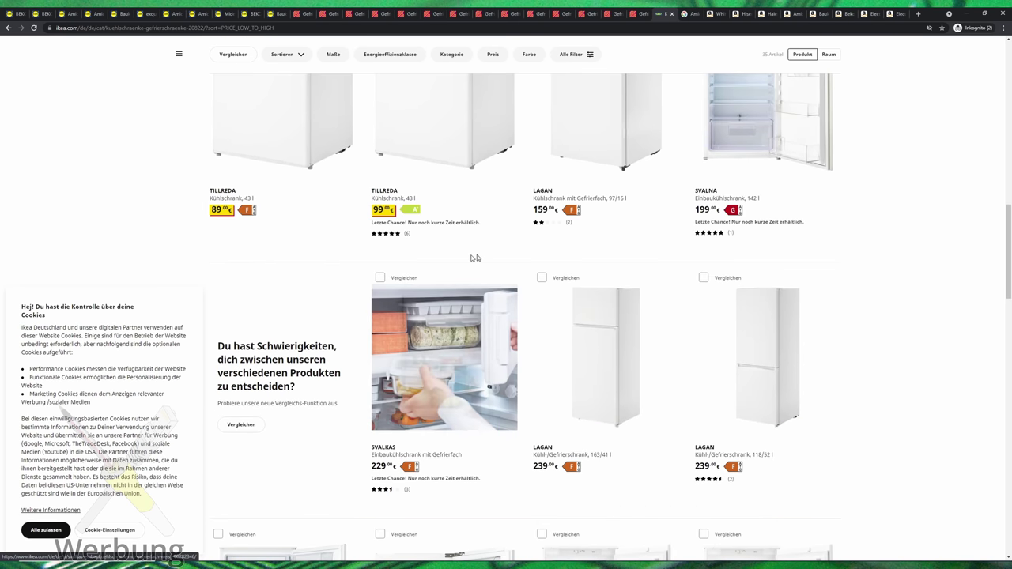
Save IKEA's cookie preferences with performance, functional and marketing cookies left off.
left_click(111, 532)
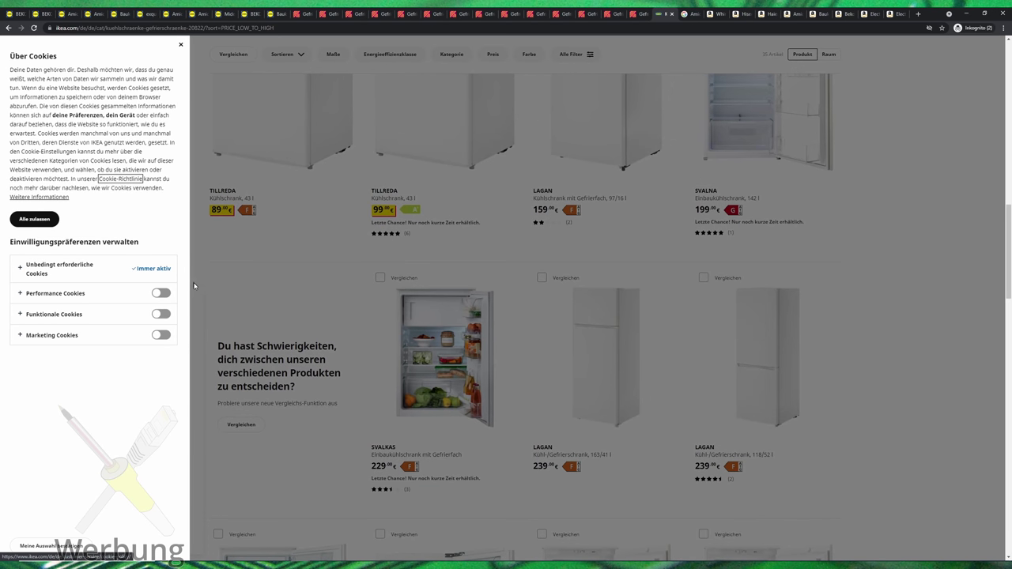
left_click(51, 546)
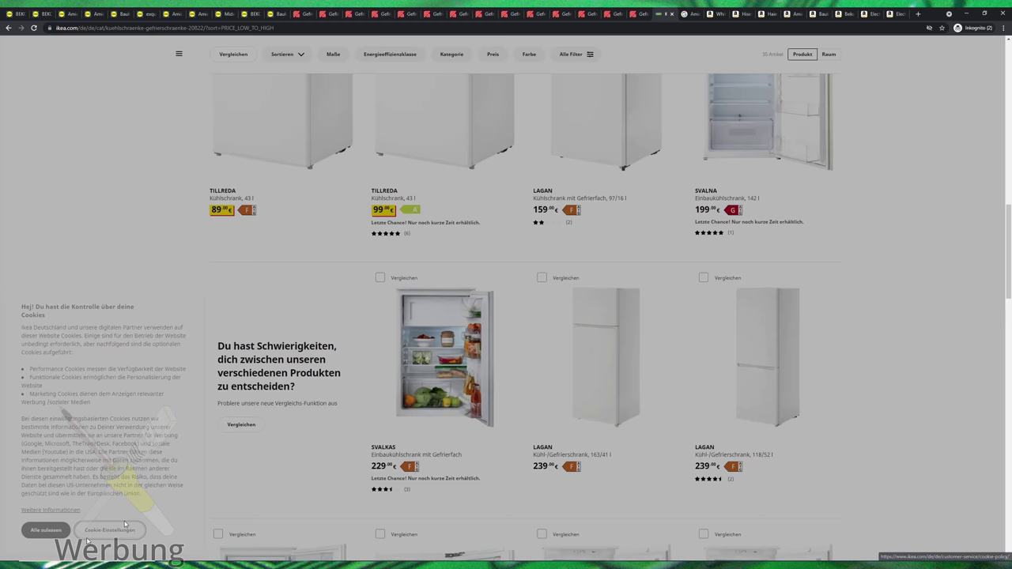
scroll(261, 296, "down", 3)
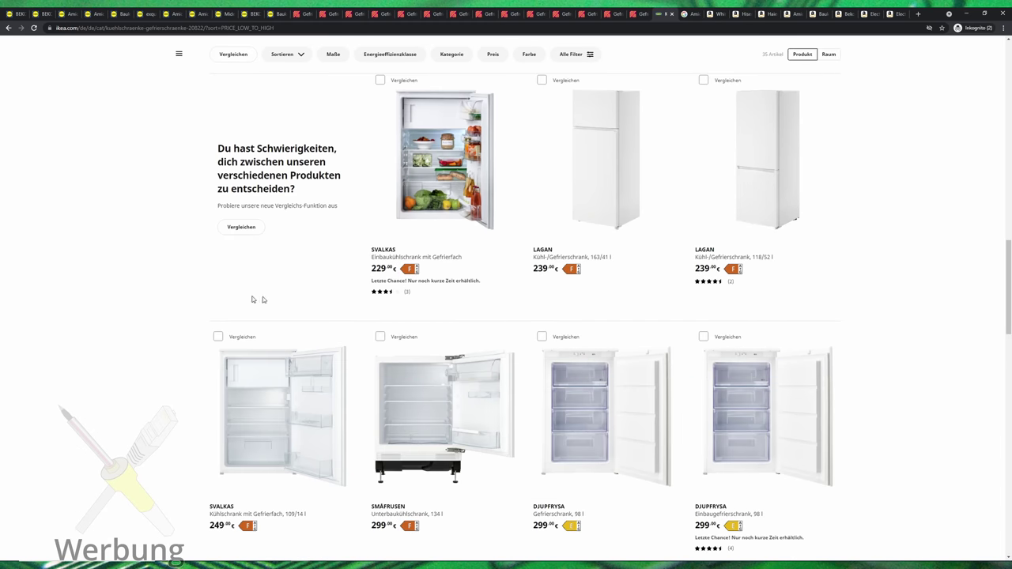
Check the sorting and Kategorie filter options without applying any, and look through the price-sorted appliances.
scroll(315, 298, "up", 5)
scroll(315, 299, "up", 4)
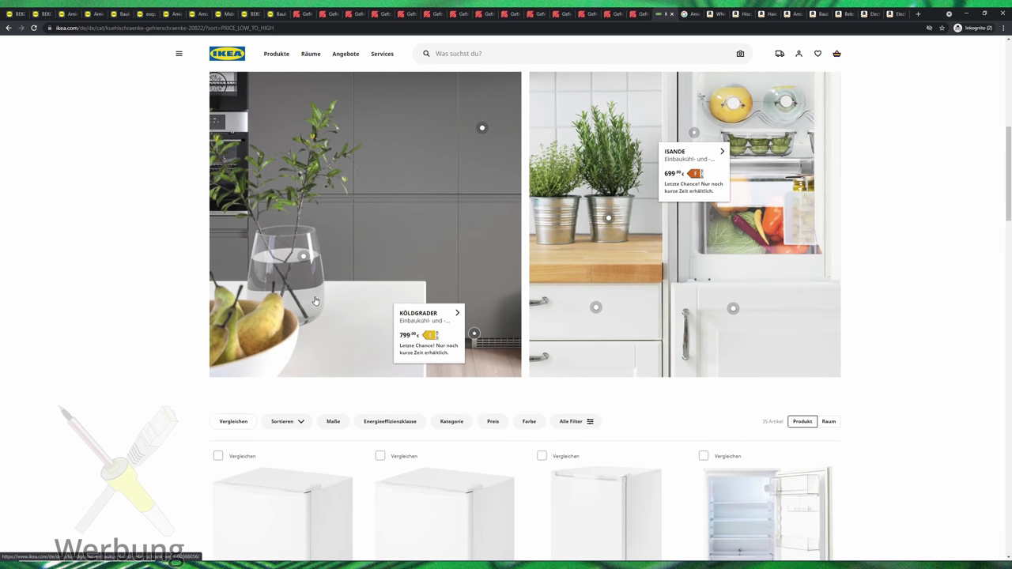
scroll(318, 303, "down", 3)
left_click(286, 224)
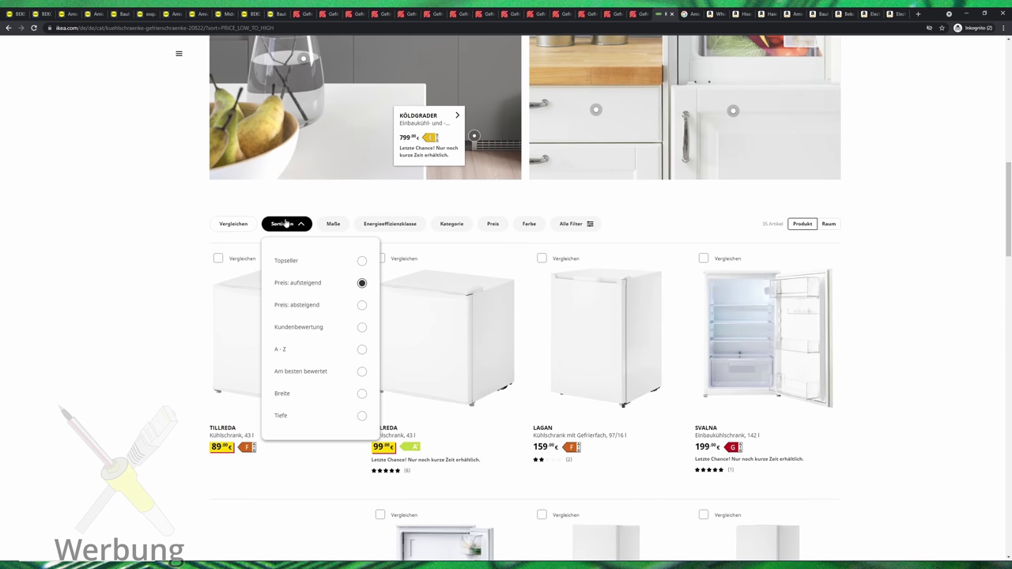
left_click(469, 230)
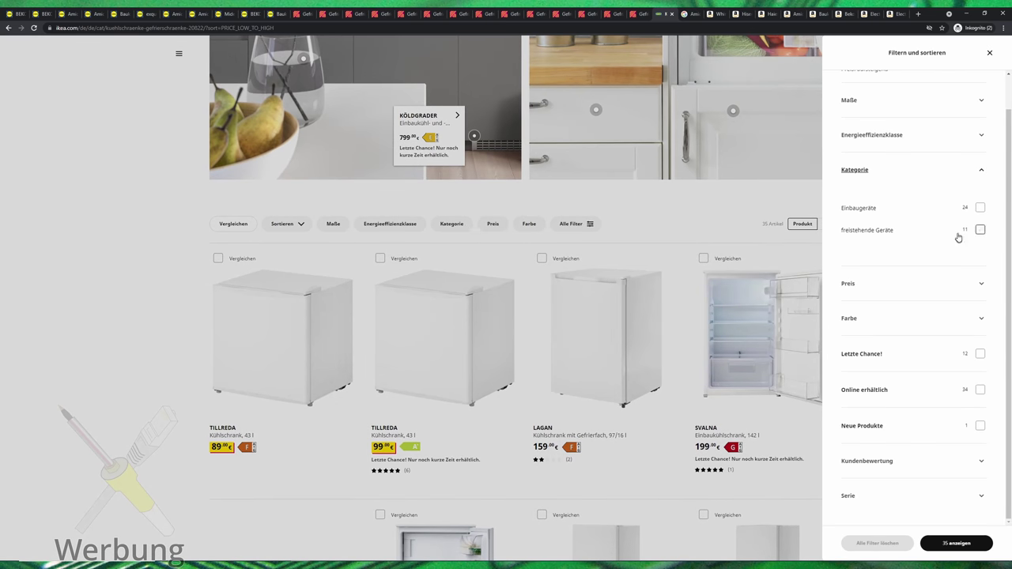
scroll(915, 223, "up", 1)
scroll(915, 223, "down", 1)
left_click(75, 315)
scroll(75, 315, "down", 4)
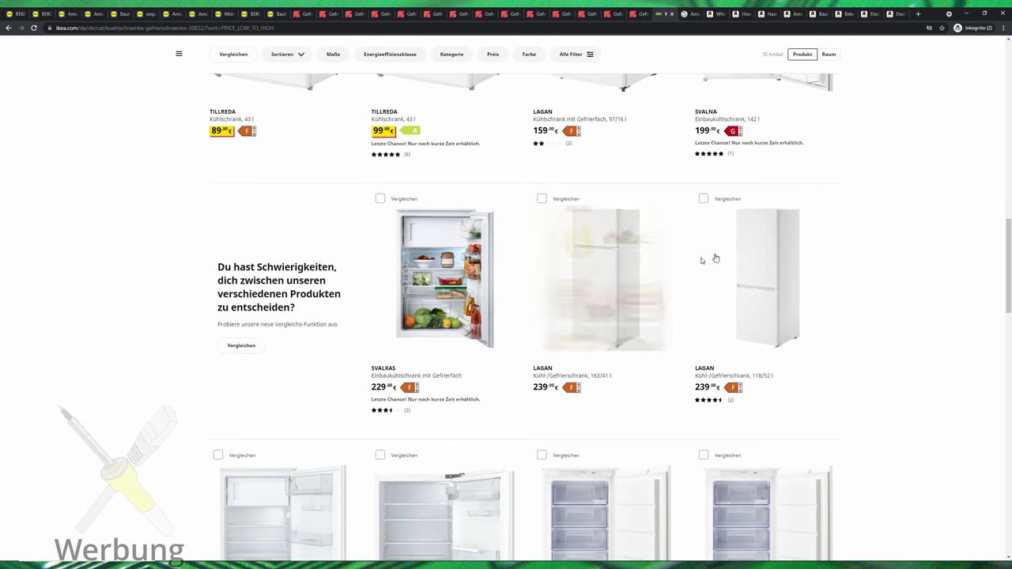
scroll(873, 202, "down", 2)
Find "gefrier" on the IKEA listing page and go through the matching appliances.
key("ctrl+f")
type("ge")
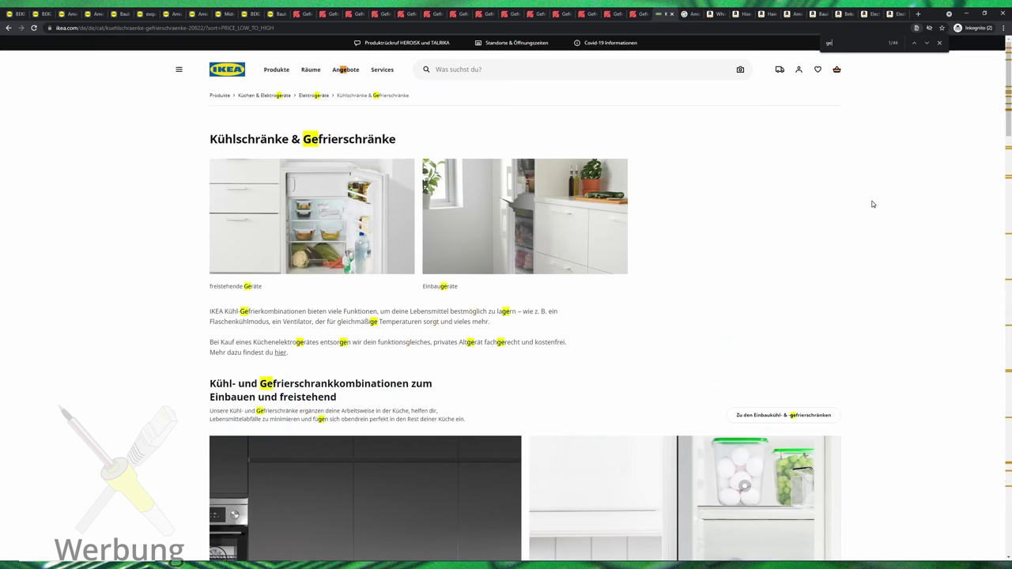
type("frier")
key("Return")
key("Return")
key("Return")
key("Return")
key("Return")
key("Return")
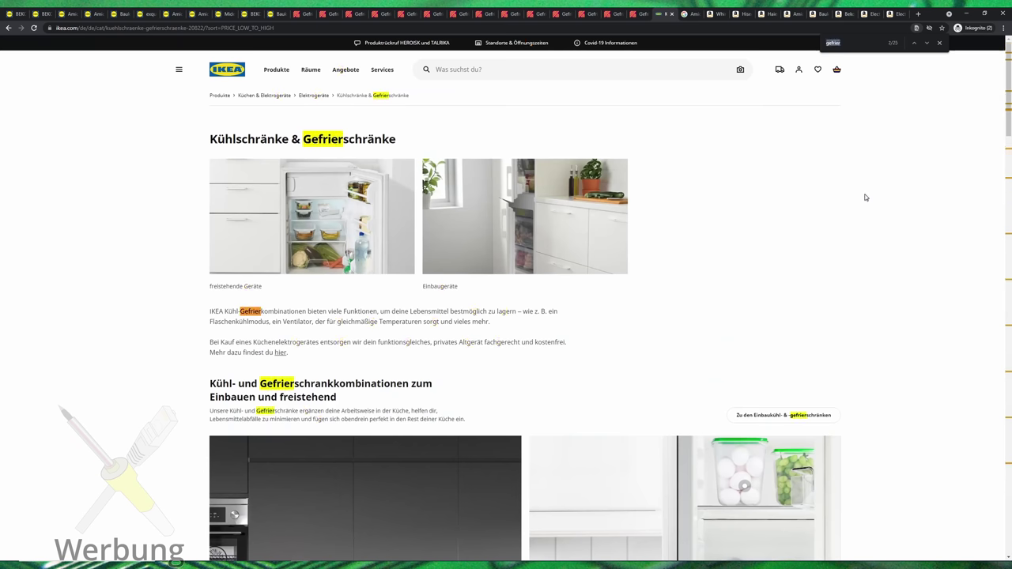
key("Return")
key("Return")
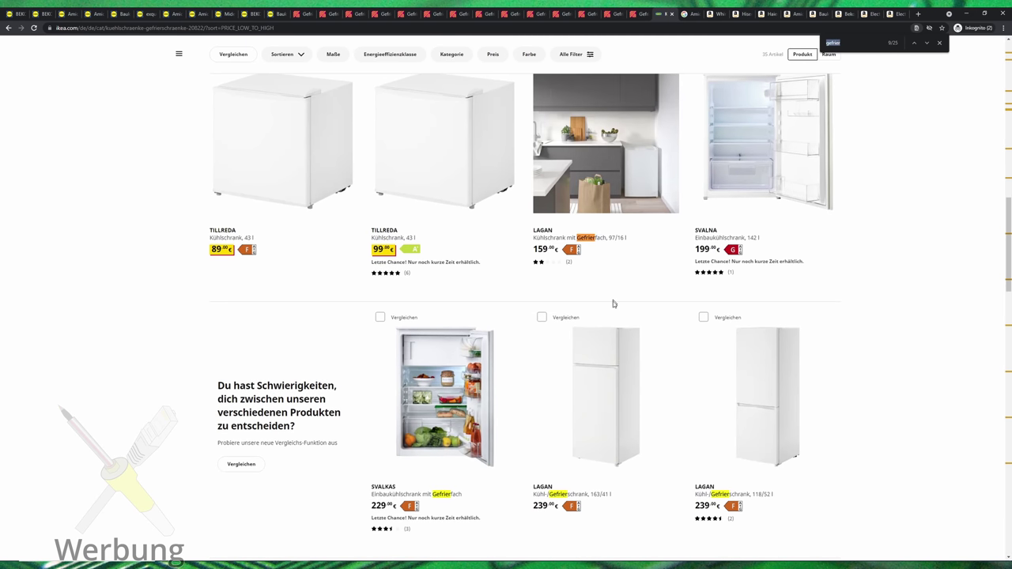
key("Return")
key("Return")
key("Return")
key("Return")
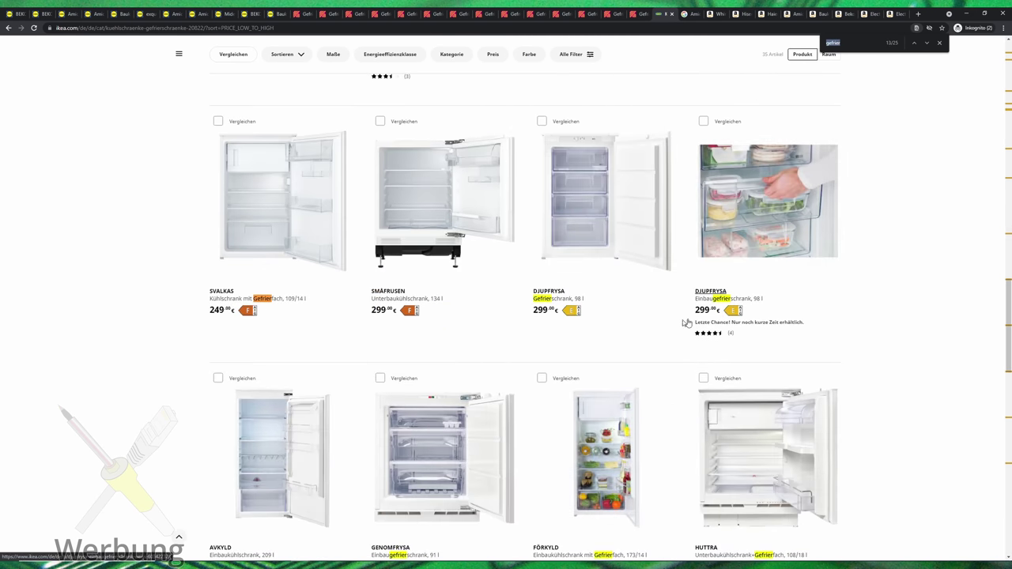
Open IKEA's DJUPFRYSA Gefrierschrank (98 l) in a new tab, and close the listing after checking the remaining models.
key("Return")
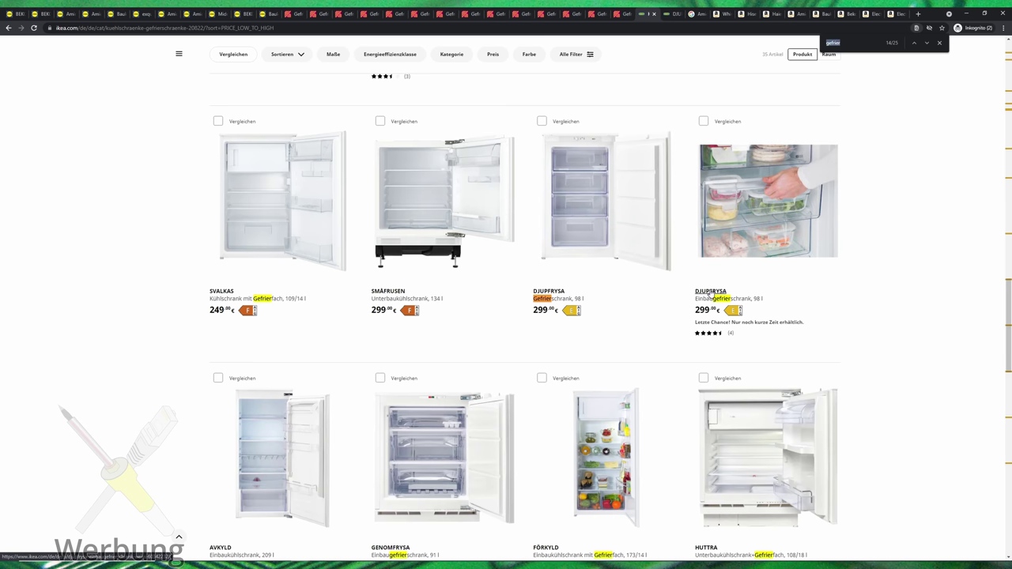
scroll(321, 357, "down", 3)
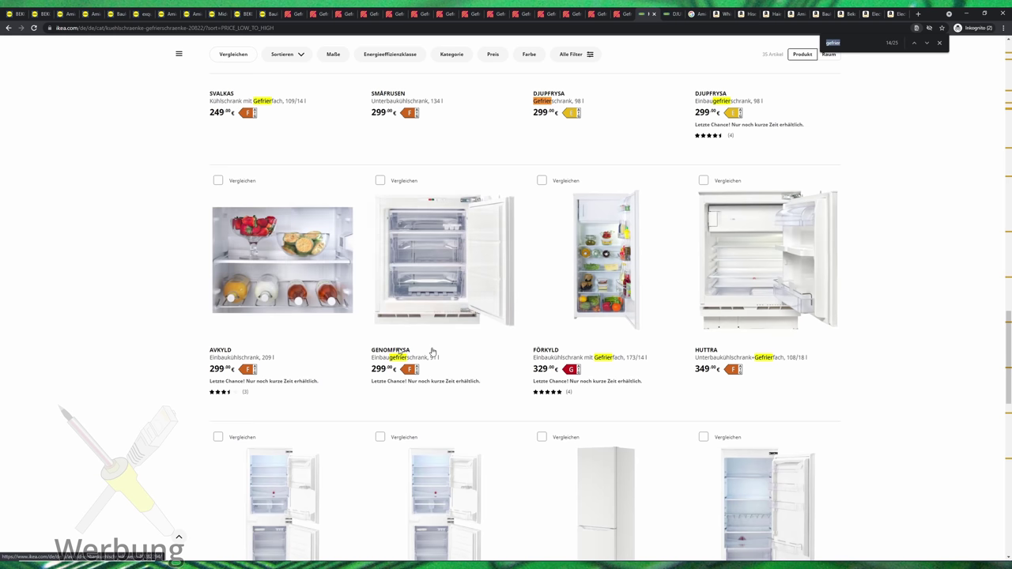
scroll(764, 385, "down", 2)
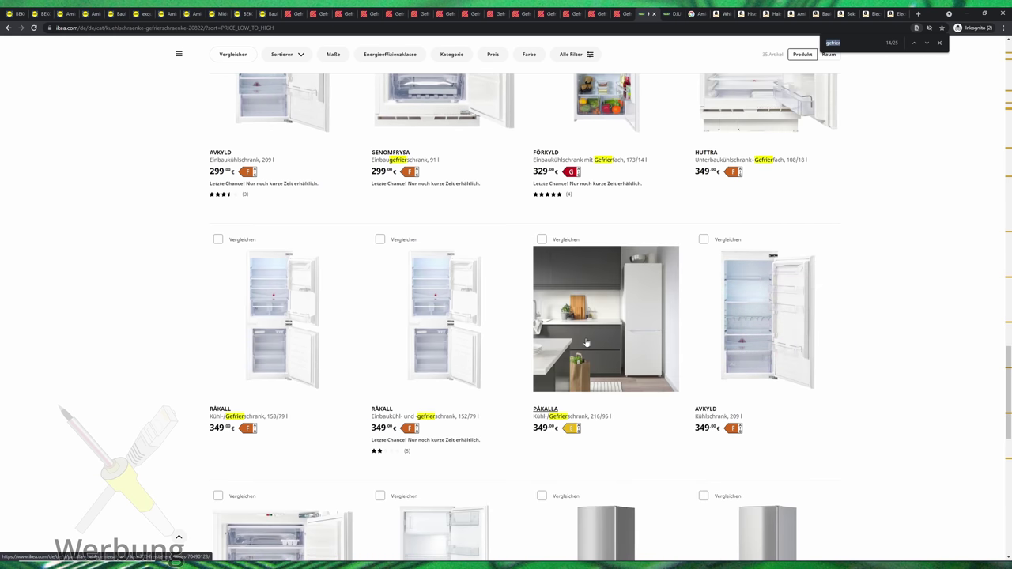
scroll(899, 373, "down", 4)
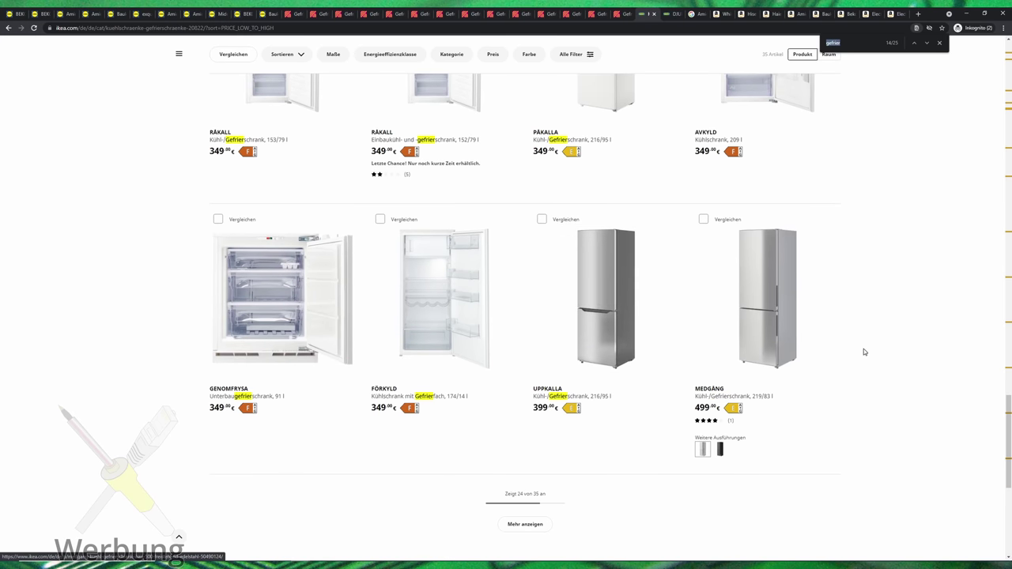
key("ctrl+w")
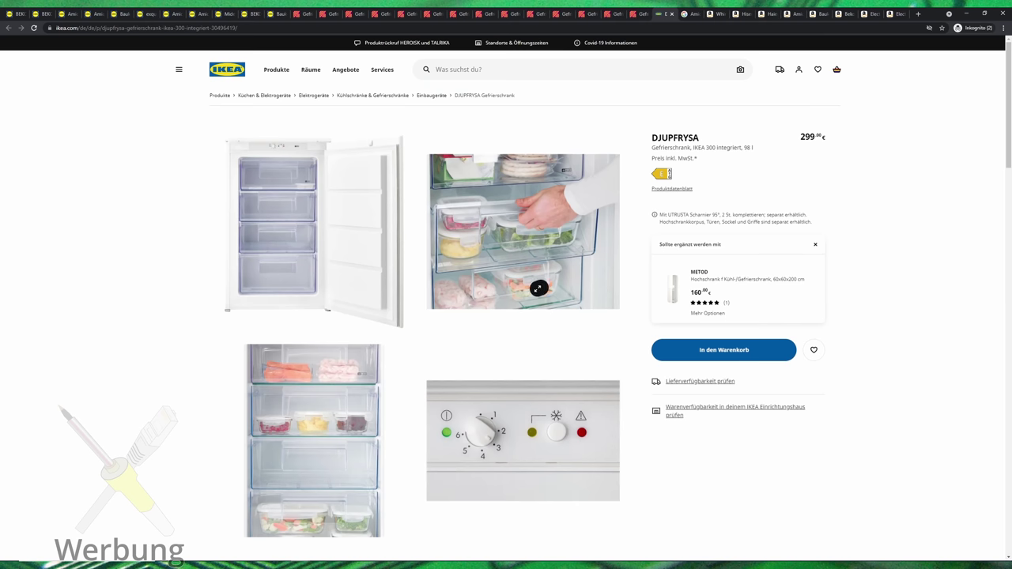
Show the Lidl BEKO RFSE200T30WN page, and in LibreOffice Calc move the Inhalt, € and kWh/Jahr headings to C10:E10.
left_click(10, 13)
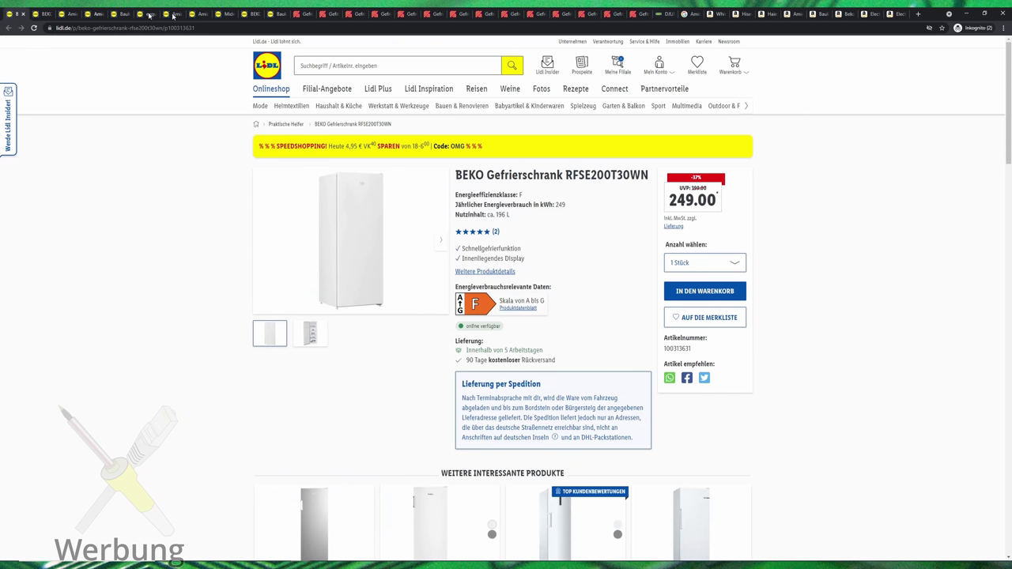
double_click(934, 10)
left_click(247, 273)
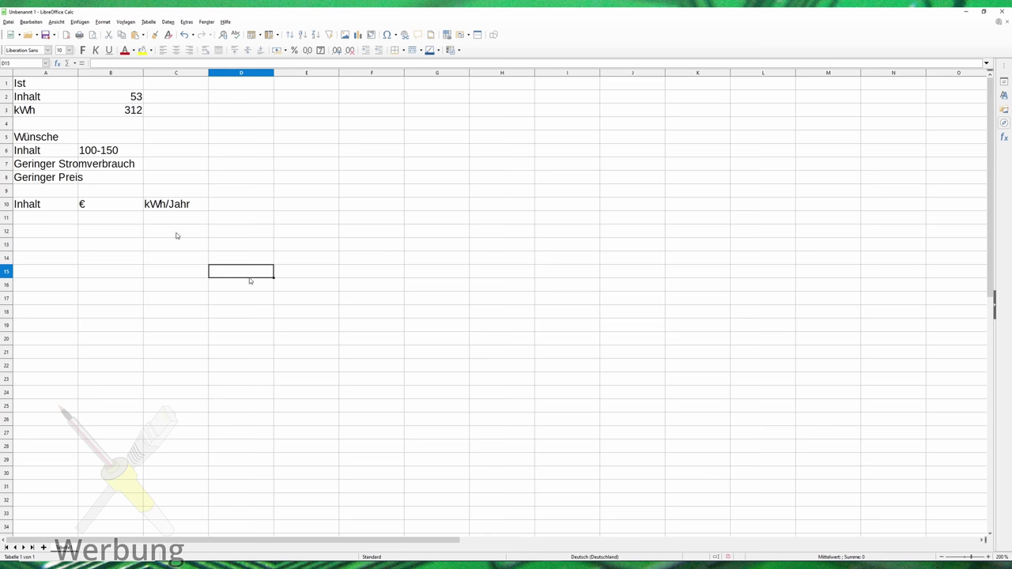
left_click_drag(48, 207, 202, 206)
Enter the headings Anbieter in A10 and Modell in B10.
left_click(52, 205)
type("Anbie")
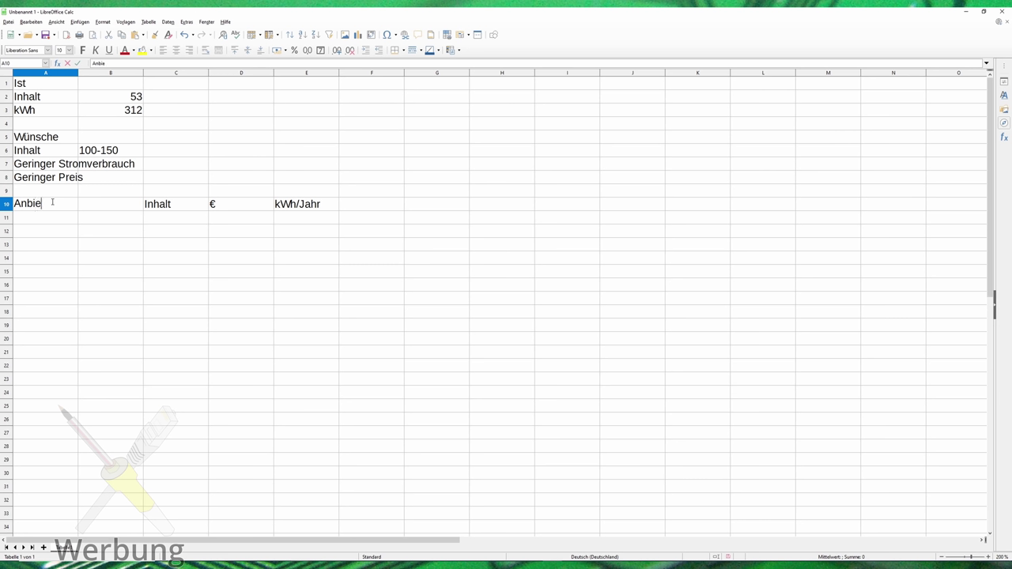
type("ter")
key("Tab")
type("P")
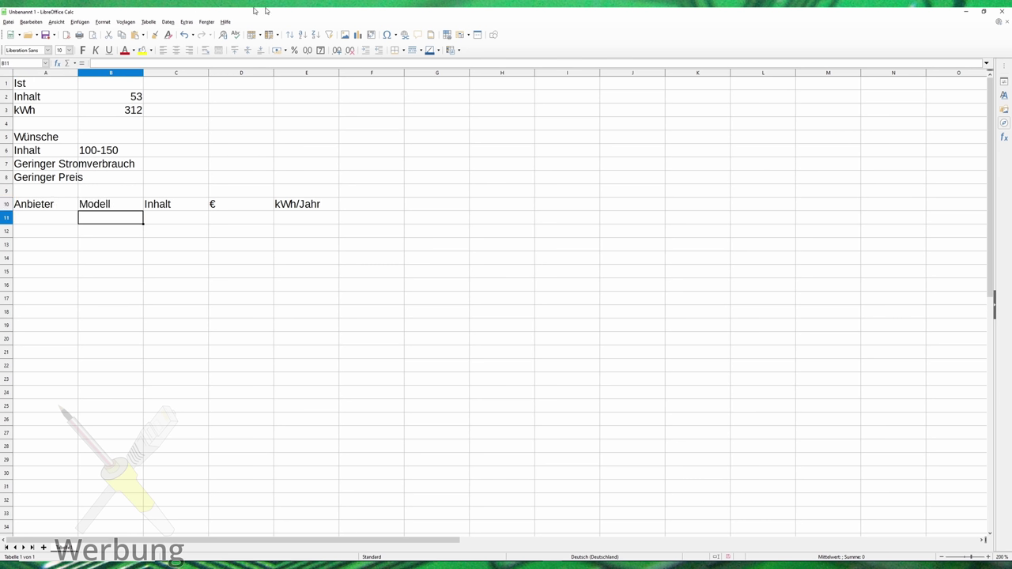
Arrange the spreadsheet beside the browser window, and change the heading in A10 to Link.
double_click(375, 11)
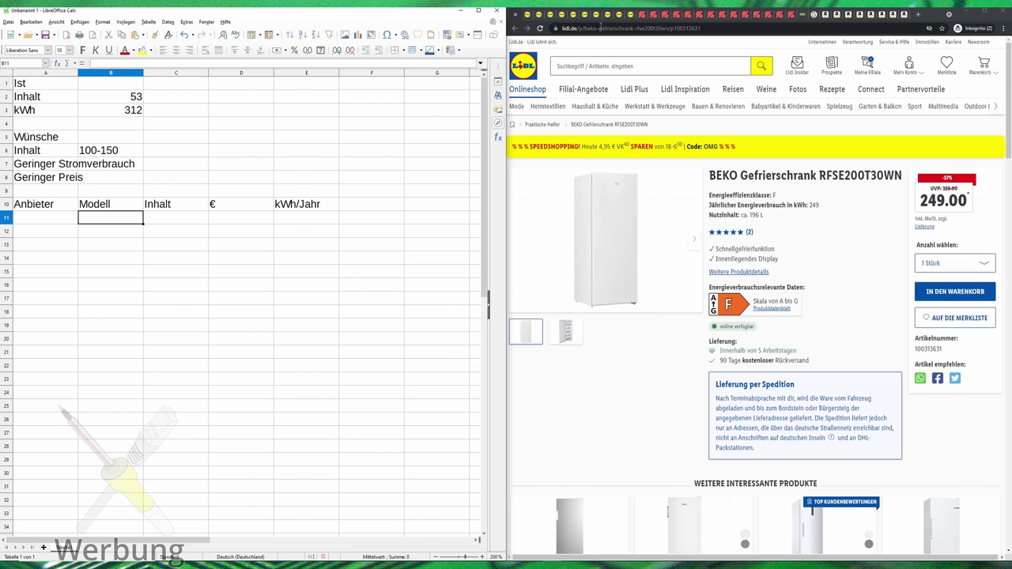
left_click(138, 208)
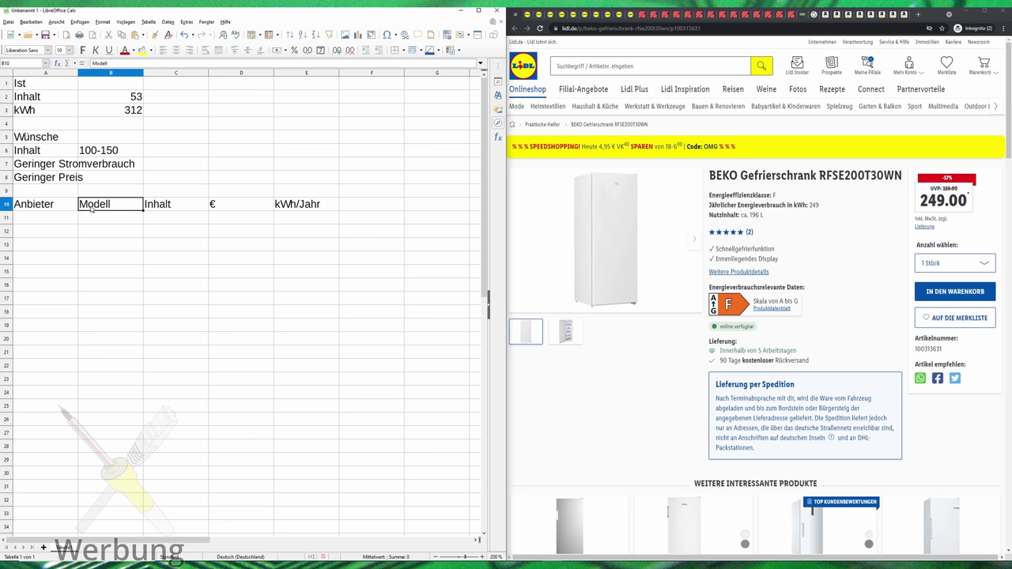
left_click(28, 209)
type("Link")
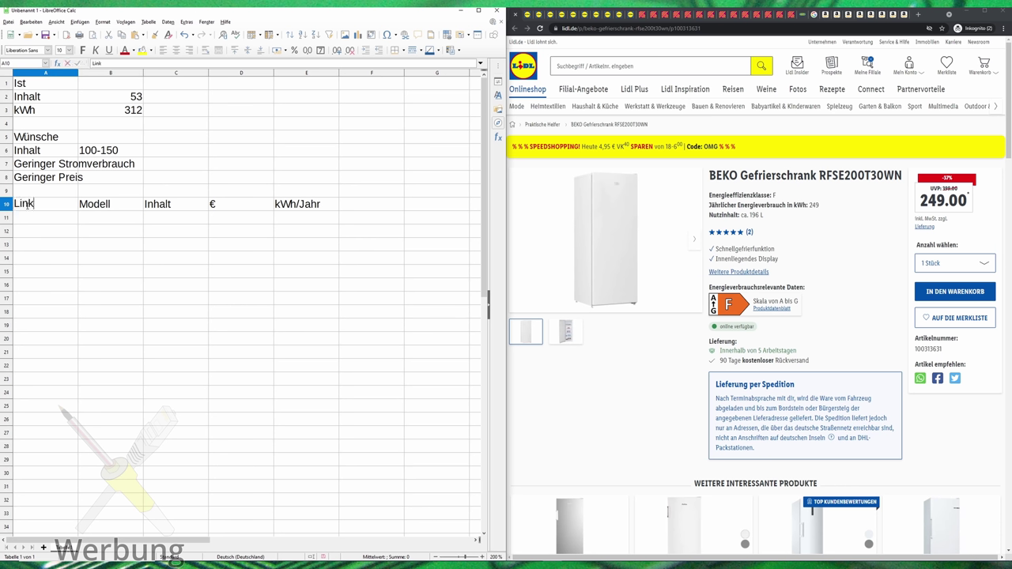
key("Return")
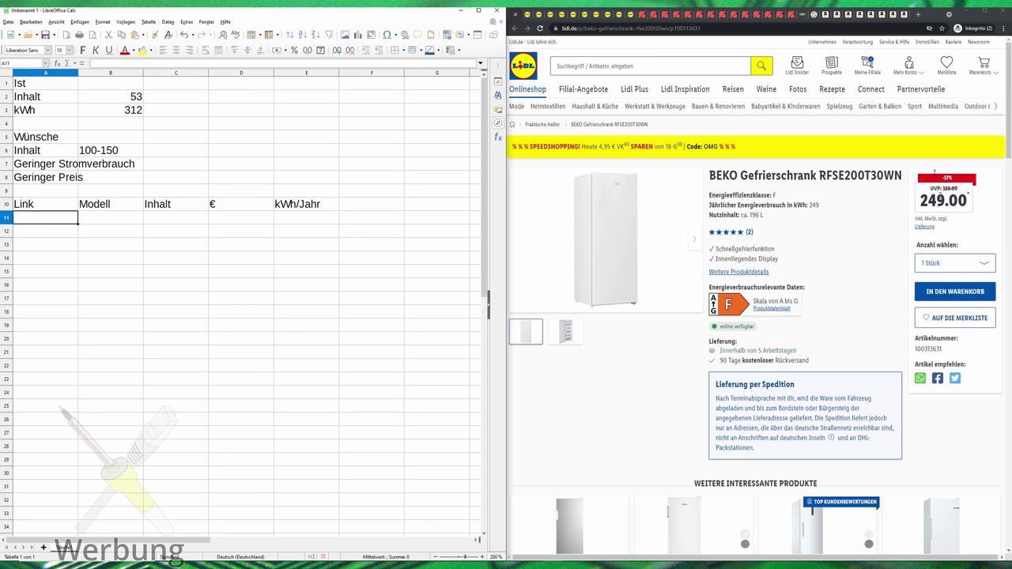
Copy the web address of Lidl's BEKO RFSE200T30WN product page into cell A11.
left_click(526, 14)
left_click(516, 16)
left_click(574, 28)
key("ctrl+c")
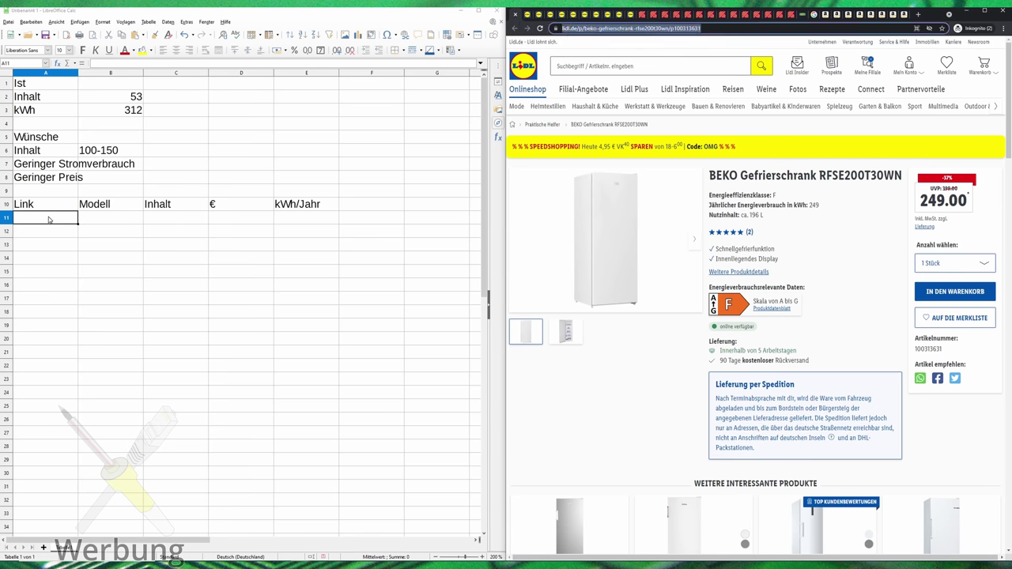
left_click(49, 217)
key("ctrl+v")
Copy the model number RFSE200T30WN from the Lidl page into B11 as unformatted text.
left_click(112, 224)
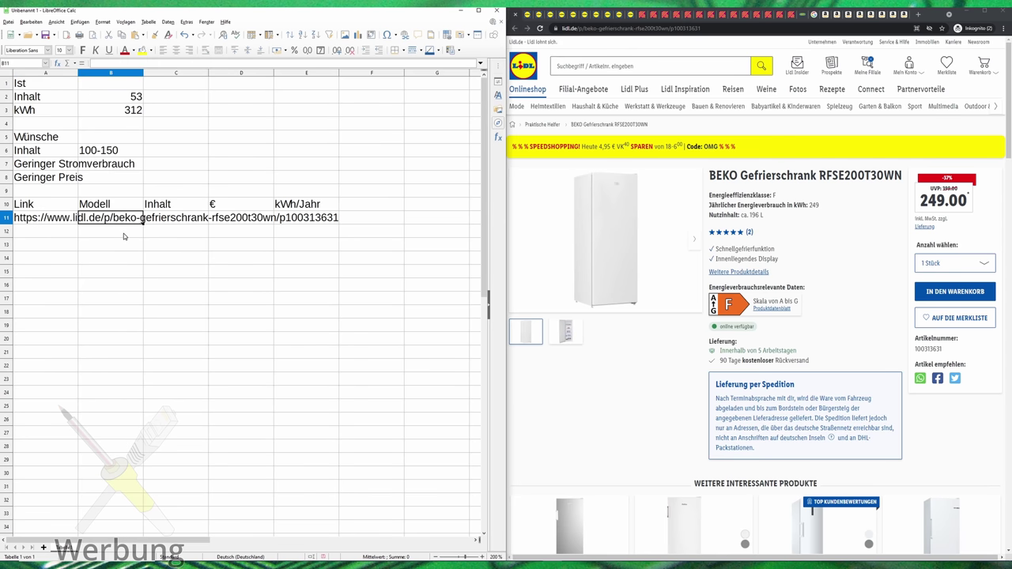
left_click_drag(903, 177, 811, 176)
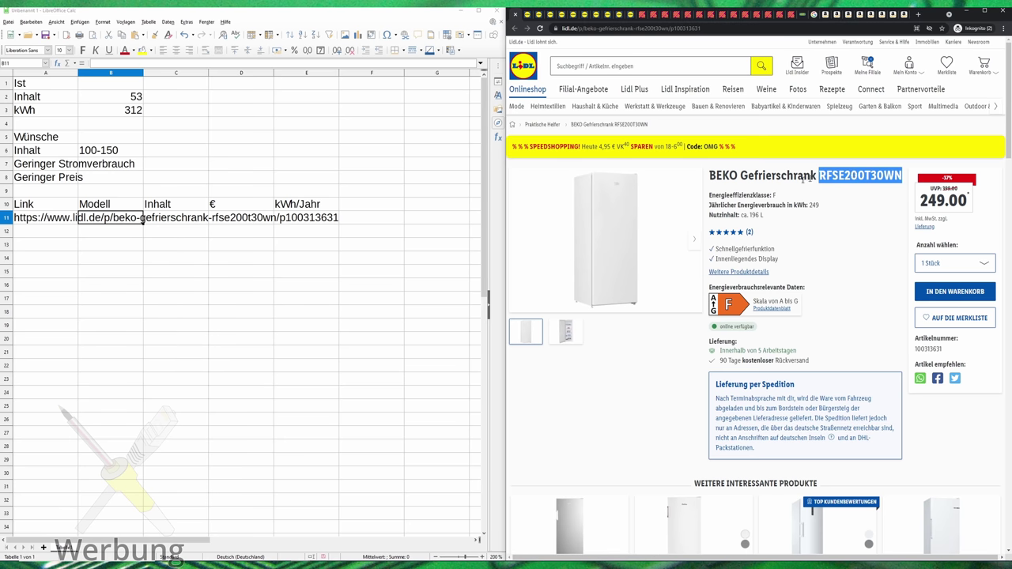
left_click(131, 224)
key("ctrl+v")
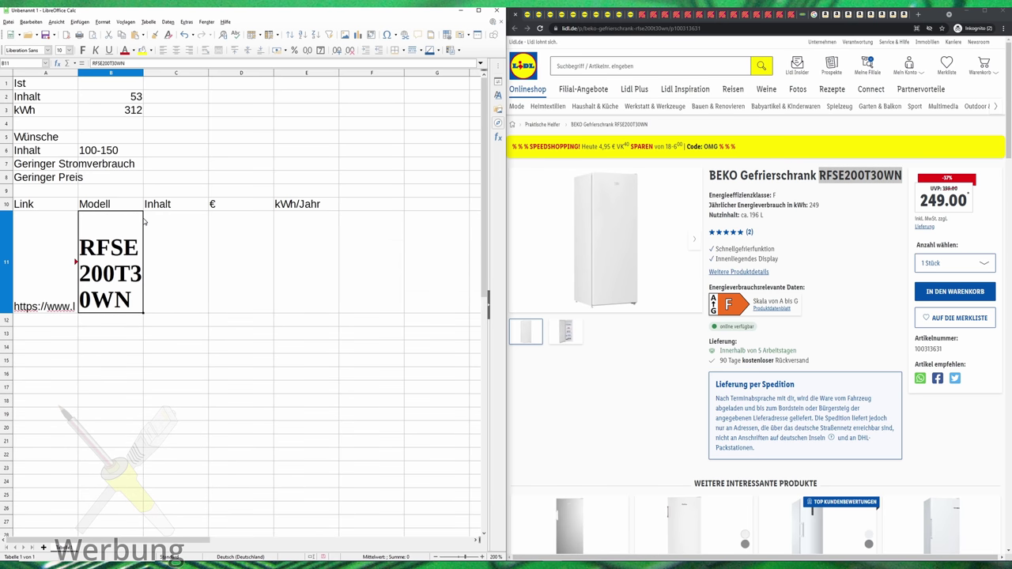
key("ctrl+z")
key("ctrl+shift+v")
left_click(261, 277)
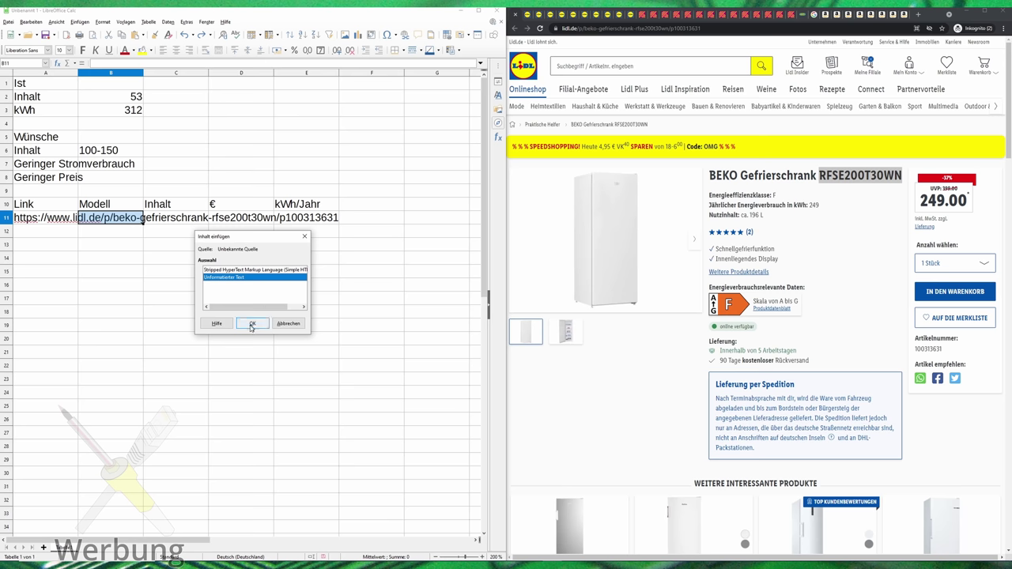
left_click(253, 324)
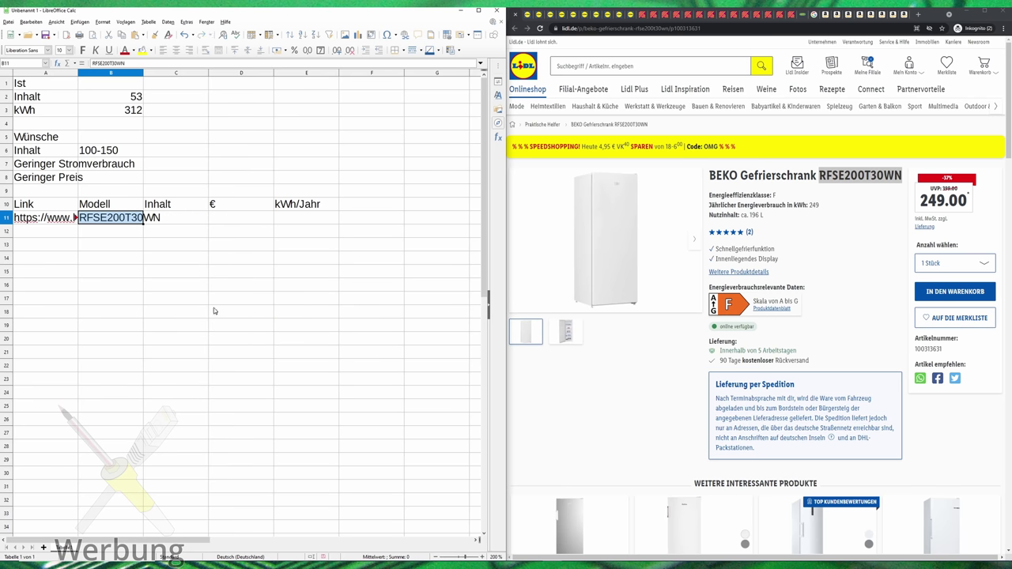
Enter the Lidl BEKO freezer's capacity of 196 in C11 and its price of 249 in D11.
left_click(181, 286)
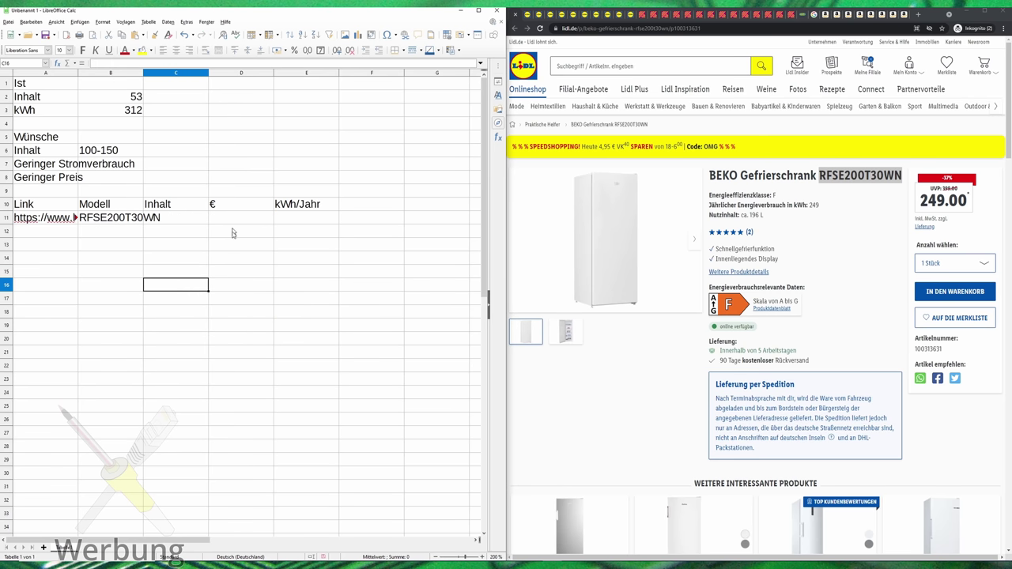
left_click(188, 223)
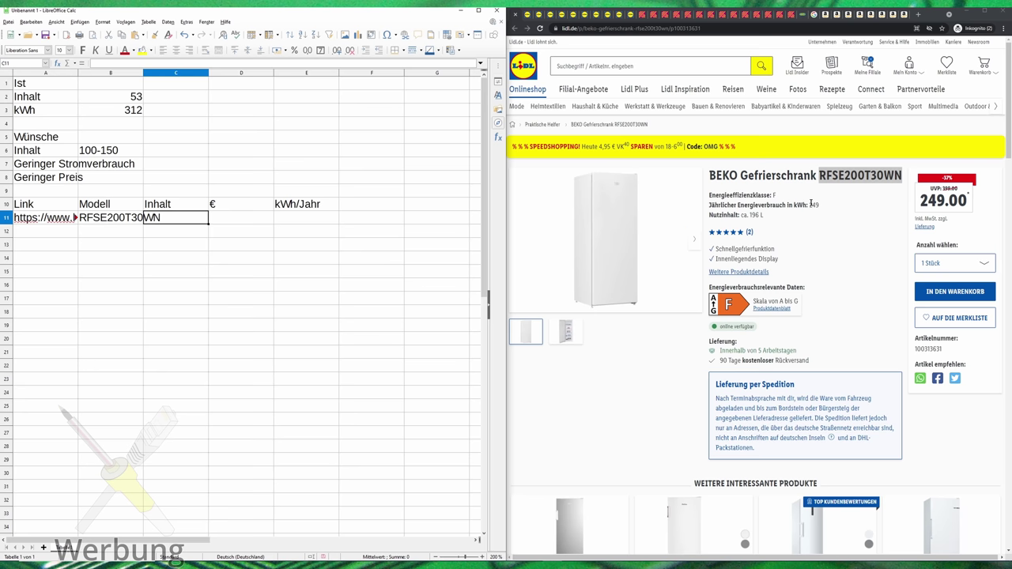
double_click(754, 214)
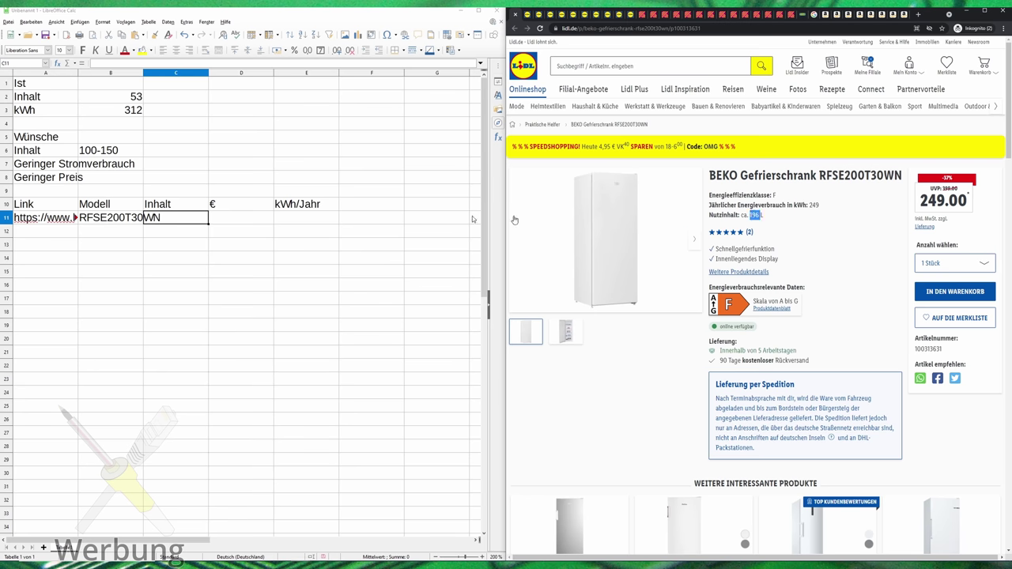
left_click(179, 222)
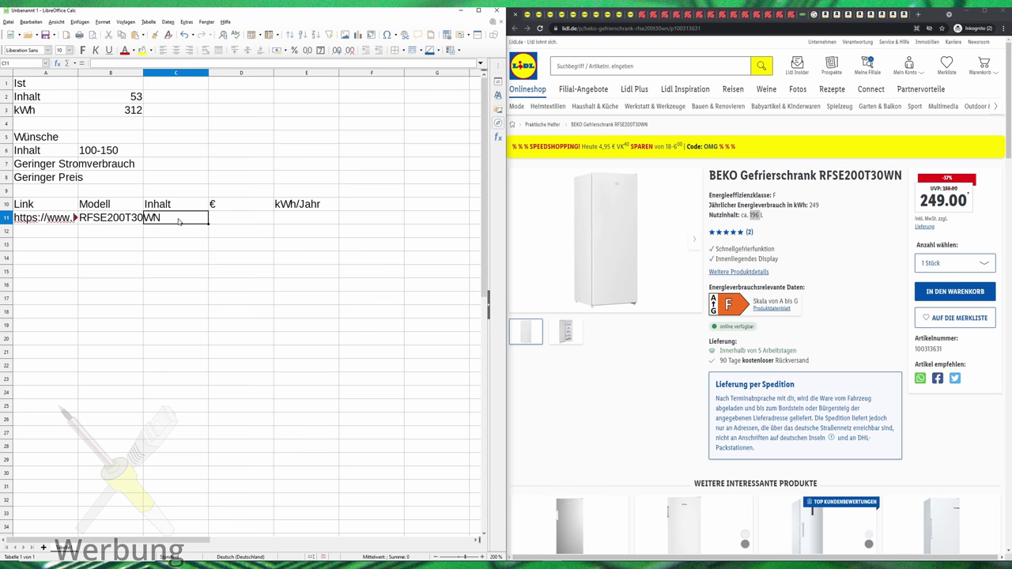
type("196")
key("Tab")
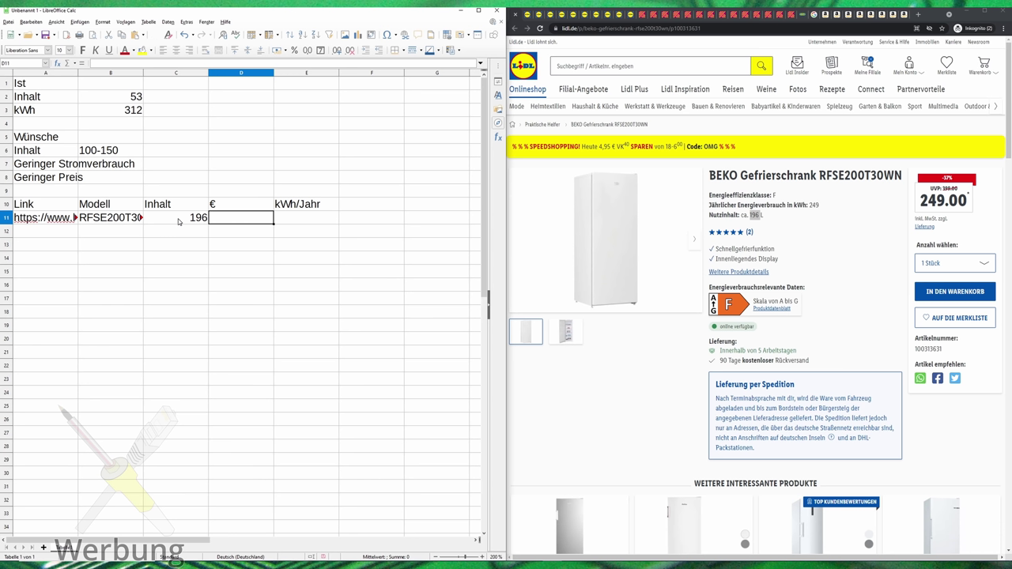
type("249")
key("Tab")
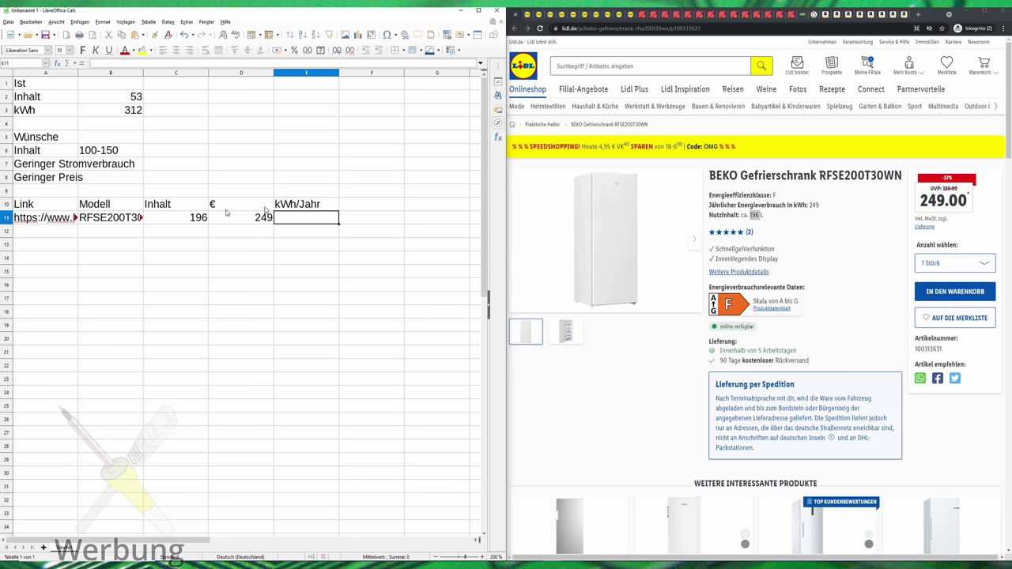
Open Lidl's shipping cost details and add 35 for delivery to the price in D11 with the formula =249+35.
left_click(929, 230)
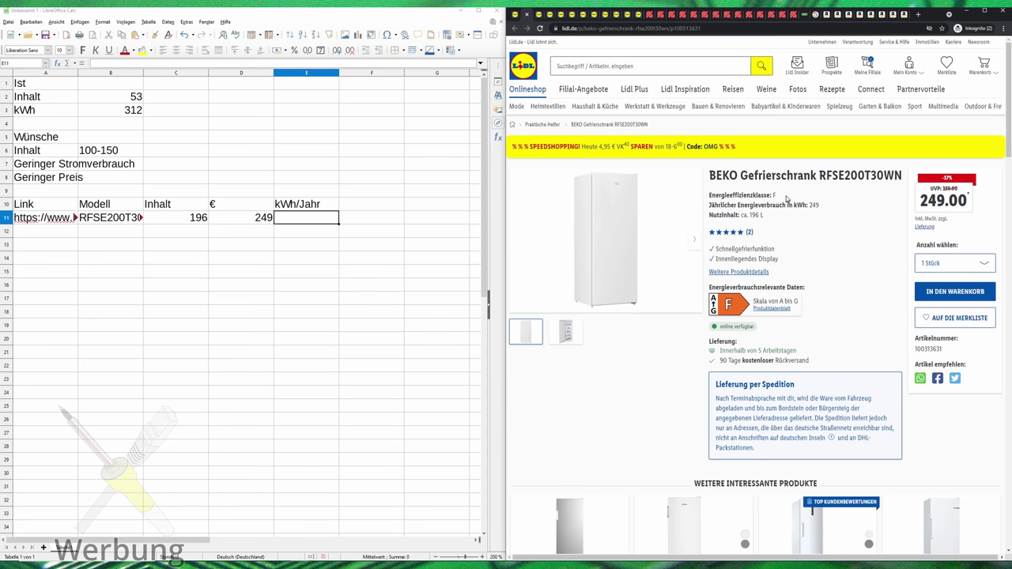
left_click(924, 227)
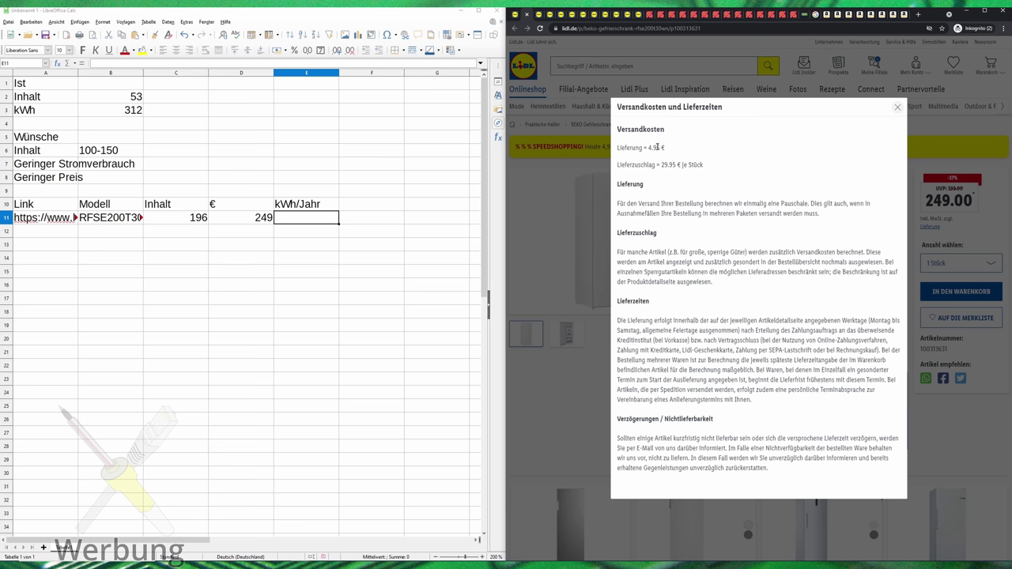
left_click(246, 219)
left_click(121, 62)
type("=+35")
key("Return")
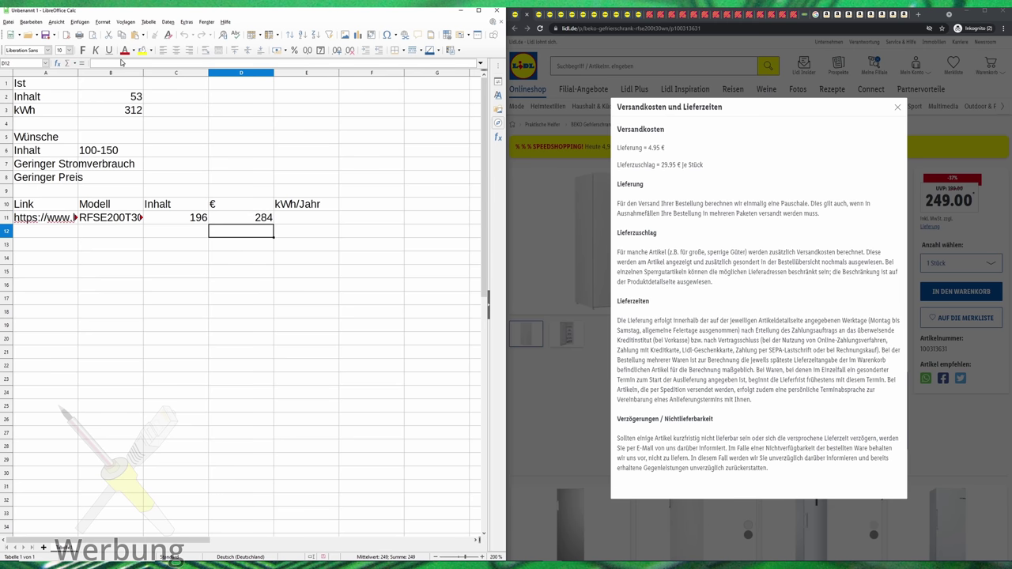
Format the price cells D11:D34 as euro currency.
key("Up")
key("Right")
key("Left")
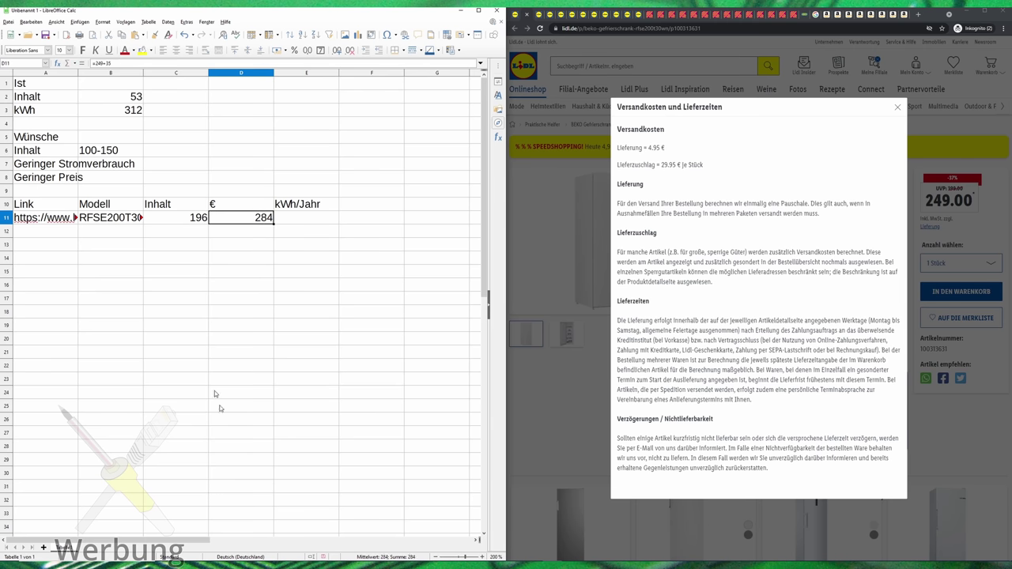
left_click(240, 533, "shift")
left_click(276, 50)
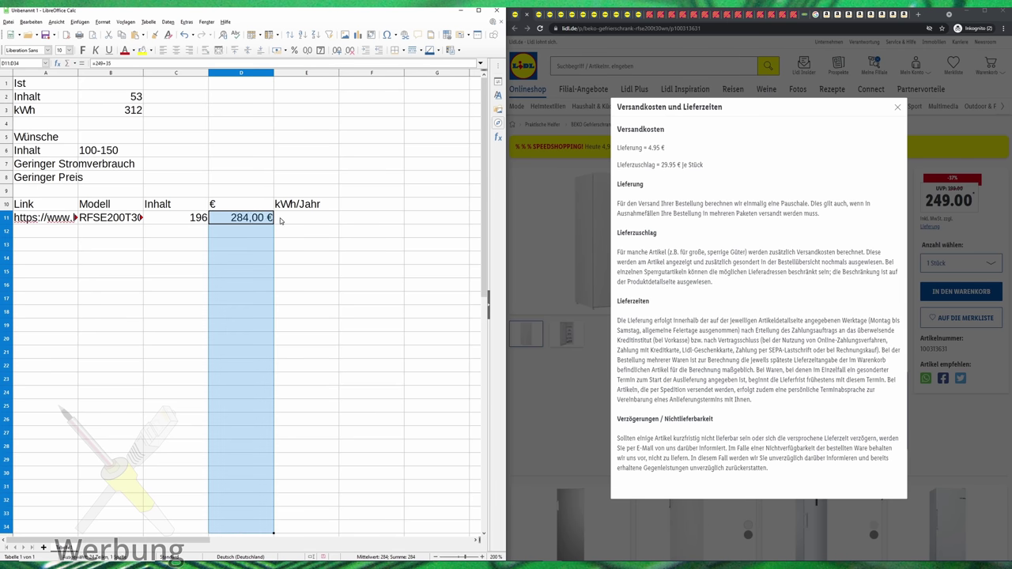
Close the shipping cost details and enter the BEKO freezer's yearly consumption of 249 in E11.
left_click(316, 218)
left_click(898, 107)
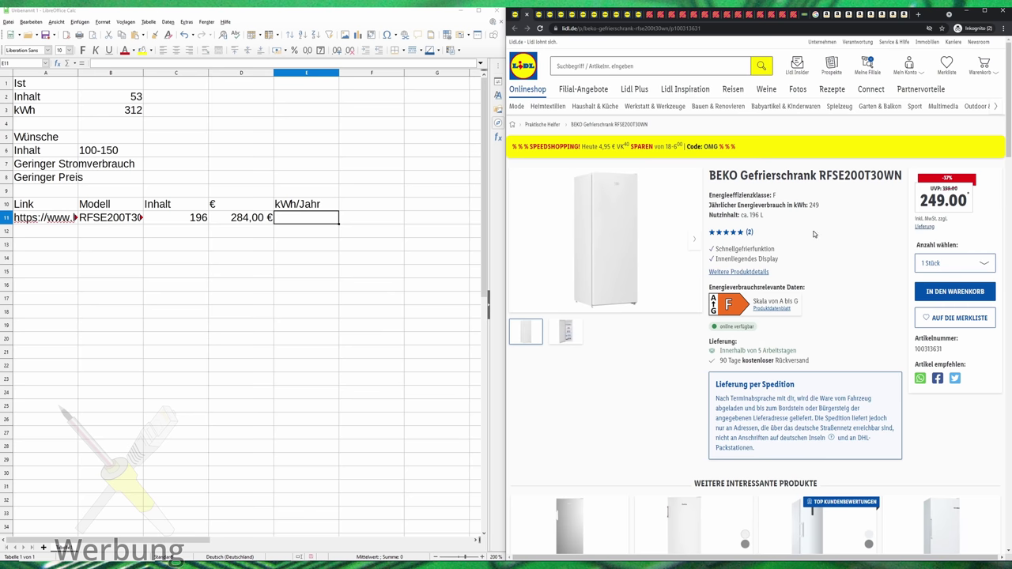
left_click(527, 16)
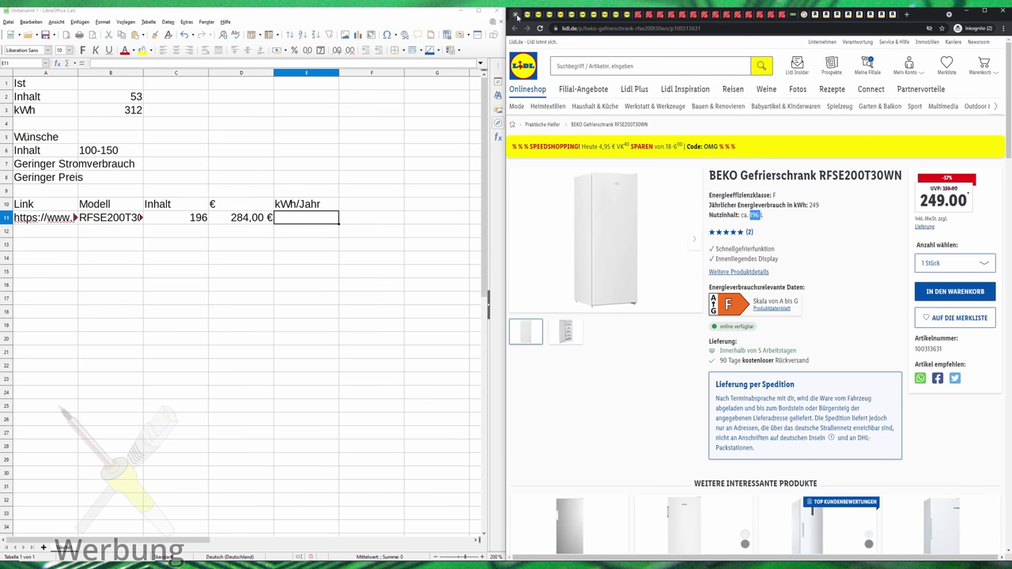
double_click(813, 205)
left_click(281, 222)
type("249")
key("Return")
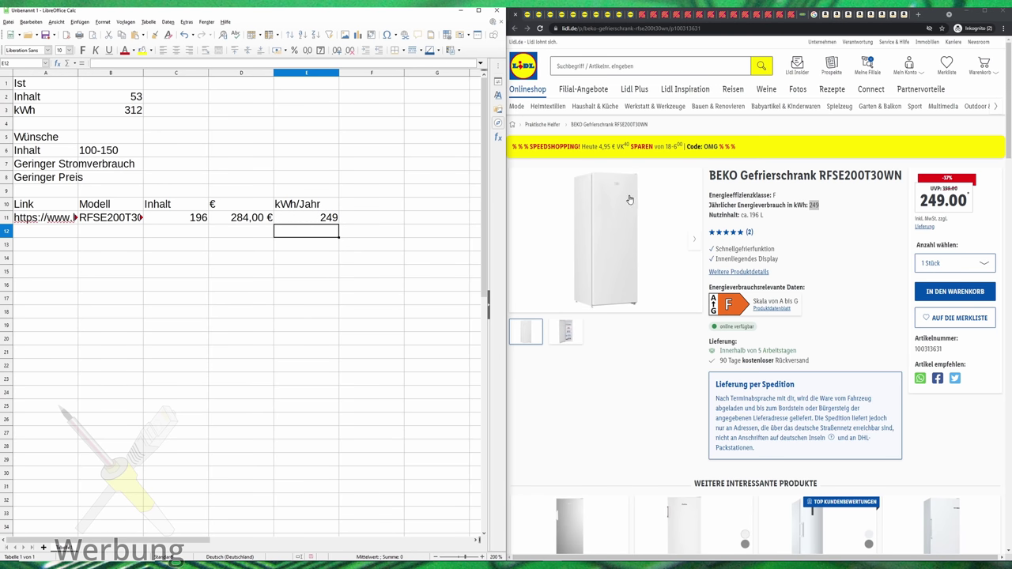
Bring up Lidl's product page for the BEKO HSA 29540N chest freezer.
left_click(528, 15)
left_click(528, 15)
left_click(528, 16)
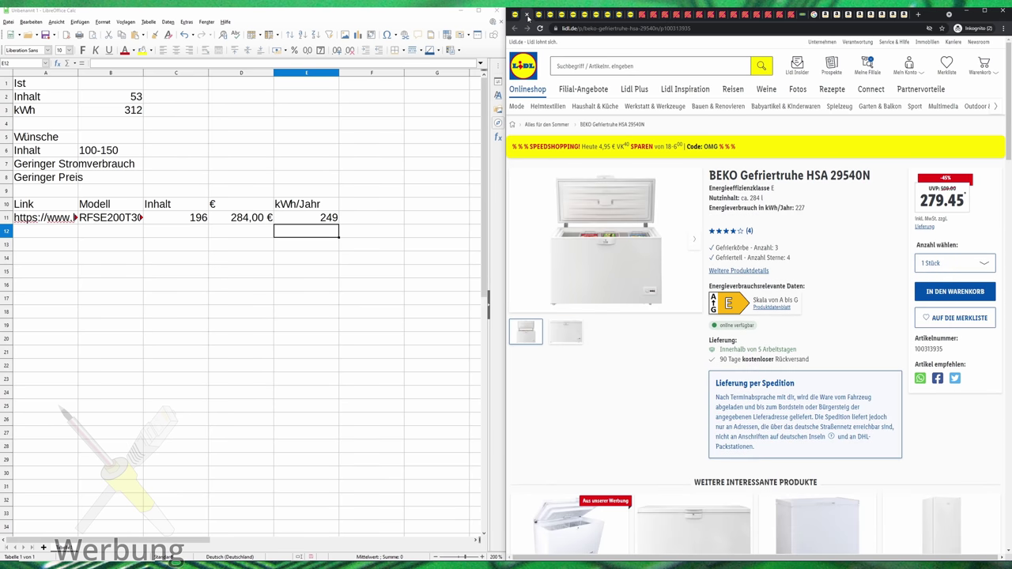
left_click(528, 16)
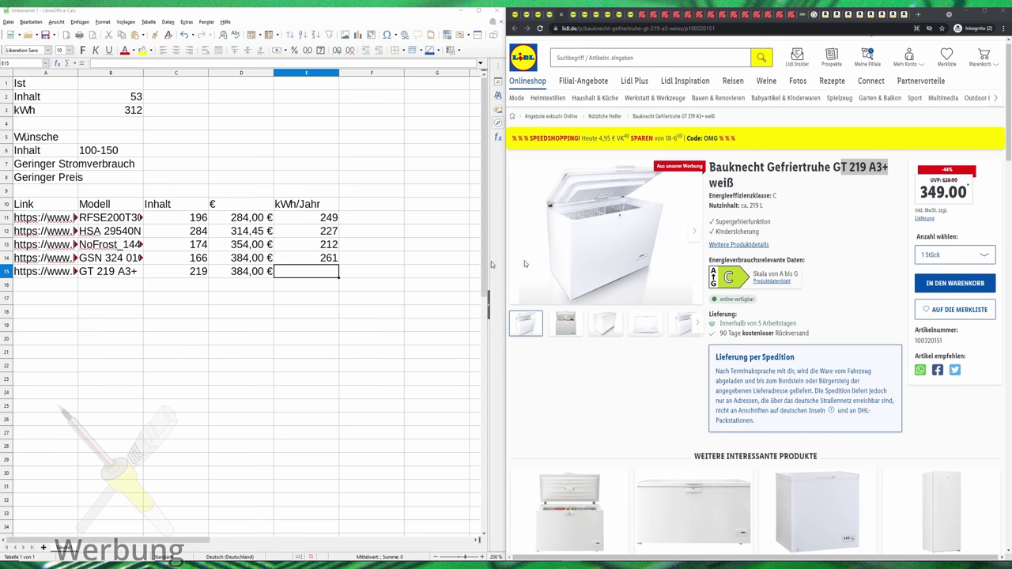
Look through Lidl's Bauknecht GT 219 A3+ page and its technical data for the yearly power consumption.
left_click_drag(758, 205, 710, 197)
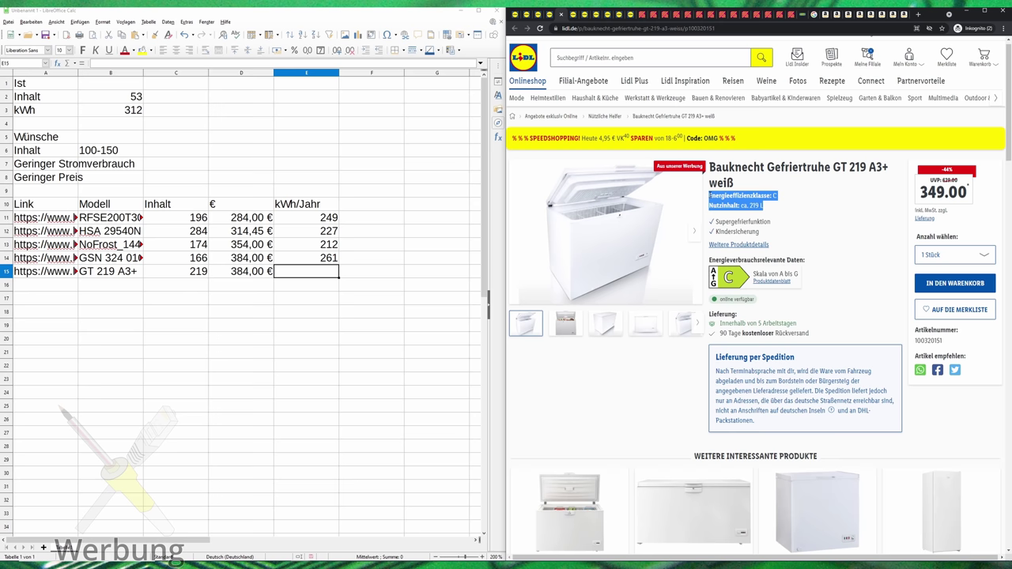
left_click(726, 196)
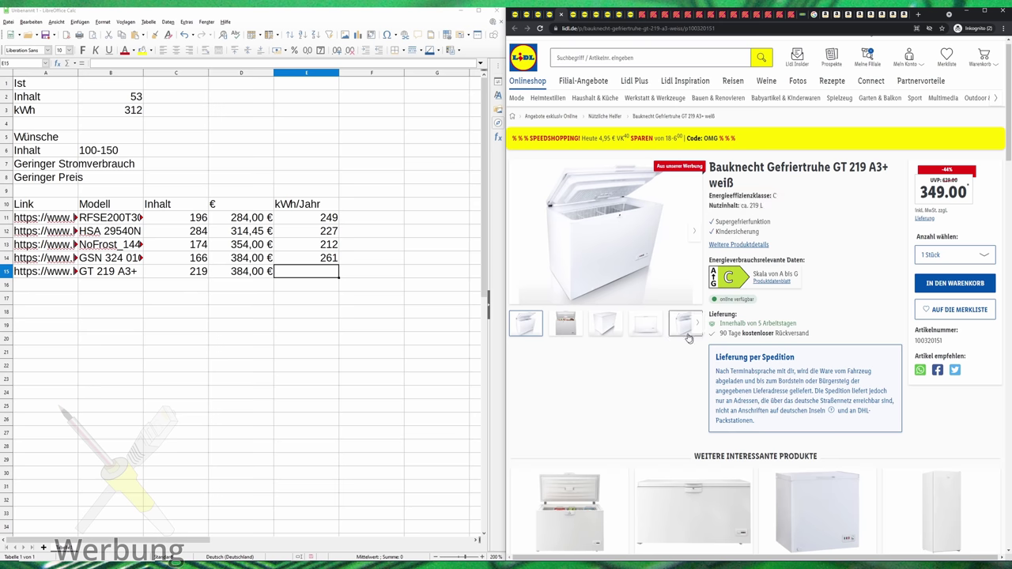
scroll(692, 324, "down", 10)
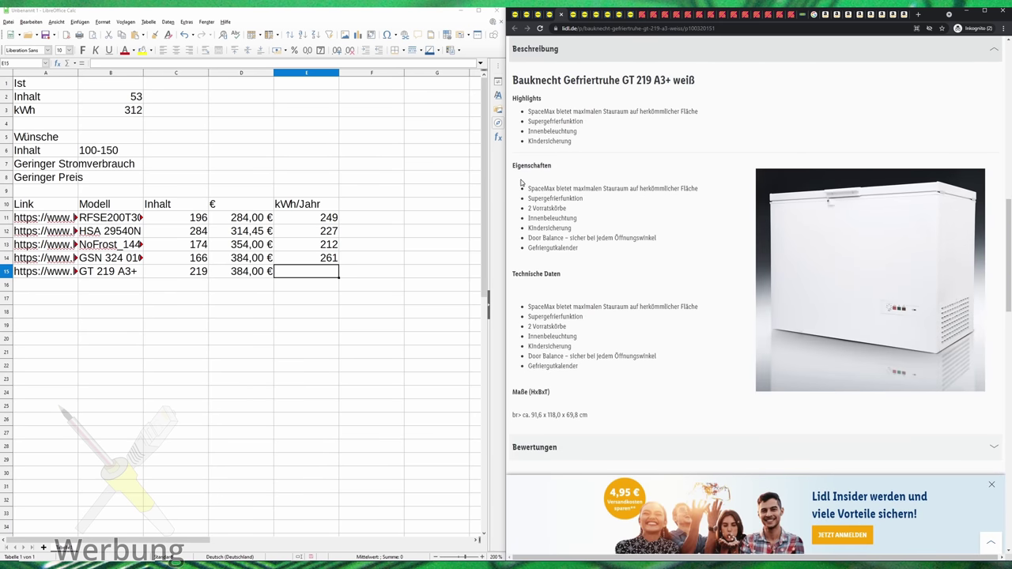
scroll(603, 174, "down", 3)
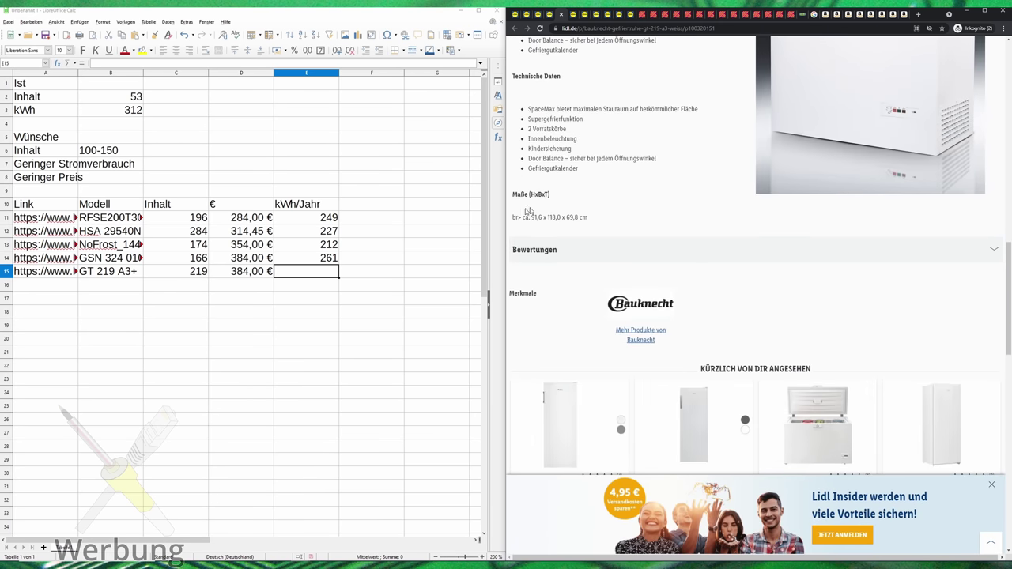
scroll(558, 178, "up", 15)
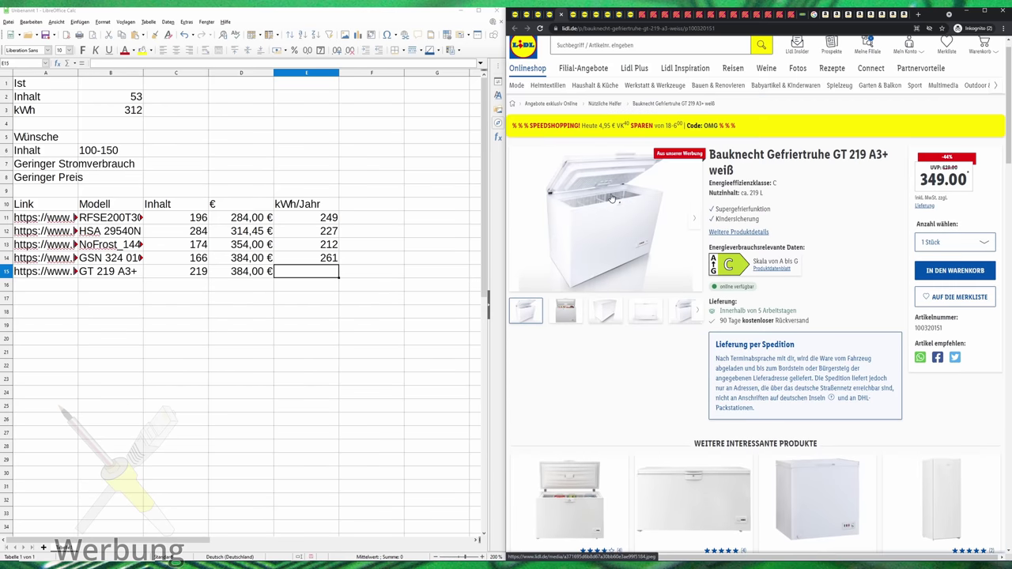
Open and enlarge the Bauknecht GT 219 A3+ product data sheet, and enter its yearly consumption of 132 in E15.
left_click(771, 290)
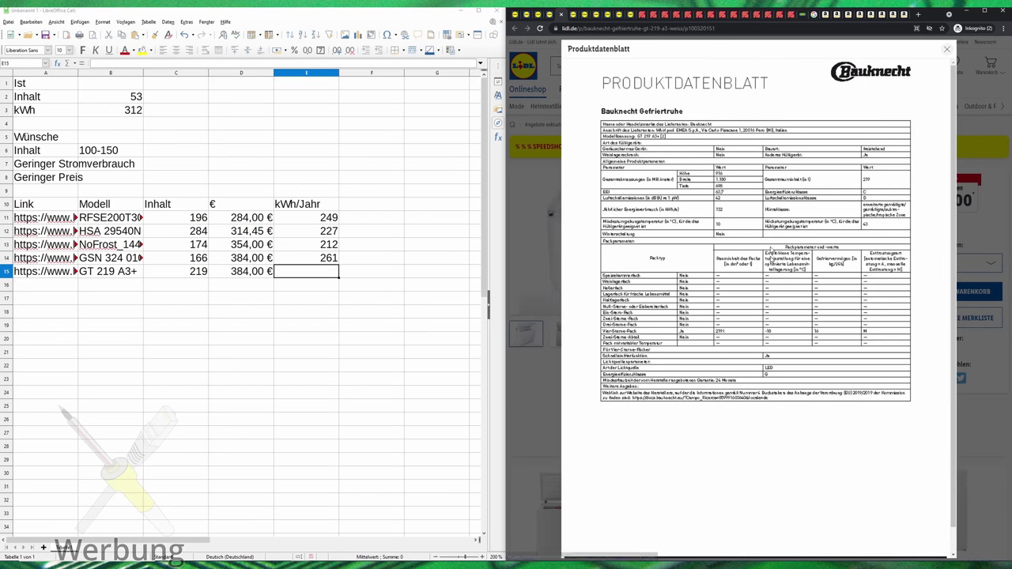
key("ctrl+plus")
key("ctrl+plus")
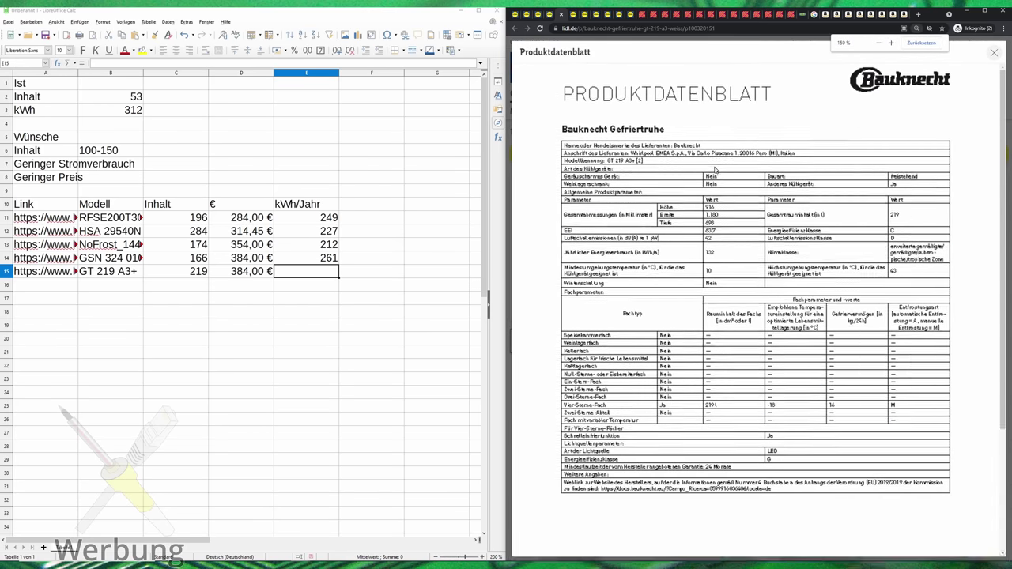
key("ctrl+plus")
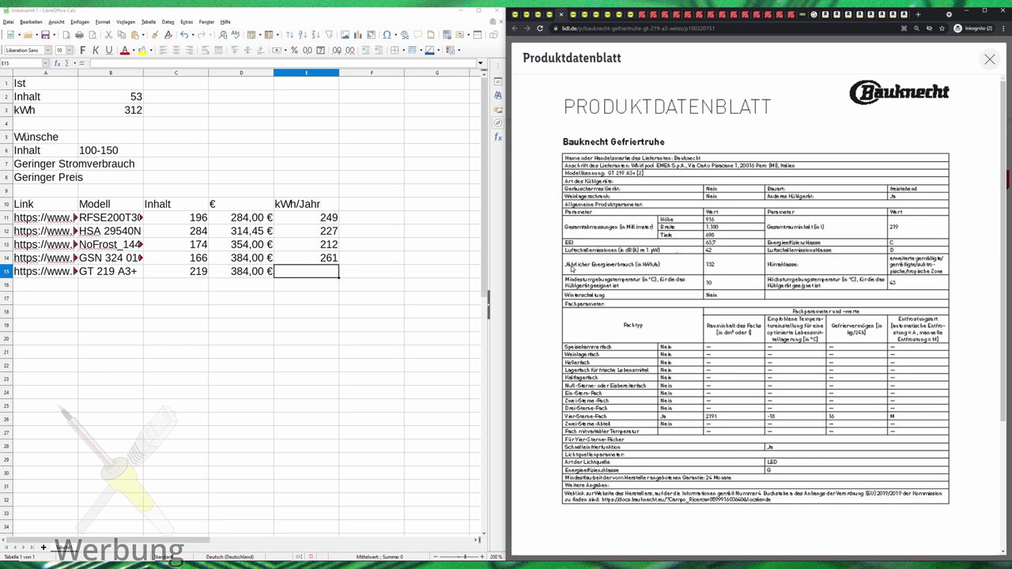
left_click(307, 270)
type("132")
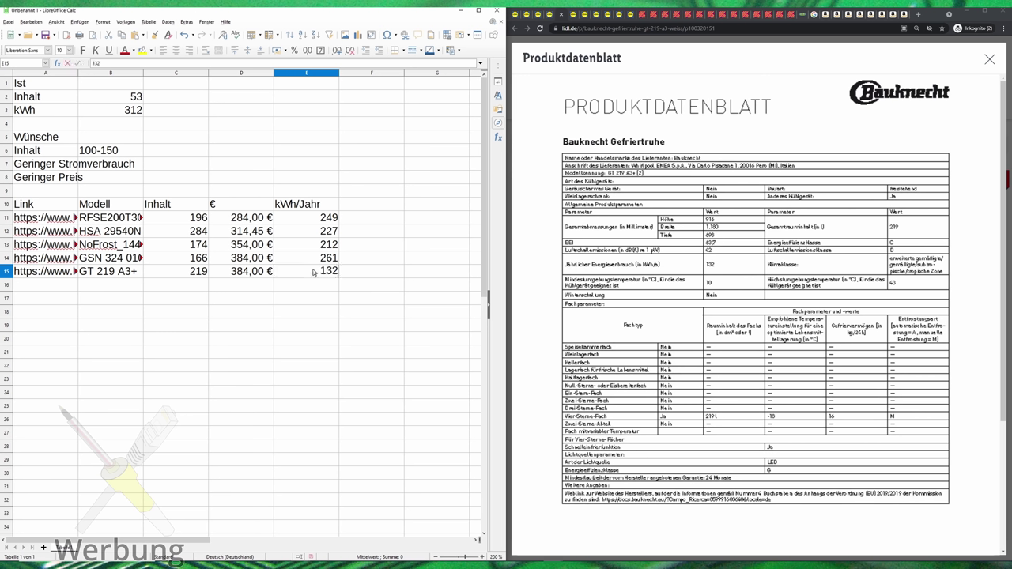
key("Return")
left_click(319, 274)
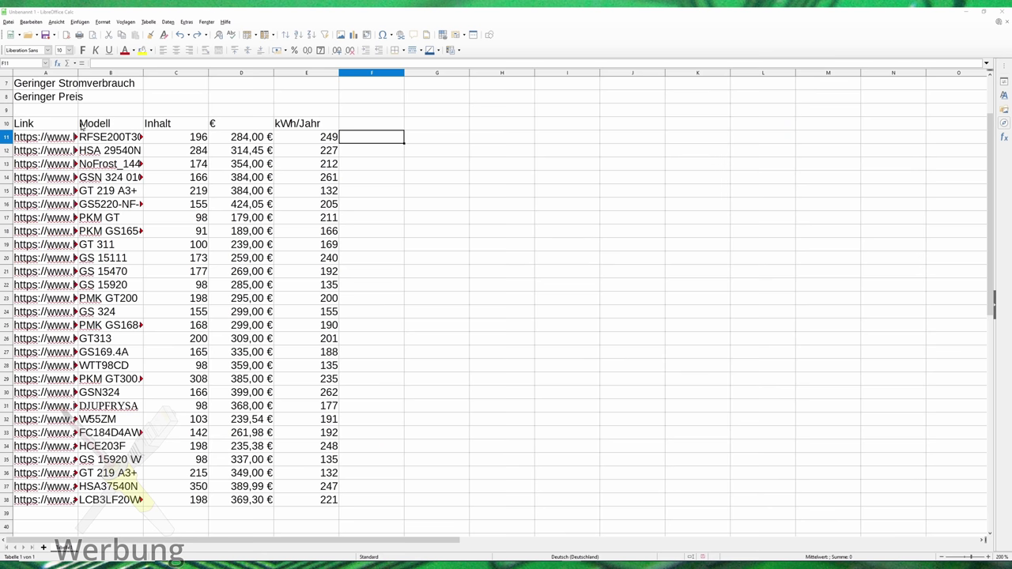
Sort the freezer table A10:E38 by Modell in ascending order.
left_click_drag(61, 127, 324, 503)
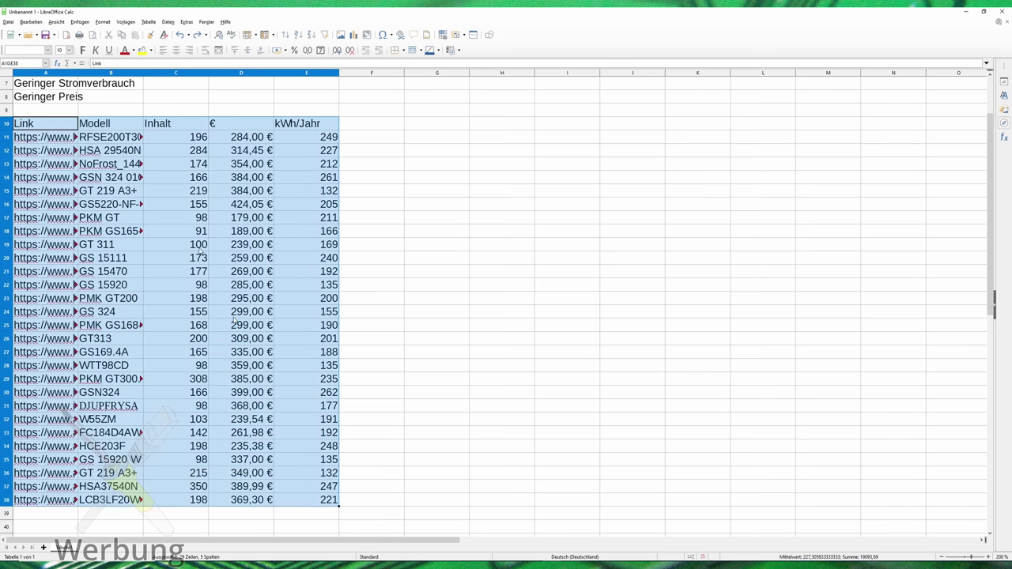
right_click(168, 129)
key("Escape")
left_click(285, 35)
left_click(408, 228)
left_click(407, 241)
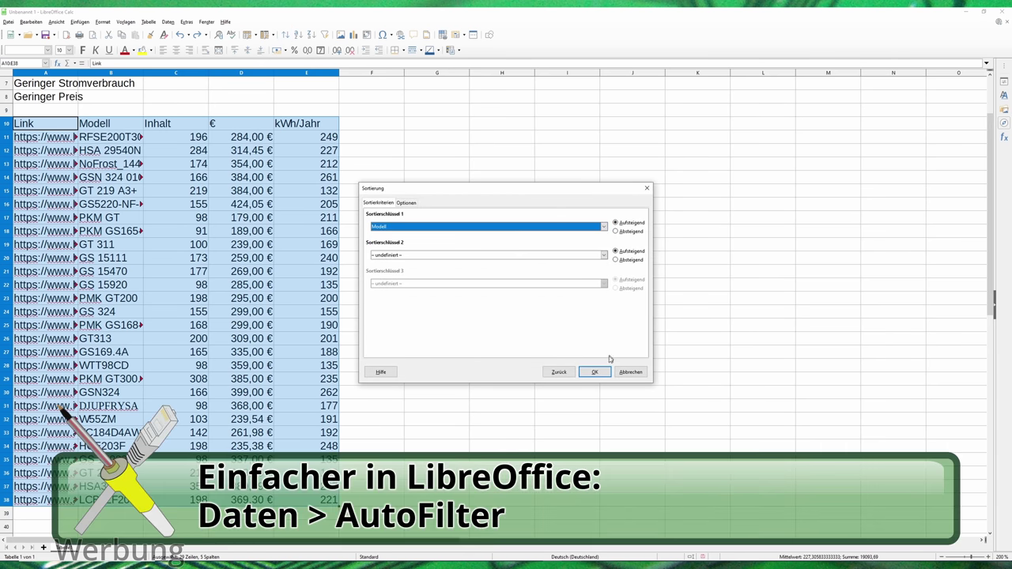
left_click(594, 372)
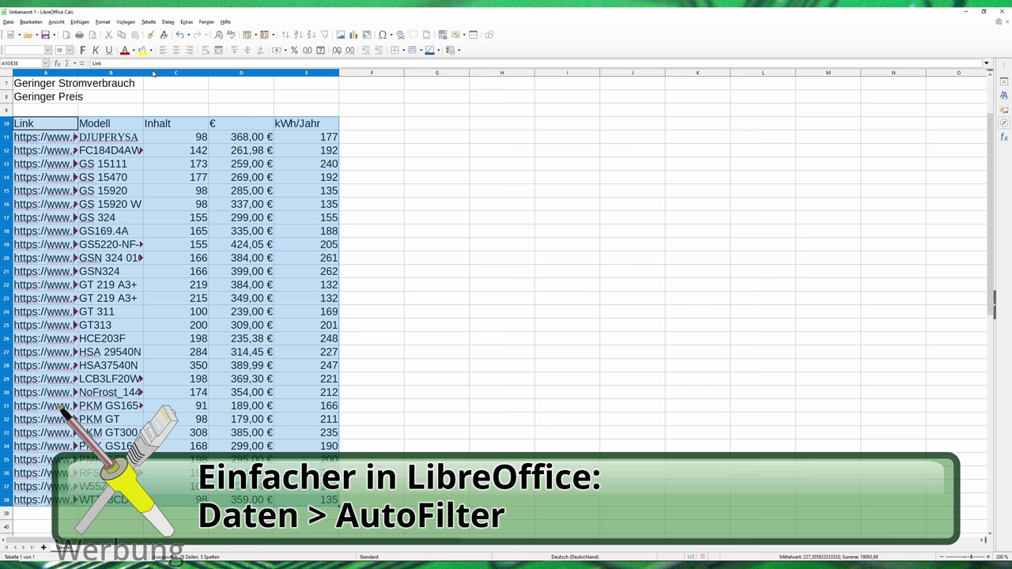
Compare the links, models and values of the GS 15920 and GS 15920 W entries in rows 15 and 16.
left_click(111, 191)
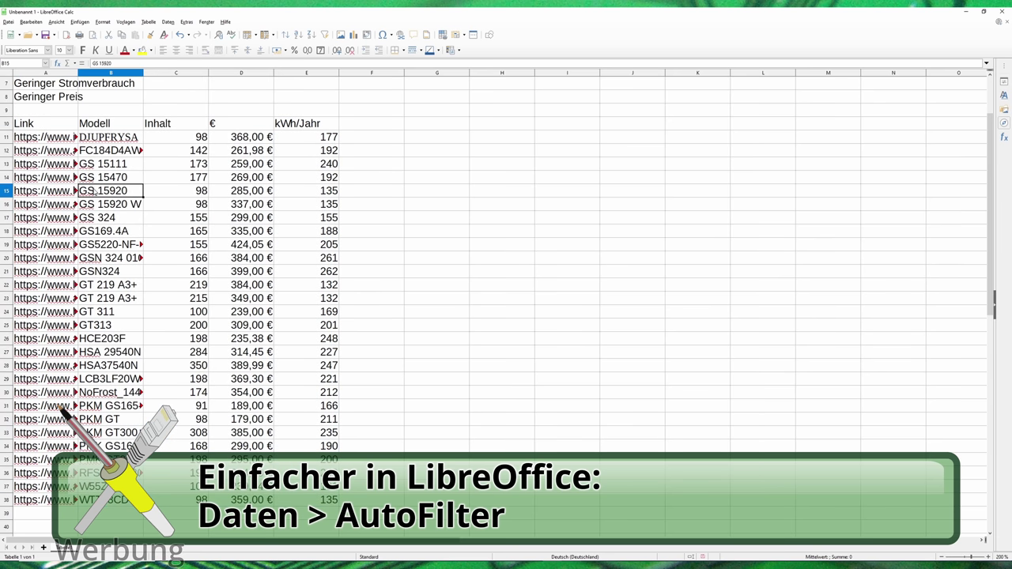
left_click_drag(130, 192, 325, 207)
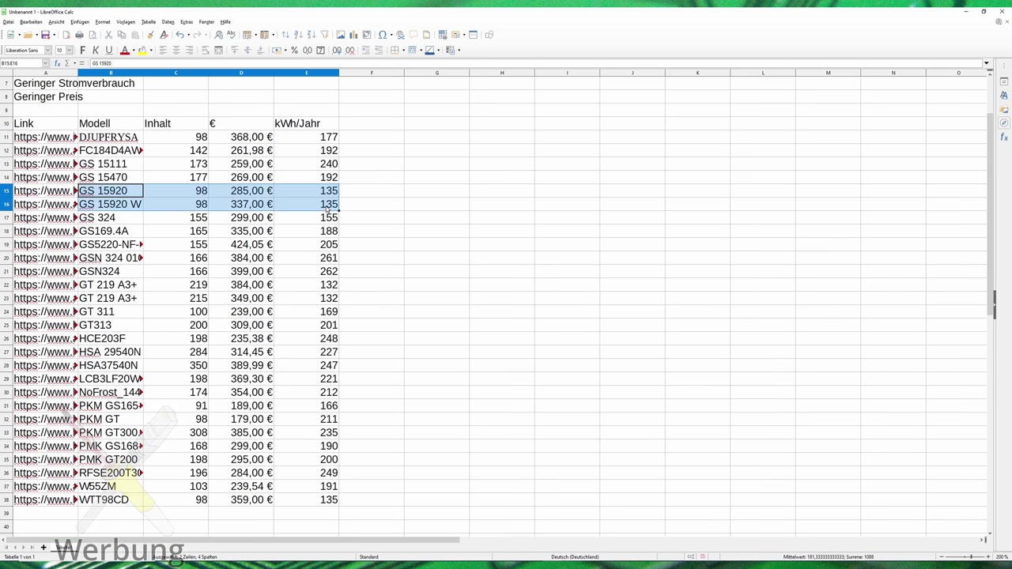
left_click(55, 195)
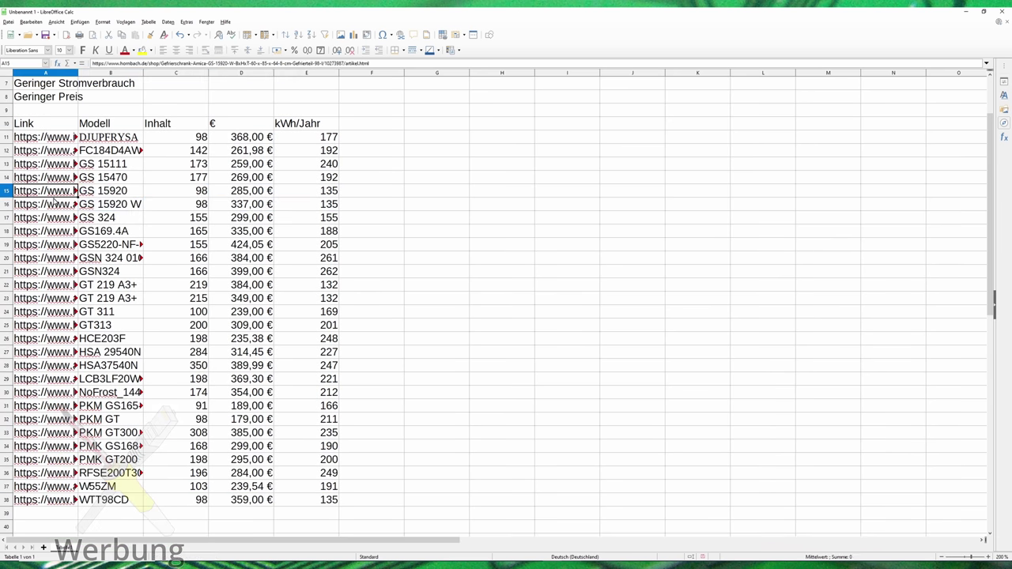
left_click(45, 204)
left_click(53, 195)
left_click(123, 204)
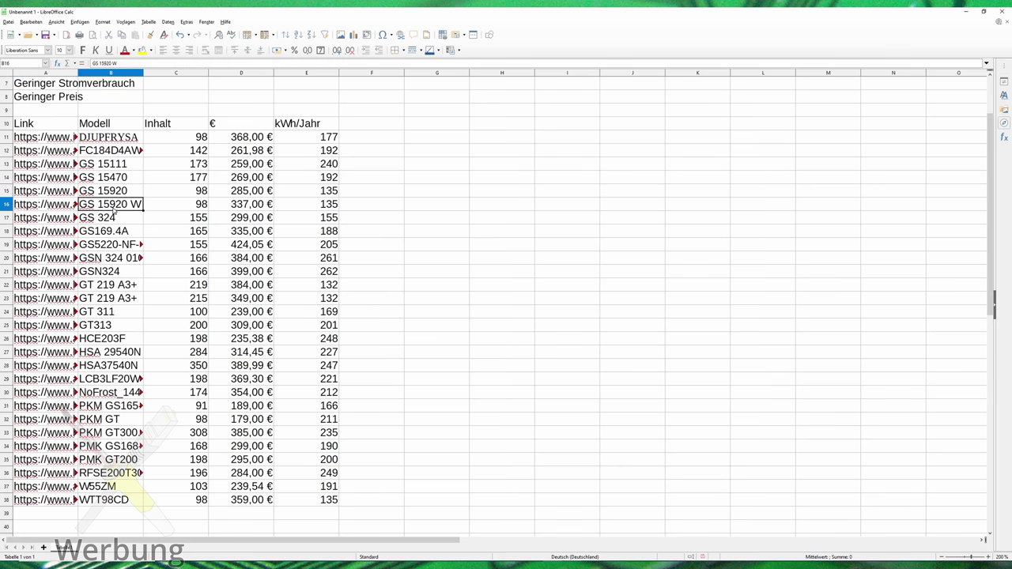
left_click(128, 202)
left_click(26, 192)
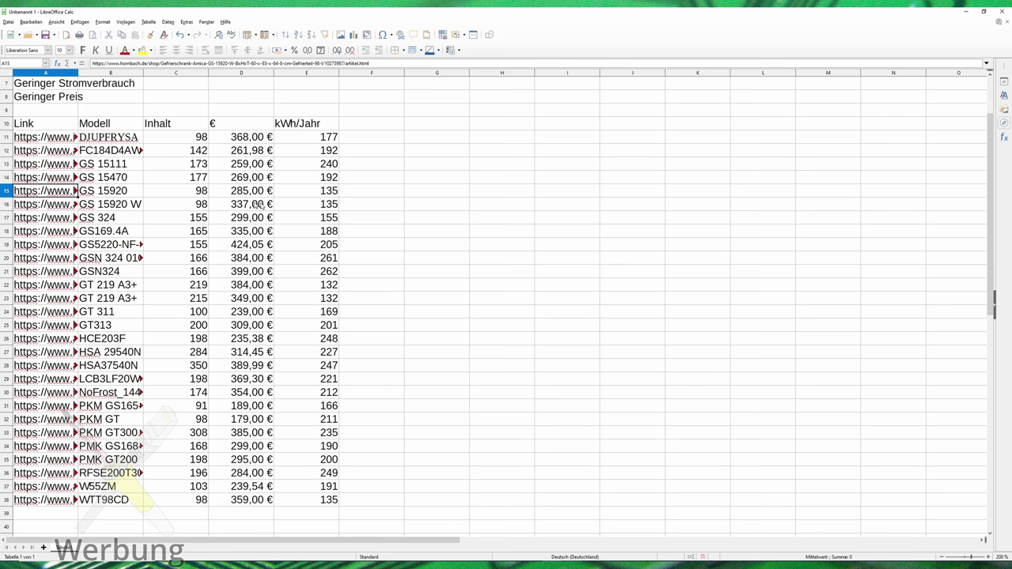
Clear the duplicate GS 15920 W entry in A16:E16.
left_click(61, 204)
left_click_drag(336, 206, 48, 205)
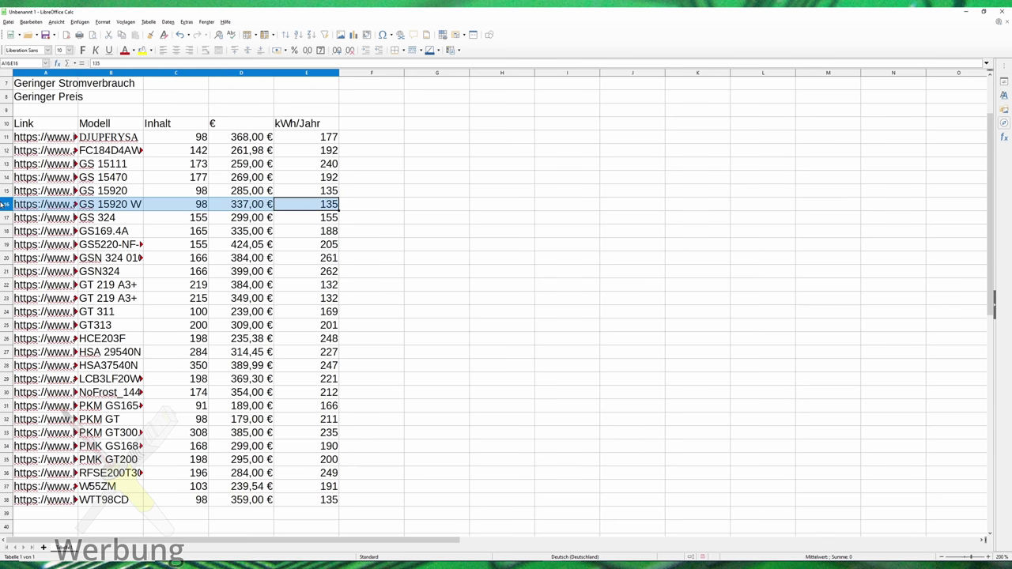
key("Delete")
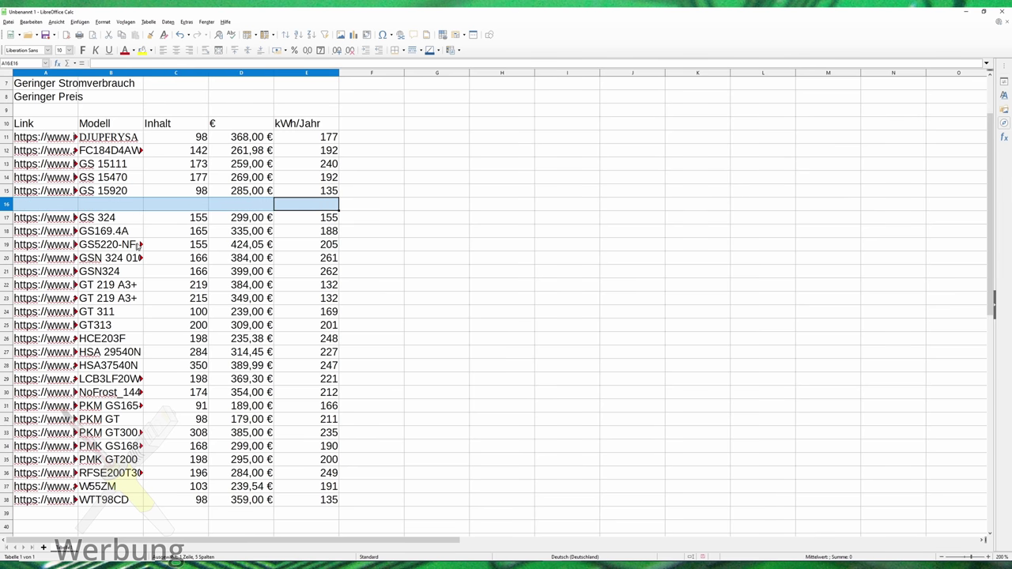
Compare the GSN 324 010 and GSN324 entries in rows 20 and 21, and clear the GSN324 entry in A21:E21.
left_click(132, 270)
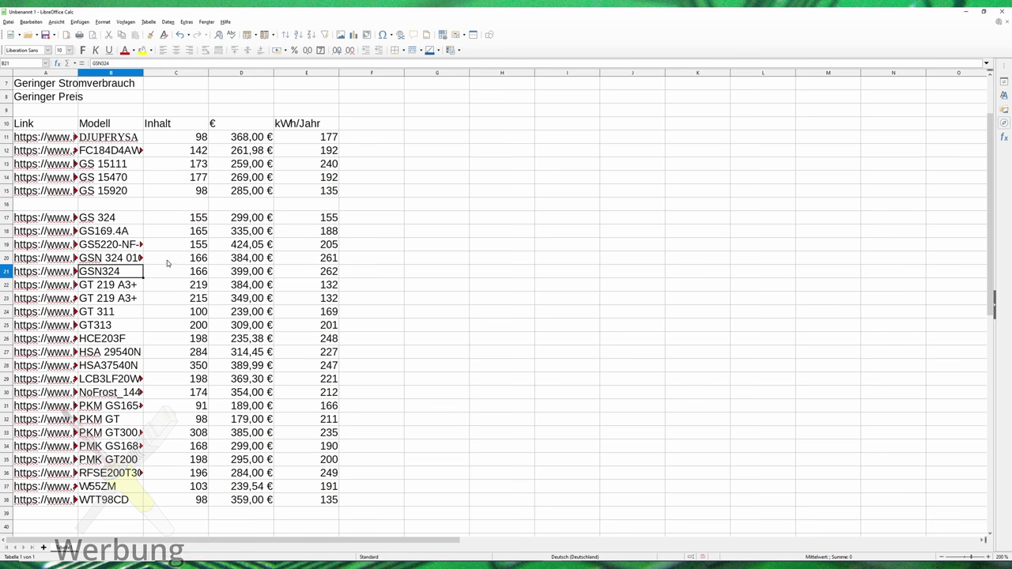
left_click(169, 262)
key("Right")
key("Down")
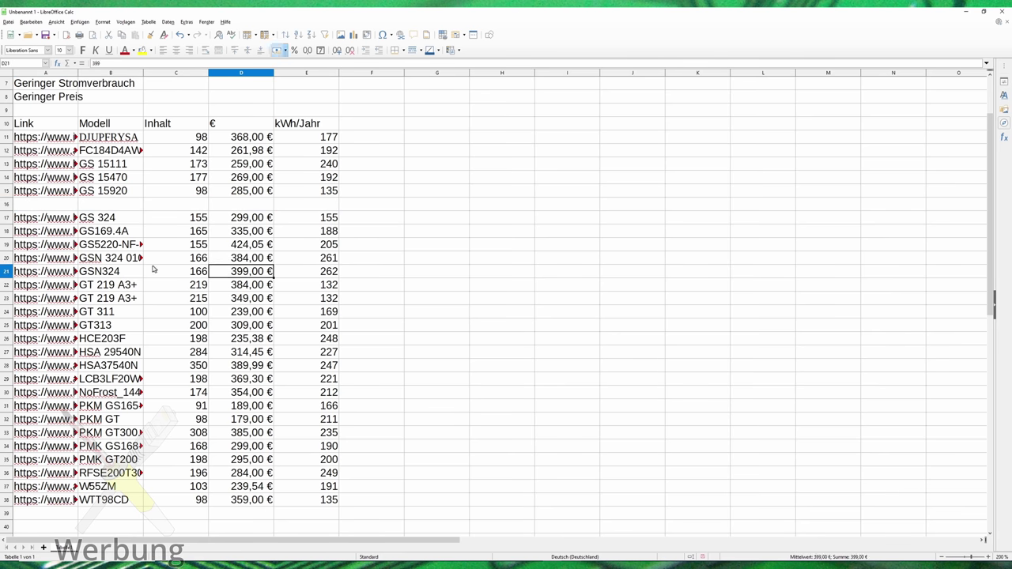
left_click(67, 262)
left_click(61, 272)
left_click(61, 263)
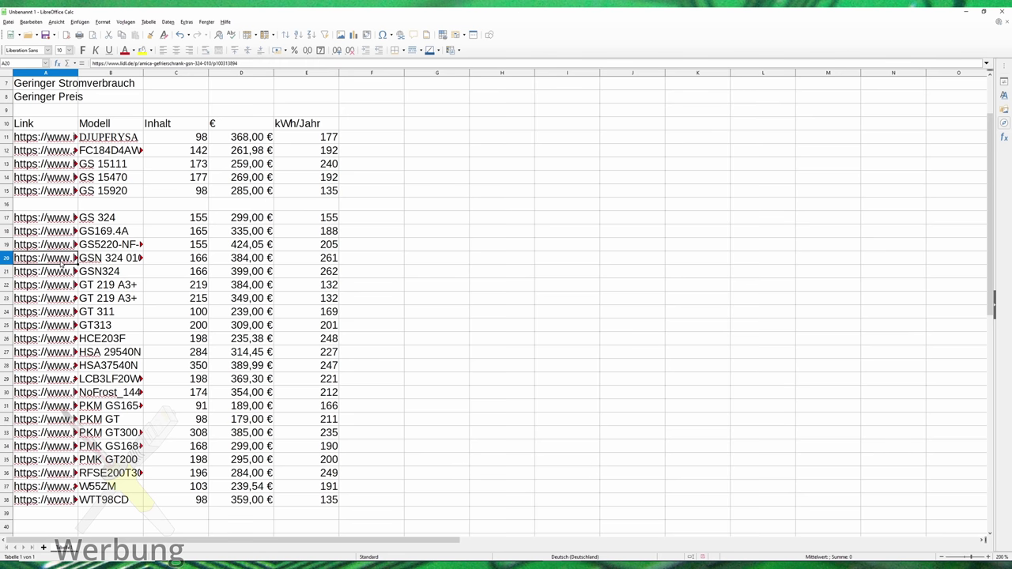
left_click_drag(71, 271, 300, 271)
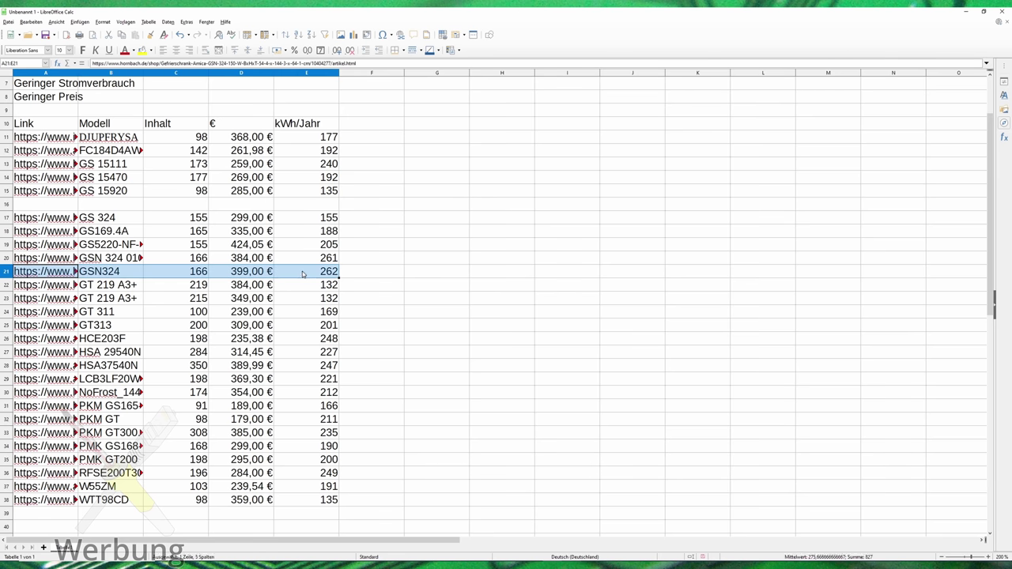
key("Delete")
Compare the capacity, price and link of the two GT 219 A3+ entries, and clear the more expensive one in A22:E22.
left_click(129, 300)
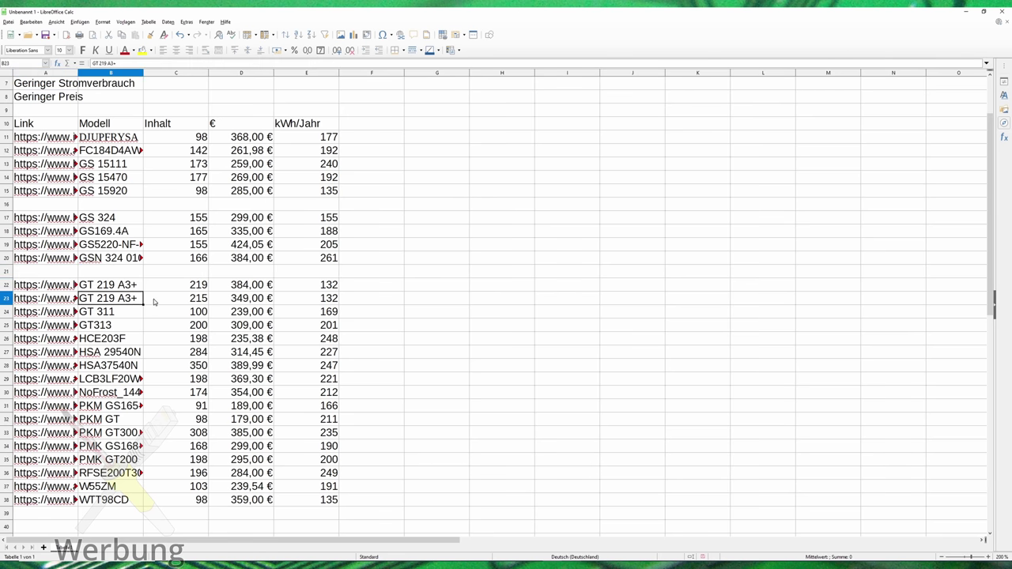
left_click(182, 301)
left_click(184, 290)
left_click(187, 301)
left_click(189, 288)
left_click(192, 300)
left_click(193, 291)
left_click(196, 303)
left_click(260, 300)
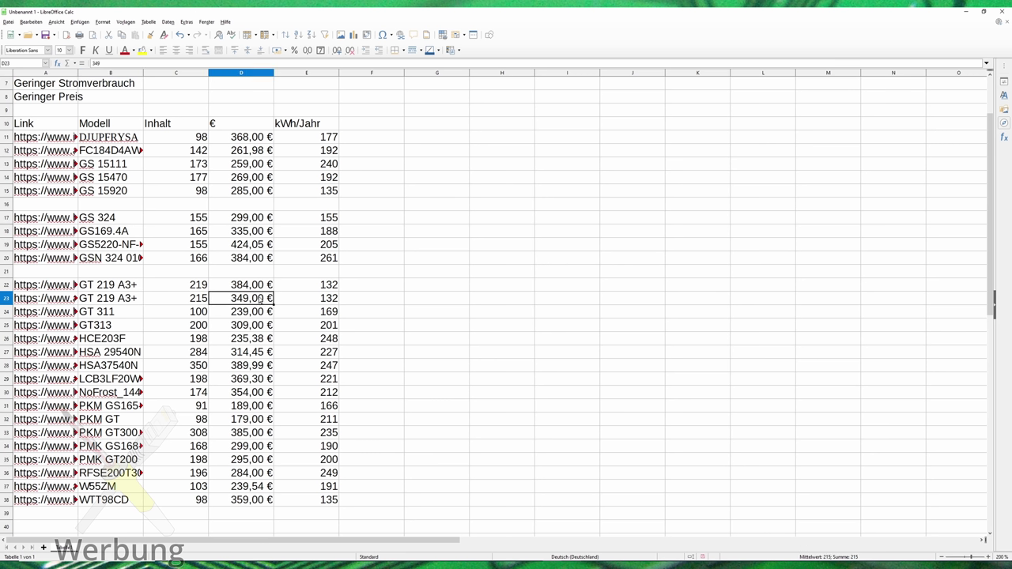
left_click(57, 301)
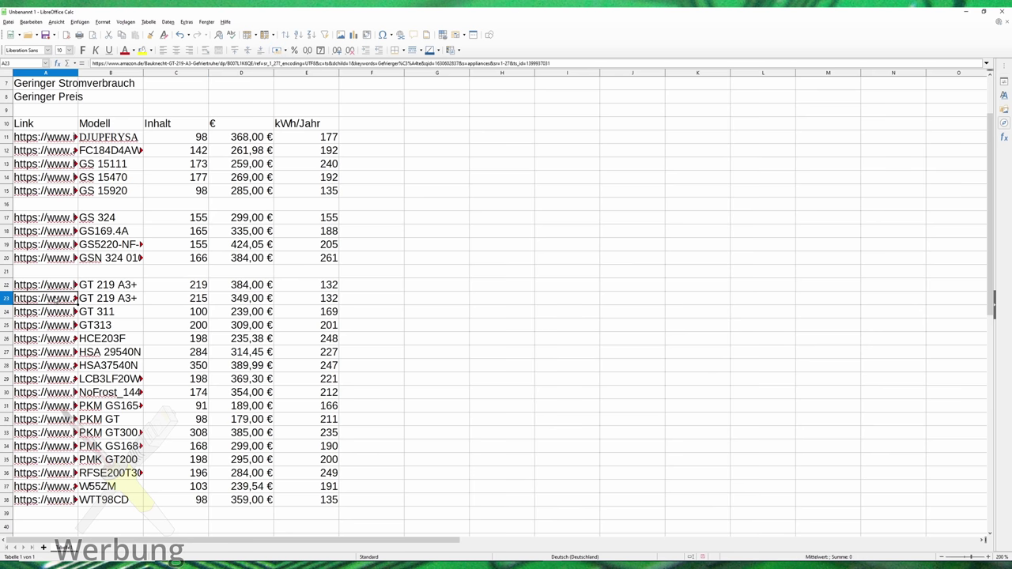
left_click_drag(55, 290, 338, 288)
key("Delete")
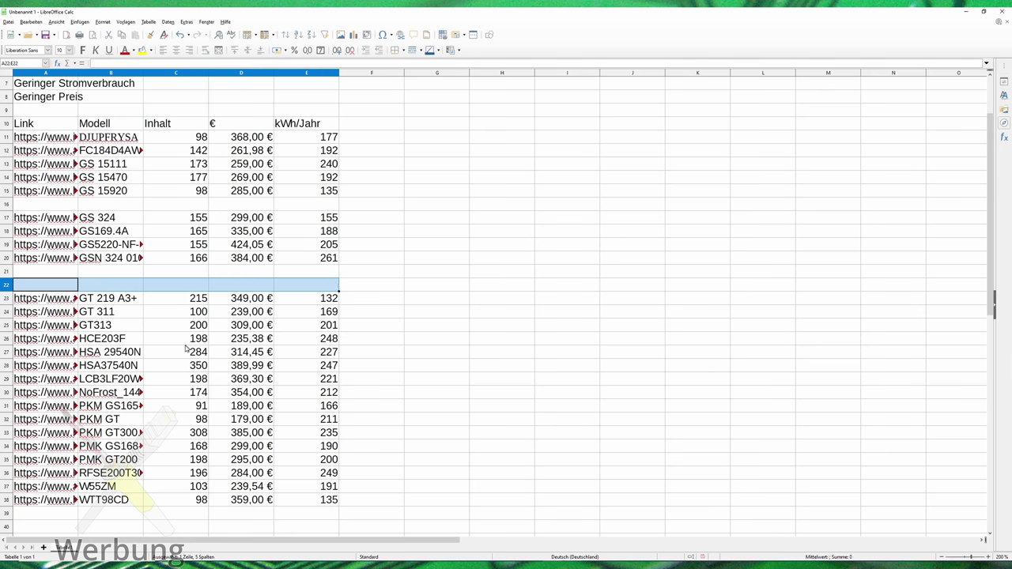
Sort A10:E38 by Modell in ascending order to close the gaps left by the cleared rows.
left_click(123, 421)
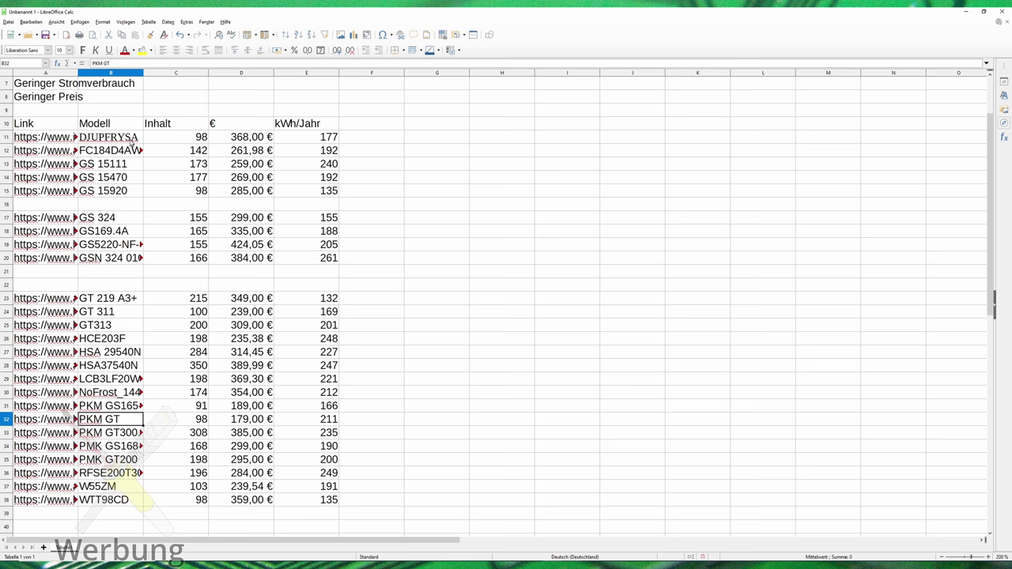
left_click_drag(32, 125, 332, 506)
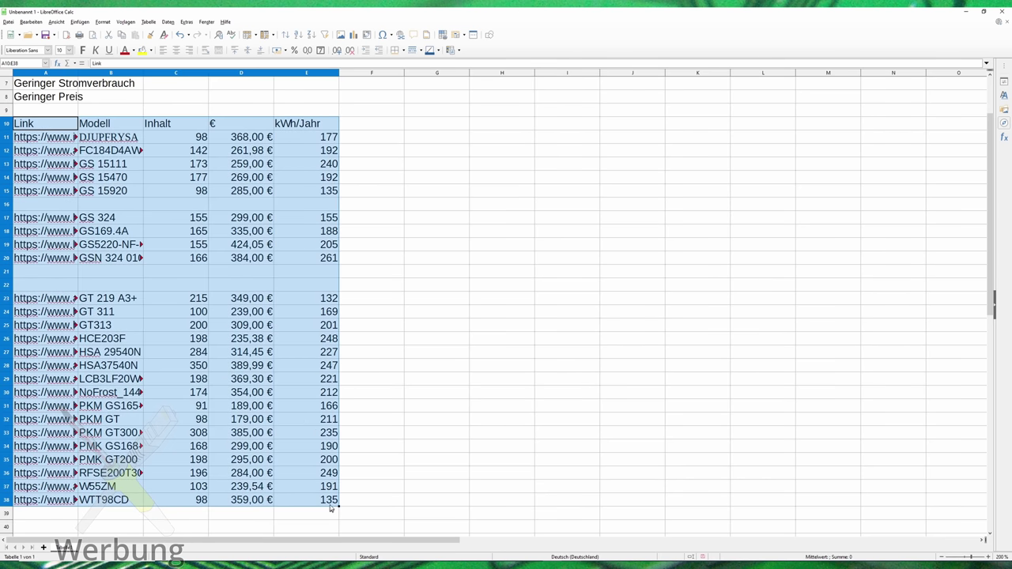
left_click(289, 36)
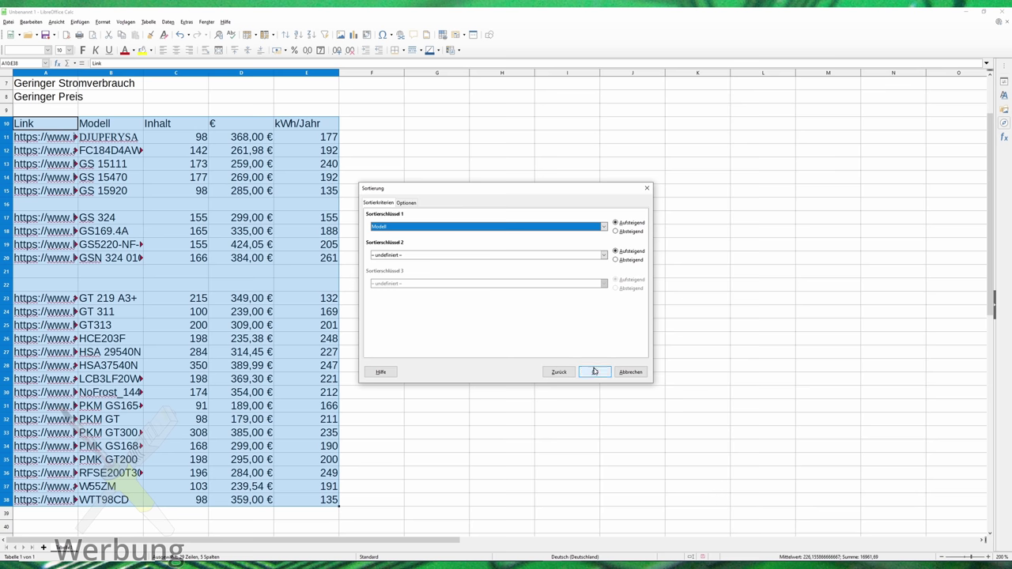
left_click(595, 372)
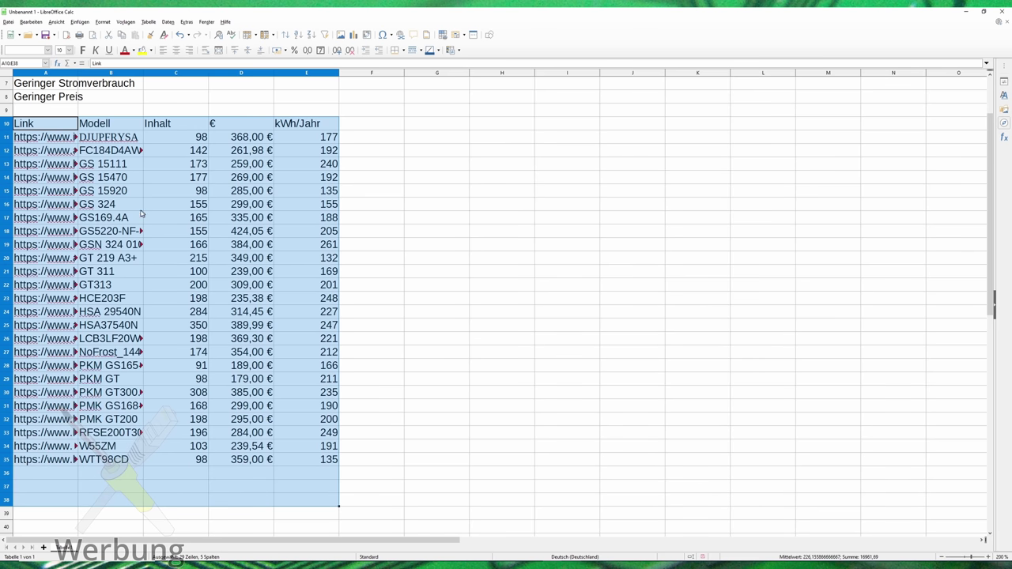
Sort the freezer table A10:E35 by price (€) in ascending order.
left_click(126, 178)
left_click_drag(52, 129, 321, 466)
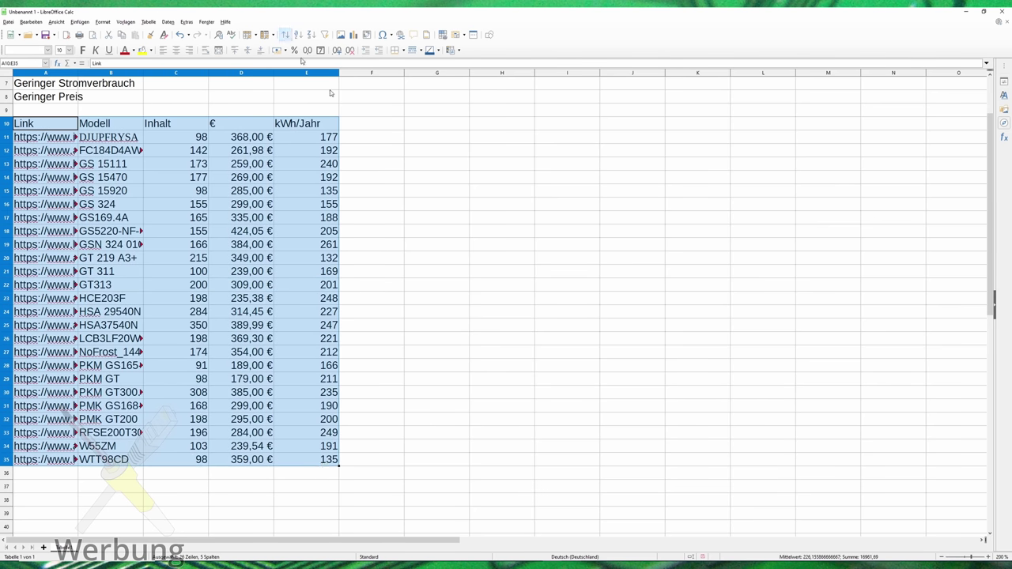
left_click(285, 35)
left_click(496, 229)
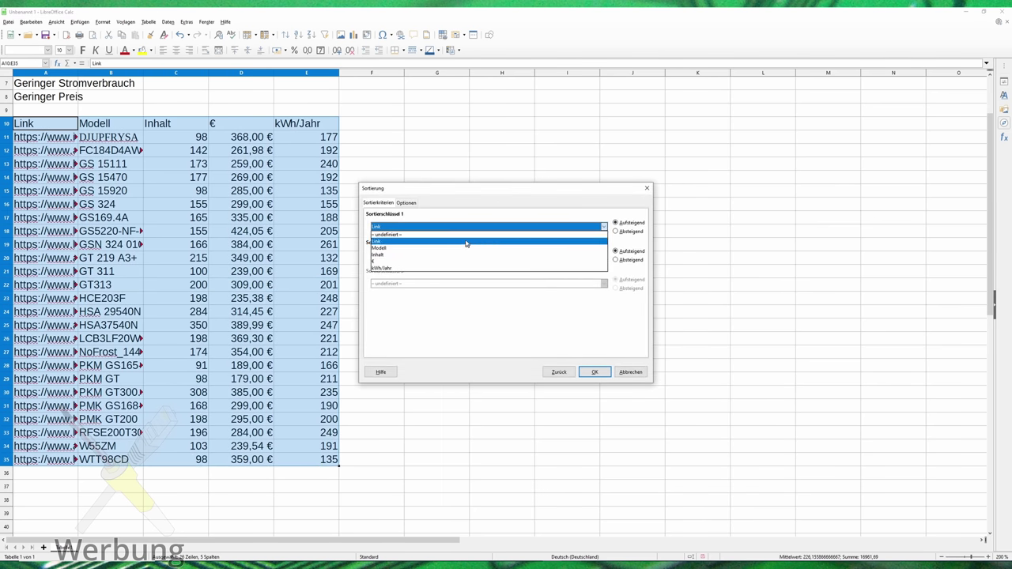
left_click(465, 261)
left_click(594, 372)
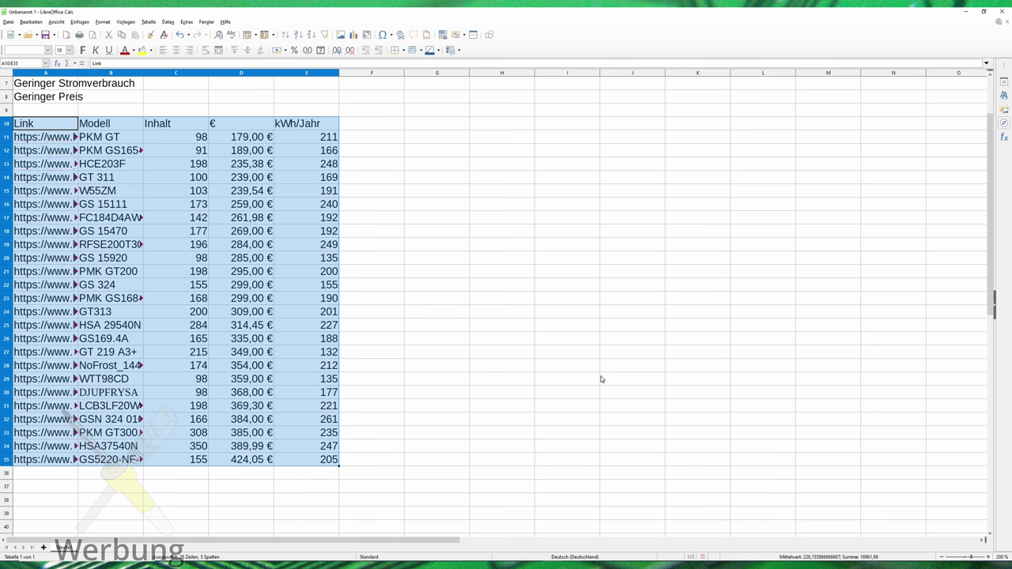
left_click(372, 136)
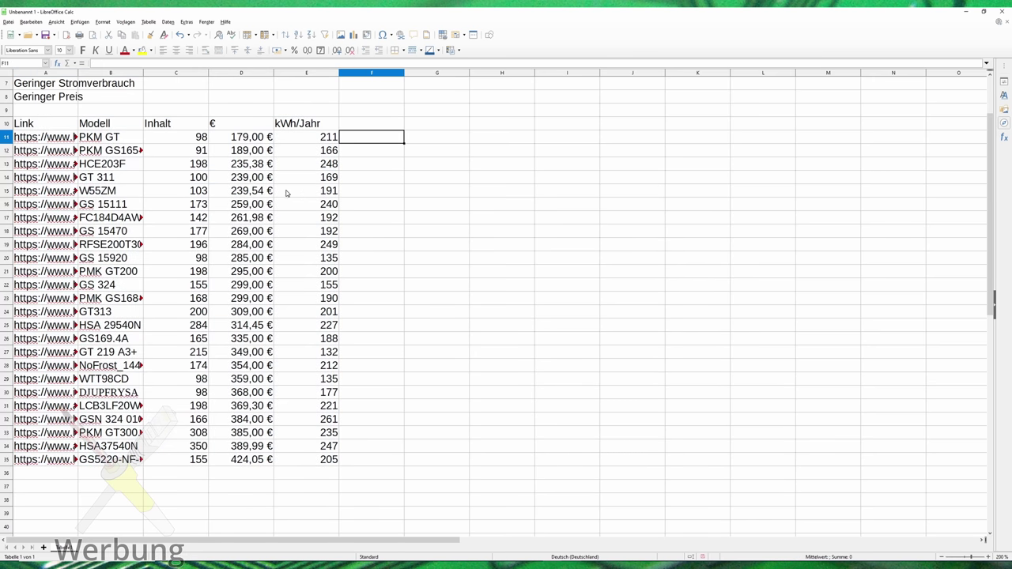
Compare the price and yearly consumption of the two cheapest freezers in rows 11 and 12.
left_click(235, 143)
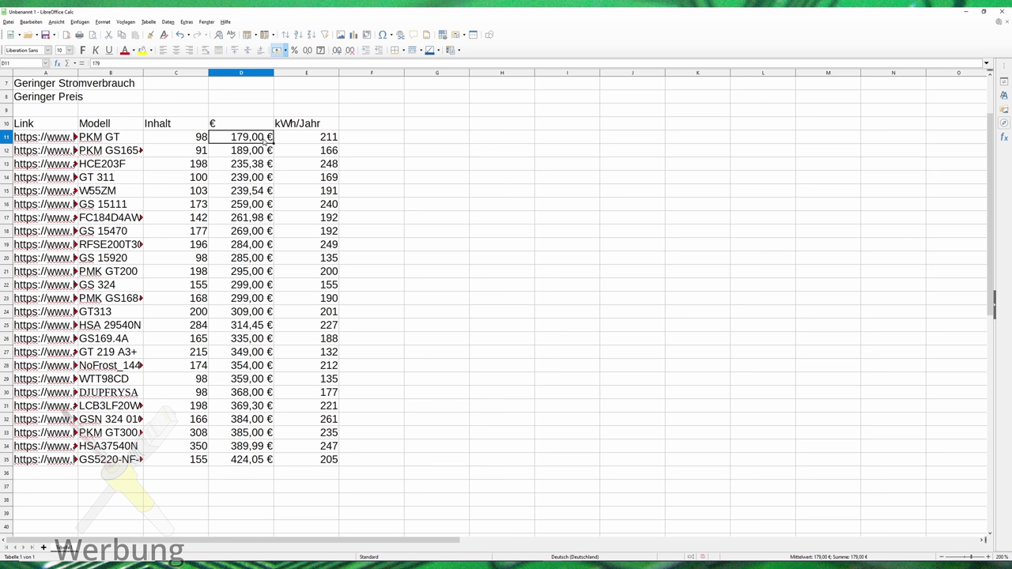
left_click(326, 139)
left_click(326, 149)
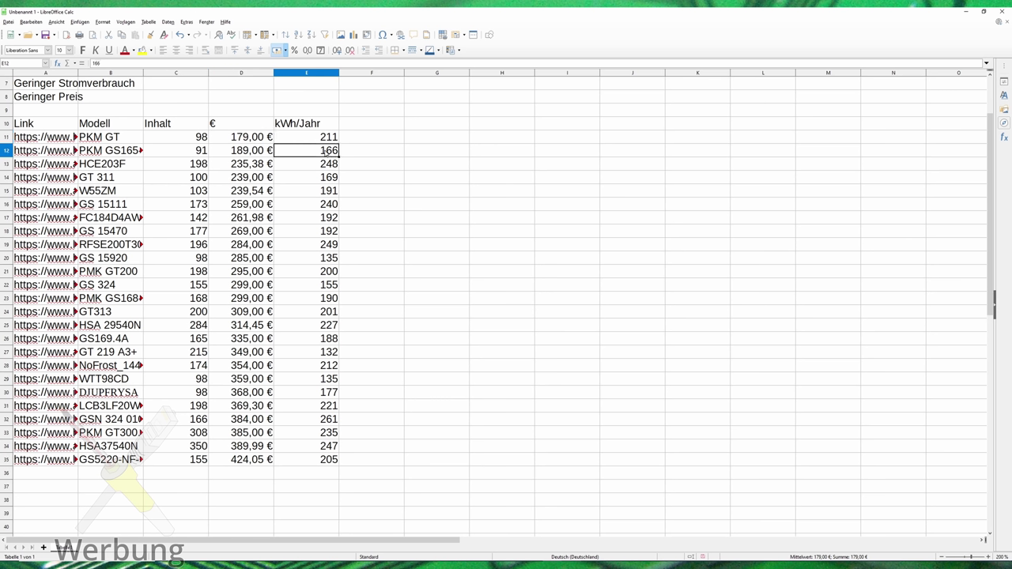
left_click(325, 141)
left_click(328, 151)
Add the column header "€/l" in F10 beside kWh/Jahr.
scroll(372, 164, "up", 1)
left_click(371, 163)
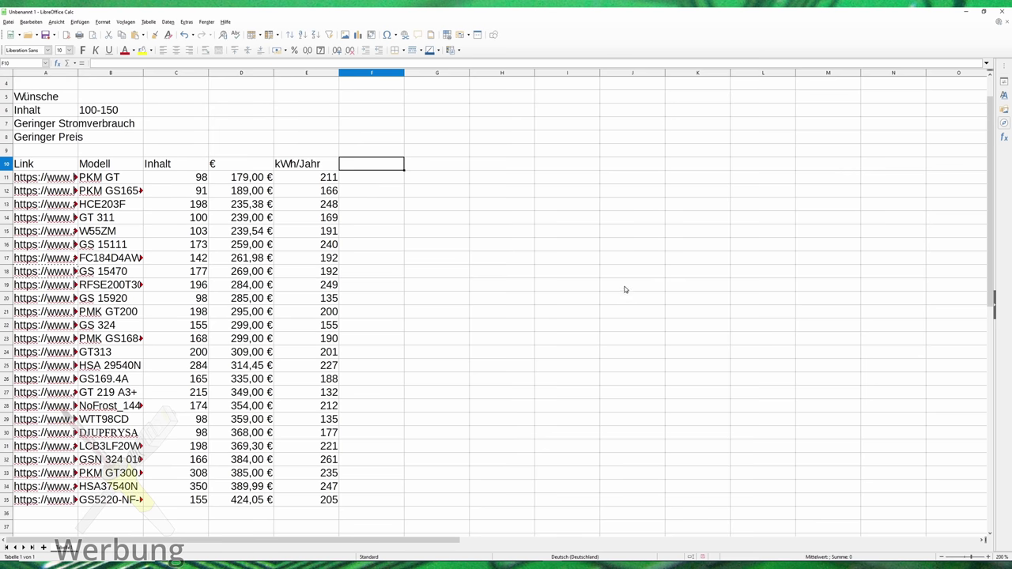
type("€/l")
key("Return")
key("Left")
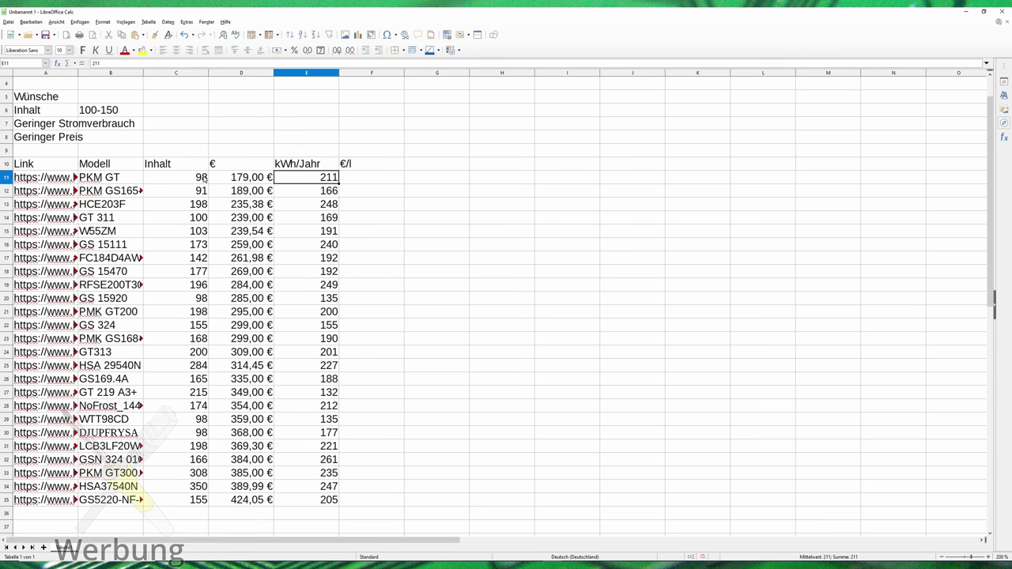
Review capacity and price in rows 11 and 12, and enter the price-per-litre formula =D11/C11 in F11.
left_click(205, 179)
left_click(220, 180)
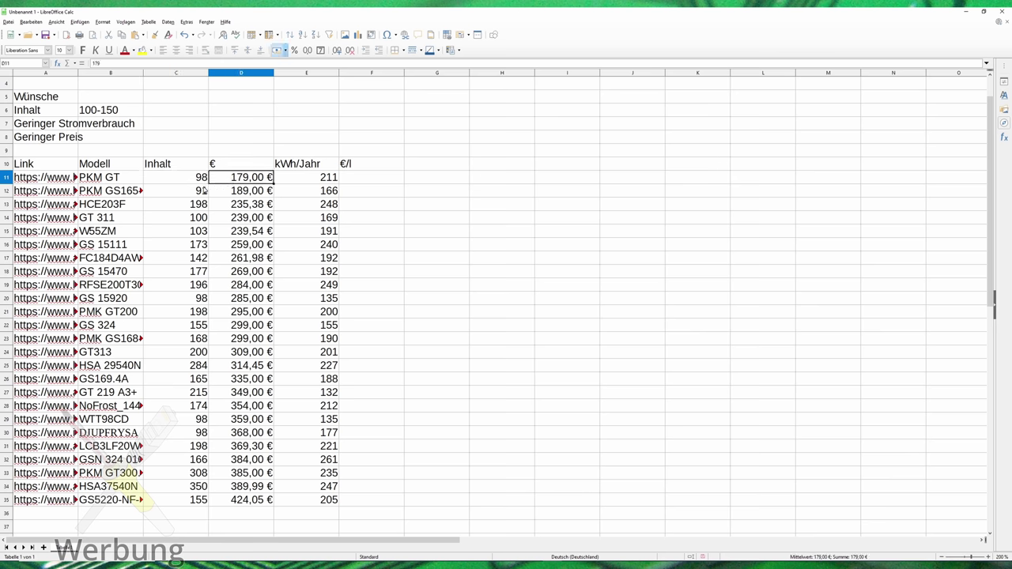
left_click(206, 194)
left_click(236, 197)
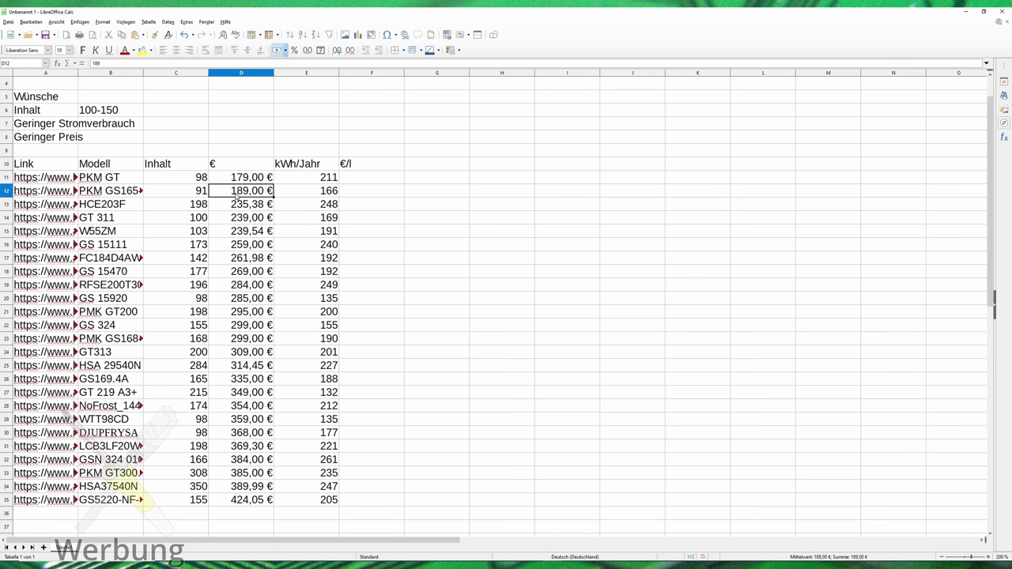
left_click_drag(190, 180, 243, 182)
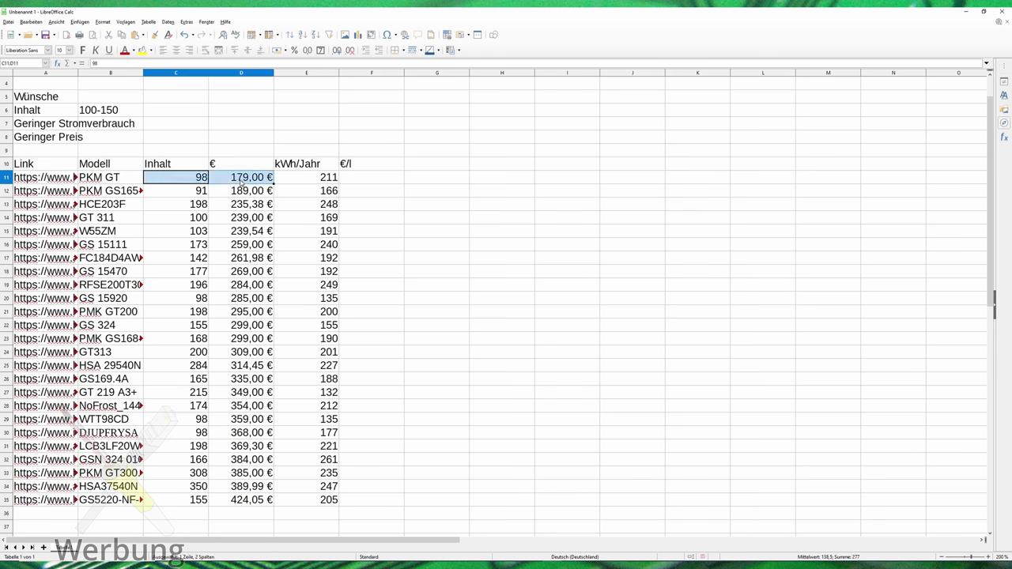
left_click(377, 182)
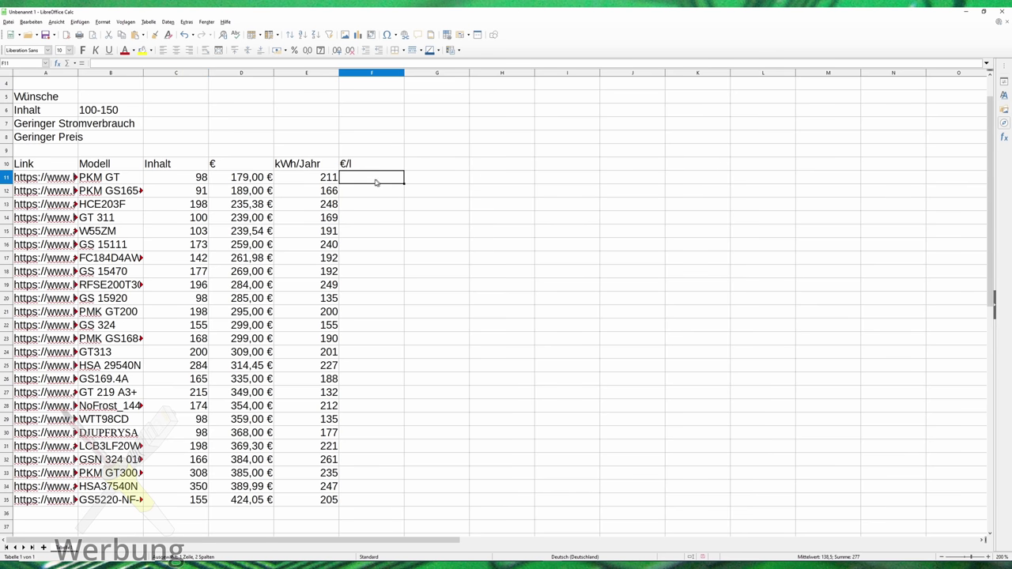
type("=")
left_click(242, 178)
type("/")
left_click(201, 179)
key("Return")
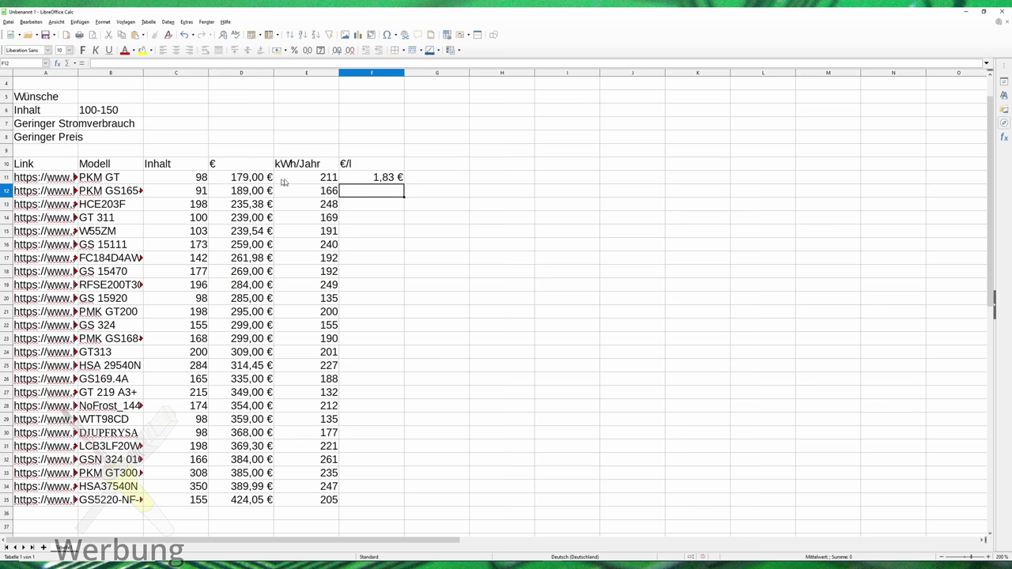
Fill the price-per-litre formula from F11 down to F35.
key("Up")
left_click_drag(403, 183, 400, 506)
left_click(459, 419)
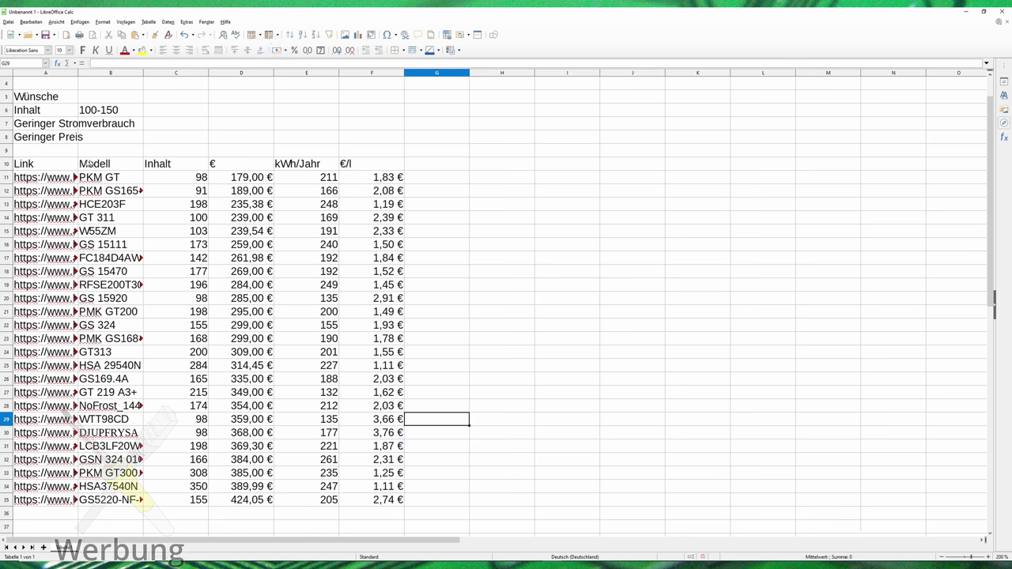
Sort the freezer table A10:F35 by €/l in ascending order.
left_click_drag(54, 166, 370, 504)
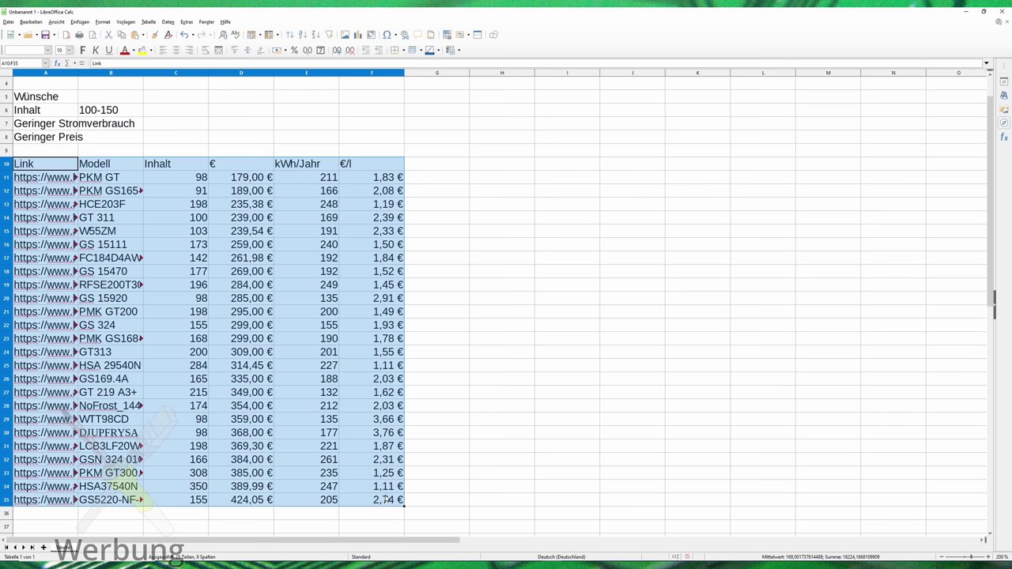
left_click(289, 34)
left_click(538, 227)
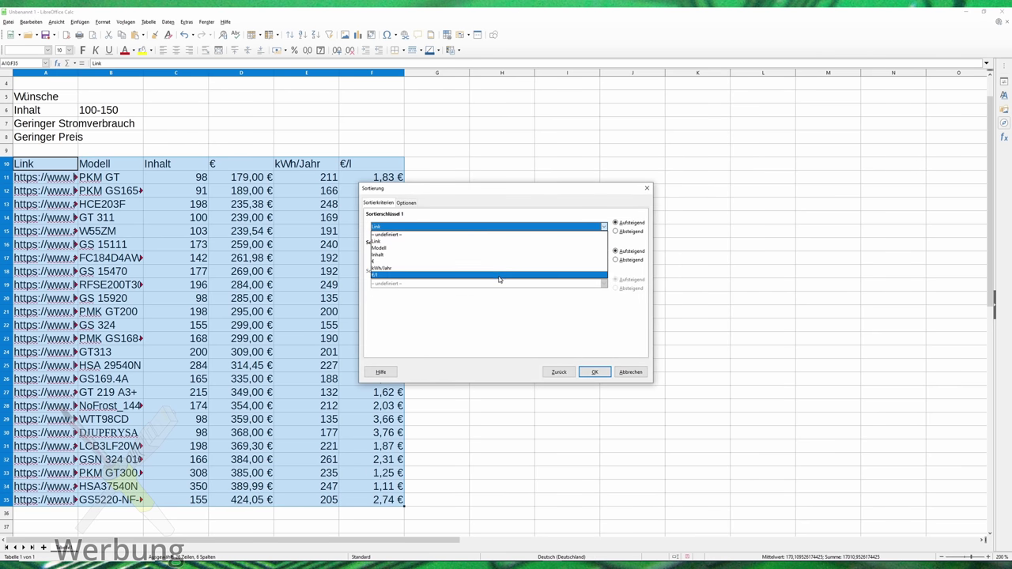
left_click(506, 274)
left_click(594, 372)
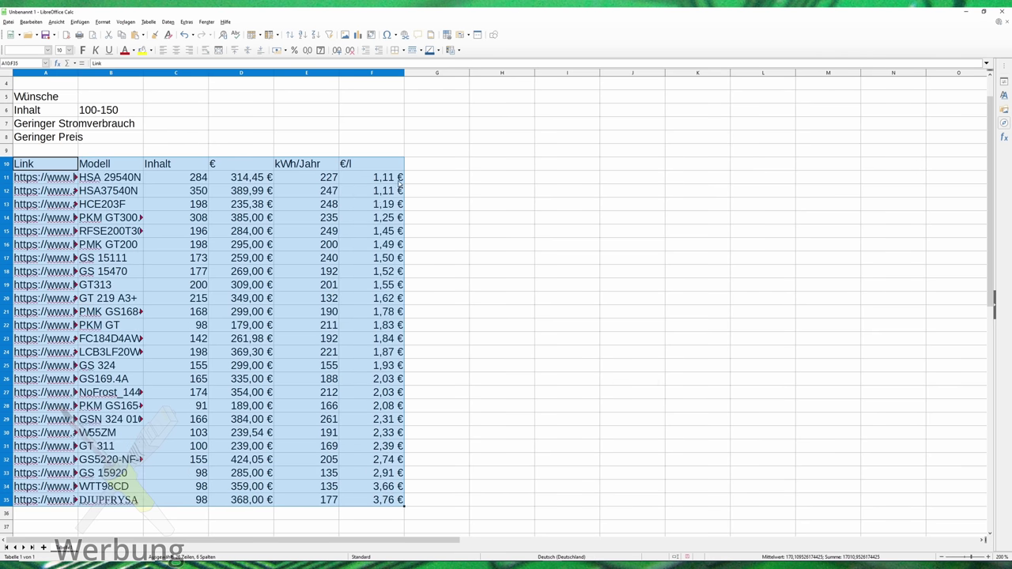
Check the price per litre, price and capacity of the HSA 29540N in row 11 against the PKM GT's price.
left_click(383, 182)
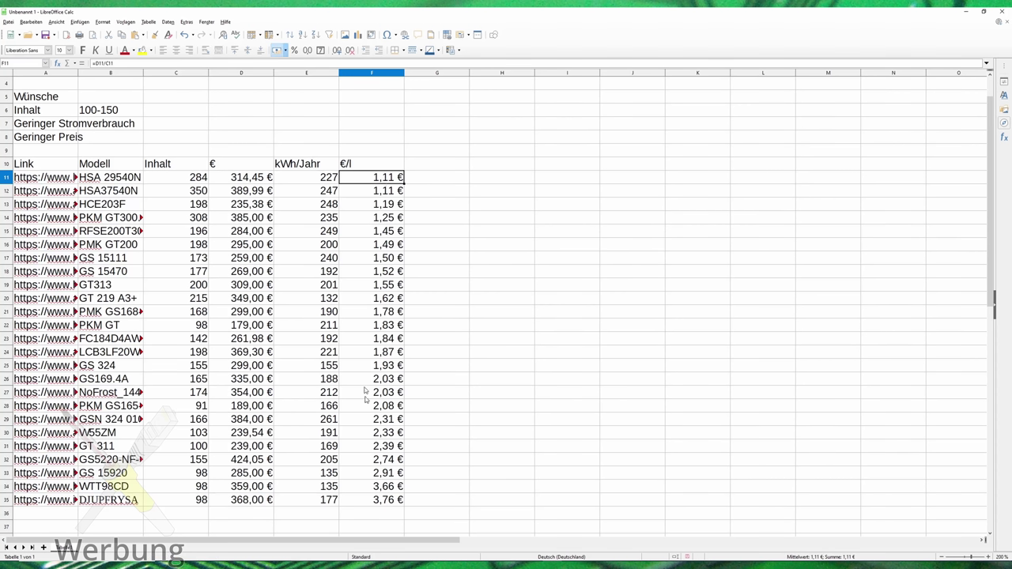
left_click(250, 325)
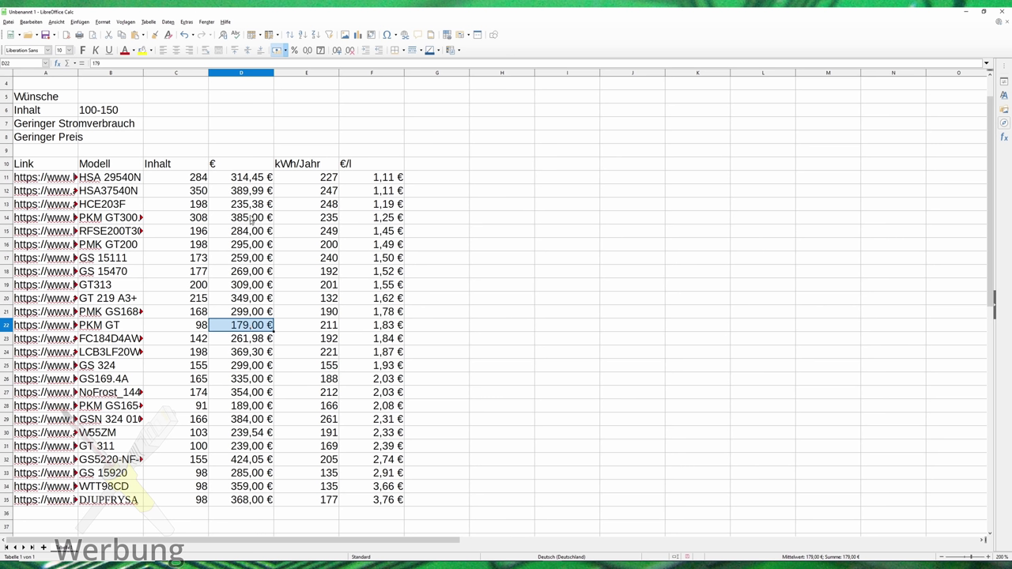
left_click_drag(249, 178, 245, 179)
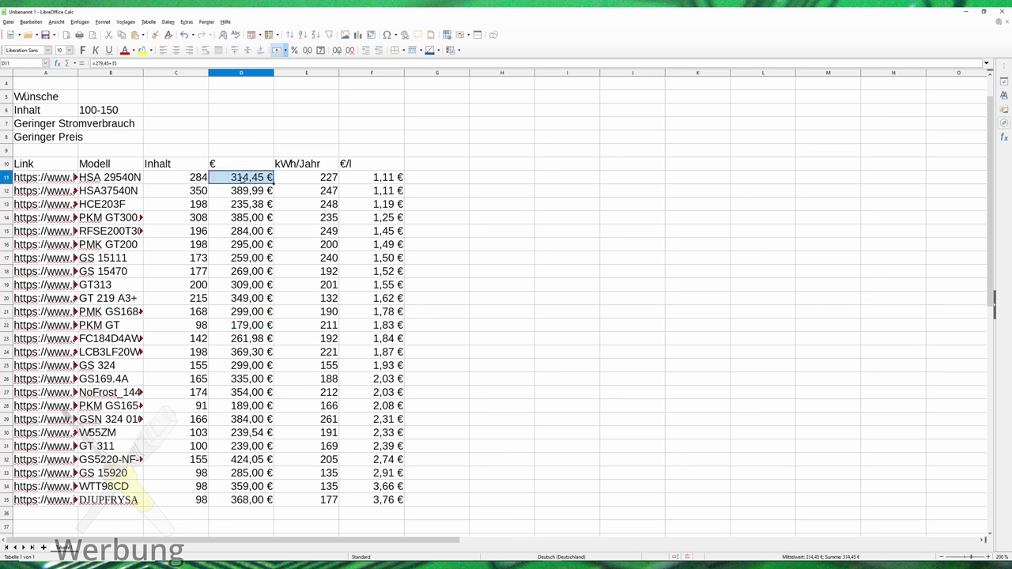
left_click(194, 181)
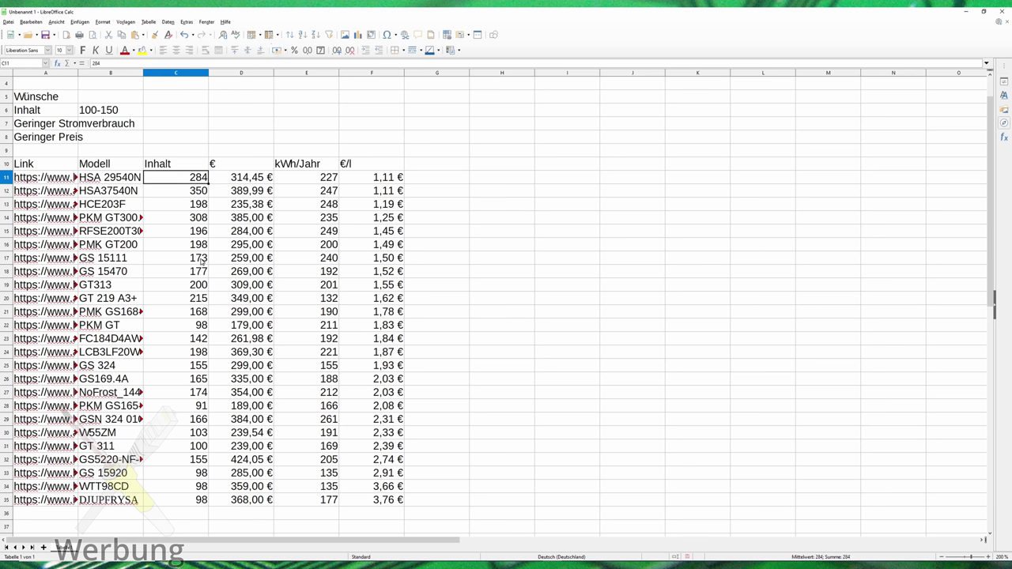
Compare capacity and price per litre of the freezers in rows 11 to 14 with those in rows 33 to 35.
left_click_drag(194, 179, 196, 223)
left_click_drag(389, 178, 389, 219)
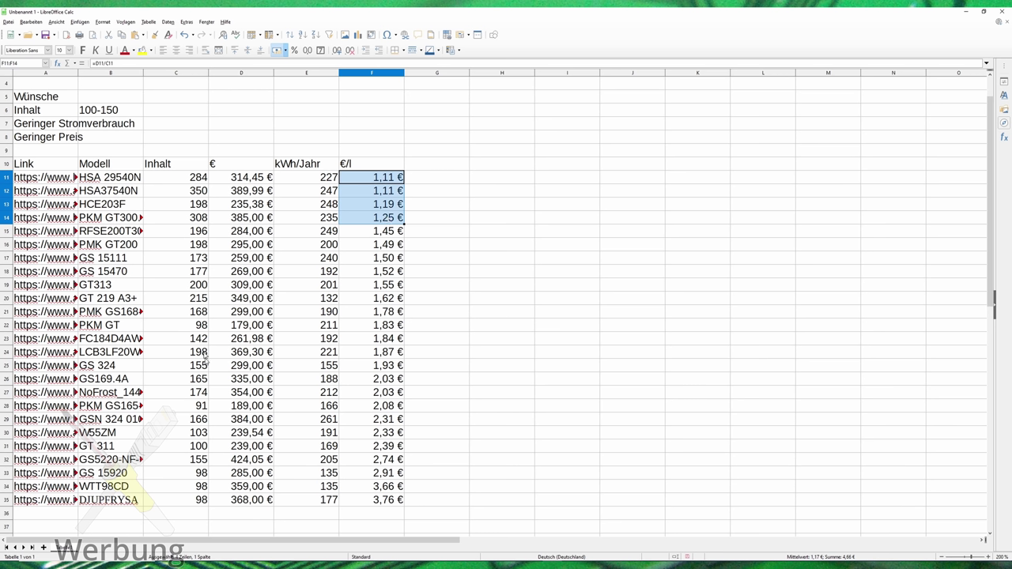
left_click_drag(198, 505, 200, 477)
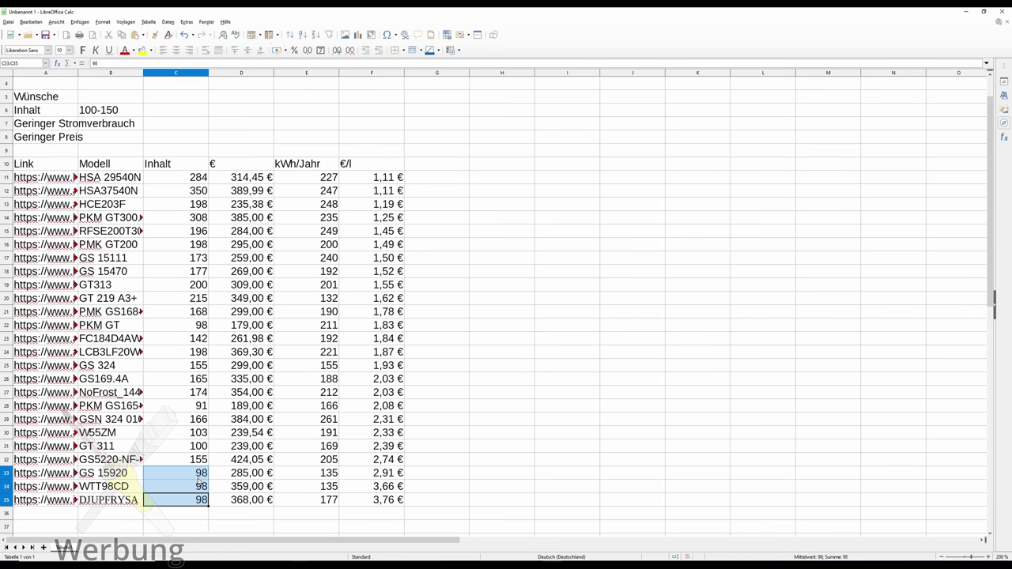
left_click(376, 500)
mouse_move(377, 500)
left_mouse_down()
mouse_move(353, 474)
mouse_move(75, 472)
mouse_move(316, 486)
mouse_move(362, 501)
left_mouse_up()
left_click(167, 474)
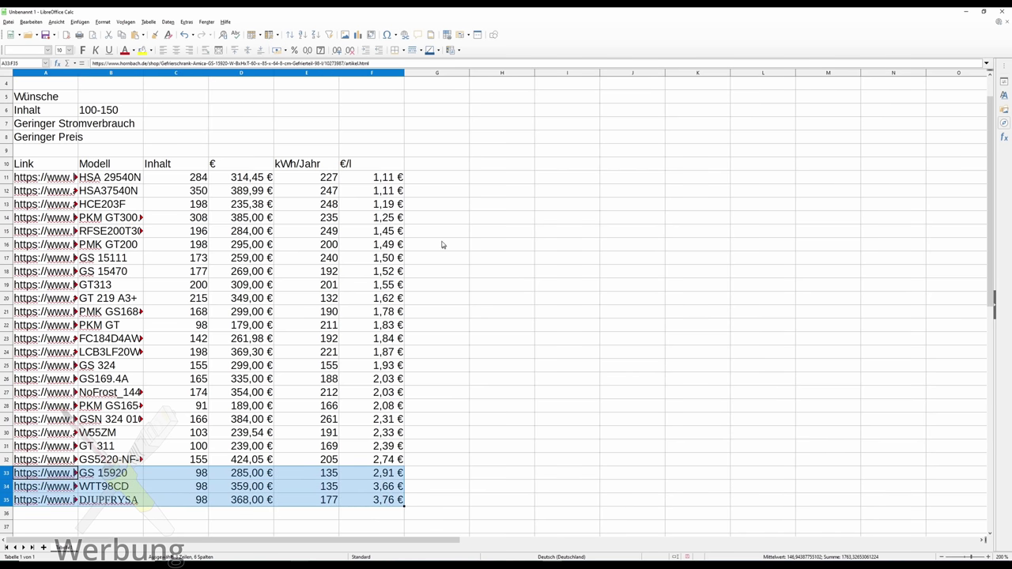
Enter the header kWh/Jahr/l in G10 and the consumption-per-litre formula =E11/C11 in G11.
left_click(442, 163)
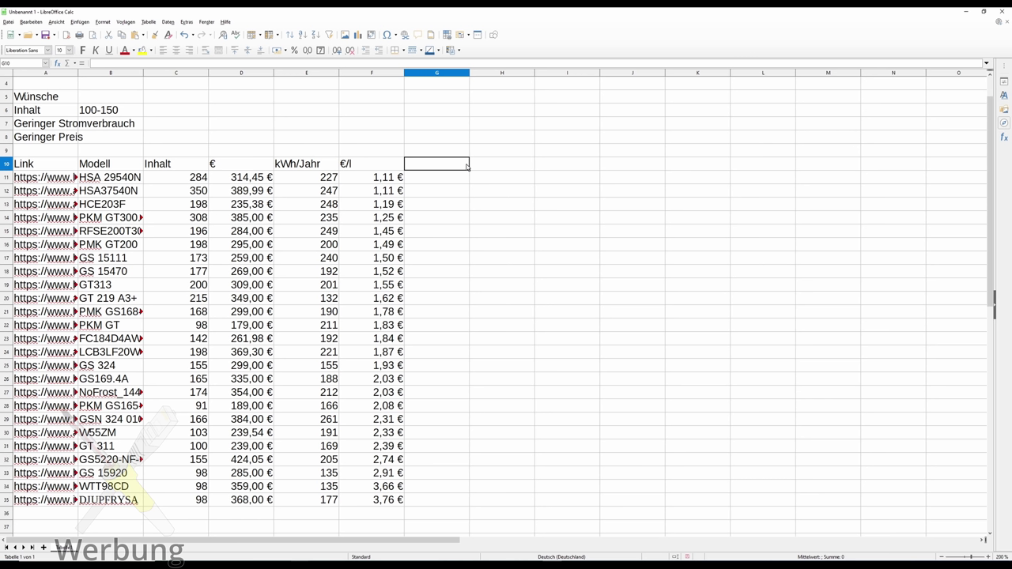
type("kWh/Jahr/Ll")
key("Return")
type("=")
key("Left")
key("Left")
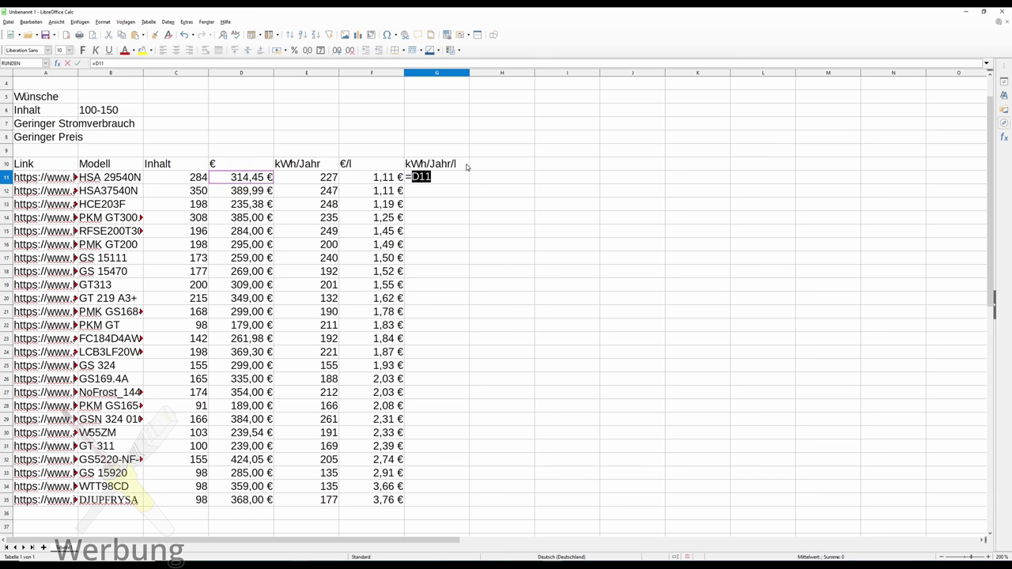
type("/")
key("Left")
key("Left")
key("Left")
key("Left")
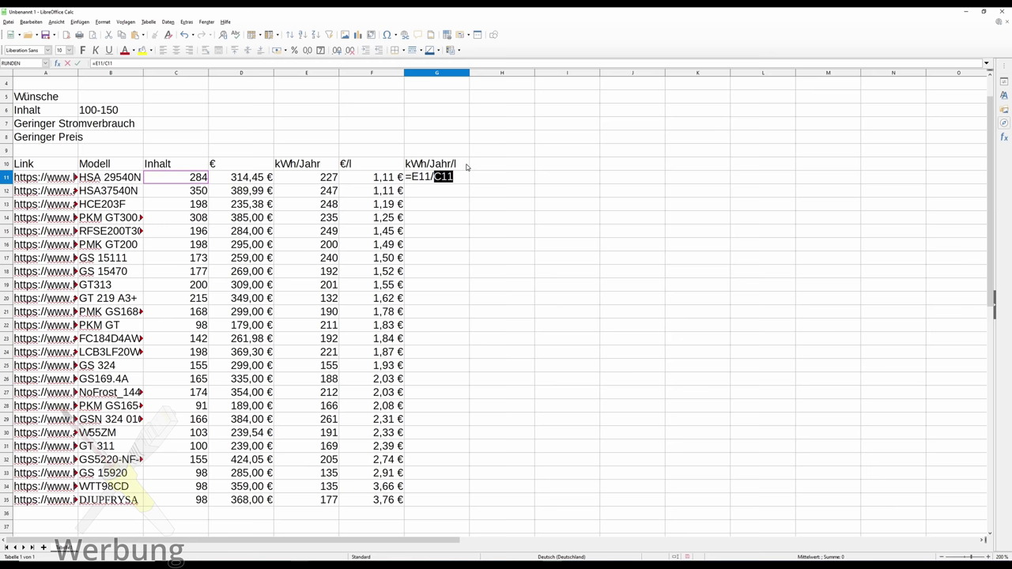
key("Return")
Fill the consumption-per-litre formula from G11 down to G35 and sort the freezer table by kWh/Jahr/l in ascending order.
left_click(467, 176)
left_click_drag(469, 184, 460, 506)
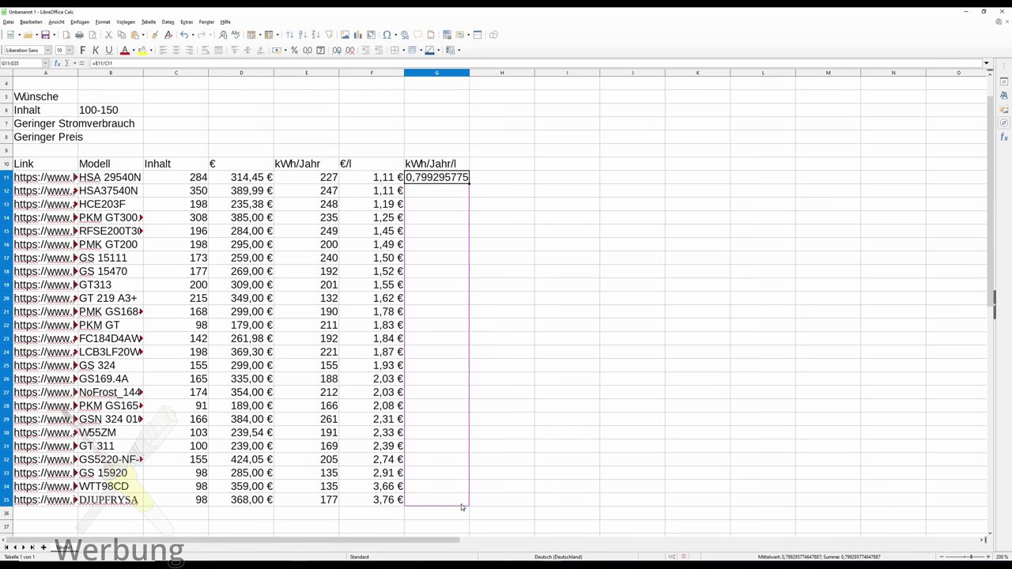
left_click(412, 220)
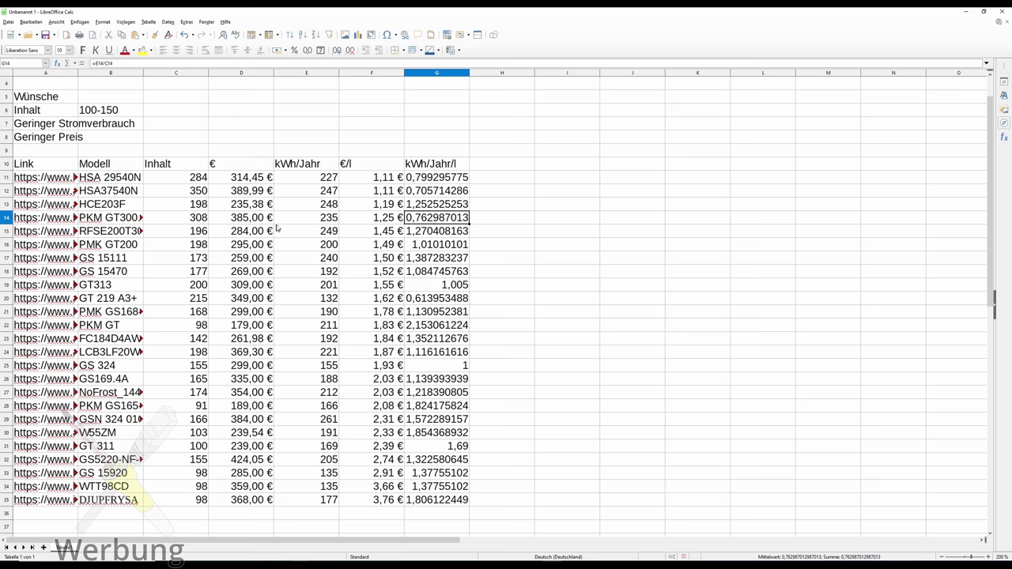
left_click(441, 179)
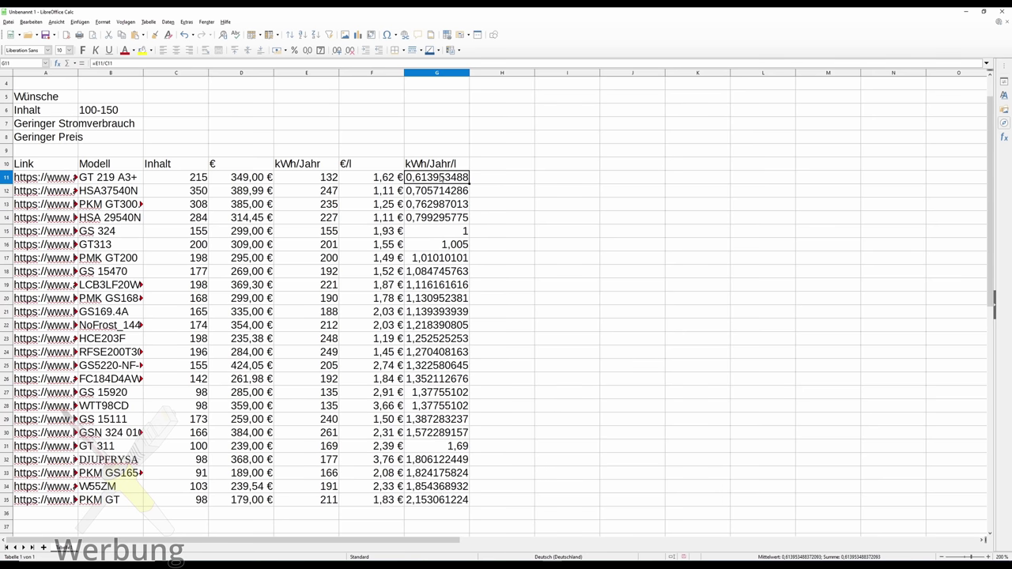
Clear the kWh/Jahr/l column in G10:G35 and enter the header €/Jahr in G10.
left_click_drag(441, 161, 440, 500)
key("Delete")
left_click(439, 158)
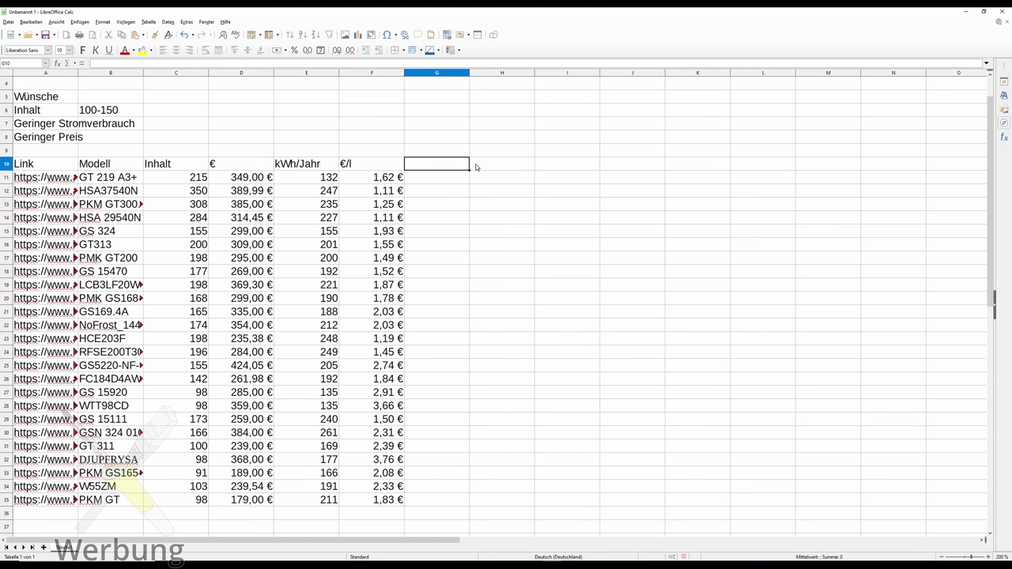
type("/Jahr")
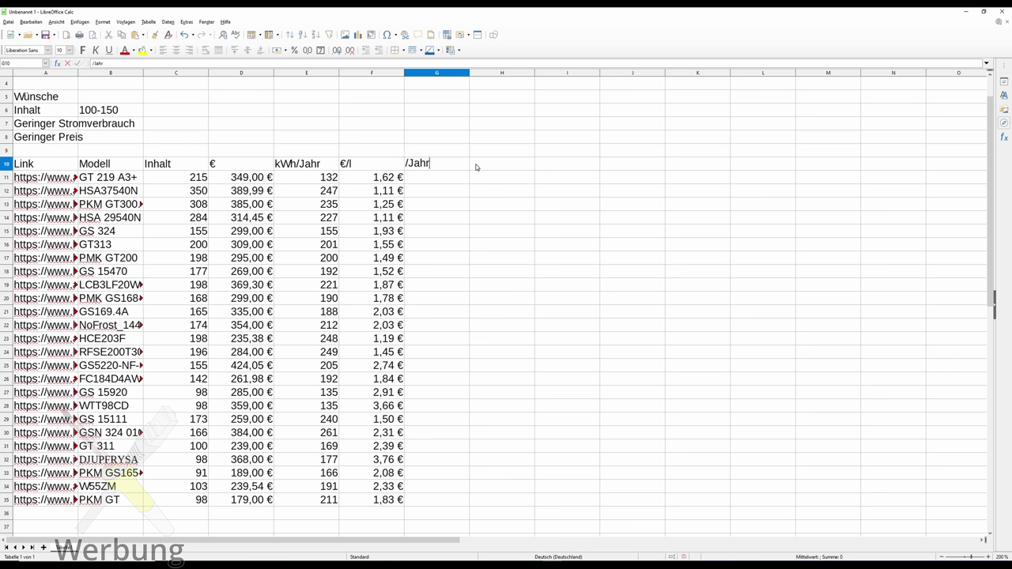
key("Home")
type("€")
key("Return")
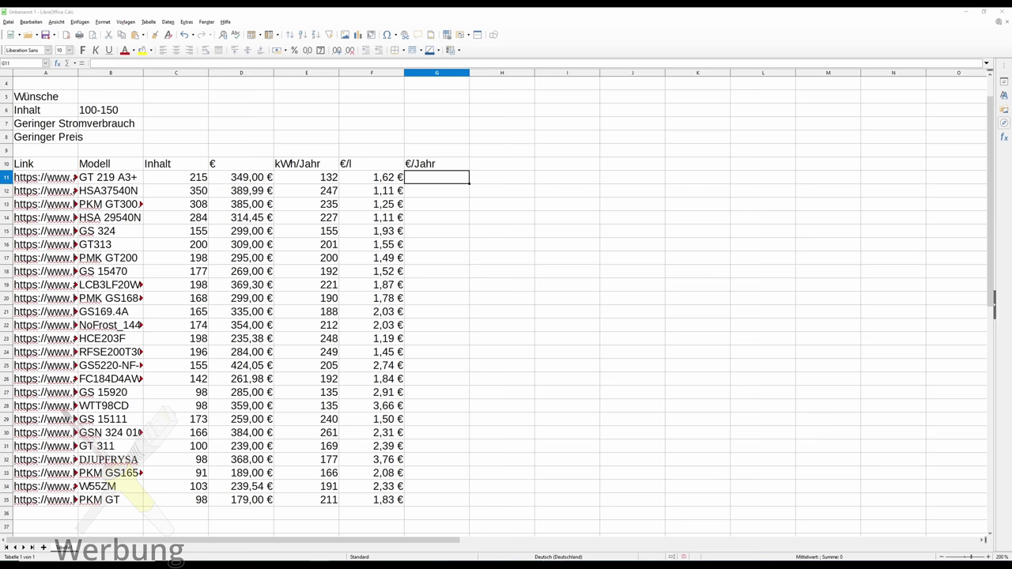
Enter the electricity price 0,3 in G8 and format the cell as currency.
left_click(395, 166)
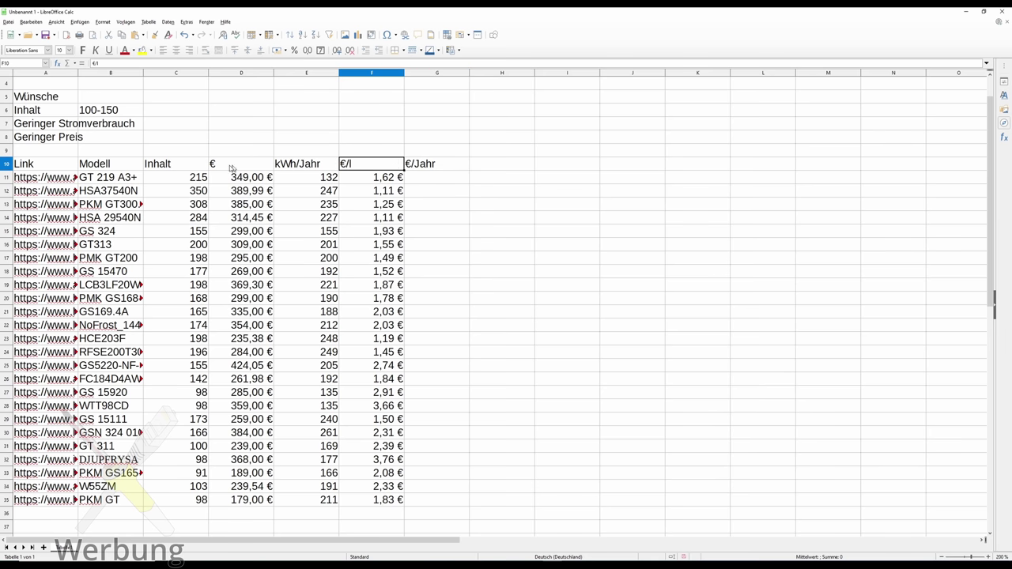
left_click(163, 178)
left_click(307, 182)
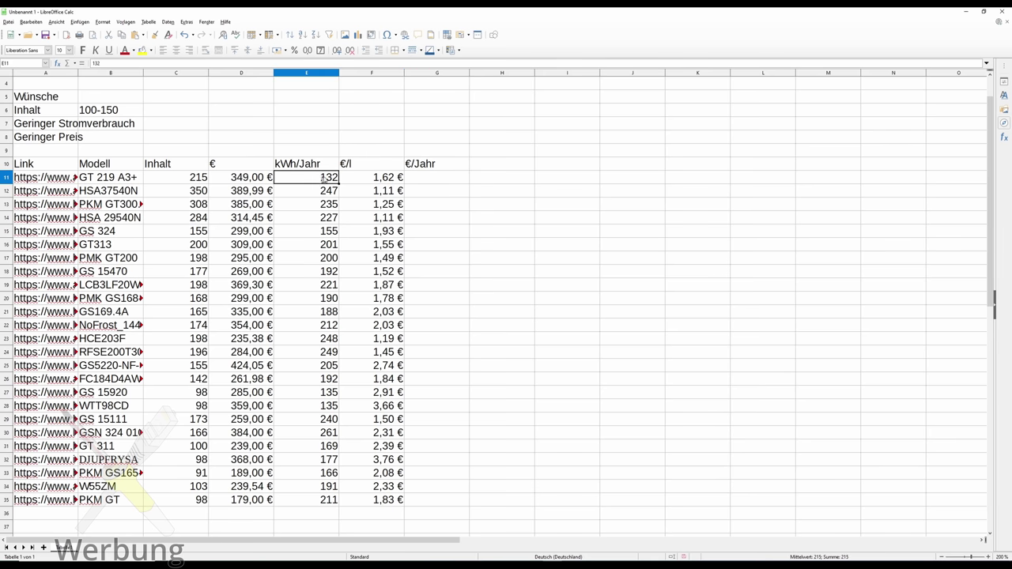
left_click(451, 141)
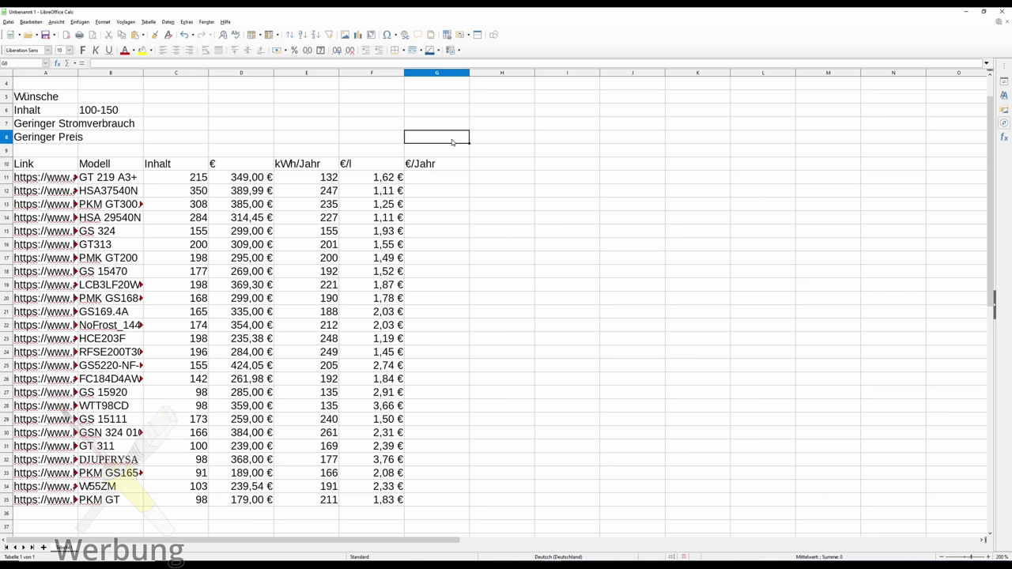
type("0,03")
key("BackSpace")
key("BackSpace")
type("3")
key("Return")
left_click(408, 135)
left_click(275, 50)
Enter the yearly cost formula =E11*$G$8 in G11 and fill it down to G35.
left_click(440, 177)
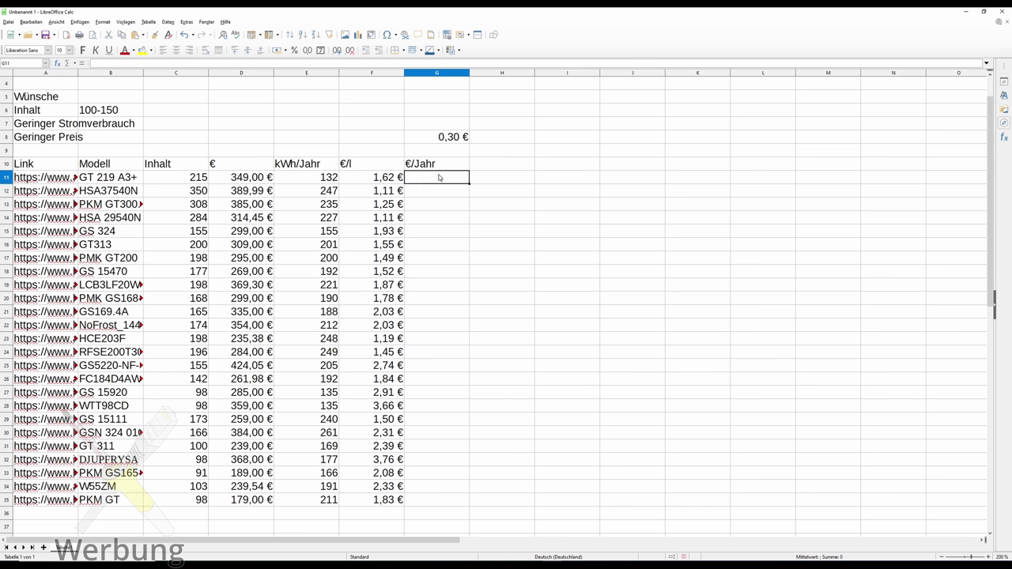
type("=")
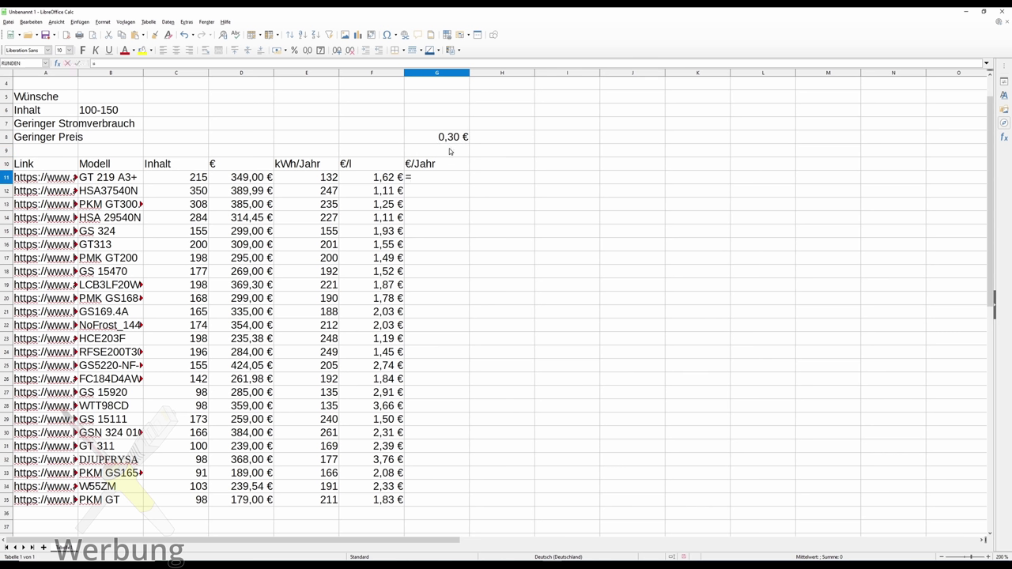
left_click(316, 179)
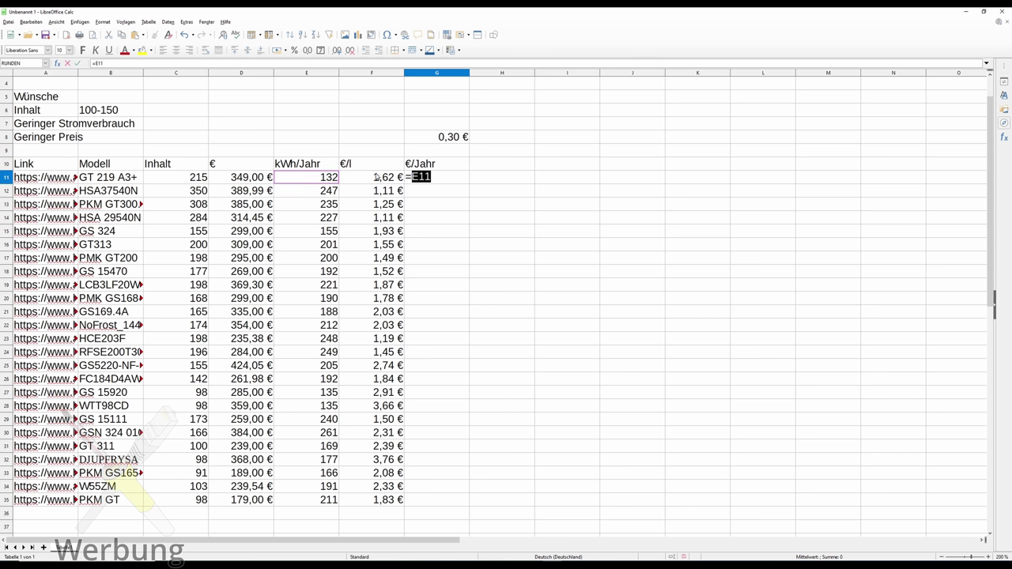
type("*")
left_click(463, 140)
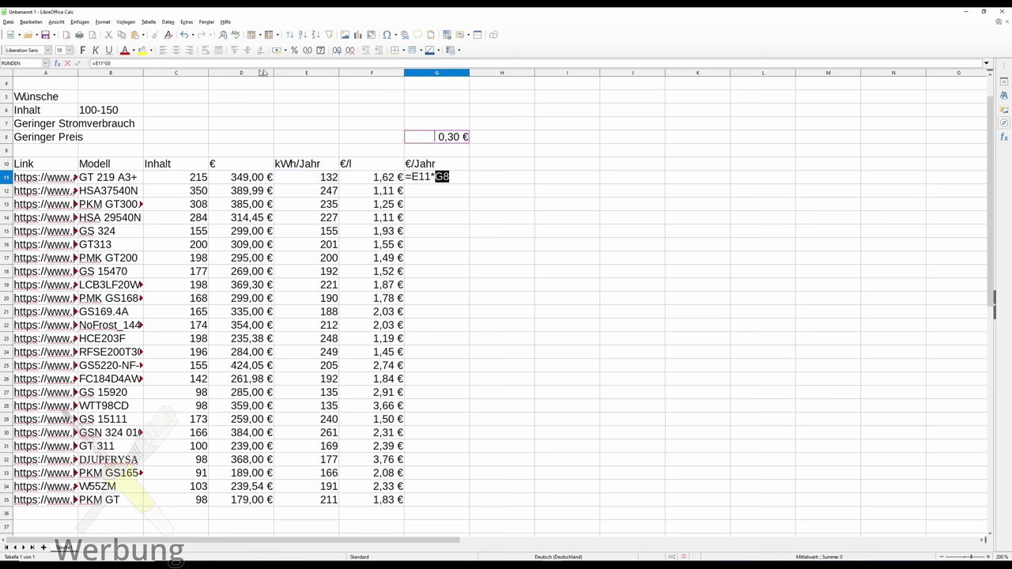
left_click(106, 63)
key("Return")
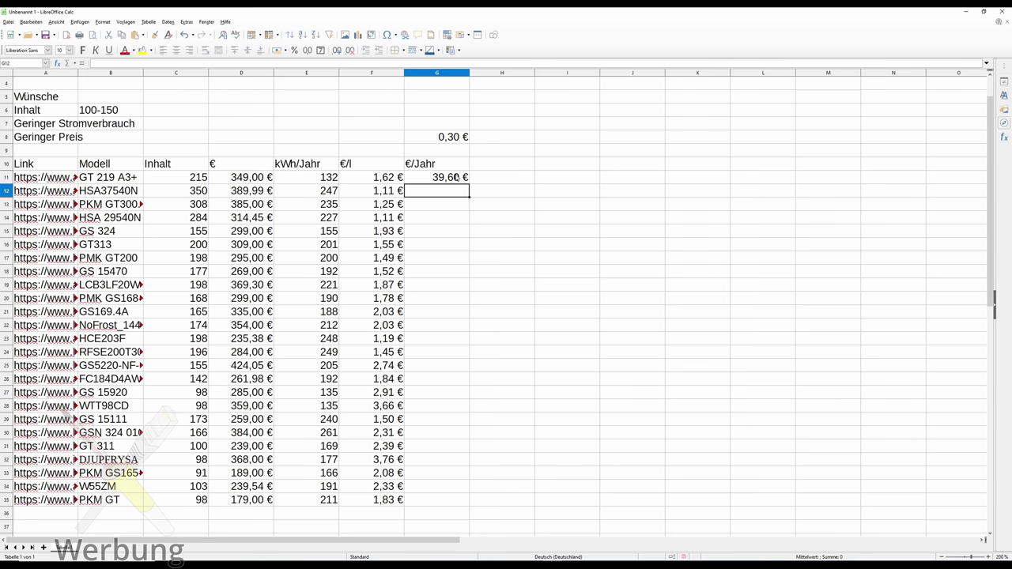
left_click(463, 182)
left_click_drag(469, 183, 465, 503)
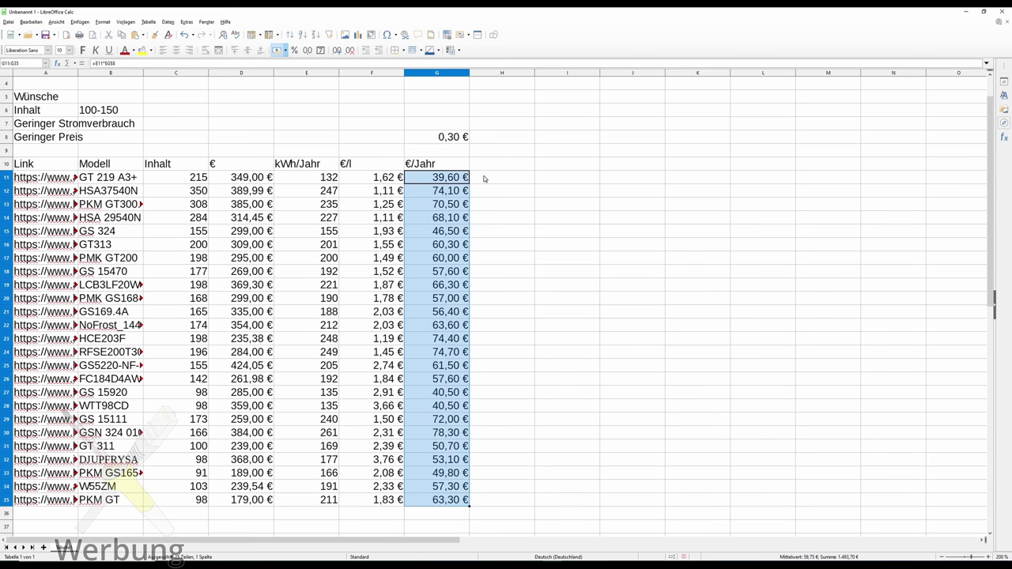
Enter the header €/Jahr/L in H10 and the formula =G11/C11 in H11.
left_click(487, 169)
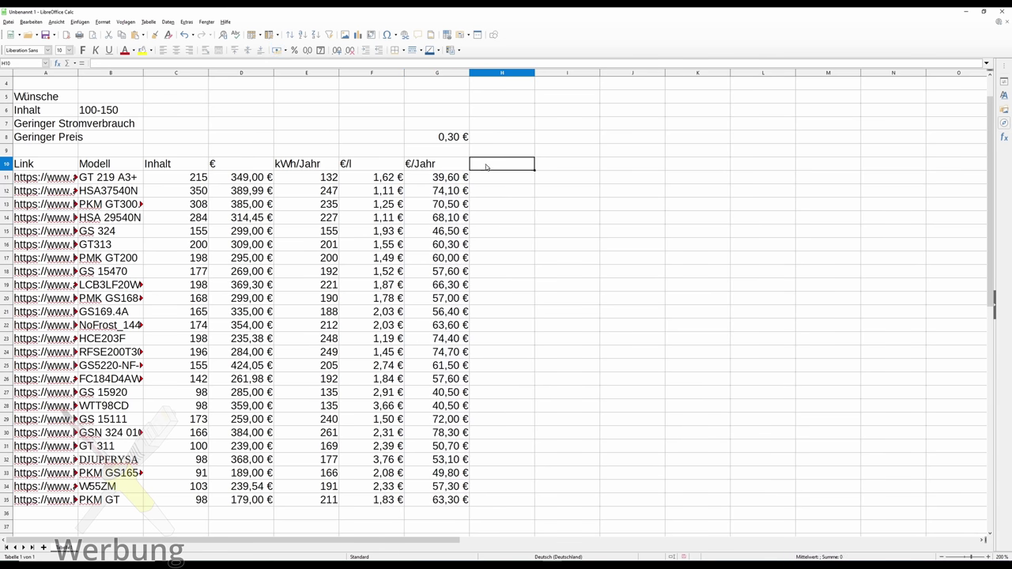
type("€/Jahr/L")
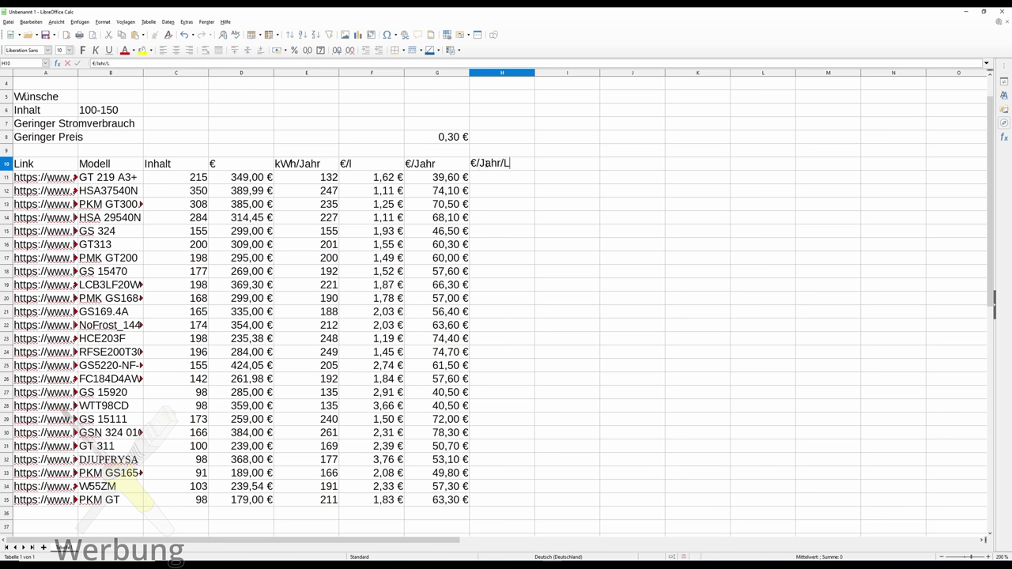
key("Return")
type("=")
key("Left")
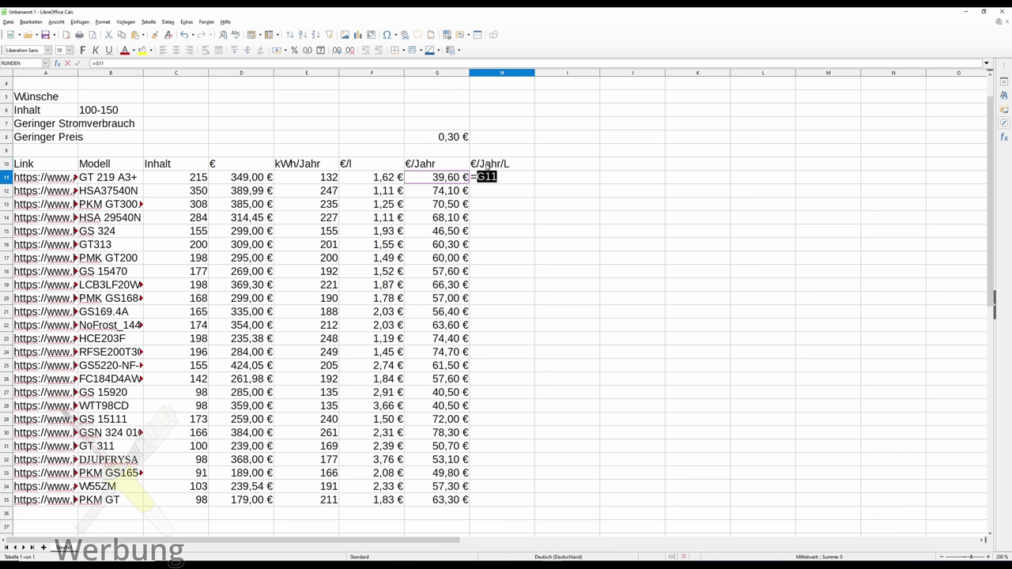
type("/")
key("Left")
key("Left")
key("Left")
key("Left")
key("Left")
key("Return")
Fill the yearly cost-per-litre formula from H11 down to H35.
left_click(528, 178)
left_click_drag(533, 184, 524, 509)
left_click(568, 398)
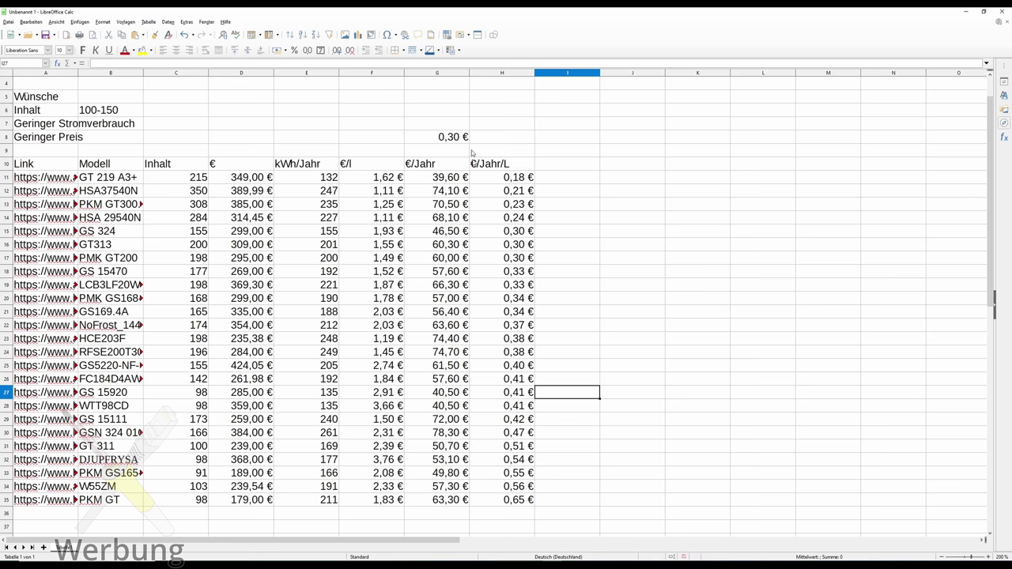
Compare the yearly cost of the GT 219 A3+ with the HSA37540N's yearly cost, cost per litre and capacity.
left_click(453, 179)
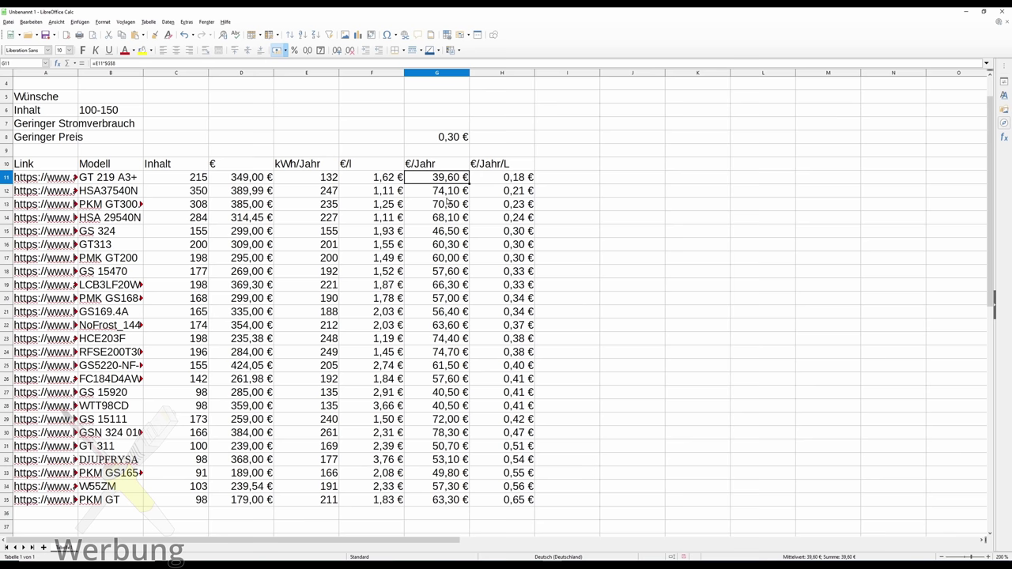
left_click(449, 191)
left_click_drag(450, 192, 503, 193)
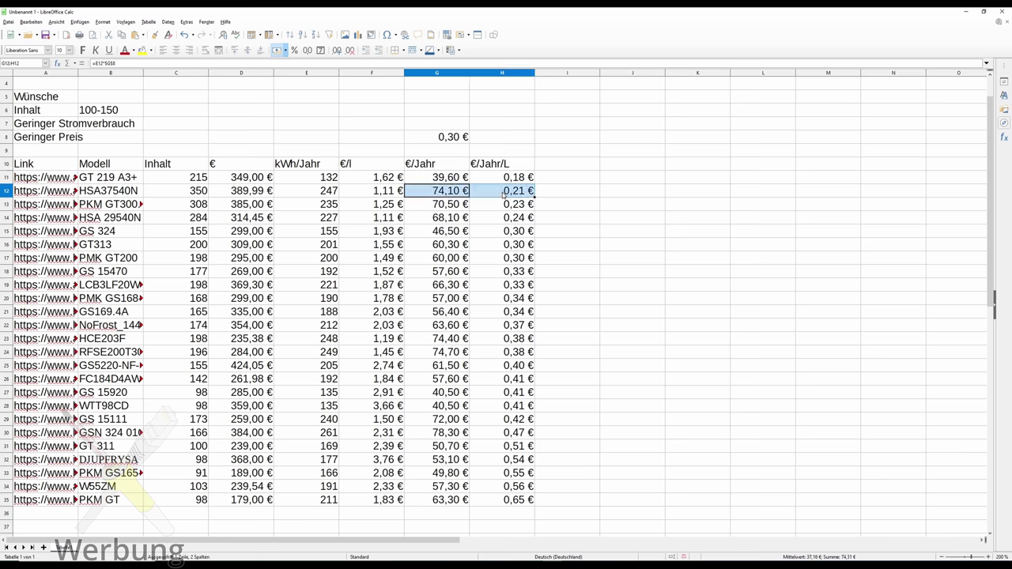
left_click(481, 192)
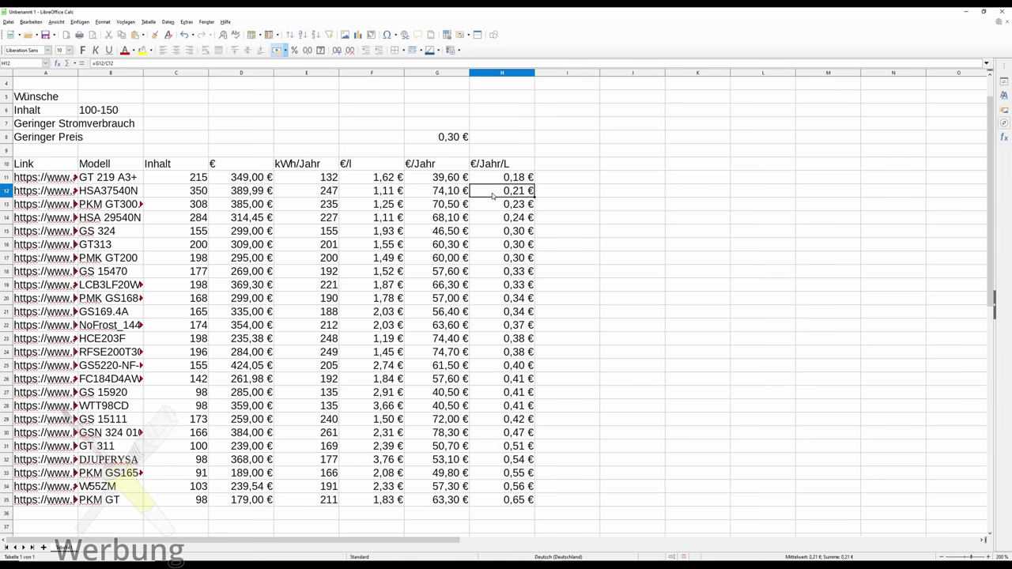
left_click(186, 194)
left_click(448, 193)
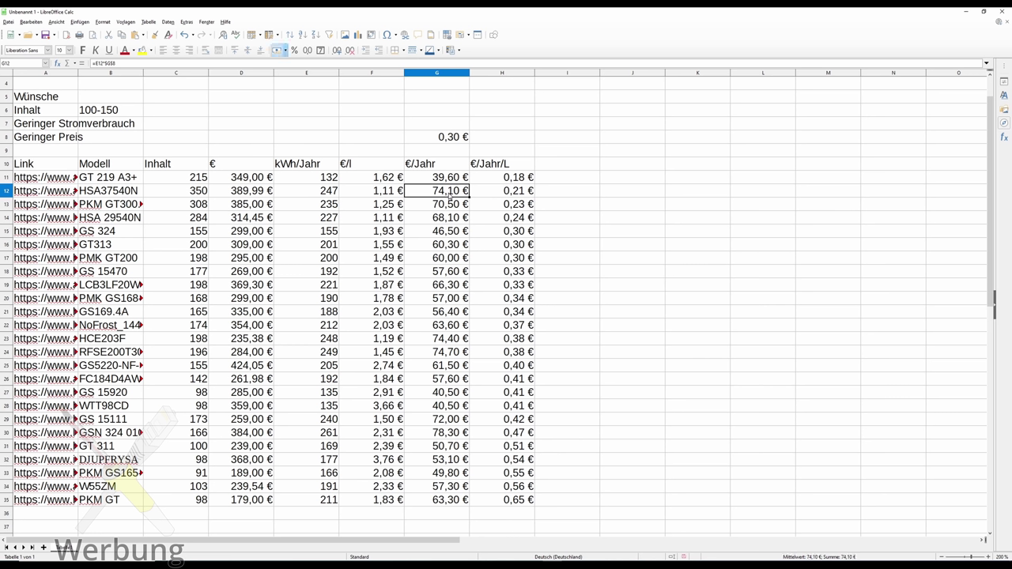
Check the yearly cost and yearly cost per litre of the WTT98CD in row 28.
left_click(443, 407)
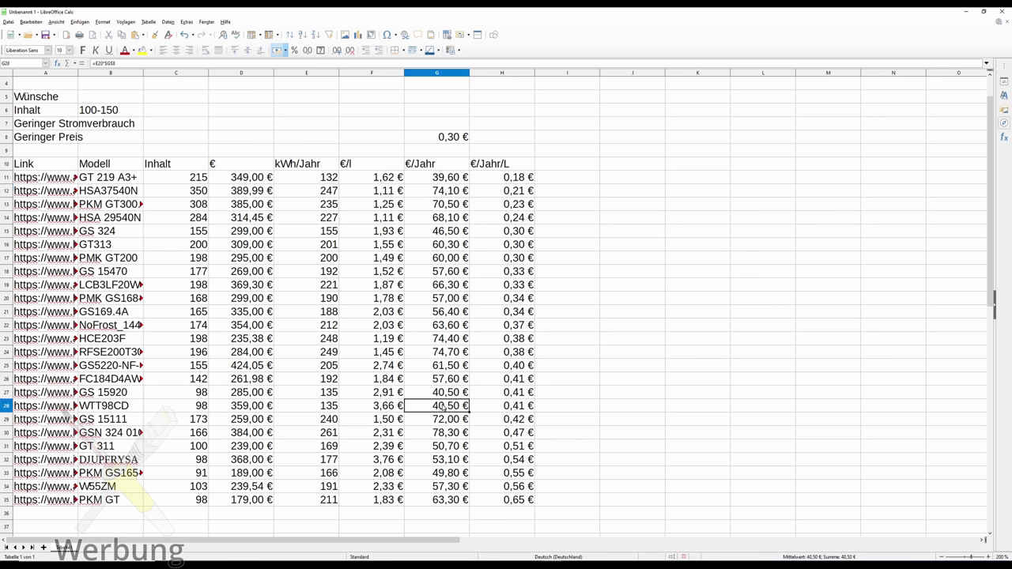
left_click(489, 408)
left_click(465, 408)
key("Right")
key("Left")
key("Right")
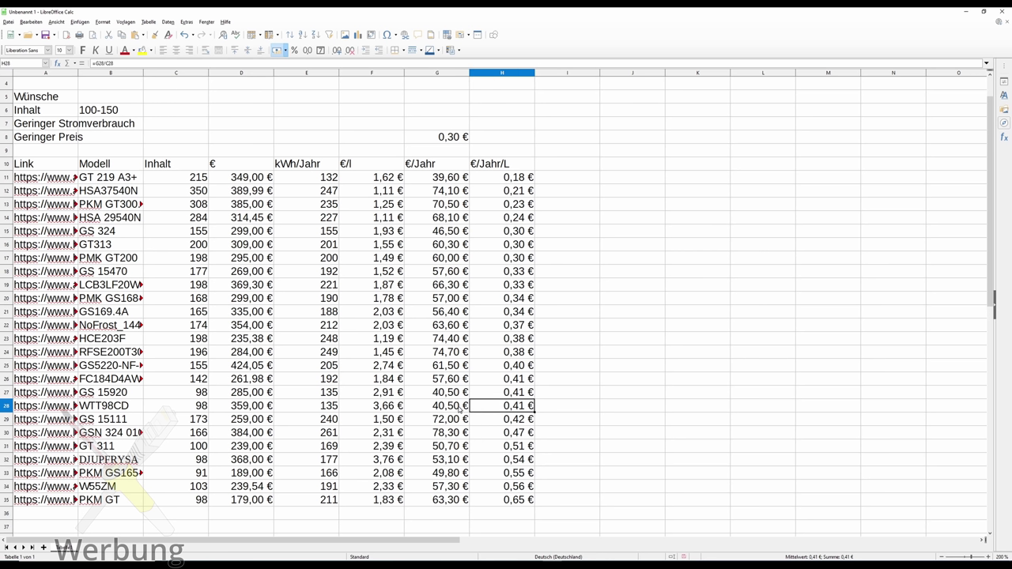
left_click(460, 408)
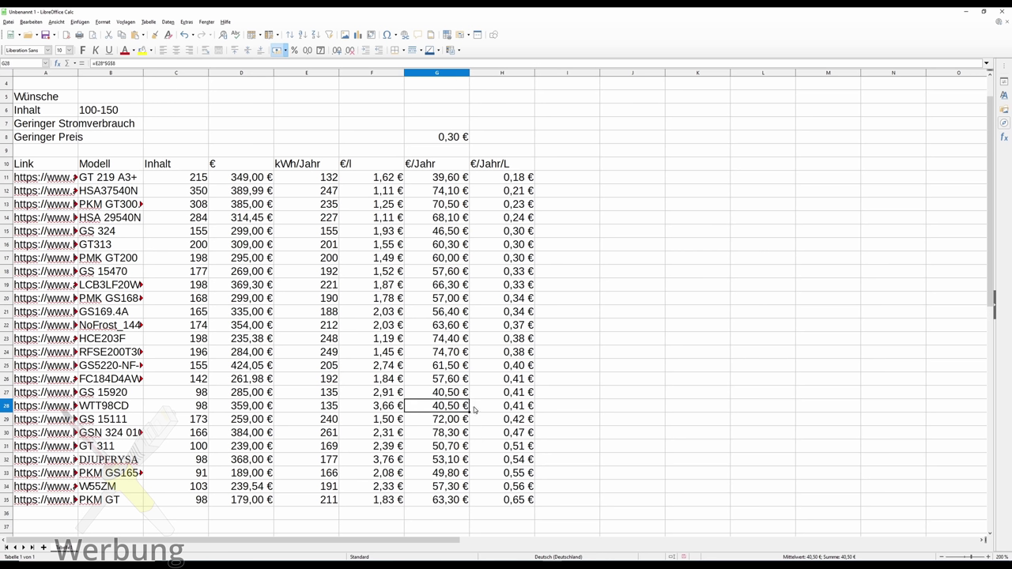
left_click(479, 410)
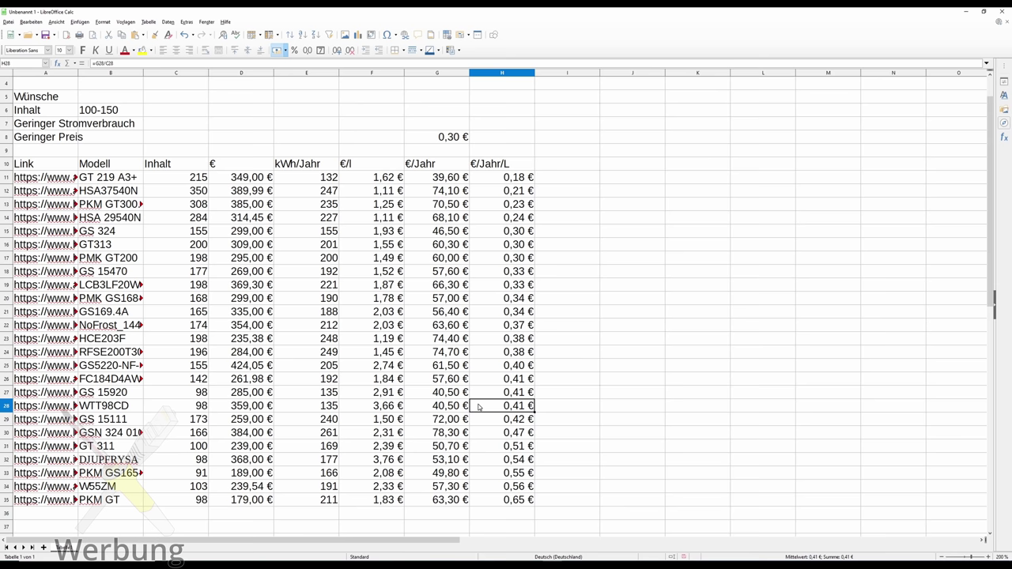
Enter the header 10 Jahren in I10 and the ten-year cost formula =G11*10+D11 in I11.
left_click(559, 166)
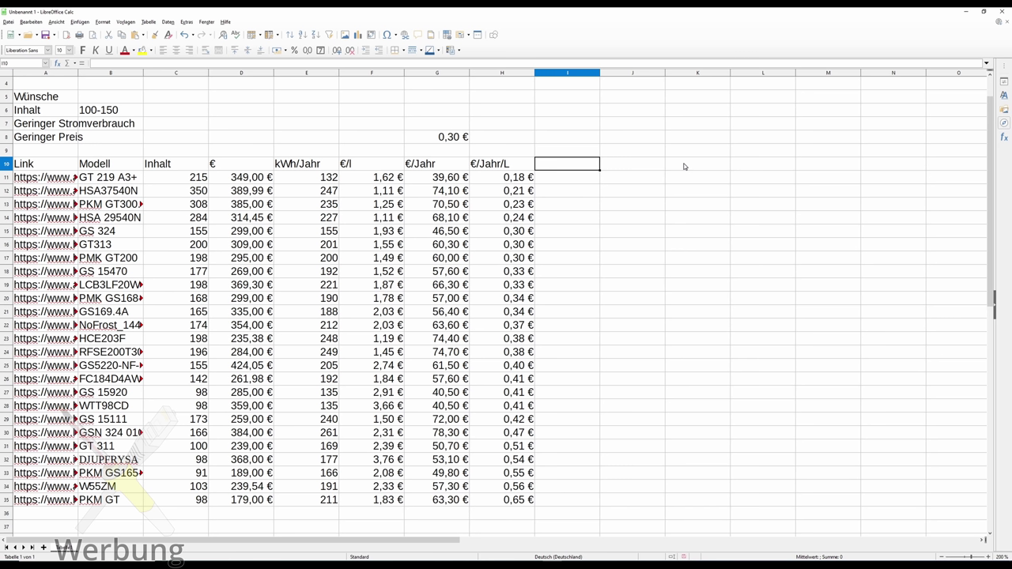
type("10 Jahre")
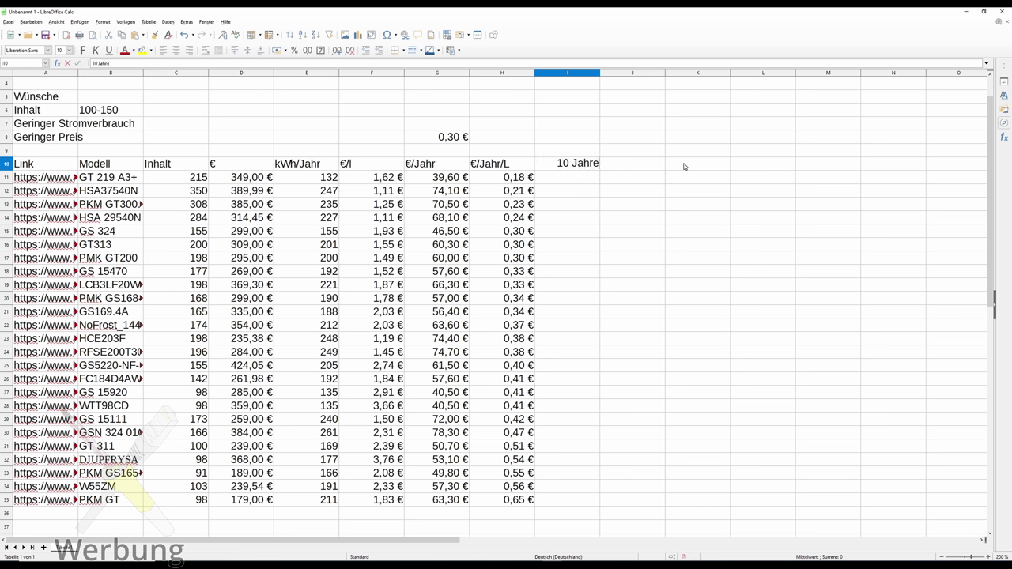
type("n")
key("Return")
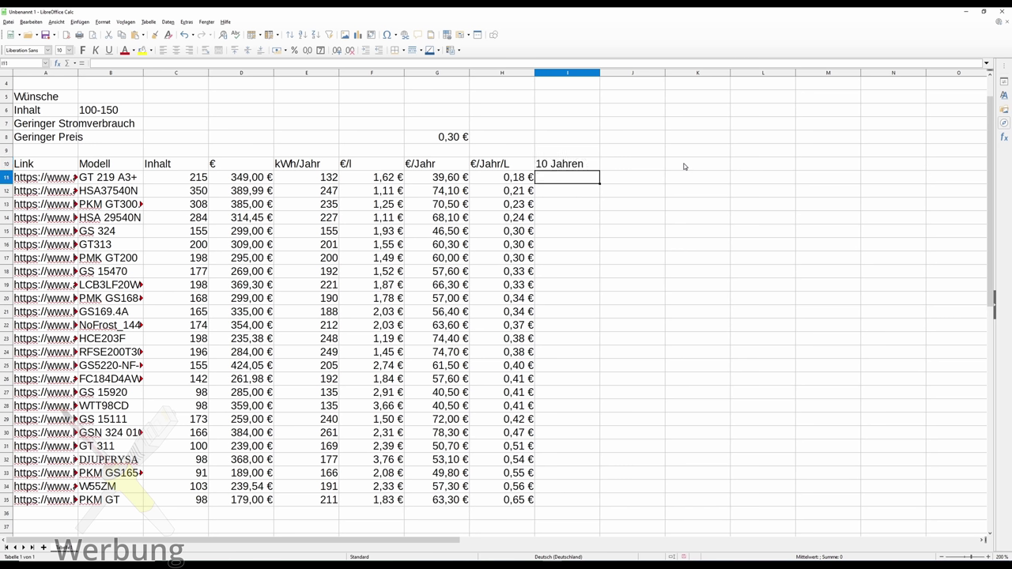
type("=")
key("Left")
key("Left")
type("*10+")
left_click(255, 181)
key("Return")
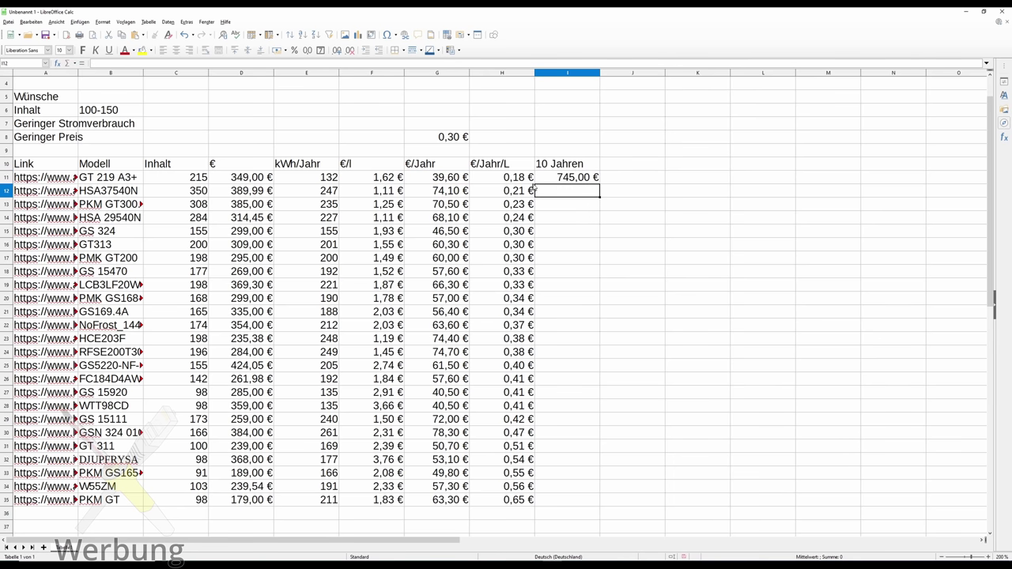
Fill the ten-year cost formula from I11 down to I35.
left_click(577, 182)
left_click_drag(599, 183, 594, 506)
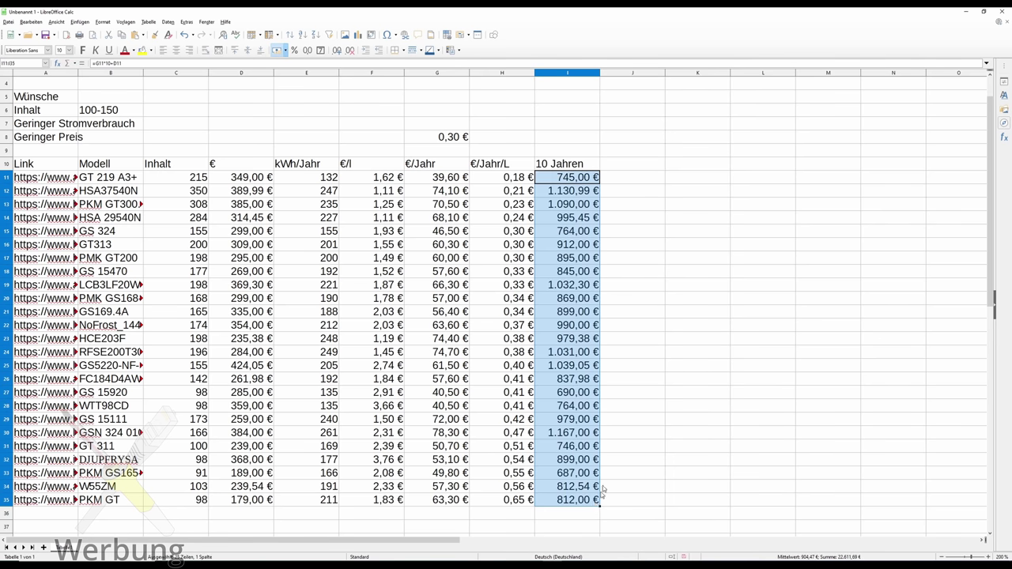
left_click(642, 354)
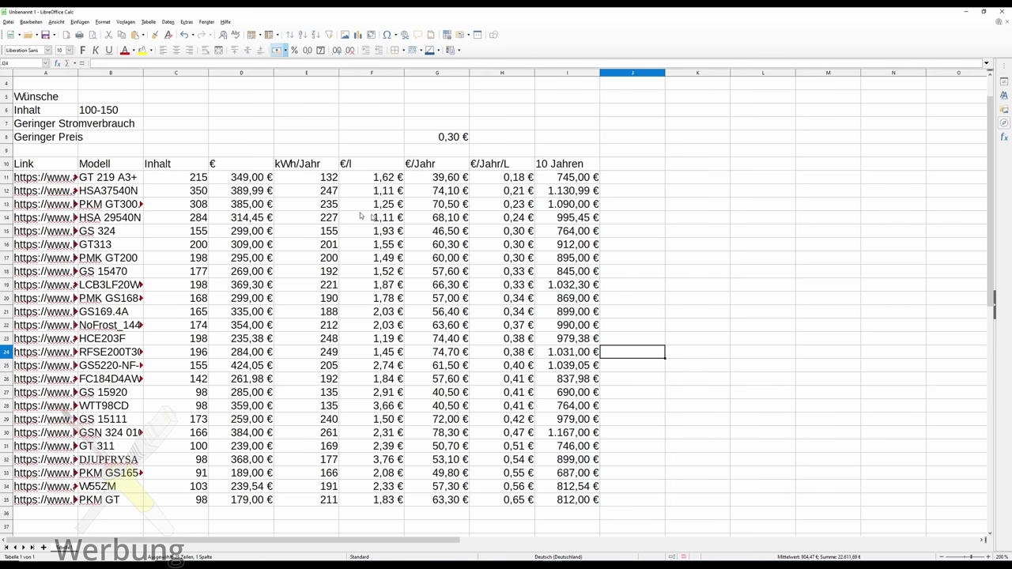
Sort the freezer table A10:I35 in ascending order by the 10 Jahren column.
left_click_drag(32, 167, 399, 403)
left_click(242, 191)
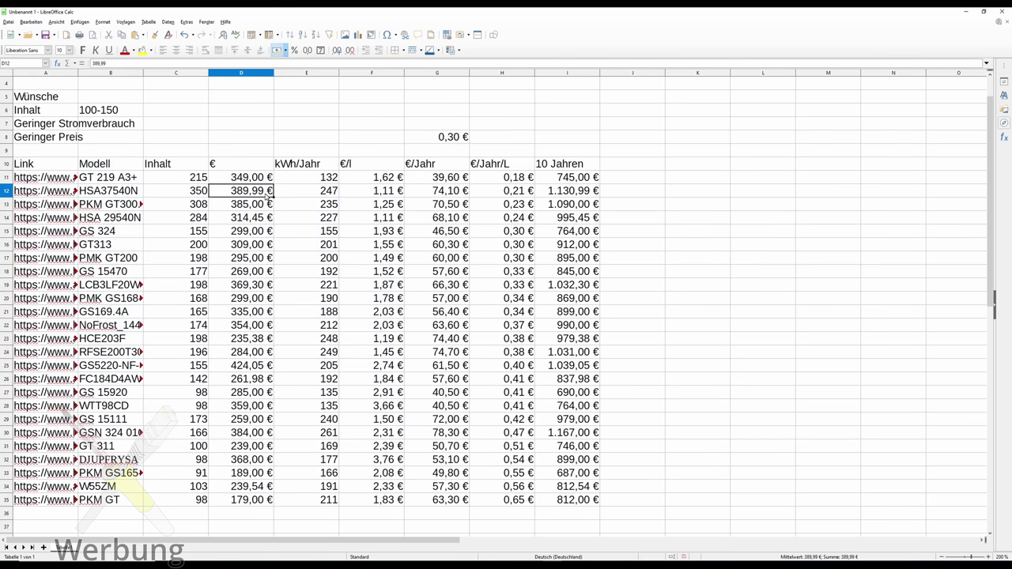
left_click(561, 194)
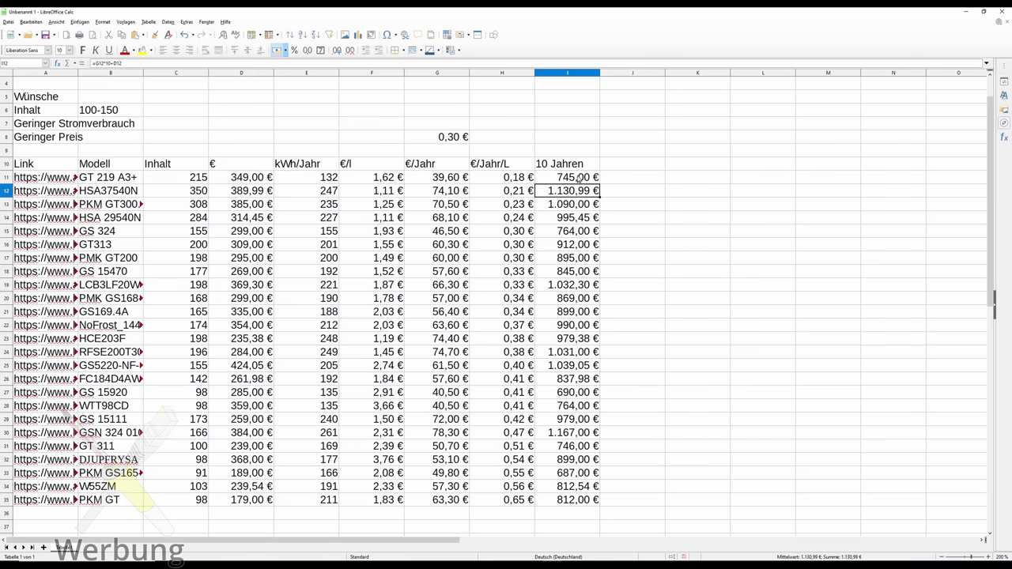
left_click_drag(578, 164, 20, 506)
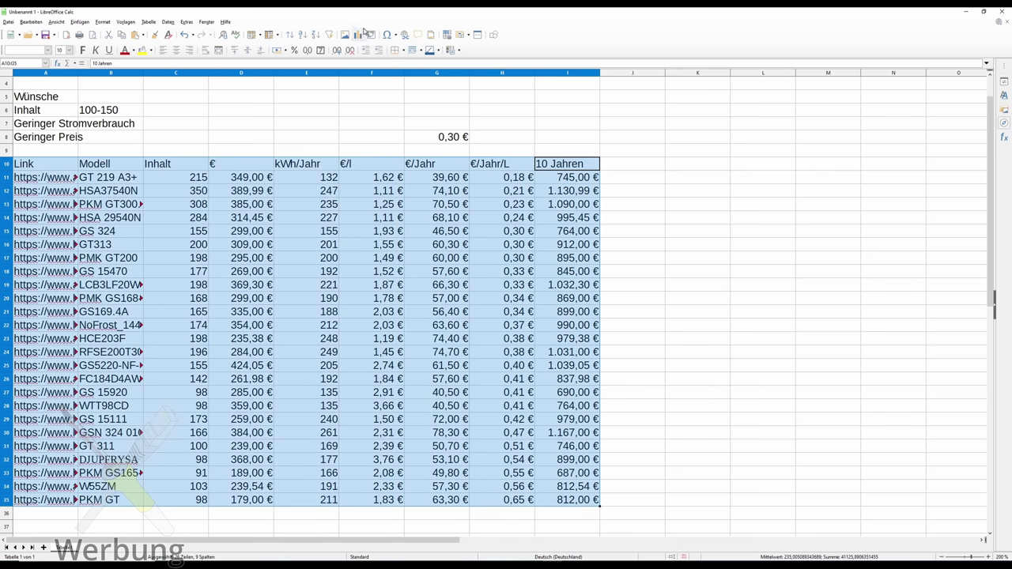
left_click(290, 37)
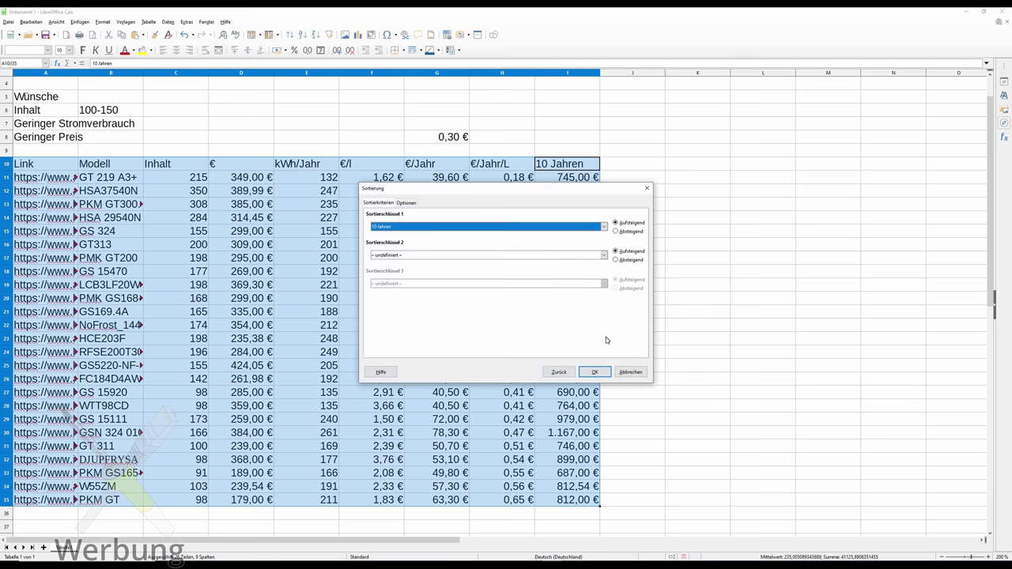
left_click(445, 230)
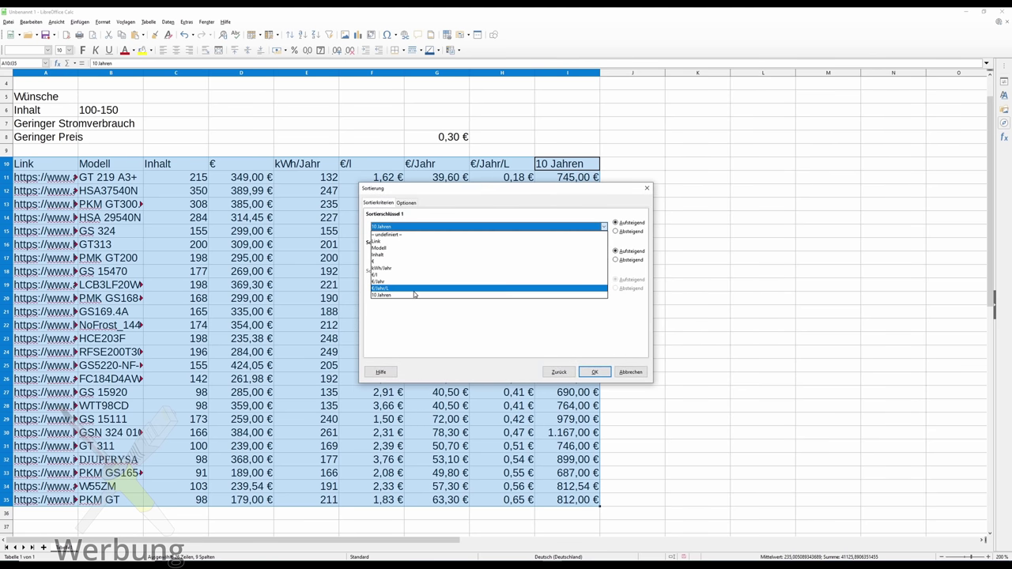
left_click(464, 299)
left_click(594, 372)
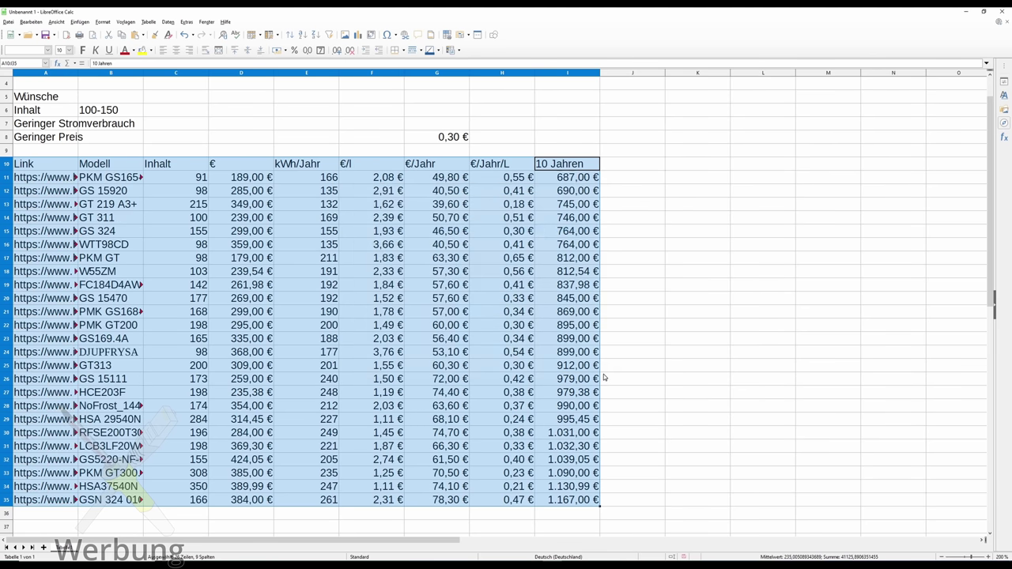
left_click(580, 181)
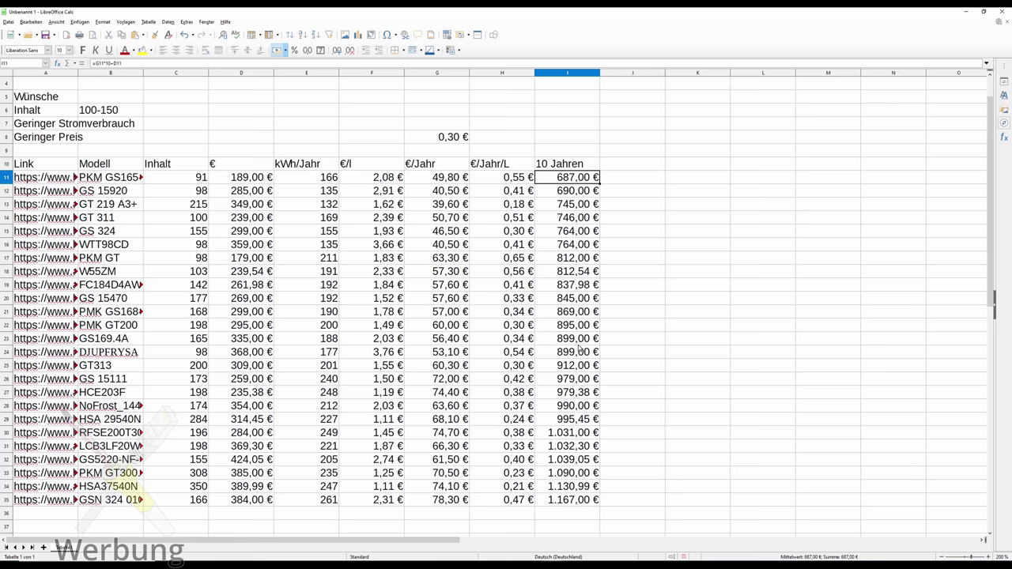
Enter the header 20 Jahre in J10 and the twenty-year cost formula =G11*20+D11 in J11.
left_click(616, 166)
type("20")
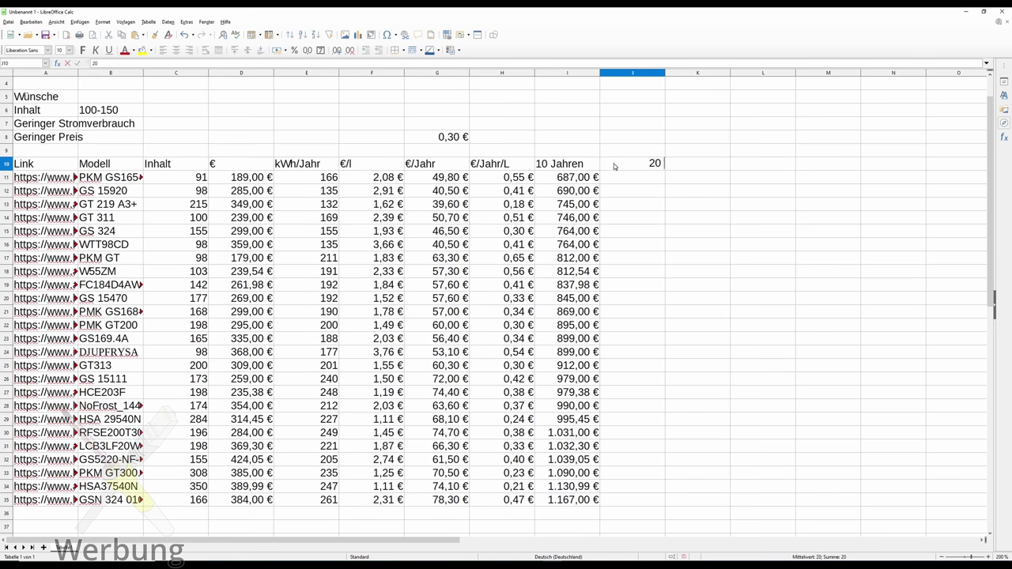
type(" Jahre")
key("Return")
type("=")
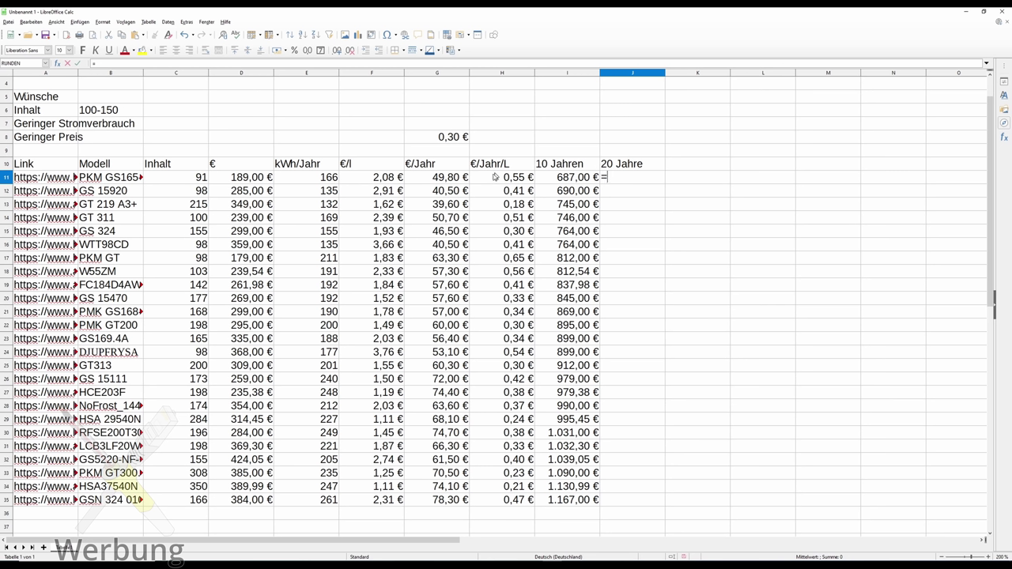
left_click(456, 178)
type("*20+")
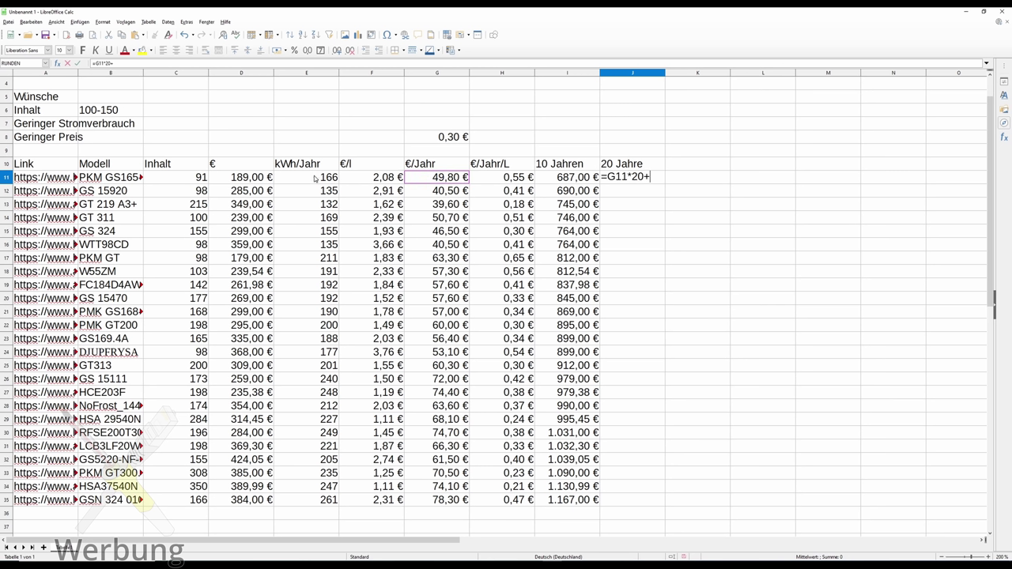
left_click(251, 181)
key("Return")
Fill the twenty-year cost formula from J11 down to J35.
left_click(659, 180)
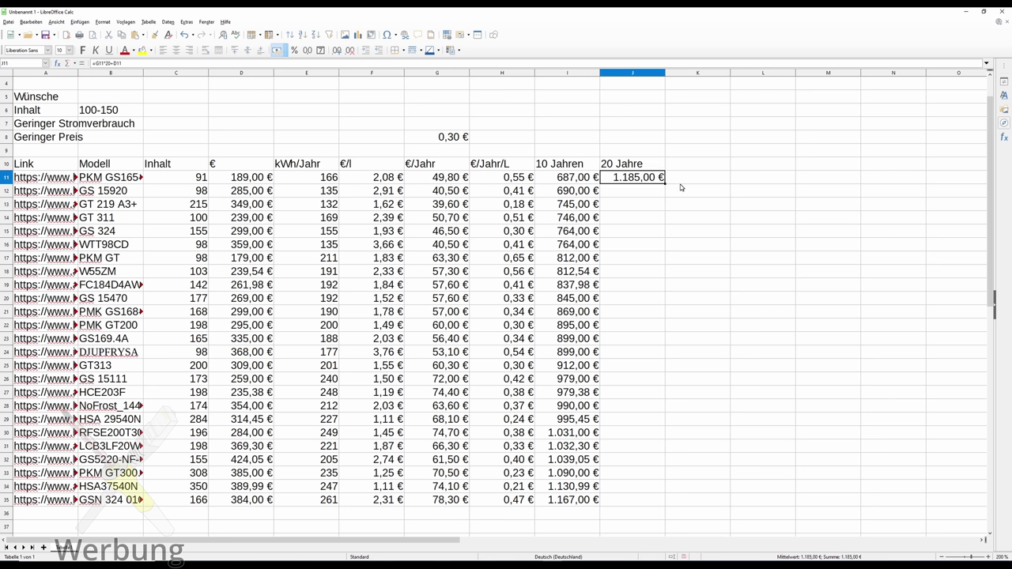
left_click_drag(666, 183, 654, 501)
left_click(646, 246)
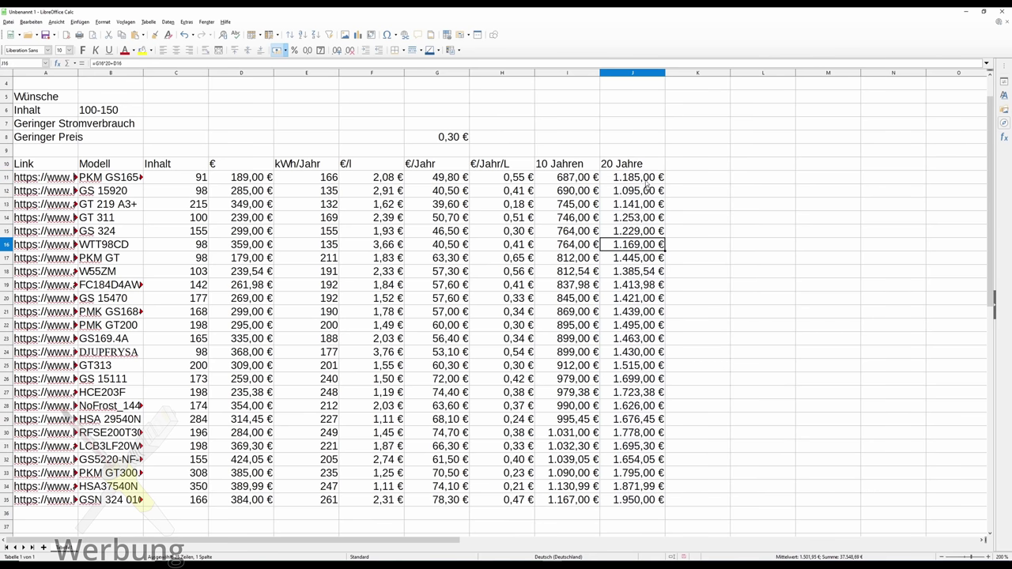
Sort the freezer table A10:J35 in ascending order by the 20 Jahre column.
left_click_drag(637, 164, 605, 191)
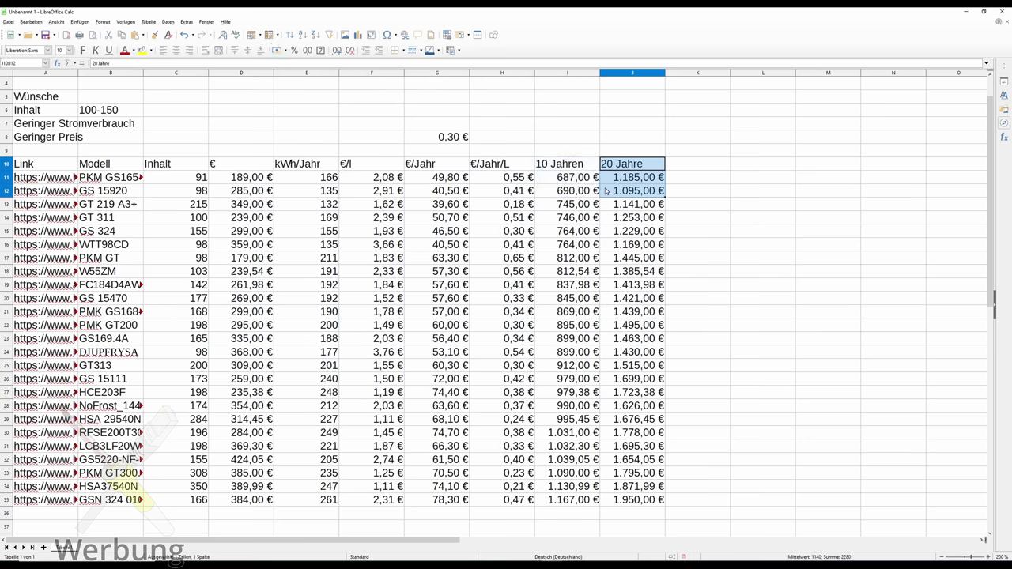
left_click(631, 178)
key("Left")
left_click_drag(633, 166, 8, 508)
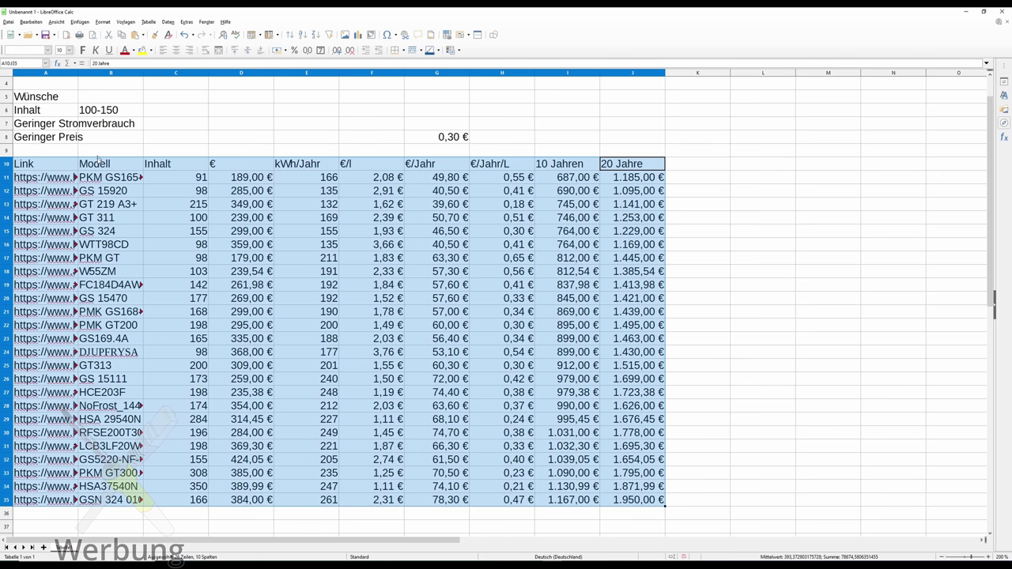
left_click(282, 37)
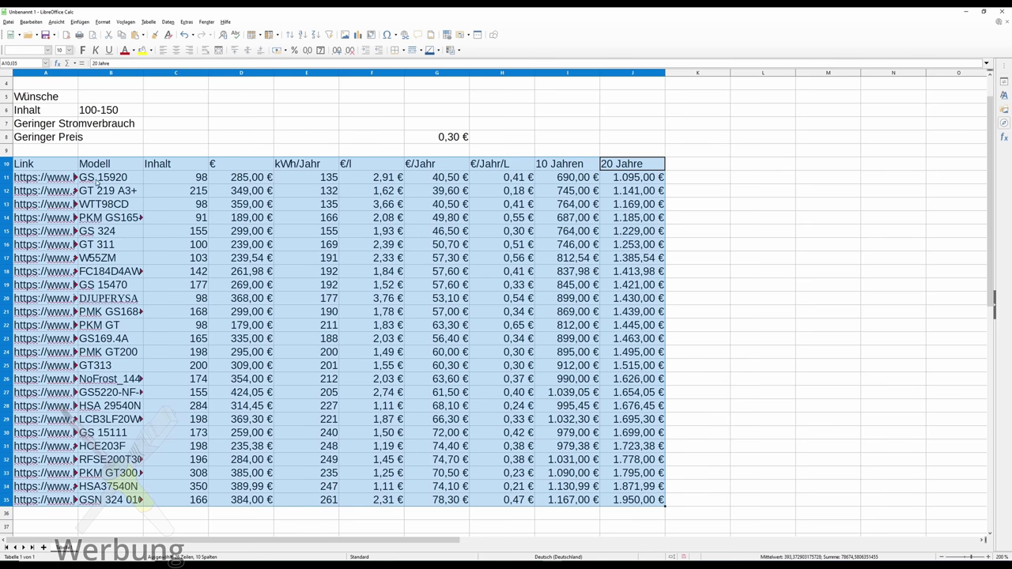
left_click(99, 179)
Enter the header 20Jahre/l in K10 and the formula =J11/C11 in K11.
left_click(694, 171)
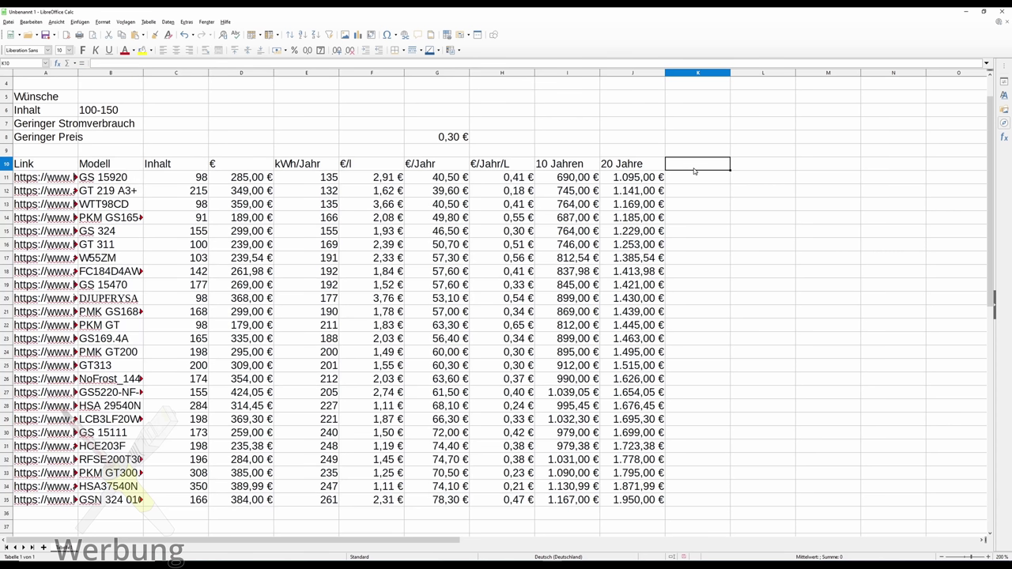
type("20Jahre/l")
key("Return")
type("=")
key("Left")
type("/")
key("Left")
key("Left")
key("Left")
key("Left")
key("Left")
key("Left")
key("Left")
key("Left")
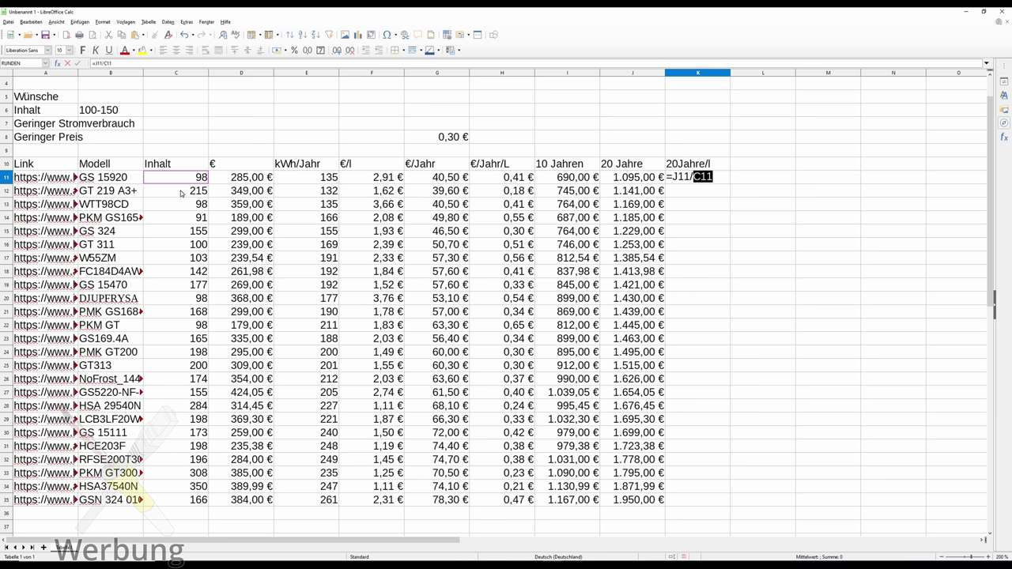
key("Return")
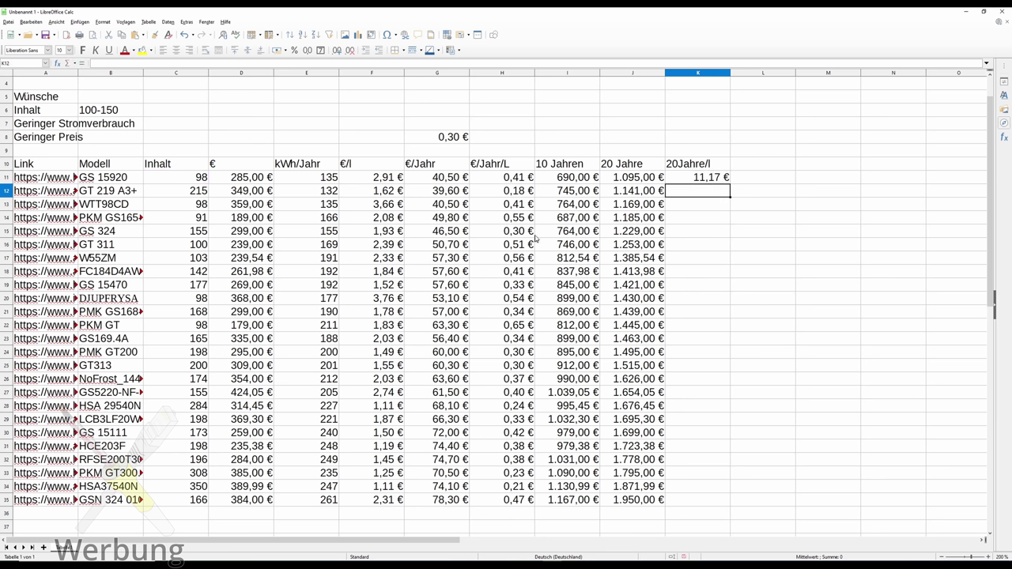
Fill the twenty-year cost-per-litre formula from K11 down to K35.
left_click(723, 178)
left_click_drag(731, 183, 724, 506)
left_click(785, 362)
Move the two 20-year columns from J:K to K:L, and enter the header 10Jahre/l in J10 with the formula =I11/C11 in J11.
left_click_drag(613, 164, 746, 501)
left_click(617, 164)
type("10Jahre/l")
key("Return")
type("=")
key("Left")
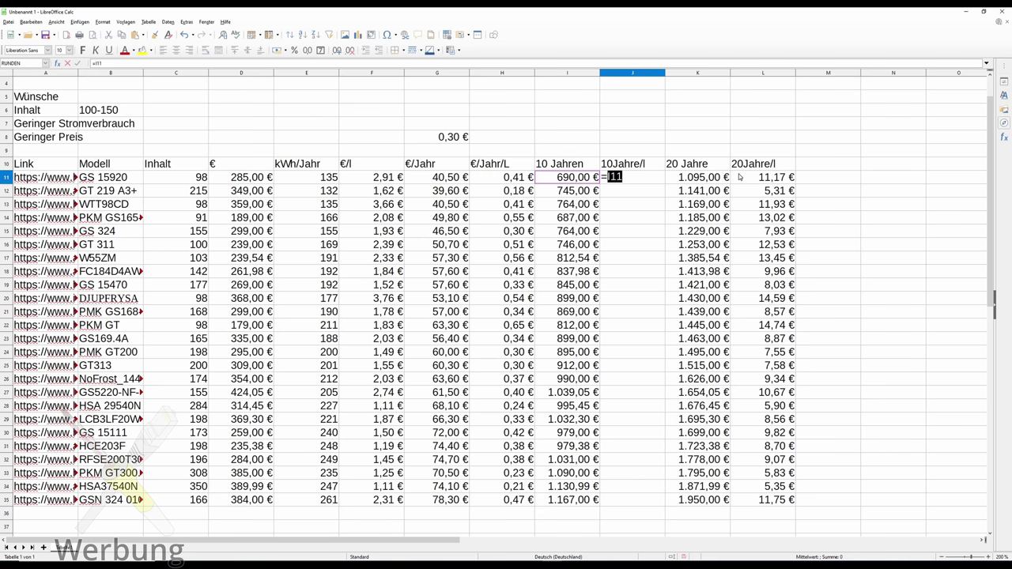
type("/C11")
key("Return")
Fill the ten-year cost-per-litre formula from J11 down to J35.
double_click(665, 184)
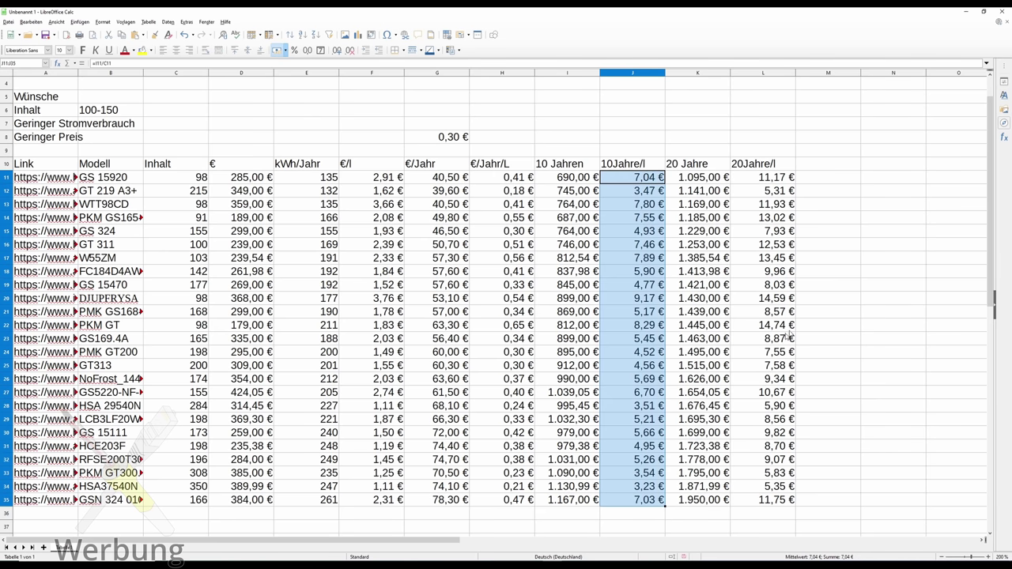
left_click(791, 325)
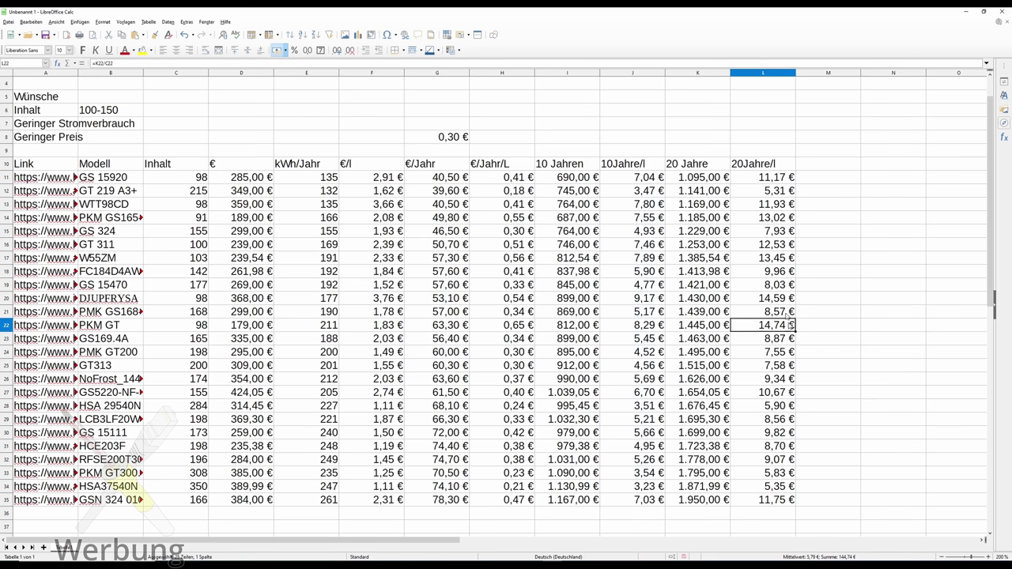
left_click(637, 181)
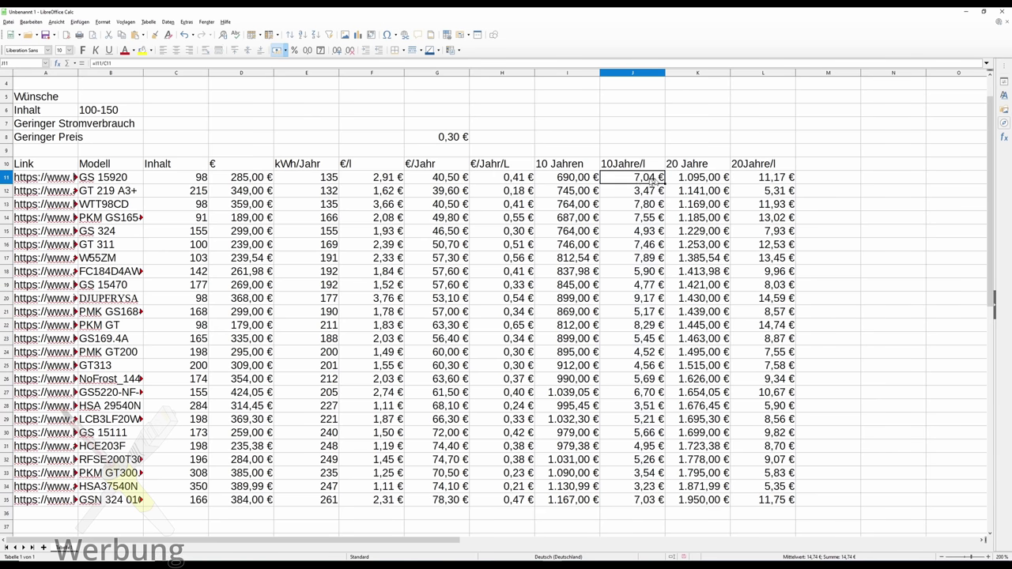
left_click(756, 179)
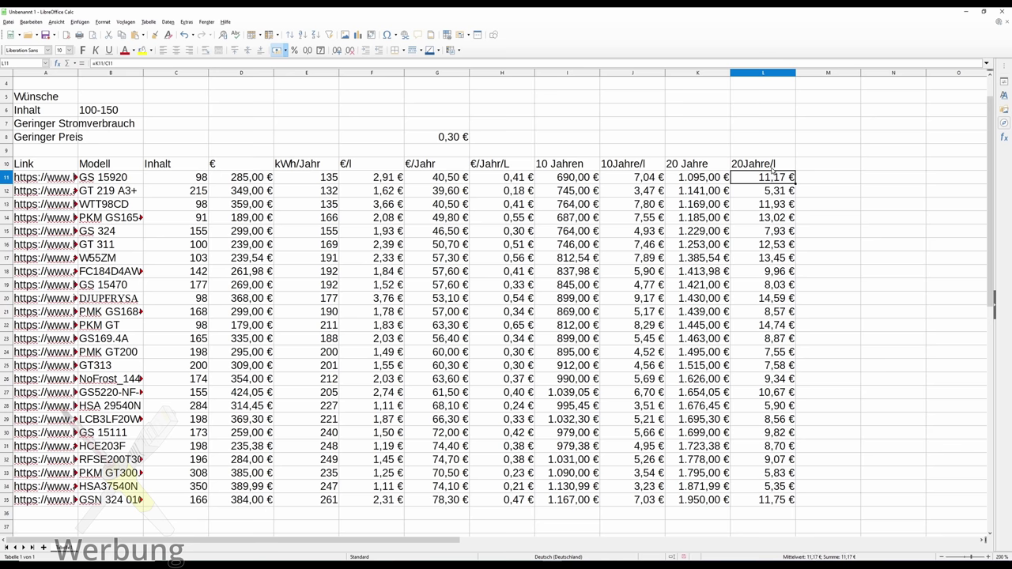
Sort the freezer table A10:L35 in ascending order by the 20Jahre/l column.
left_click_drag(19, 170, 779, 446)
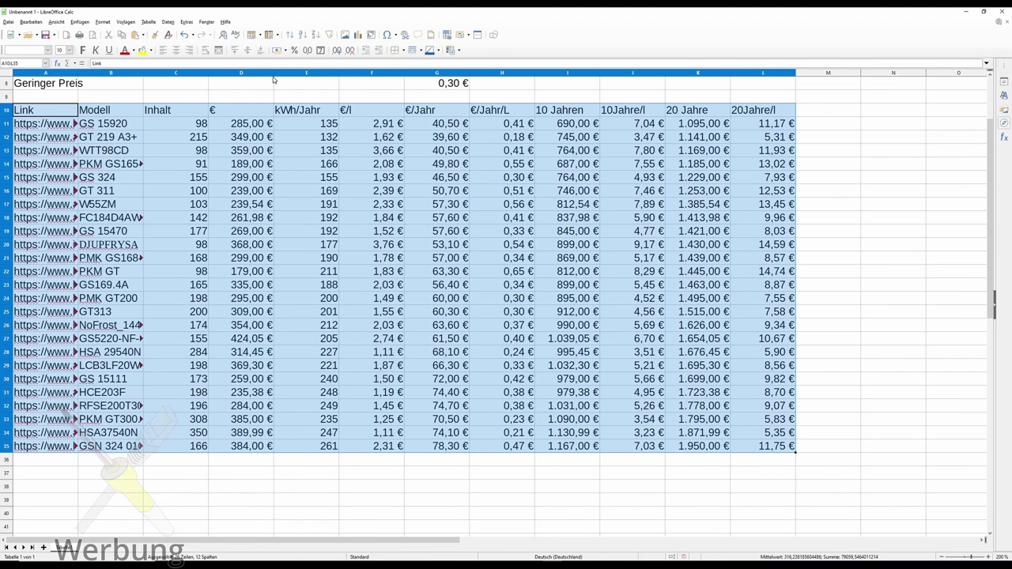
left_click(305, 34)
left_click(380, 227)
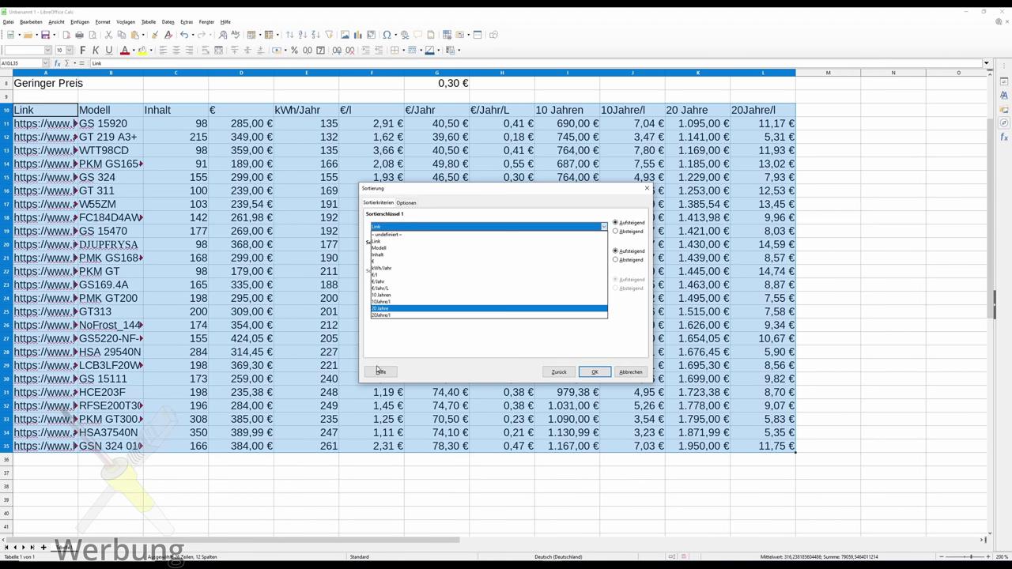
left_click(403, 324)
left_click(595, 372)
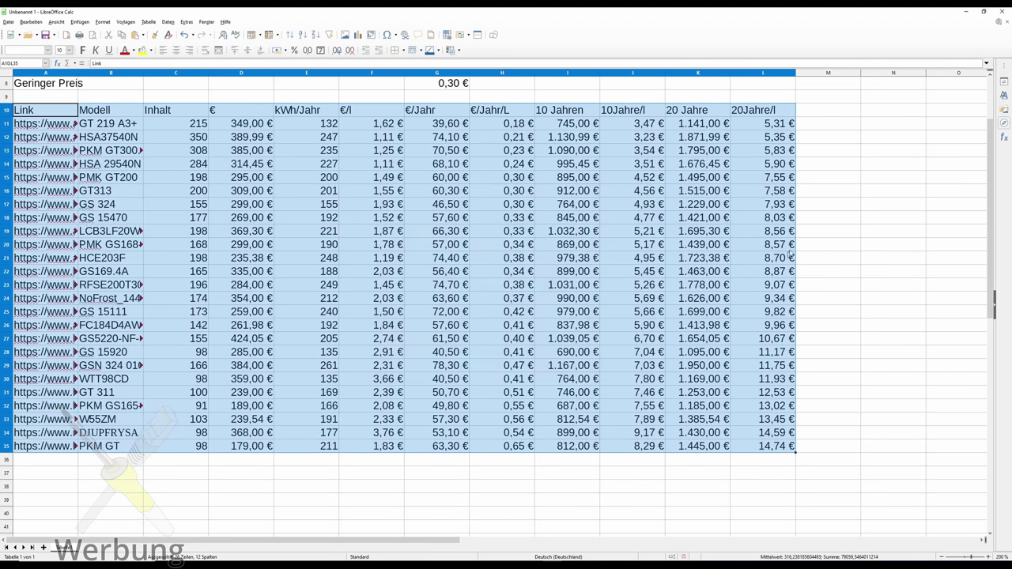
Compare the GT 219 A3+ in row 11 with the HSA37540N in row 12 on long-term cost and cost per litre.
left_click(780, 127)
scroll(780, 136, "up", 5)
scroll(781, 136, "down", 4)
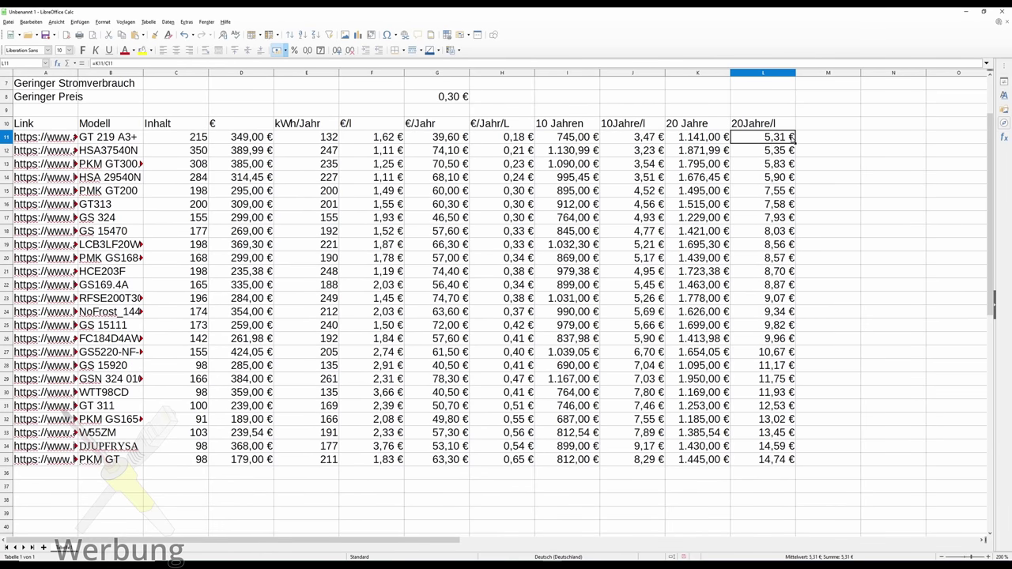
left_click_drag(773, 137, 88, 142)
left_click(89, 142)
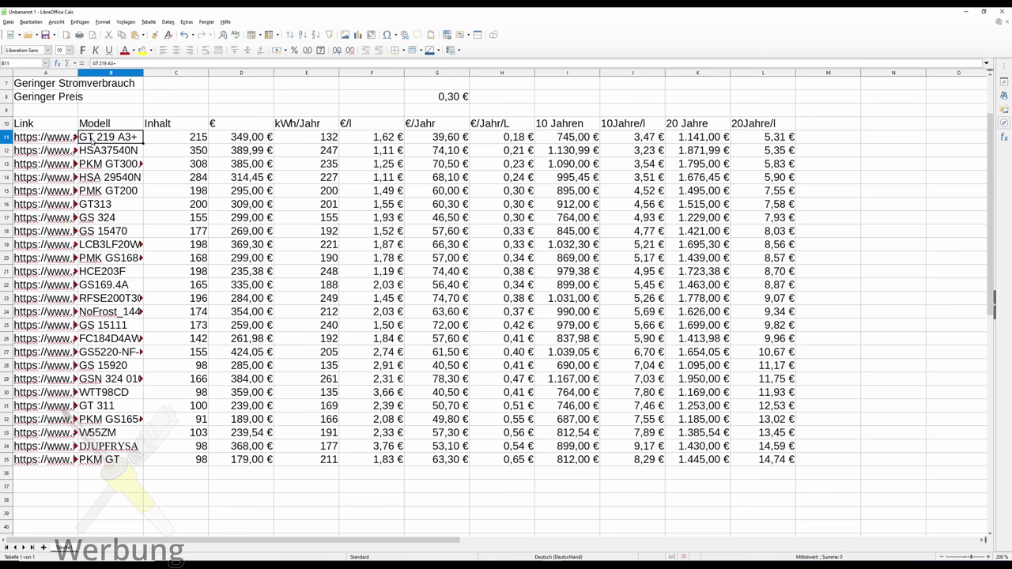
left_click(103, 151)
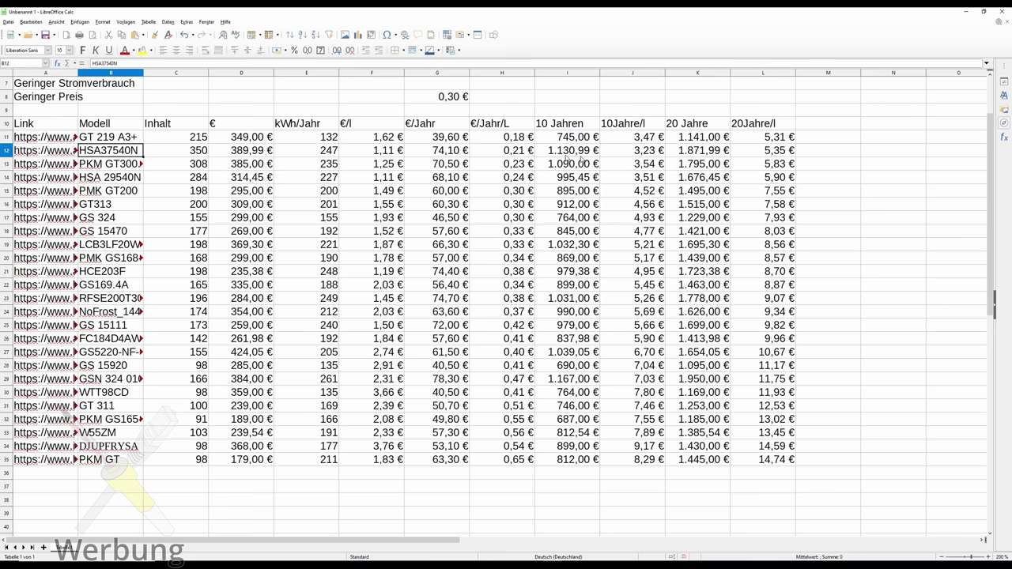
Check the HSA37540N in row 12 for capacity, yearly electricity cost and 10- and 20-year costs against the GT 219 A3+ capacity.
left_click(772, 153)
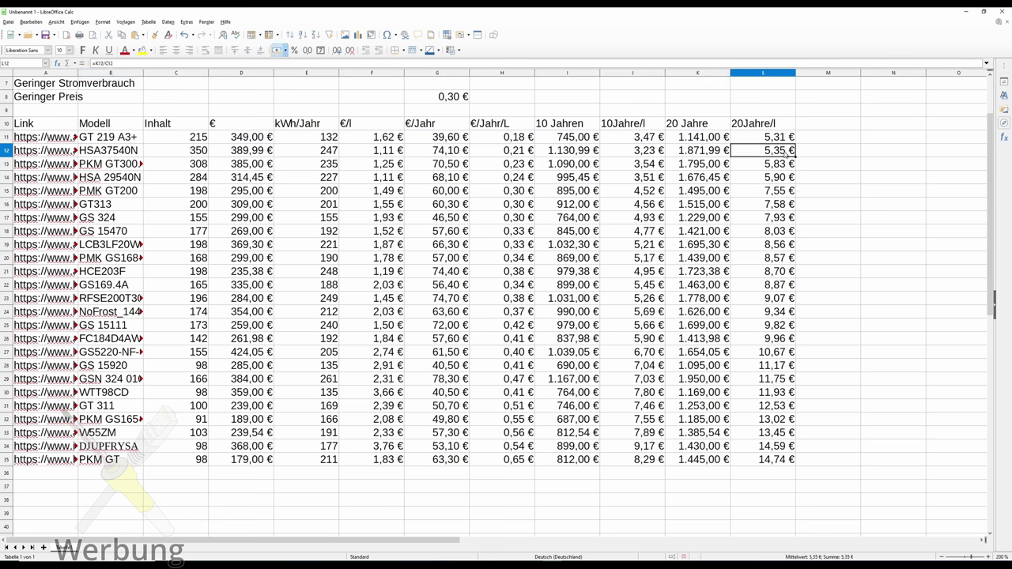
left_click(643, 155)
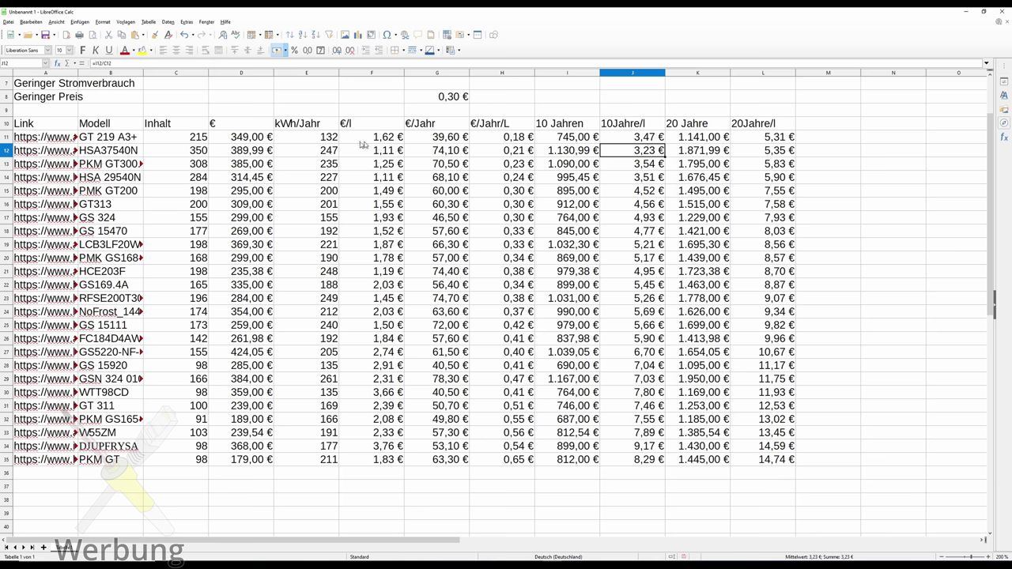
left_click(188, 151)
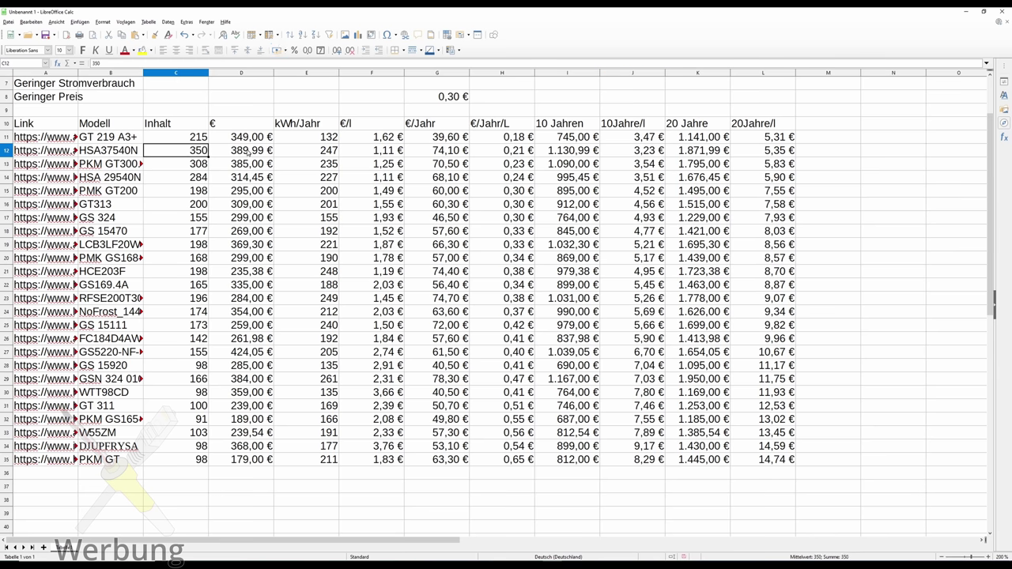
left_click(424, 155)
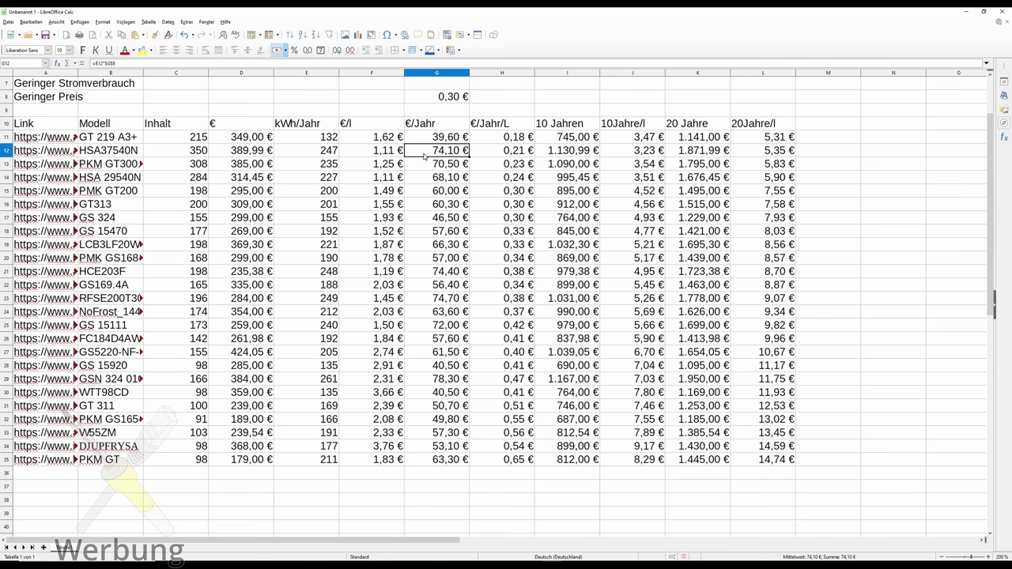
left_click(653, 155)
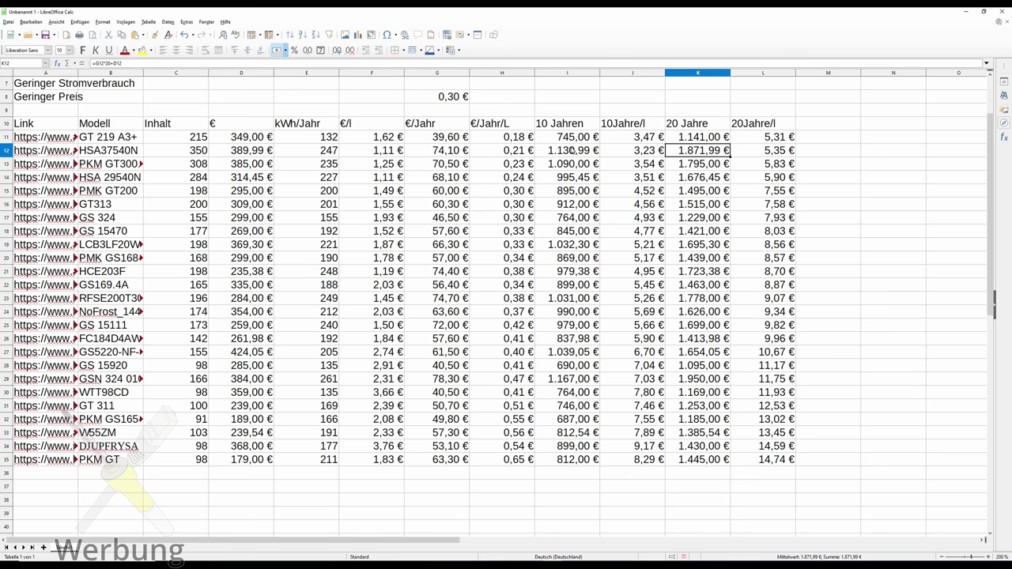
left_click(563, 151)
left_click(188, 149)
left_click(193, 142)
left_click(193, 152)
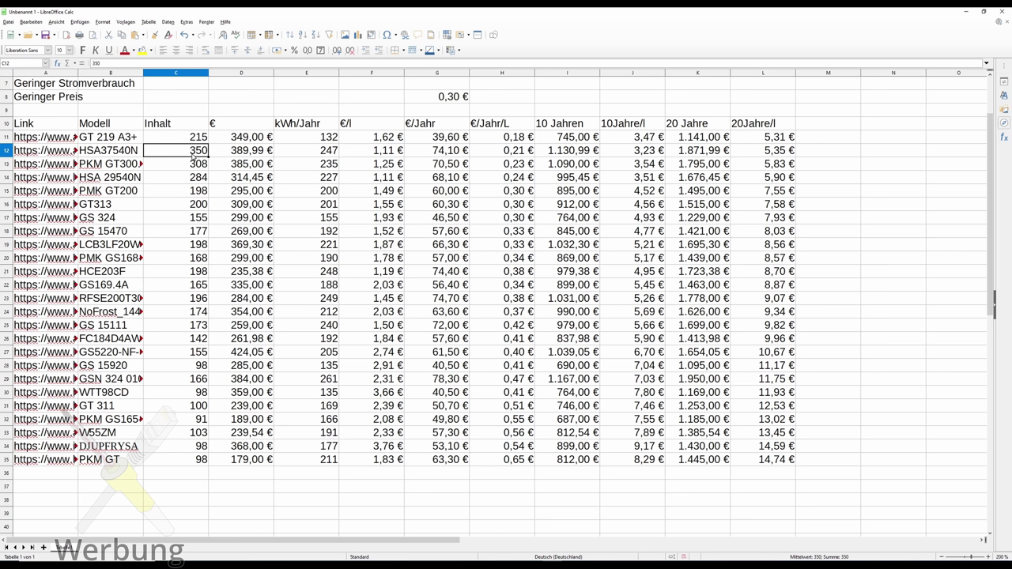
left_click(195, 142)
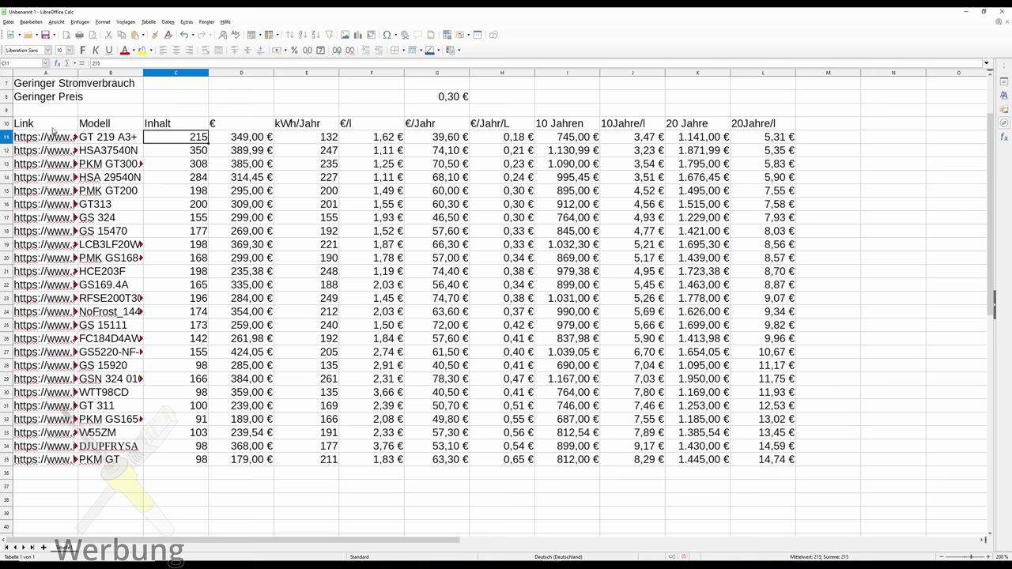
Sort the freezer table A10:L35 in ascending order by the 10Jahre/l column.
left_click_drag(31, 124, 783, 459)
left_click(289, 35)
left_click(425, 229)
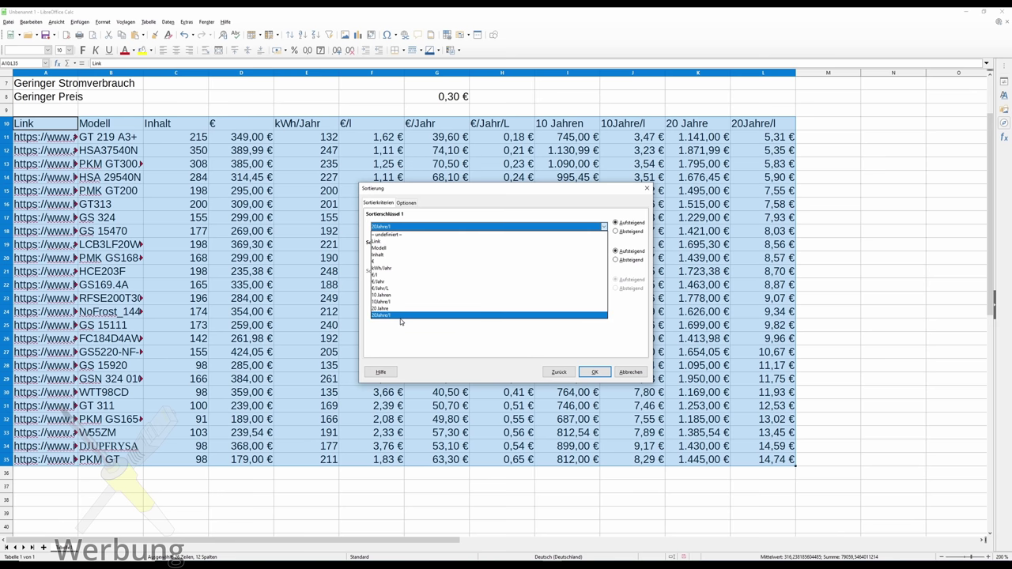
left_click(384, 301)
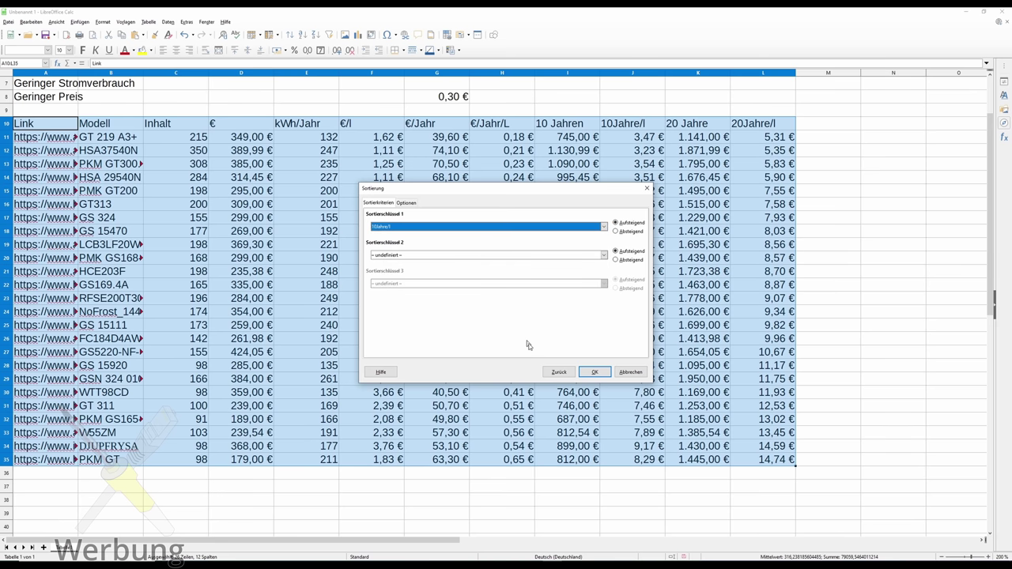
left_click(595, 372)
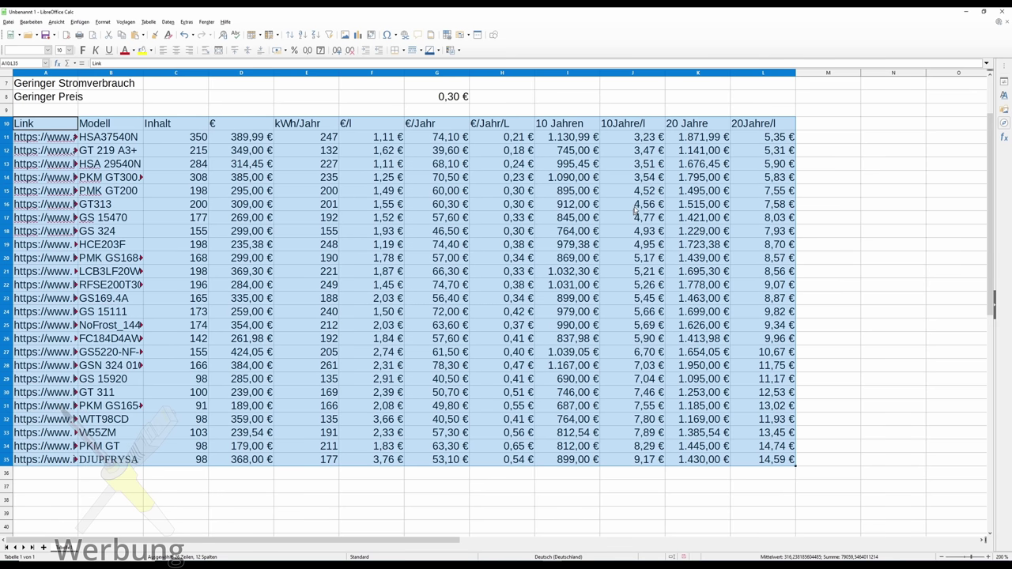
Review the cost figures of the two top-ranked freezers, HSA37540N in row 11 and GT 219 A3+ in row 12.
left_click(644, 138)
left_click_drag(91, 139, 614, 140)
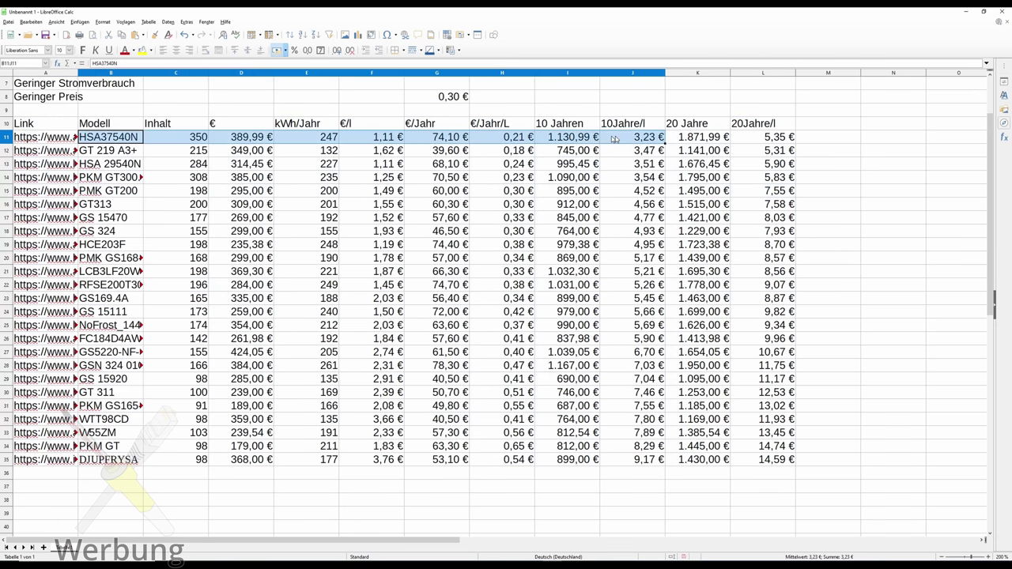
left_click_drag(111, 151, 64, 154)
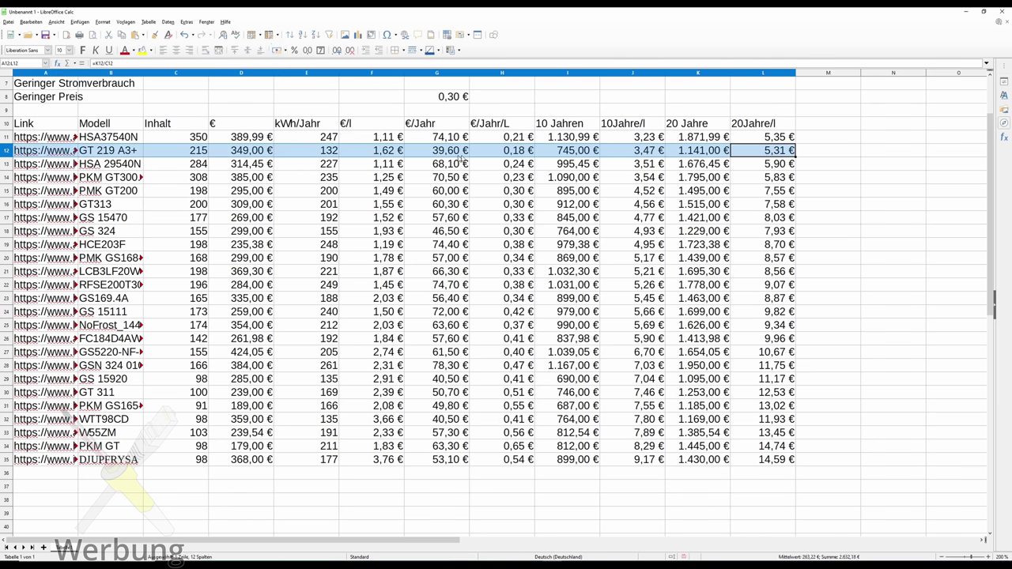
Compare the capacity and kWh/Jahr values of the GT 219 A3+ in row 12 with the GT313 in row 16.
left_click(321, 151)
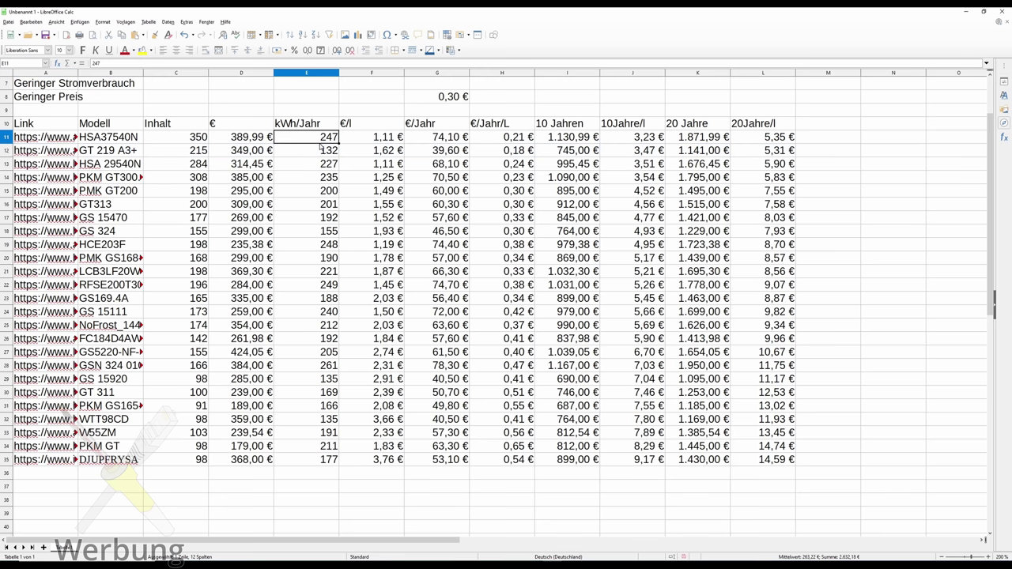
left_click(201, 156)
left_click(336, 155)
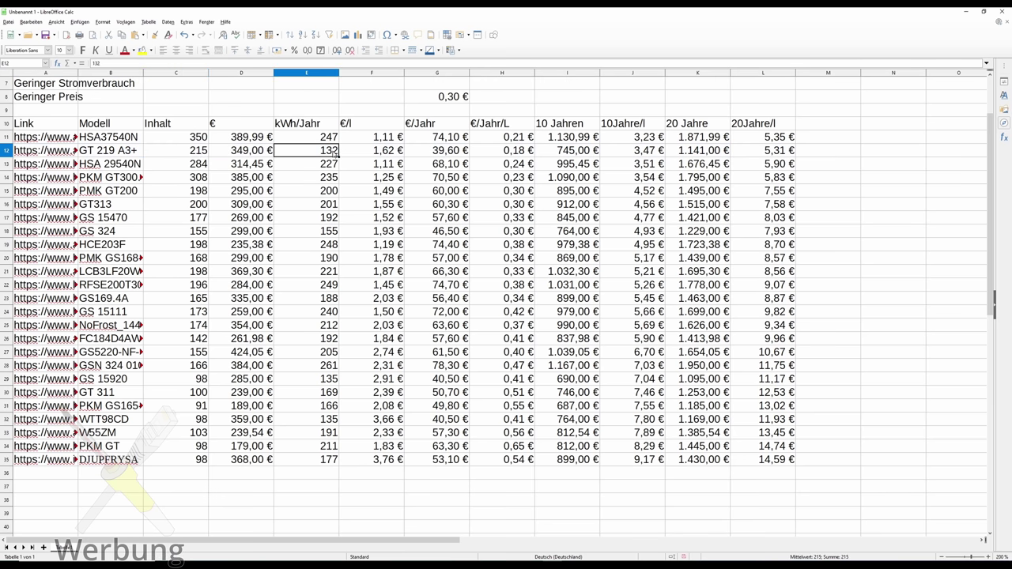
left_click(202, 205)
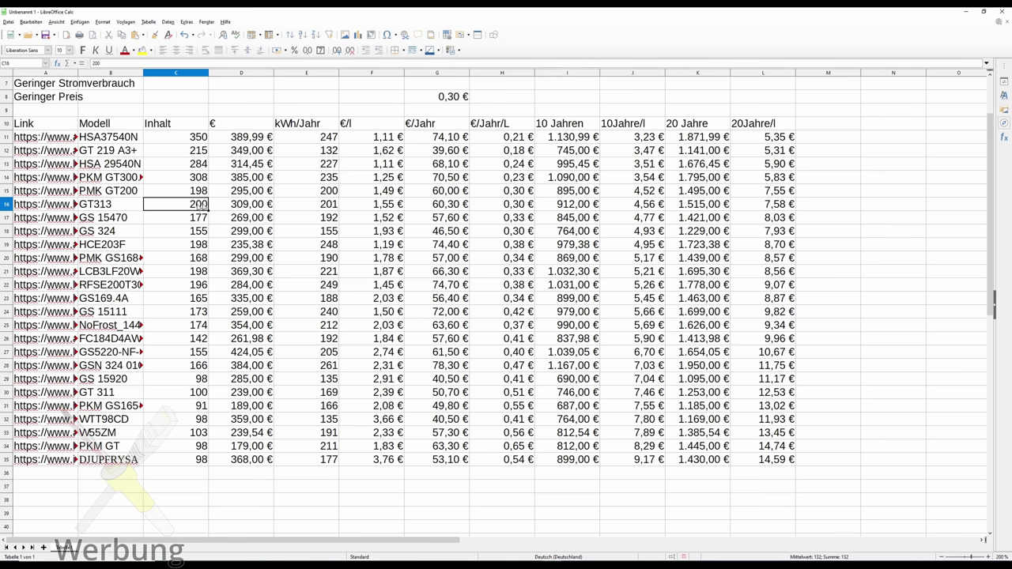
left_click(324, 207)
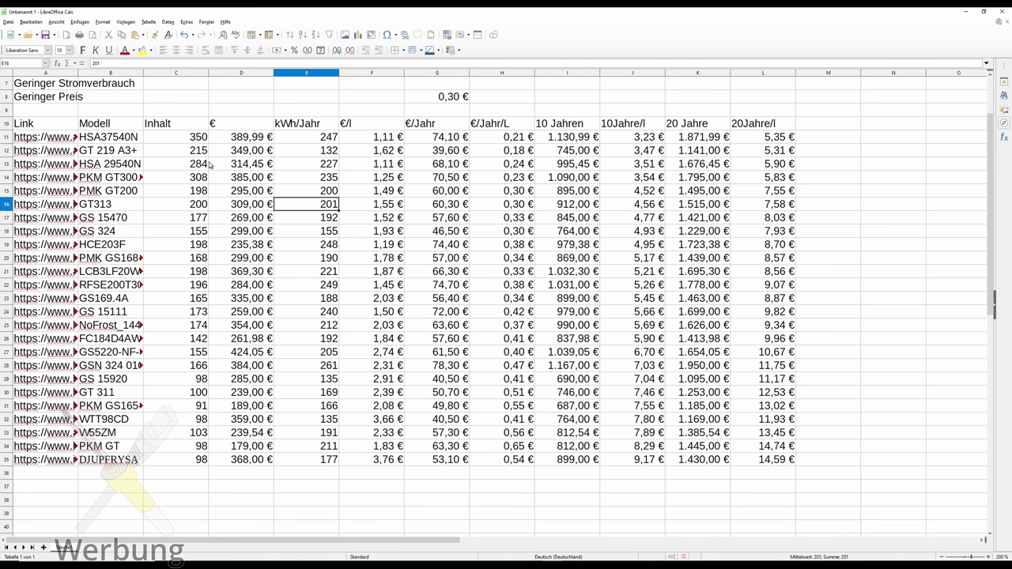
left_click_drag(194, 150, 332, 157)
left_click(330, 156)
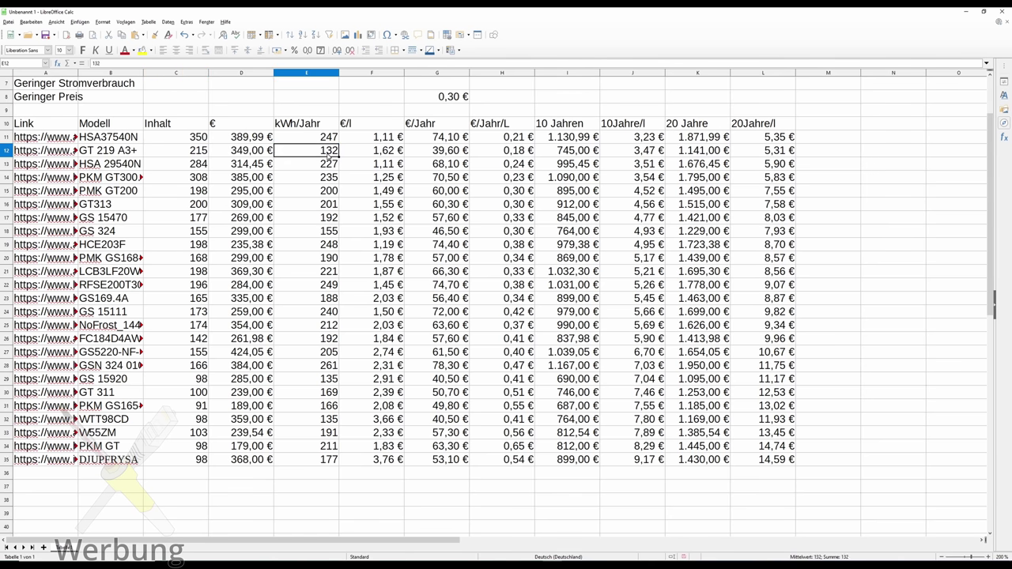
Switch to the browser and examine the Amazon page of the Bauknecht GT 219 A3+, including its basket photo and EU energy label.
key("alt+Tab")
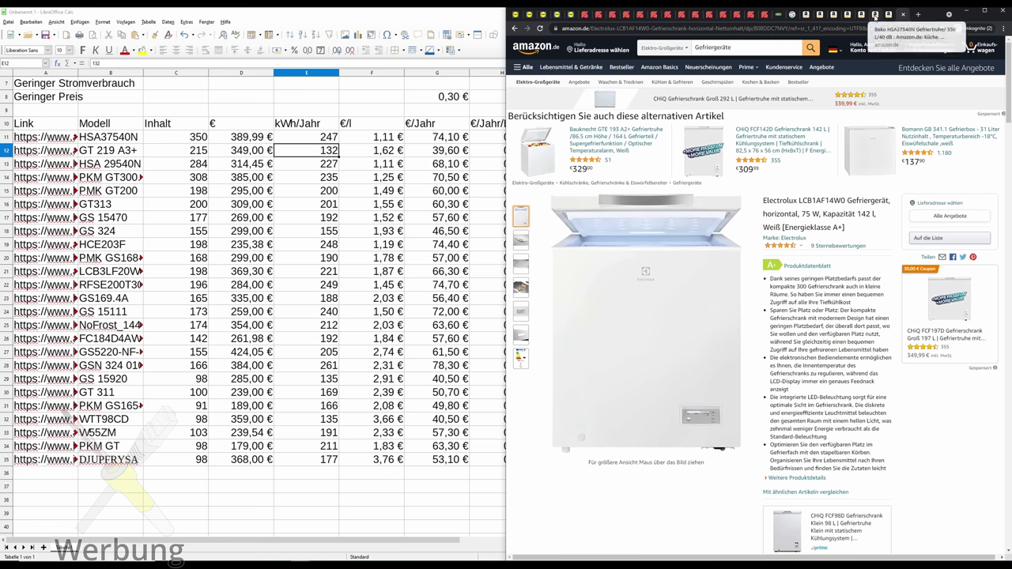
left_click(870, 14)
scroll(845, 103, "up", 10)
left_click(858, 15)
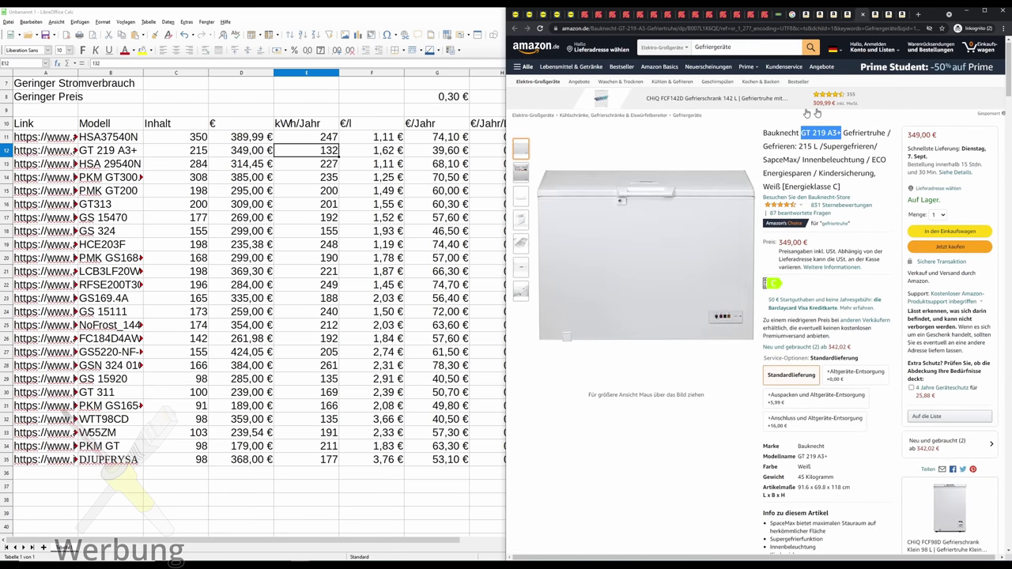
scroll(672, 238, "down", 1)
mouse_move(520, 204)
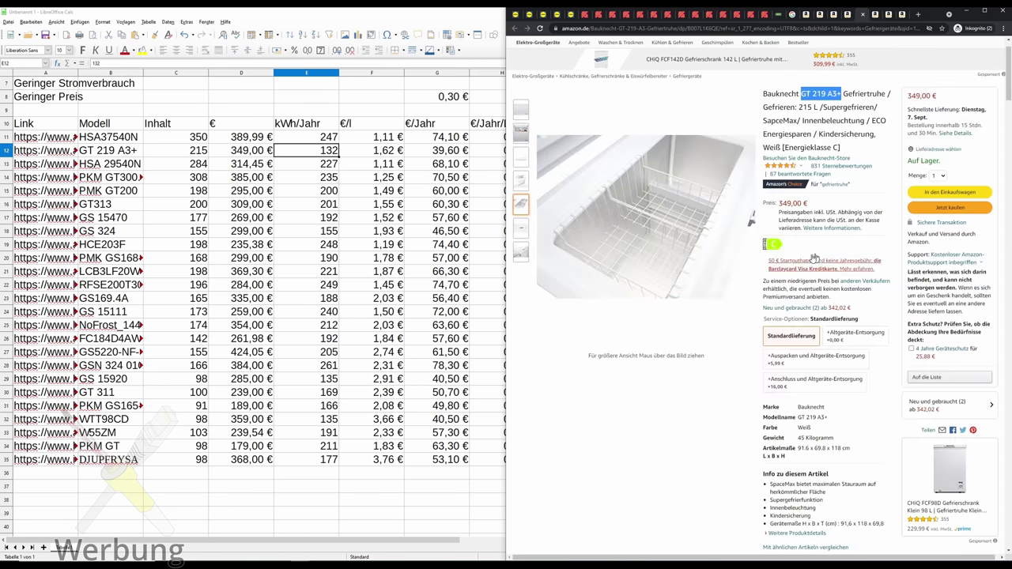
left_click(778, 250)
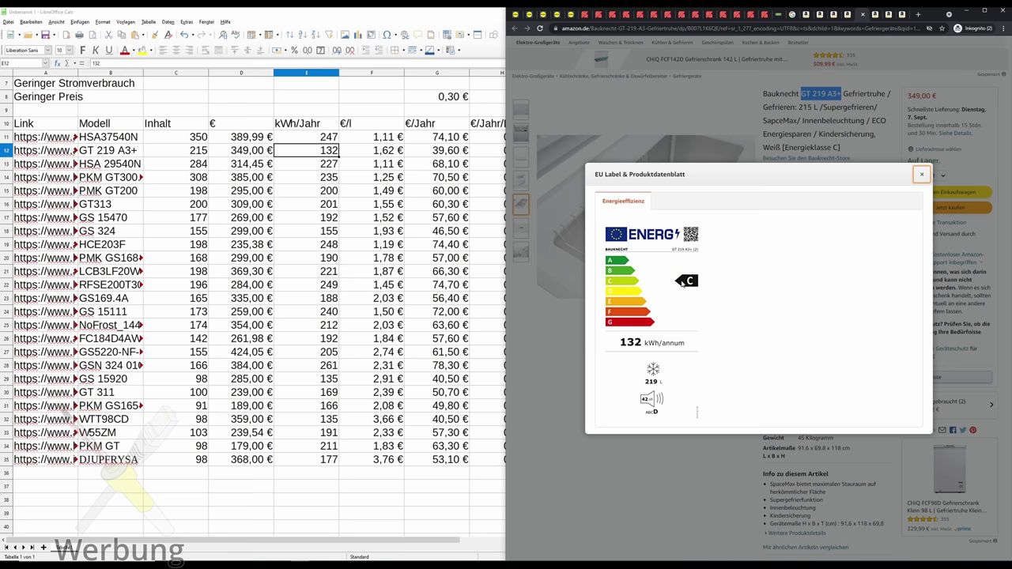
left_click(921, 174)
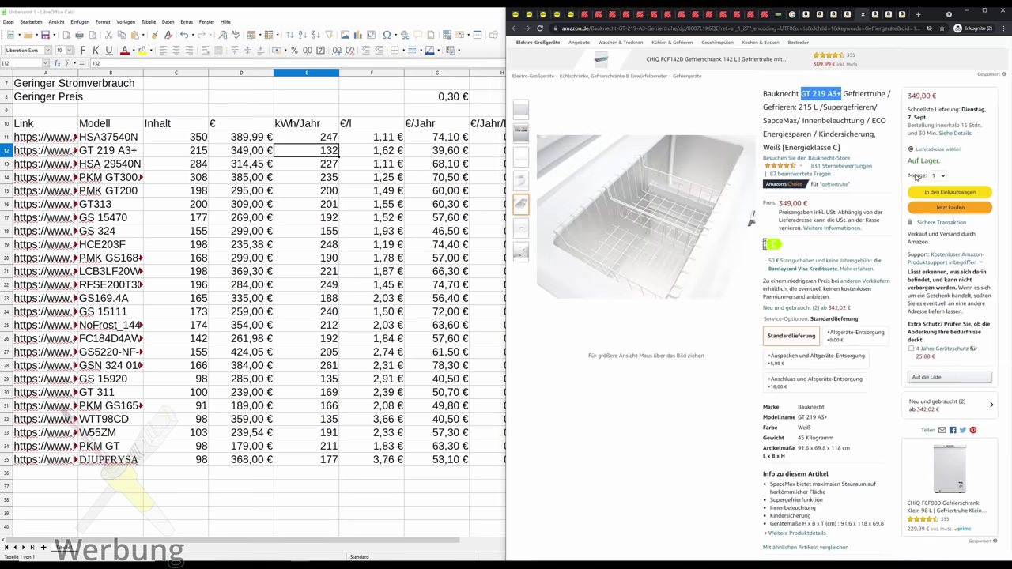
Read the GT 219 A3+ manufacturer description, model comparison table and technical details, and recheck its EU energy label.
scroll(855, 192, "down", 15)
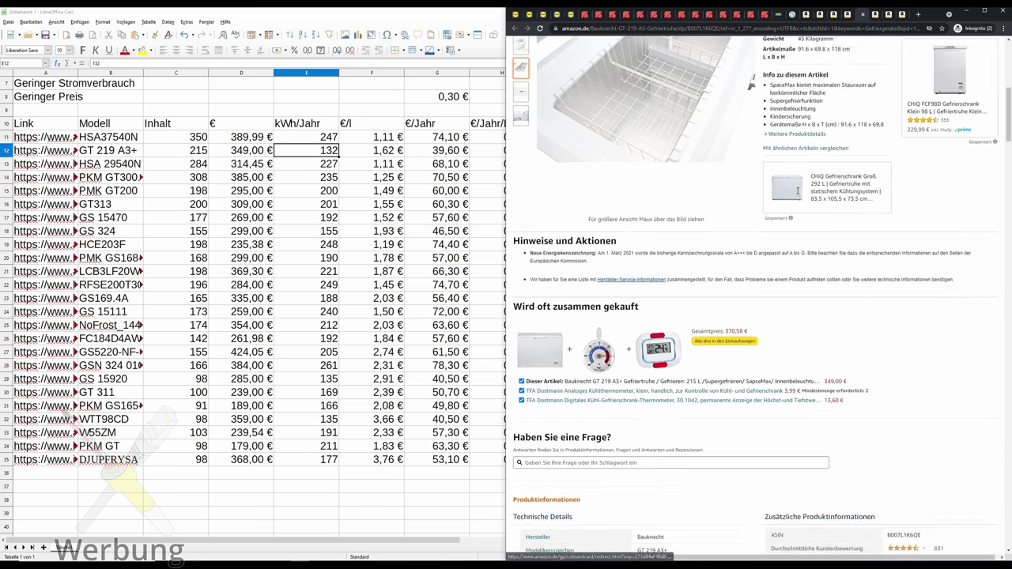
scroll(797, 191, "down", 12)
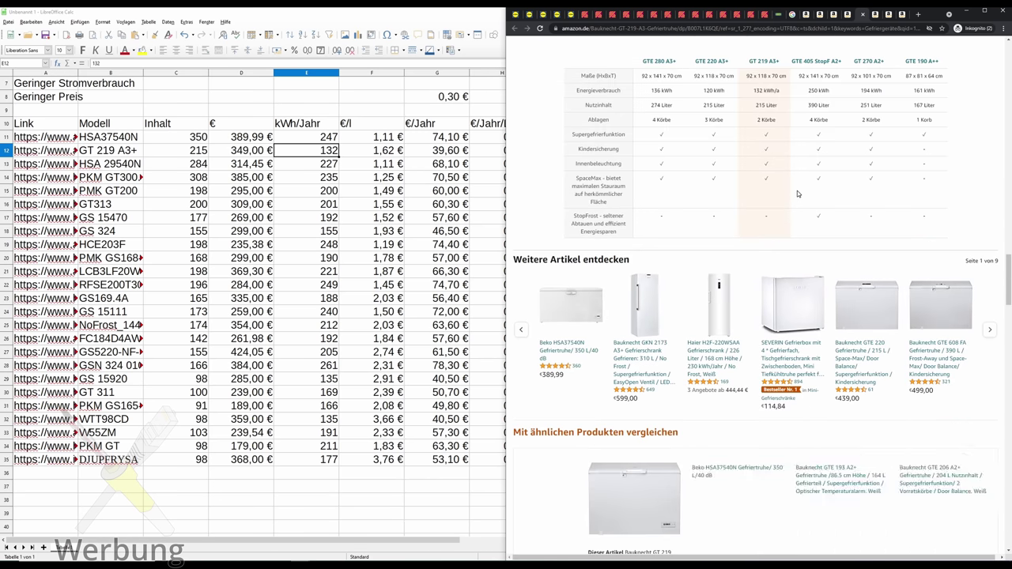
scroll(797, 190, "up", 8)
scroll(797, 195, "up", 1)
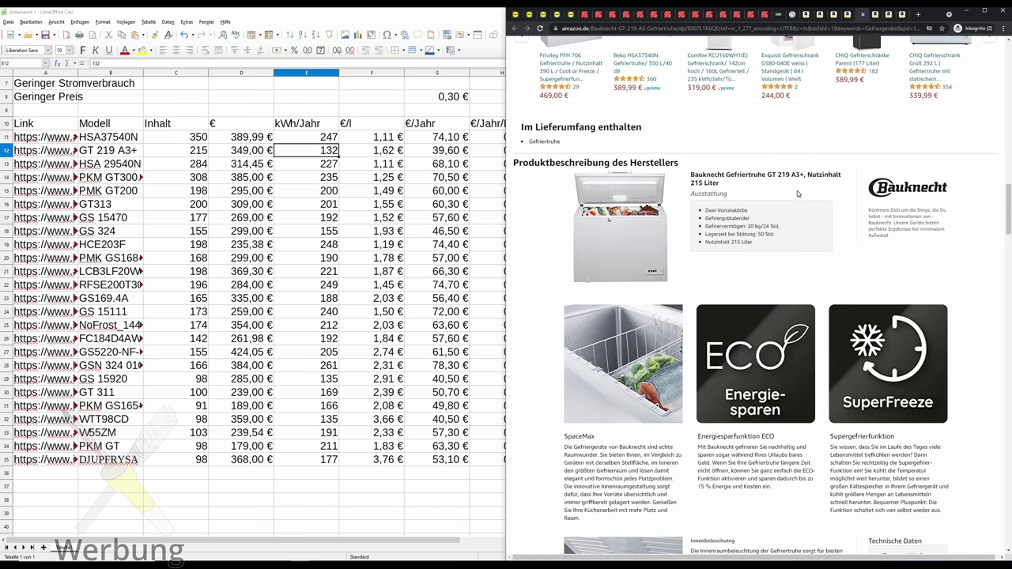
scroll(797, 190, "down", 10)
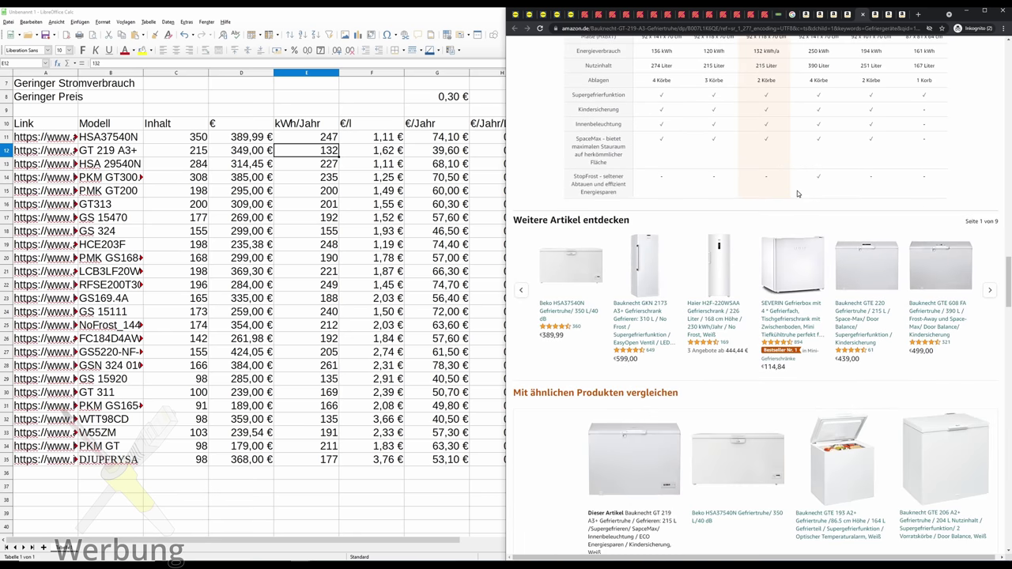
scroll(797, 190, "up", 20)
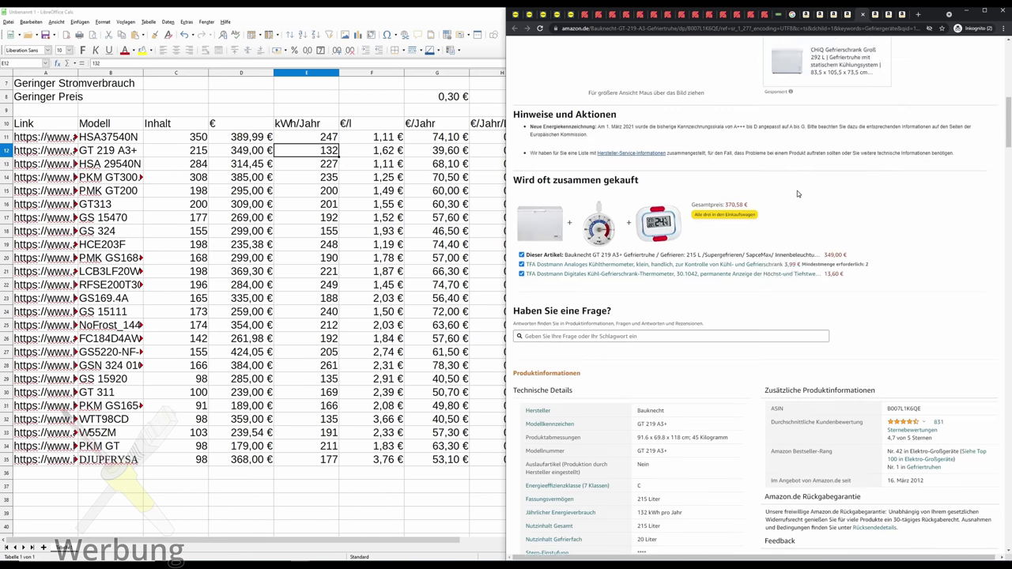
left_click(772, 284)
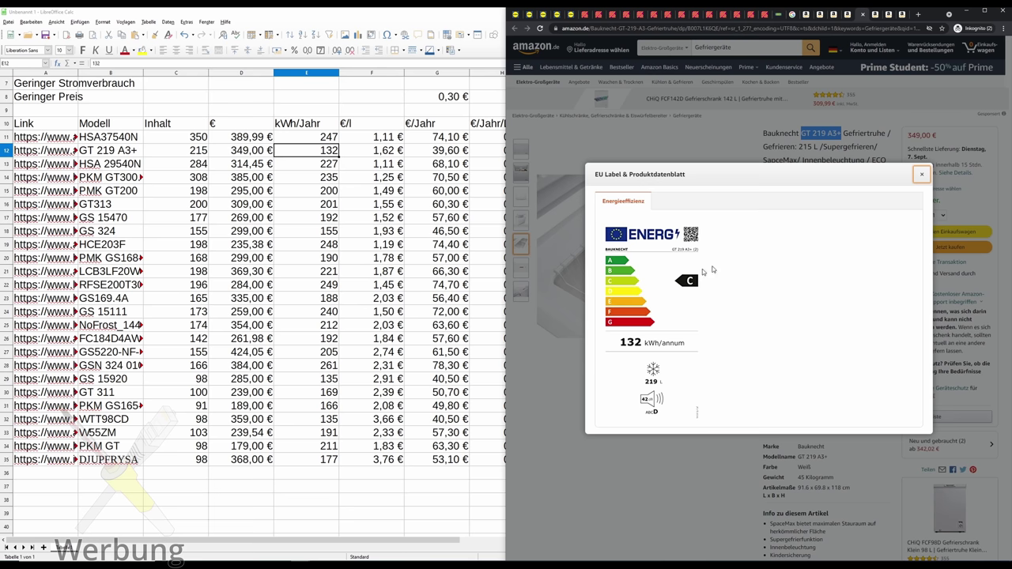
left_click(924, 175)
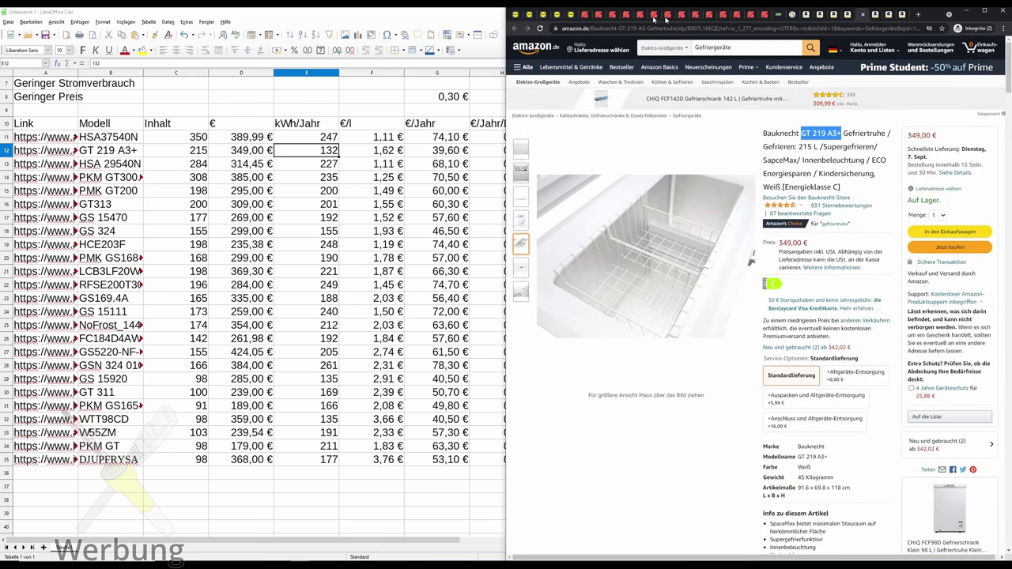
Examine the Amica GS 15920 W page on Amazon, including its EU product data sheet, product details, customer questions and reviews.
left_click(848, 16)
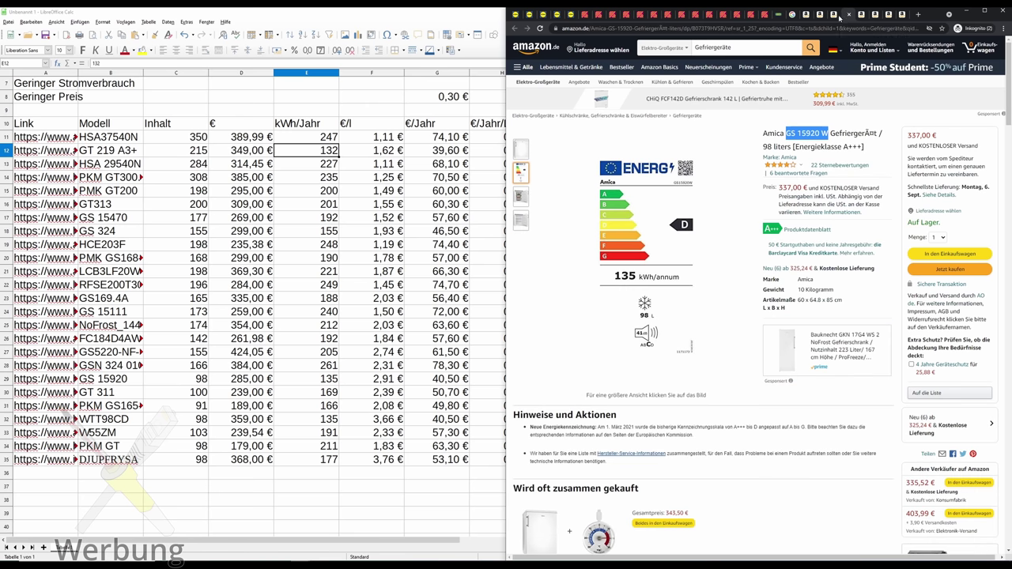
left_click(813, 230)
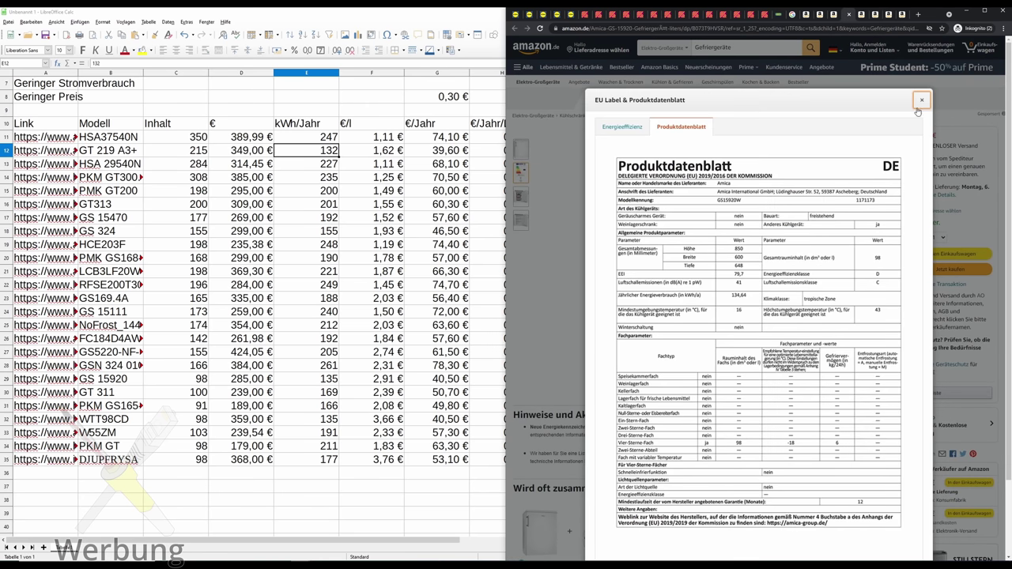
left_click(922, 100)
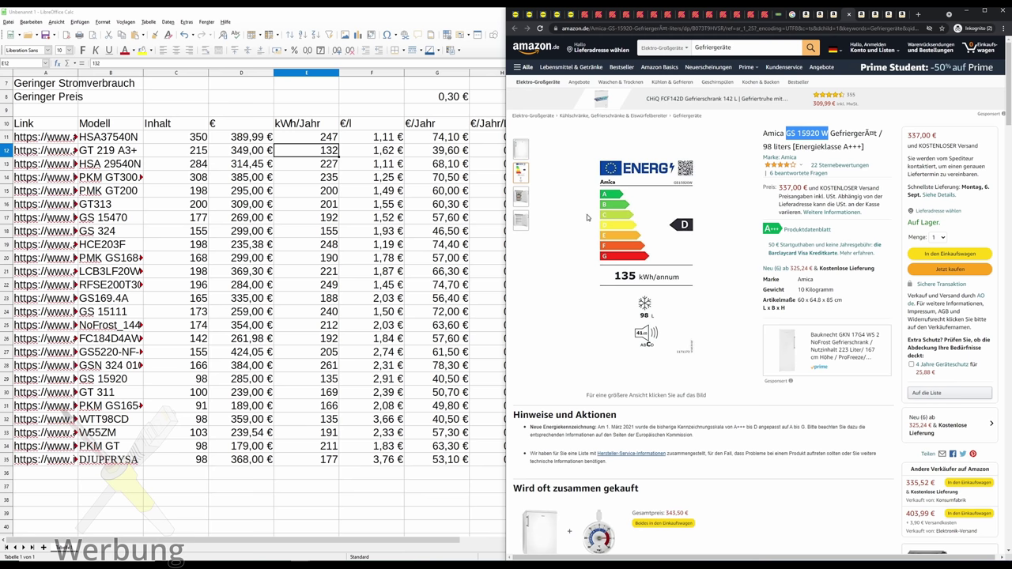
scroll(531, 187, "down", 15)
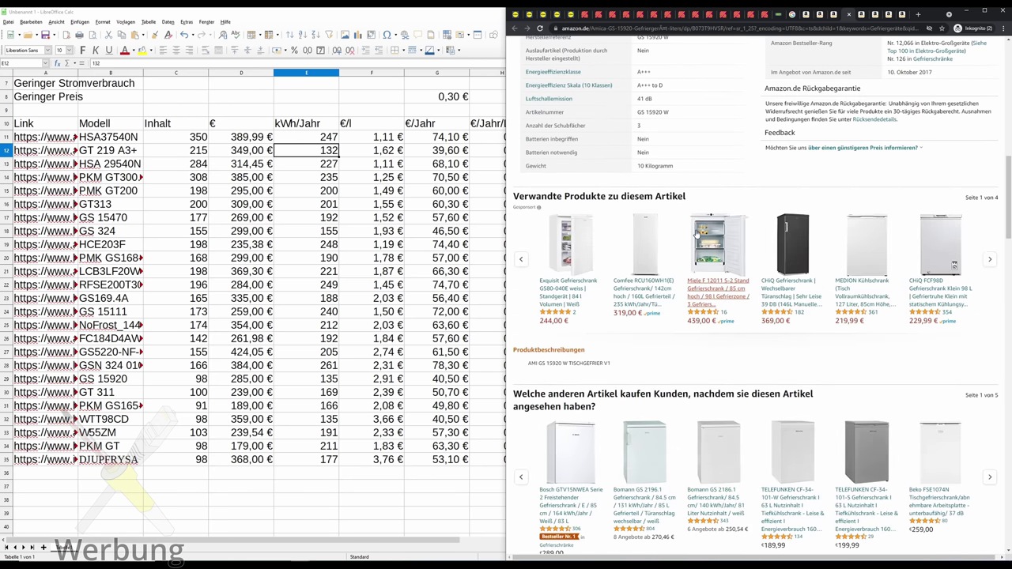
scroll(696, 233, "down", 15)
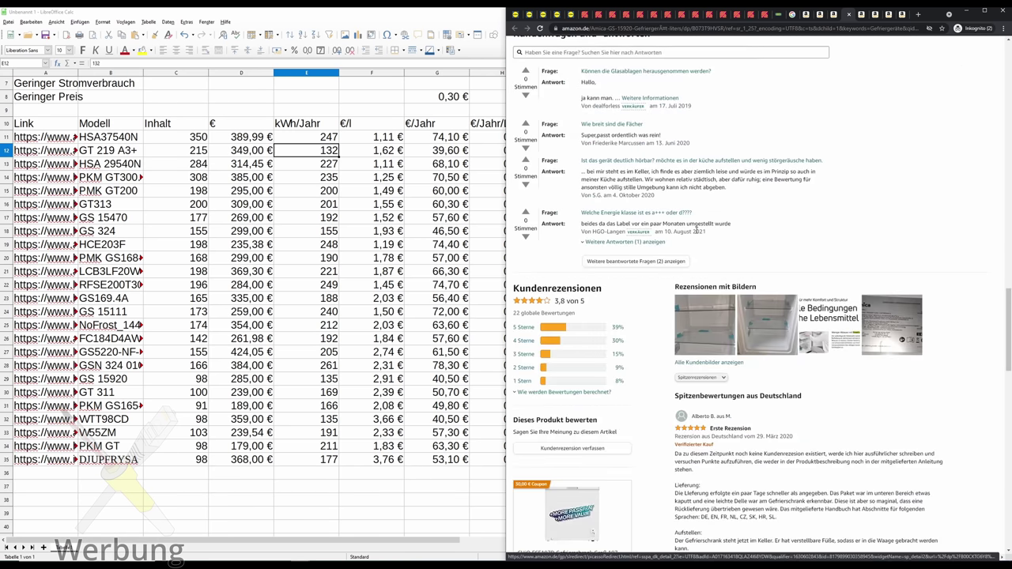
scroll(696, 233, "up", 20)
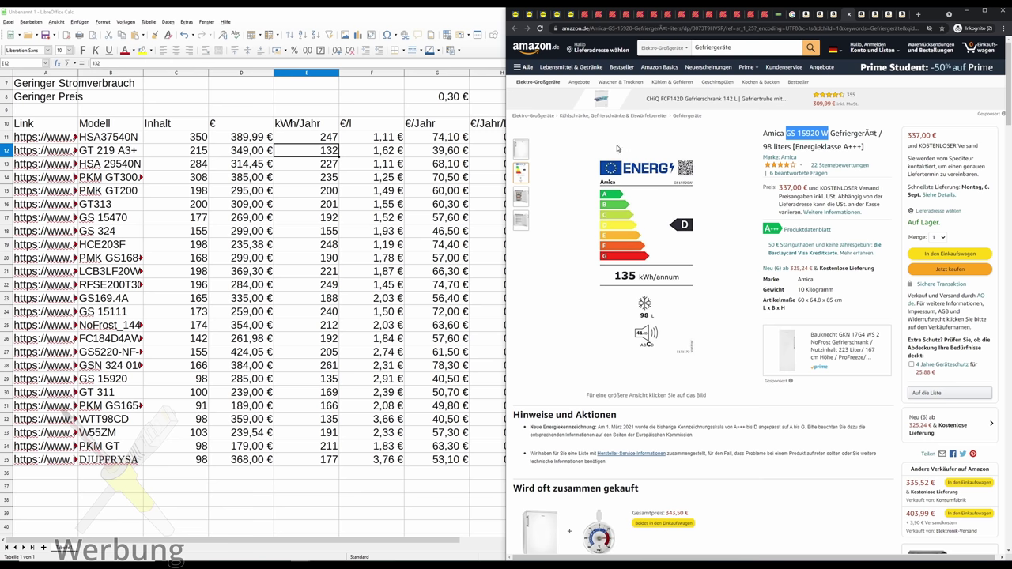
Open the HSA37540N product page in the browser using the link stored in cell A11.
left_click(98, 149)
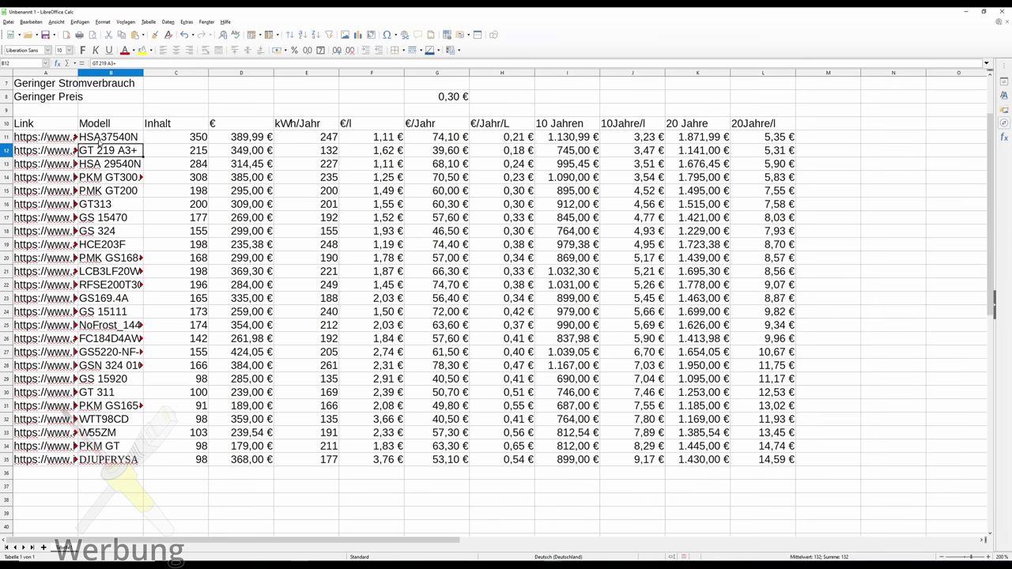
left_click(100, 140)
key("super+Left")
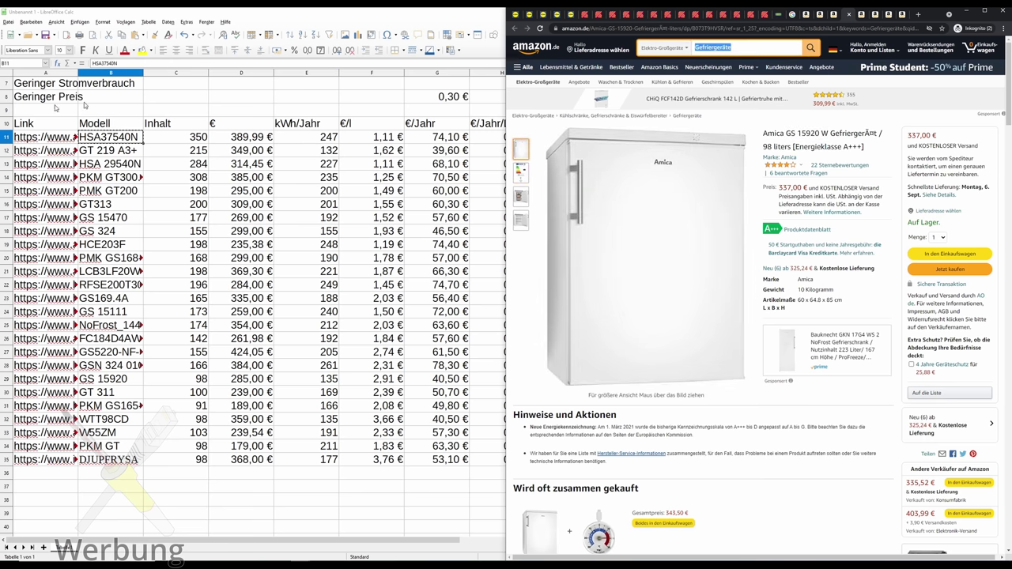
left_click(50, 137)
key("ctrl+c")
left_click(661, 33)
key("ctrl+v")
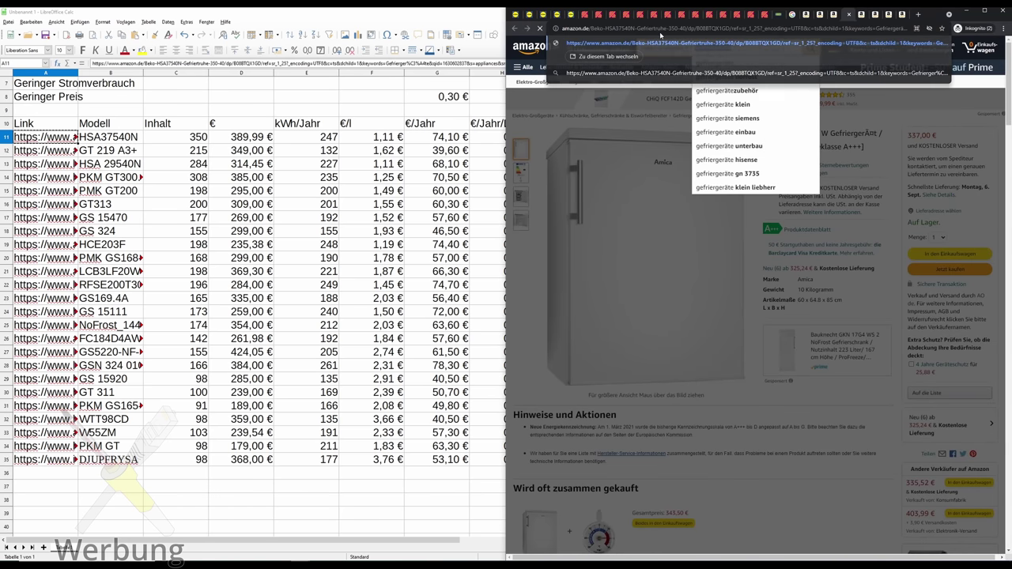
key("Return")
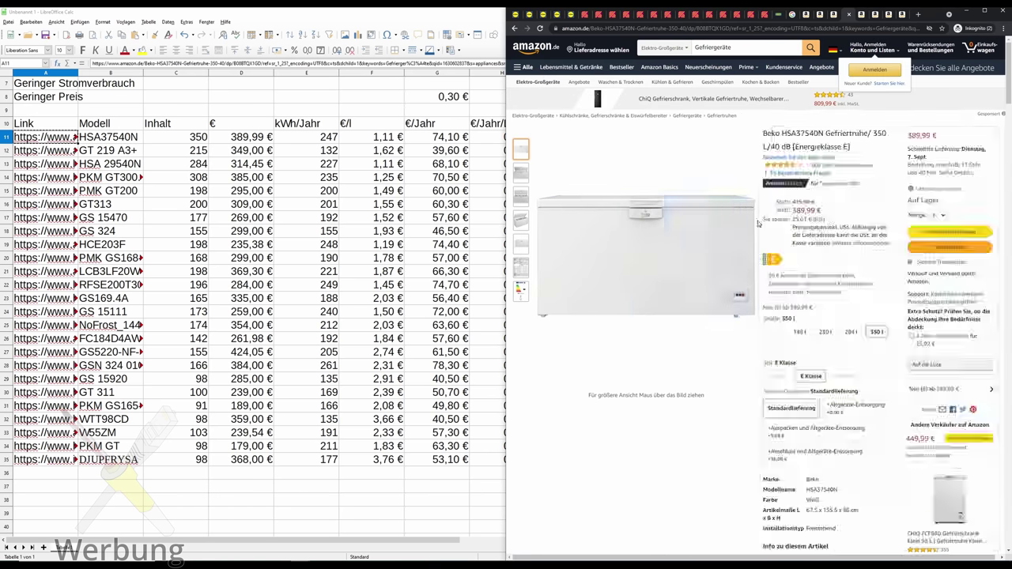
Open the GT 219 A3+ product page in the browser using the link from cell A12.
left_click(55, 155)
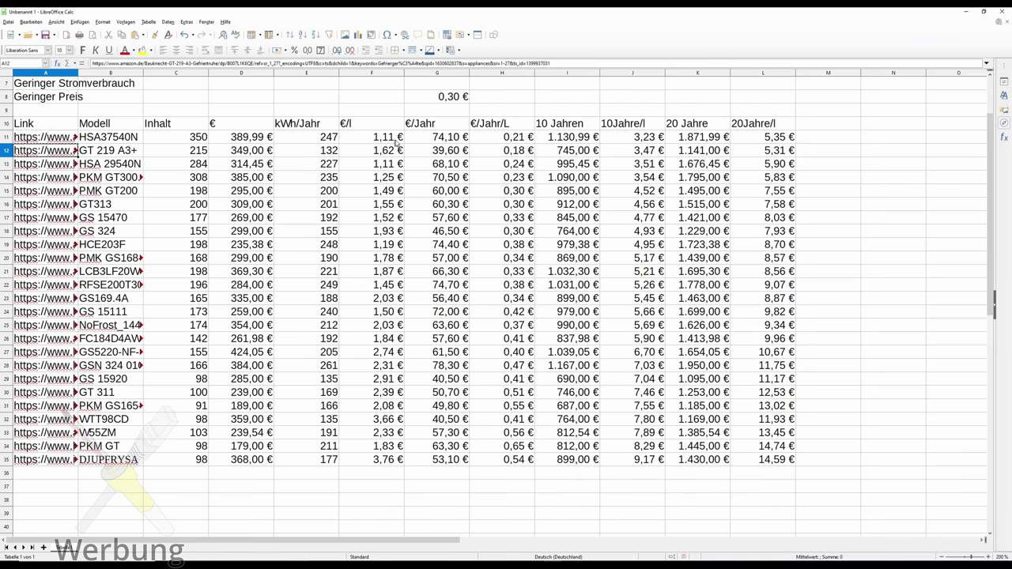
key("super+Left")
left_click(632, 29)
key("ctrl+v")
key("Return")
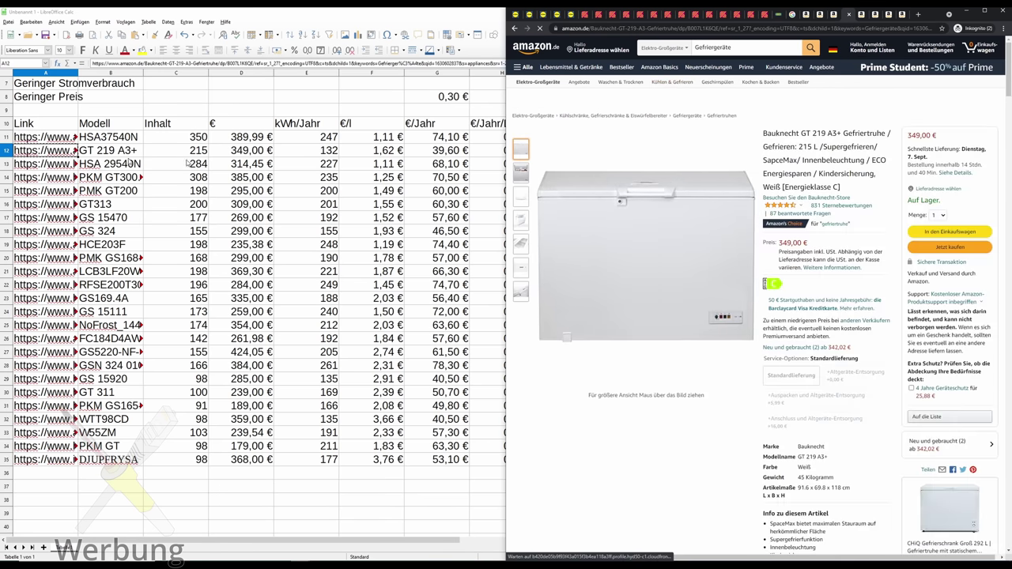
Open the Lidl page of the HSA 29540N in the browser using the link from cell A13.
left_click(60, 169)
key("ctrl+c")
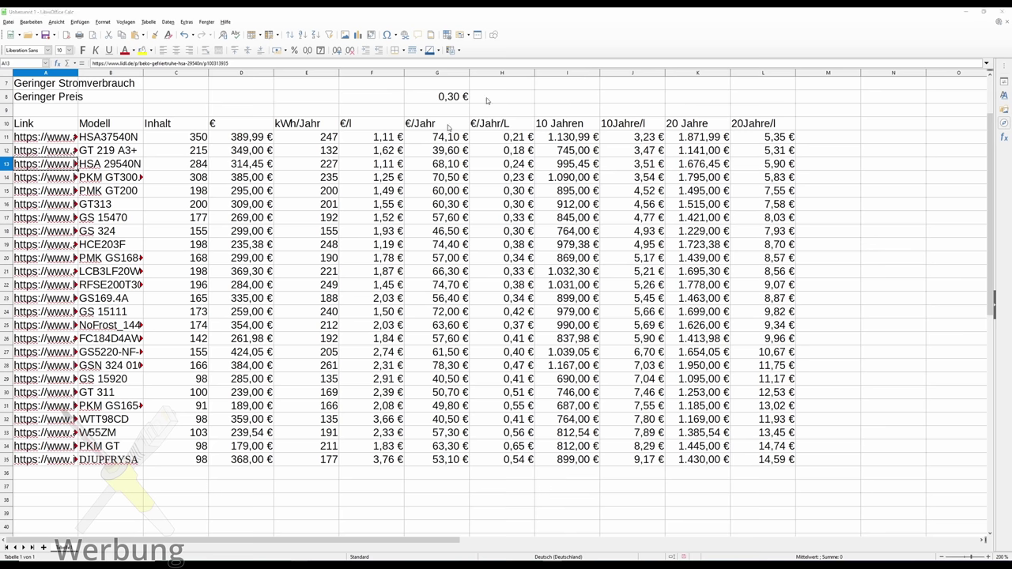
key("super+Left")
left_click(696, 29)
key("ctrl+v")
key("Return")
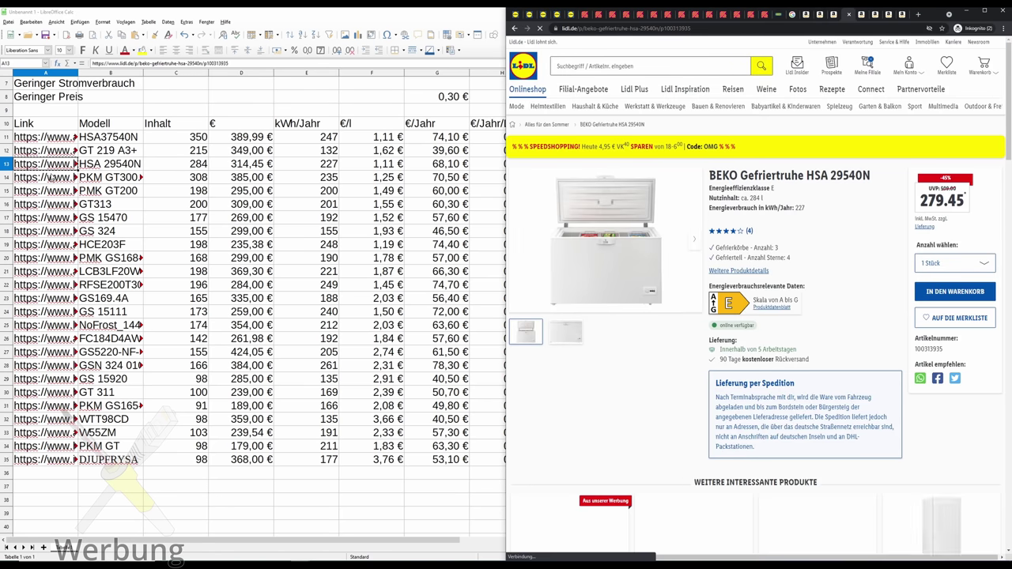
Load the Hornbach page of the PKM GT300 in the browser using the link from cell A14.
left_click(73, 177)
left_click(781, 43)
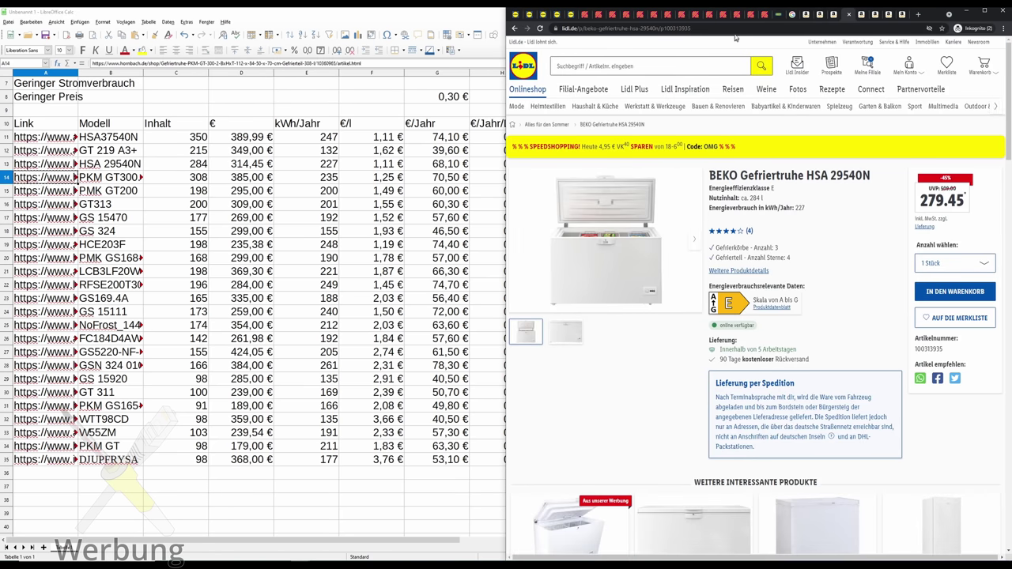
key("ctrl+l")
key("ctrl+v")
key("Return")
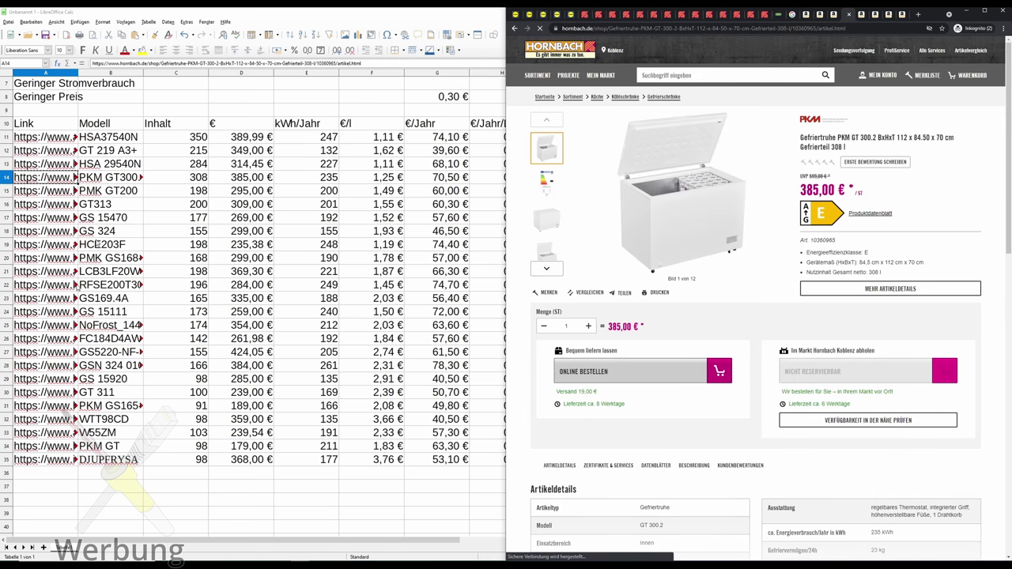
Load the IKEA page of the DJUPFRYSA freezer in the browser using the link from cell A35.
left_click(44, 459)
key("ctrl+c")
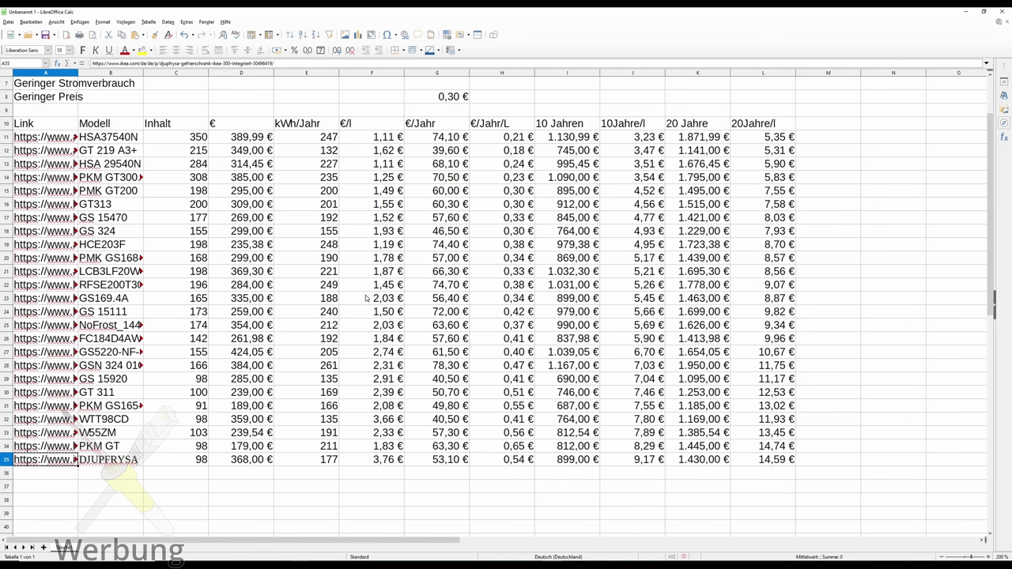
key("alt+Tab")
left_click(690, 29)
key("ctrl+v")
key("Return")
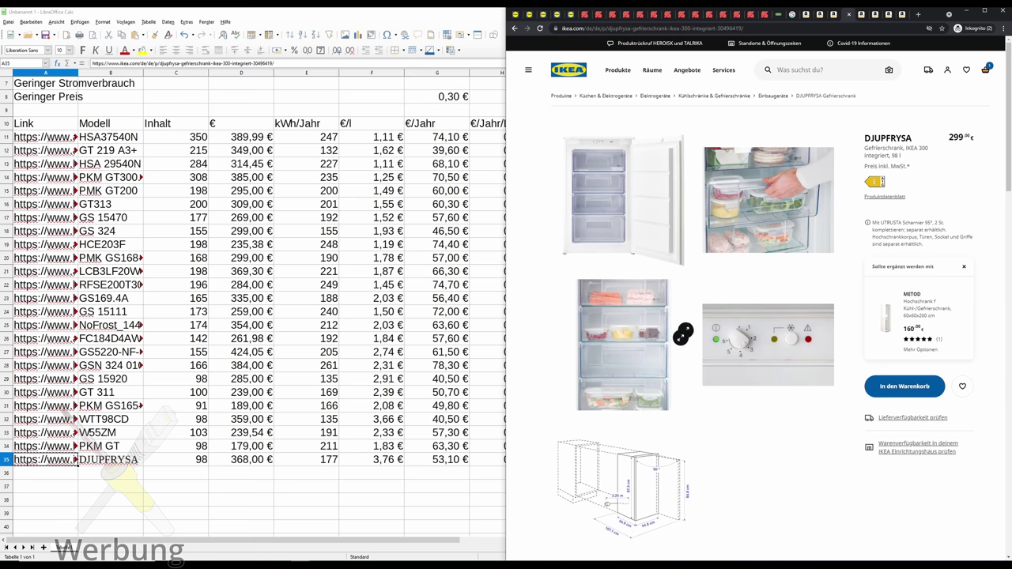
Compare the enlarged interior photo of the DJUPFRYSA with the open-lid photo on the Bauknecht GT 219 A3+ page.
left_click(617, 205)
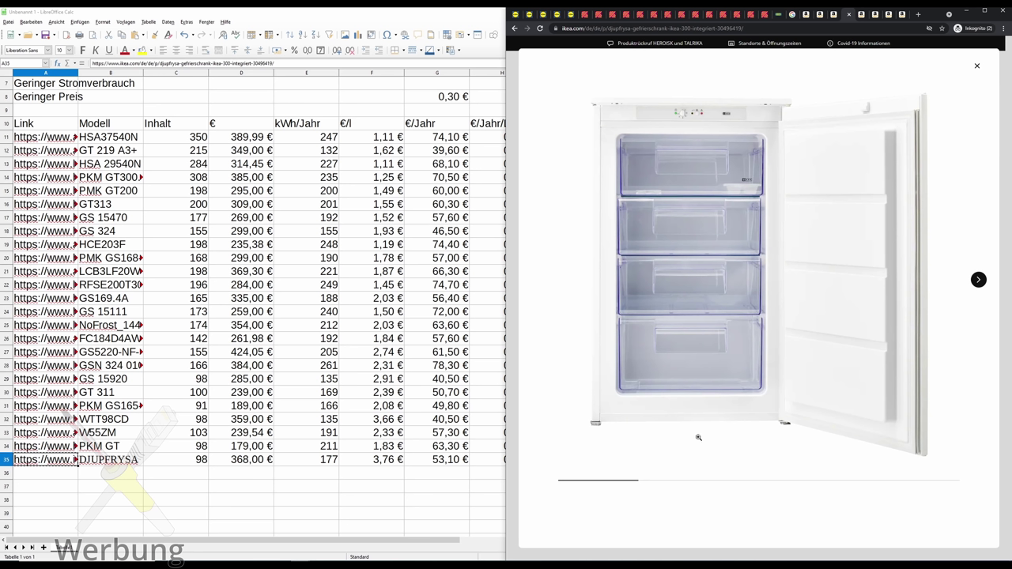
left_click(857, 15)
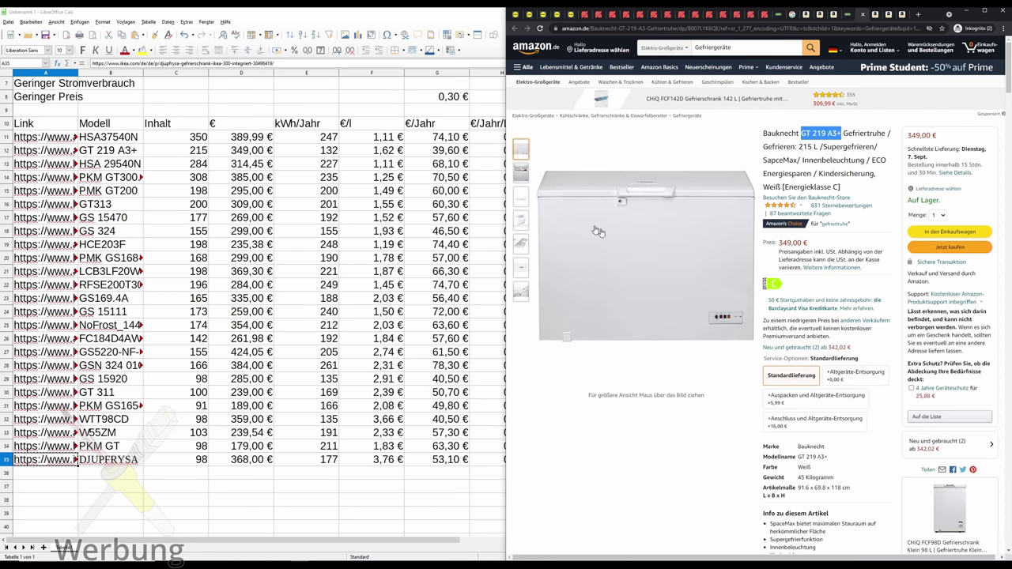
mouse_move(679, 190)
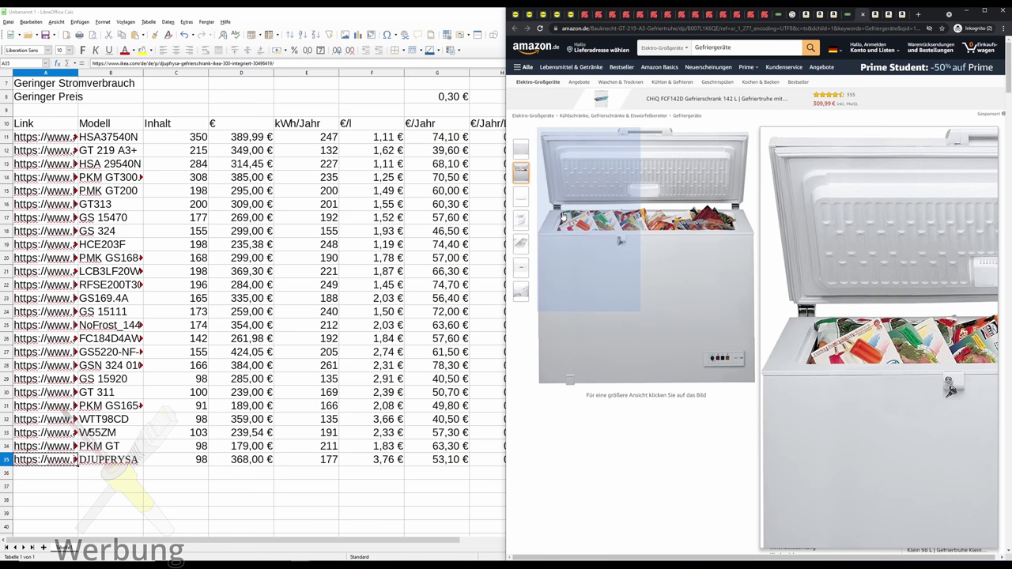
Return to the spreadsheet, highlight rows 11 and 12, and check the HSA37540N's purchase price and €/Jahr cost.
left_click(359, 140)
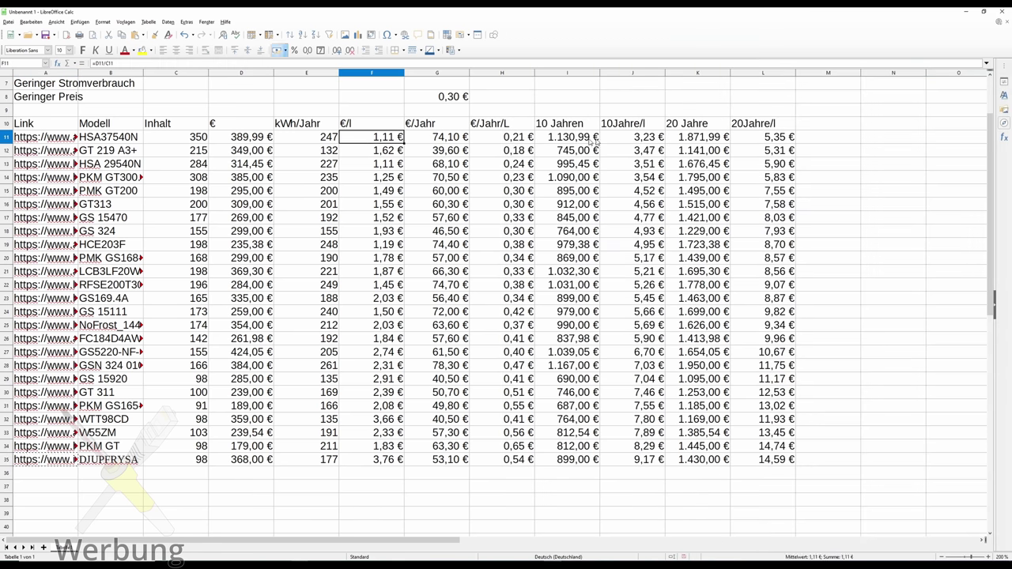
left_click_drag(791, 150, 18, 137)
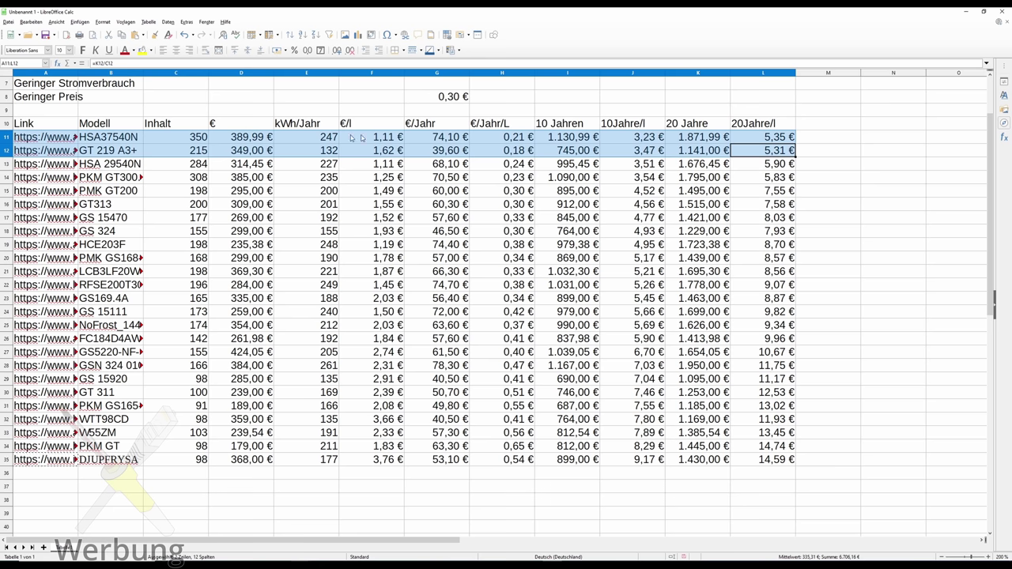
left_click(261, 139)
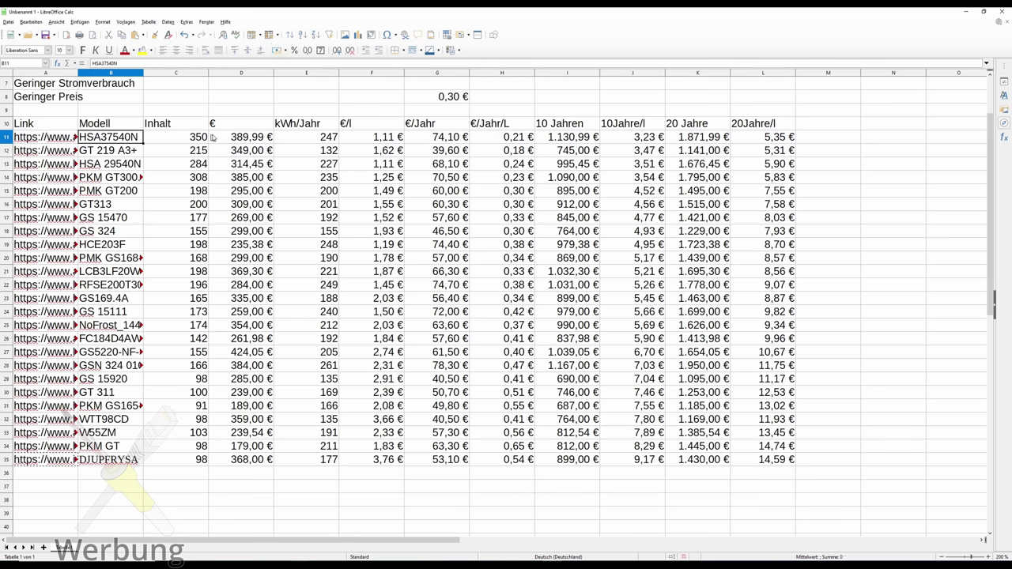
left_click_drag(224, 140, 259, 140)
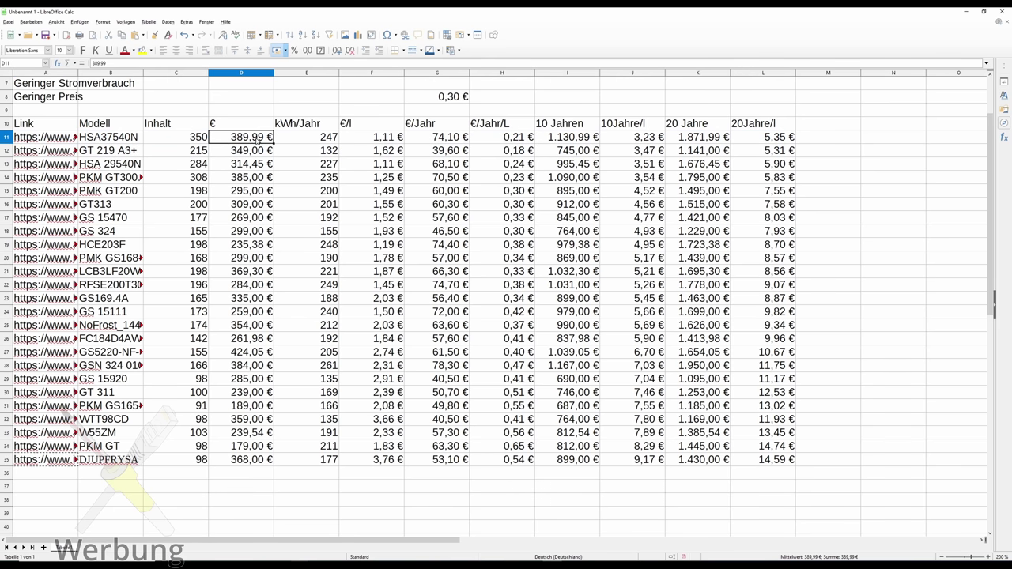
left_click(419, 141)
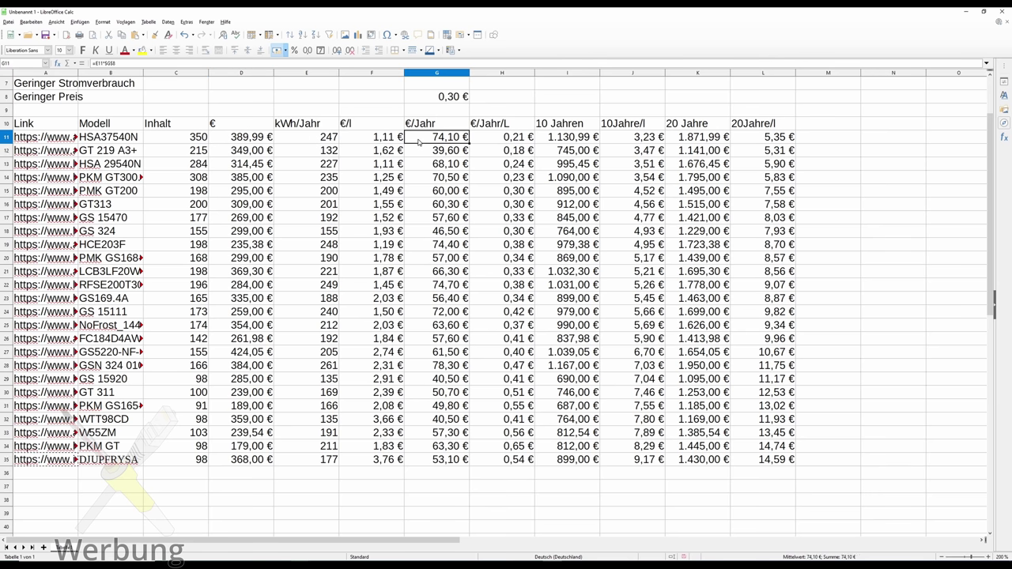
Review the price, capacity and €/Jahr cost of the GT 219 A3+ in row 12.
left_click(235, 152)
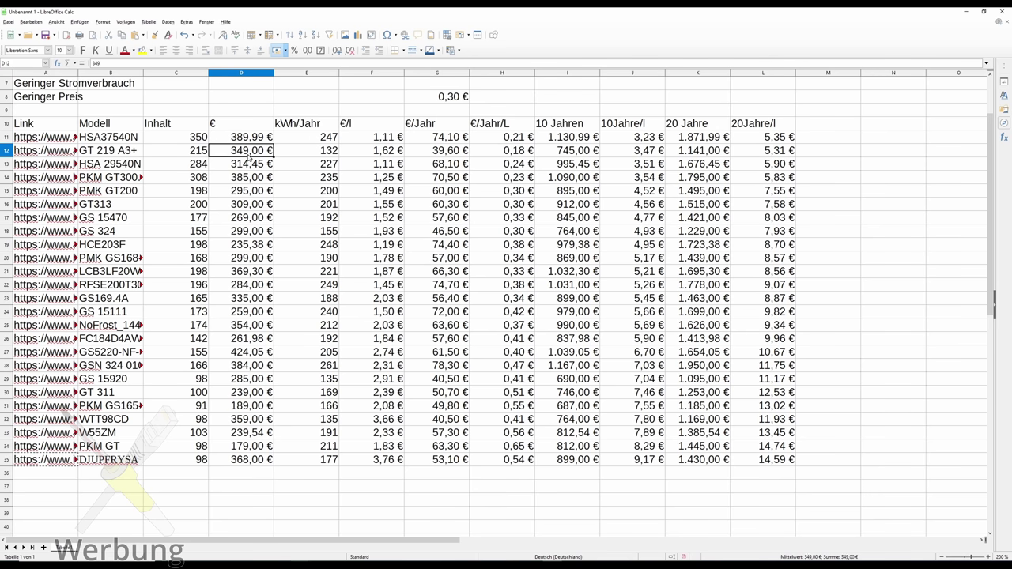
left_click(202, 155)
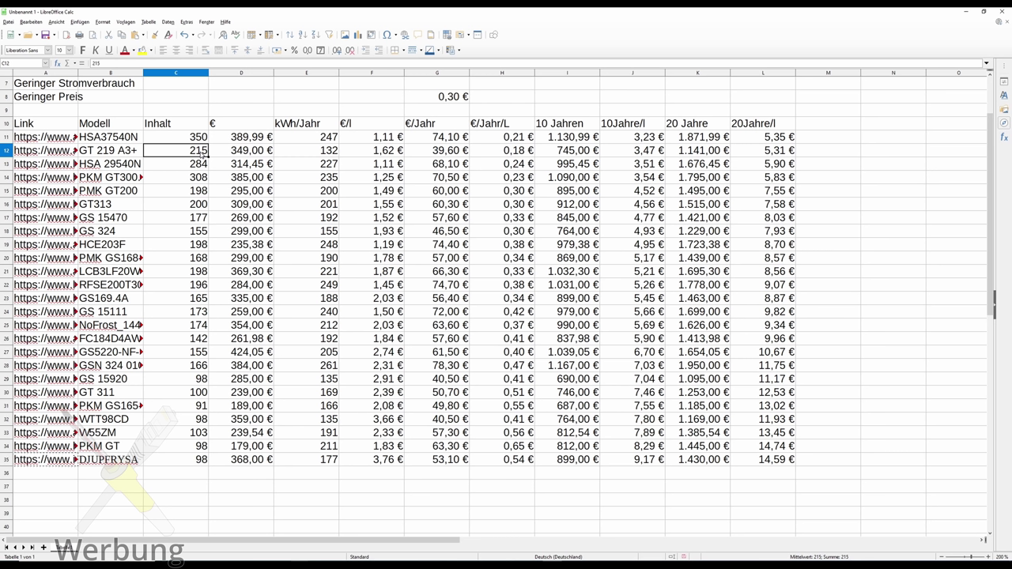
left_click(462, 155)
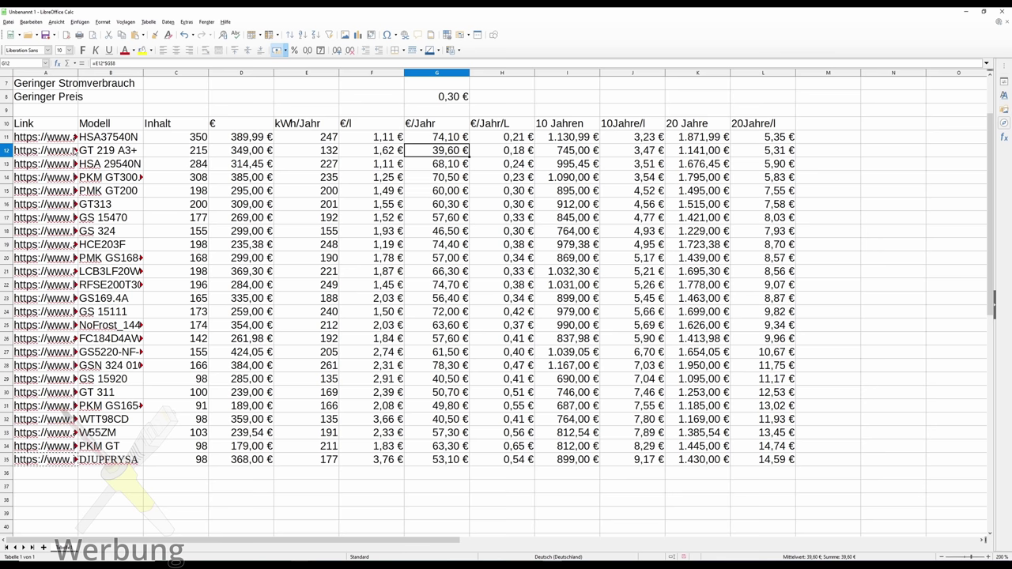
left_click(100, 152)
left_click_drag(47, 157, 782, 158)
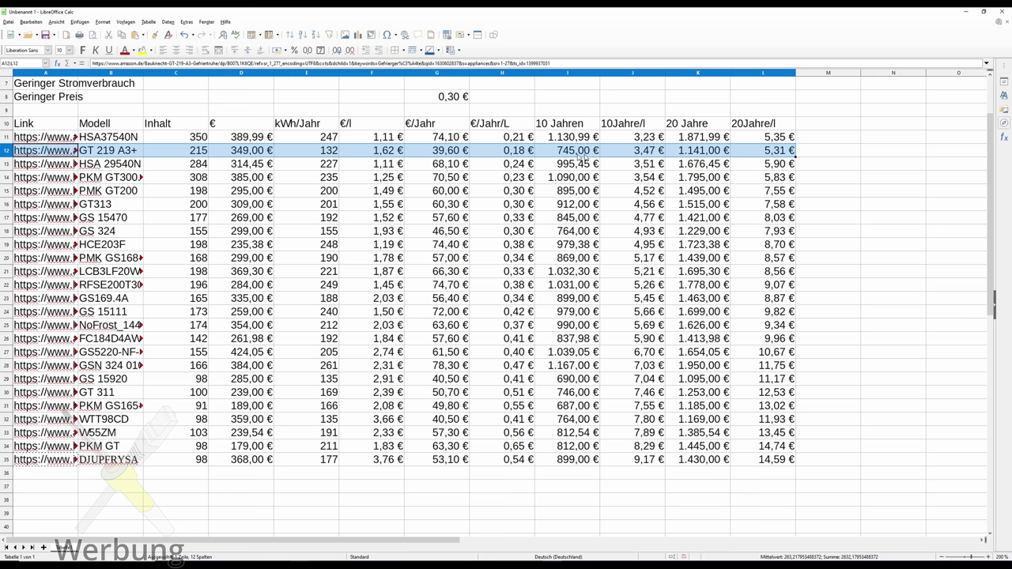
left_click(224, 153)
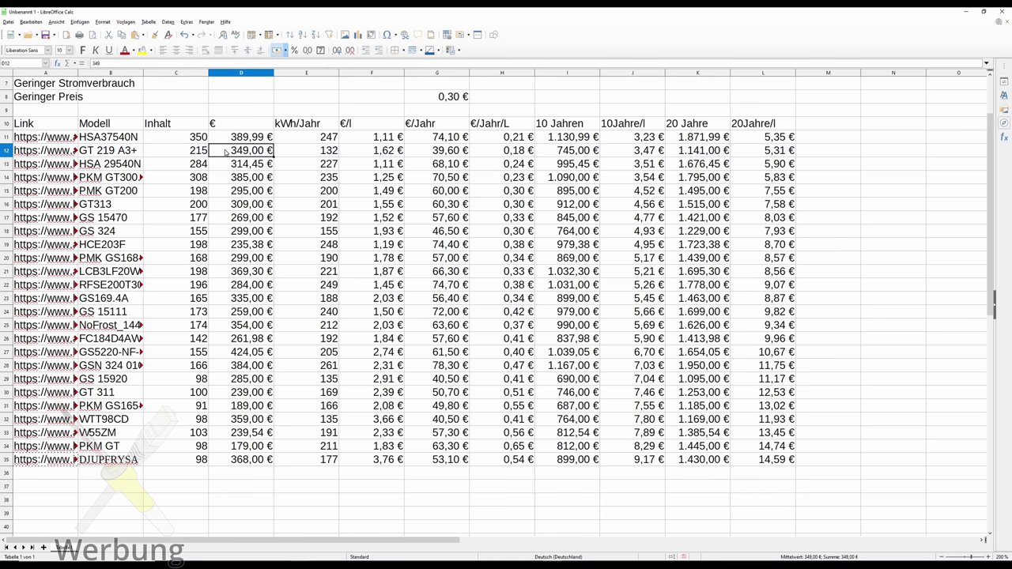